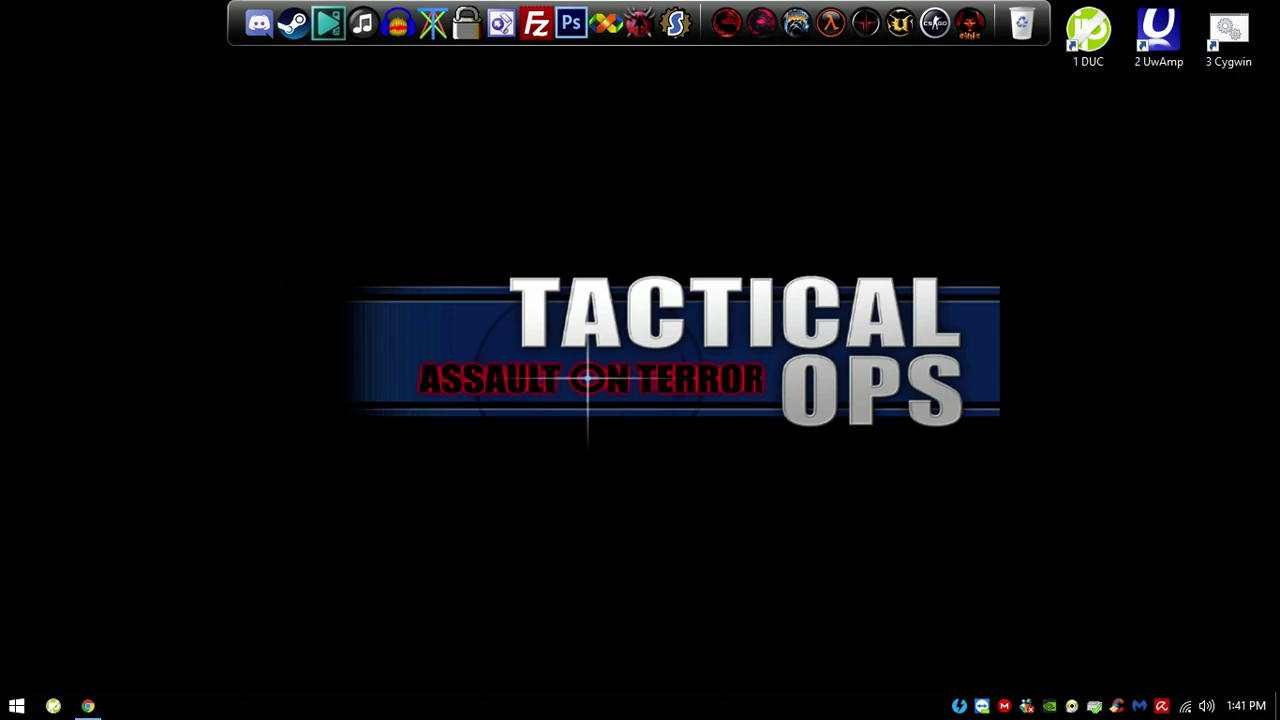
Step: Drag around the desktop, then launch Steam from the taskbar
{"action": "left_click_drag", "start_coordinate": [540, 236], "coordinate": [1050, 528]}
{"action": "left_click_drag", "start_coordinate": [1060, 204], "coordinate": [400, 663]}
{"action": "mouse_move", "coordinate": [323, 586]}
{"action": "left_mouse_down"}
{"action": "mouse_move", "coordinate": [826, 314]}
{"action": "mouse_move", "coordinate": [996, 206]}
{"action": "left_mouse_up"}
{"action": "left_click_drag", "start_coordinate": [1076, 154], "coordinate": [479, 520]}
{"action": "left_click", "coordinate": [292, 22]}
Step: Open the Tactical Ops thread on the Hack n' Games board, read its download post, then close it
{"action": "left_click", "coordinate": [88, 706]}
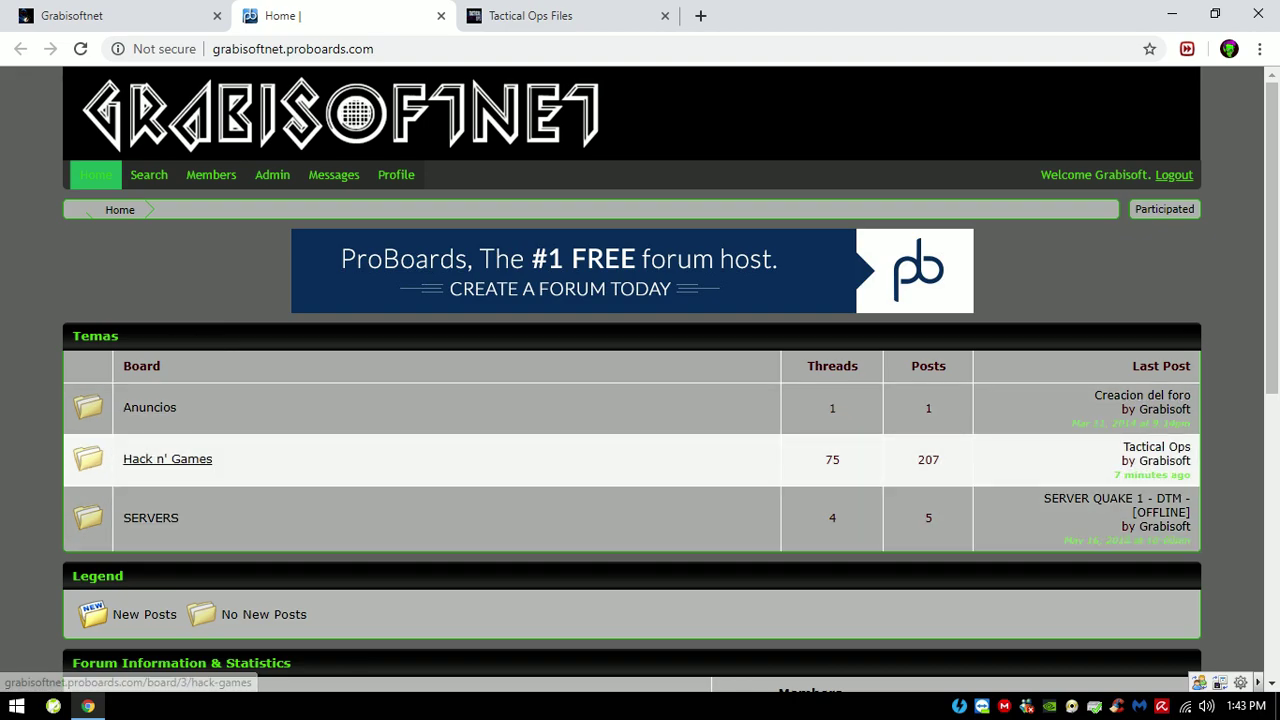
{"action": "left_click", "coordinate": [167, 459]}
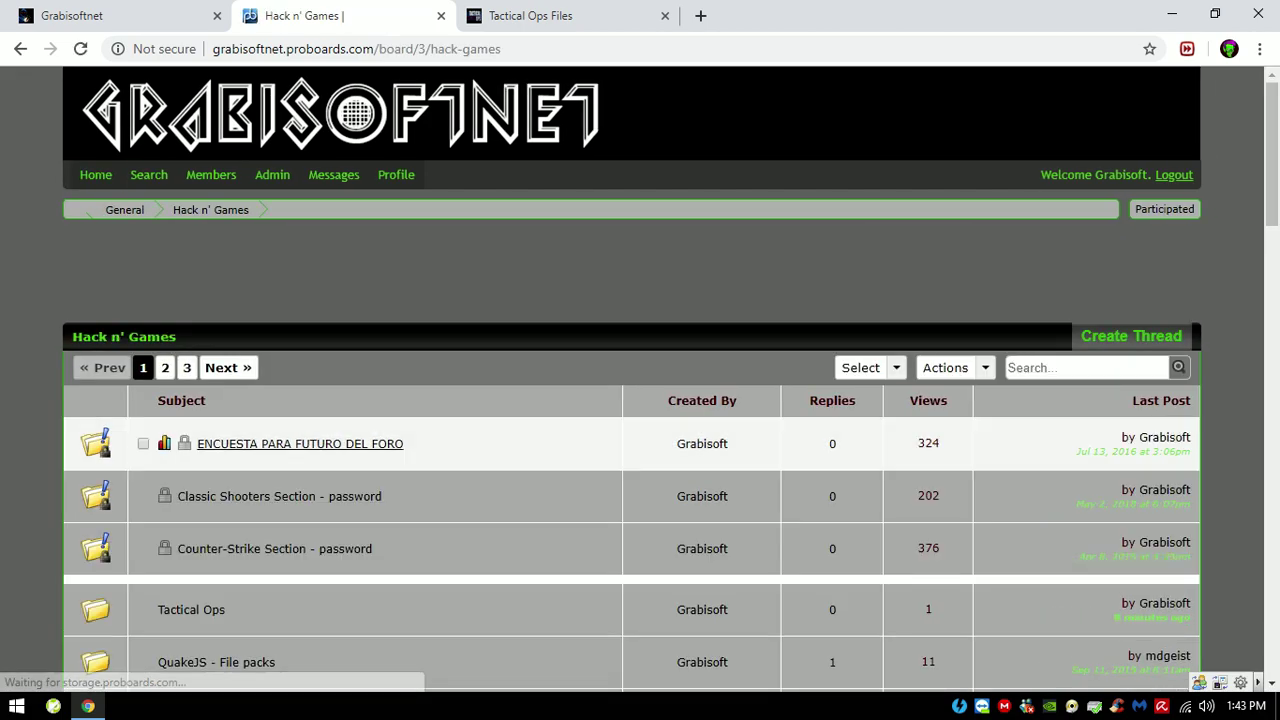
{"action": "scroll", "coordinate": [180, 420], "scroll_direction": "down", "scroll_amount": 1}
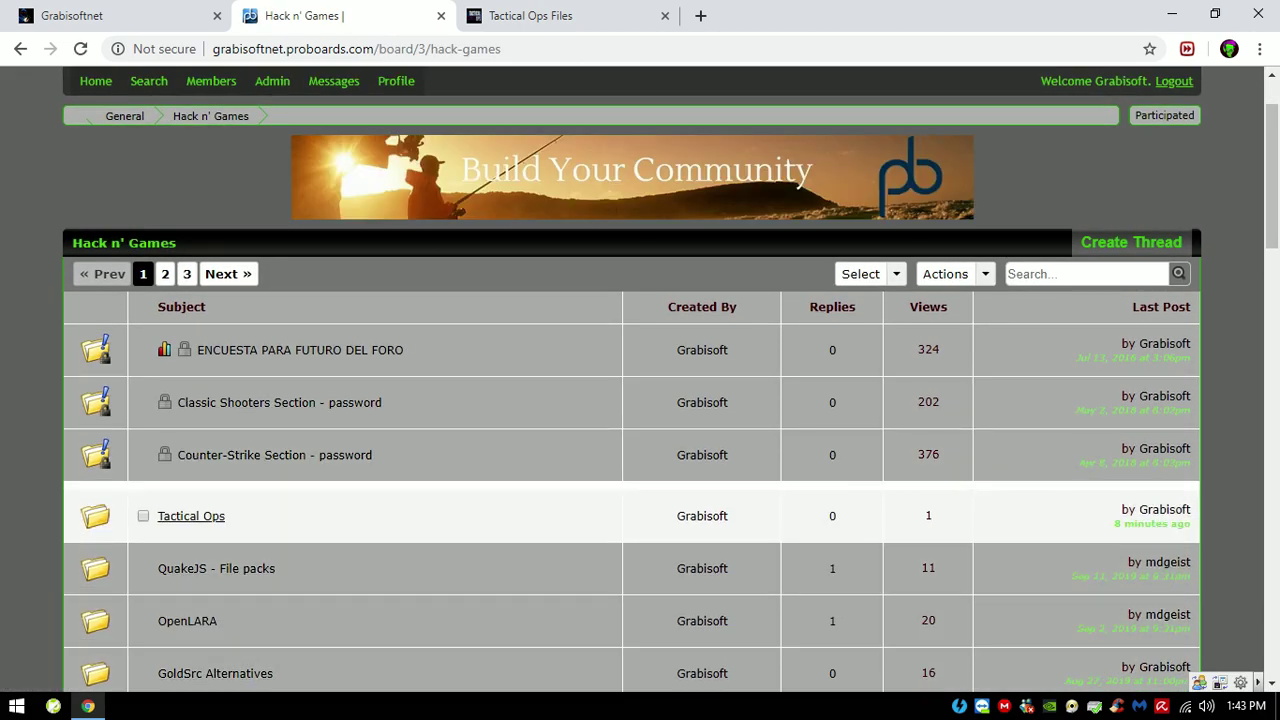
{"action": "left_click", "coordinate": [190, 516]}
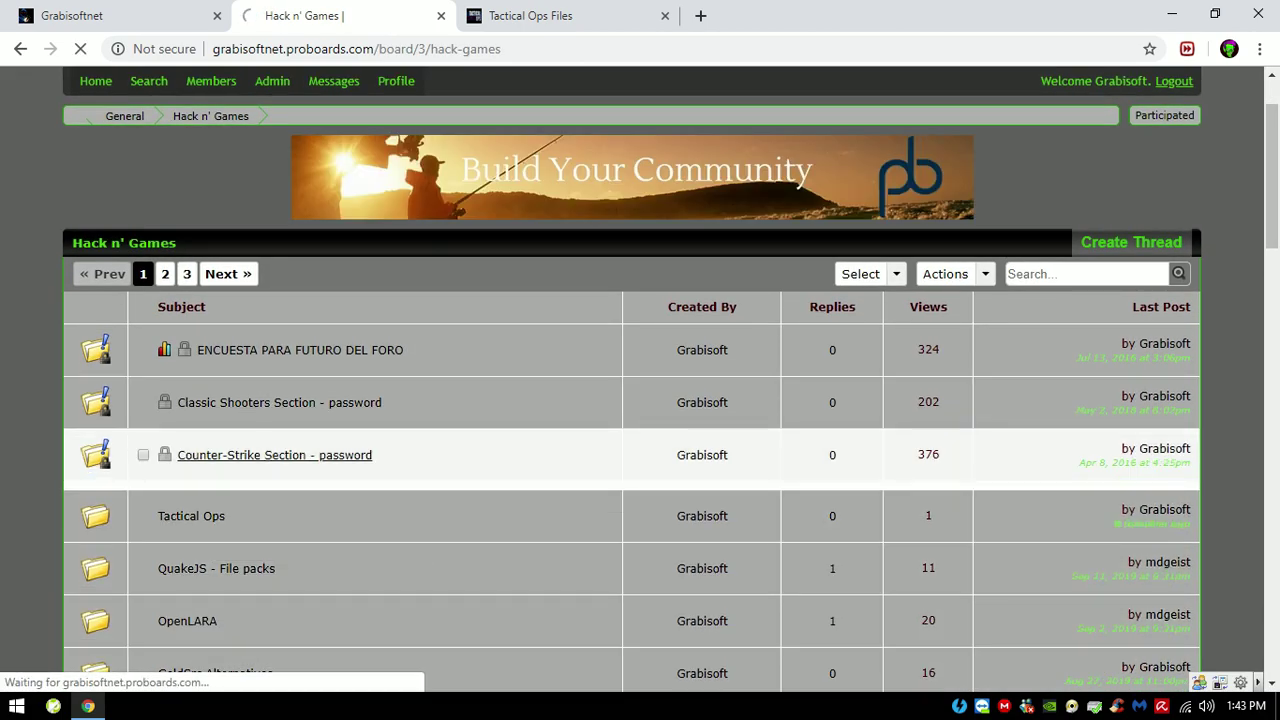
{"action": "scroll", "coordinate": [640, 400], "scroll_direction": "down", "scroll_amount": 1}
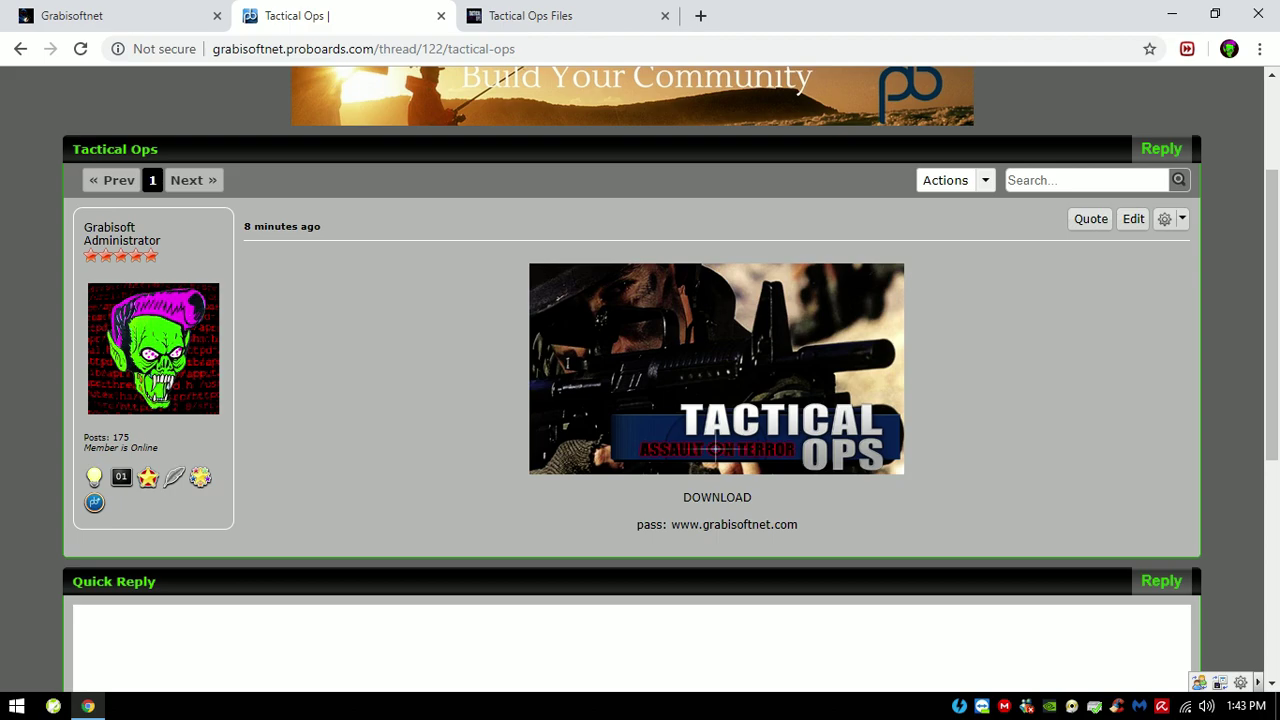
{"action": "scroll", "coordinate": [640, 400], "scroll_direction": "up", "scroll_amount": 2}
{"action": "scroll", "coordinate": [640, 400], "scroll_direction": "down", "scroll_amount": 1}
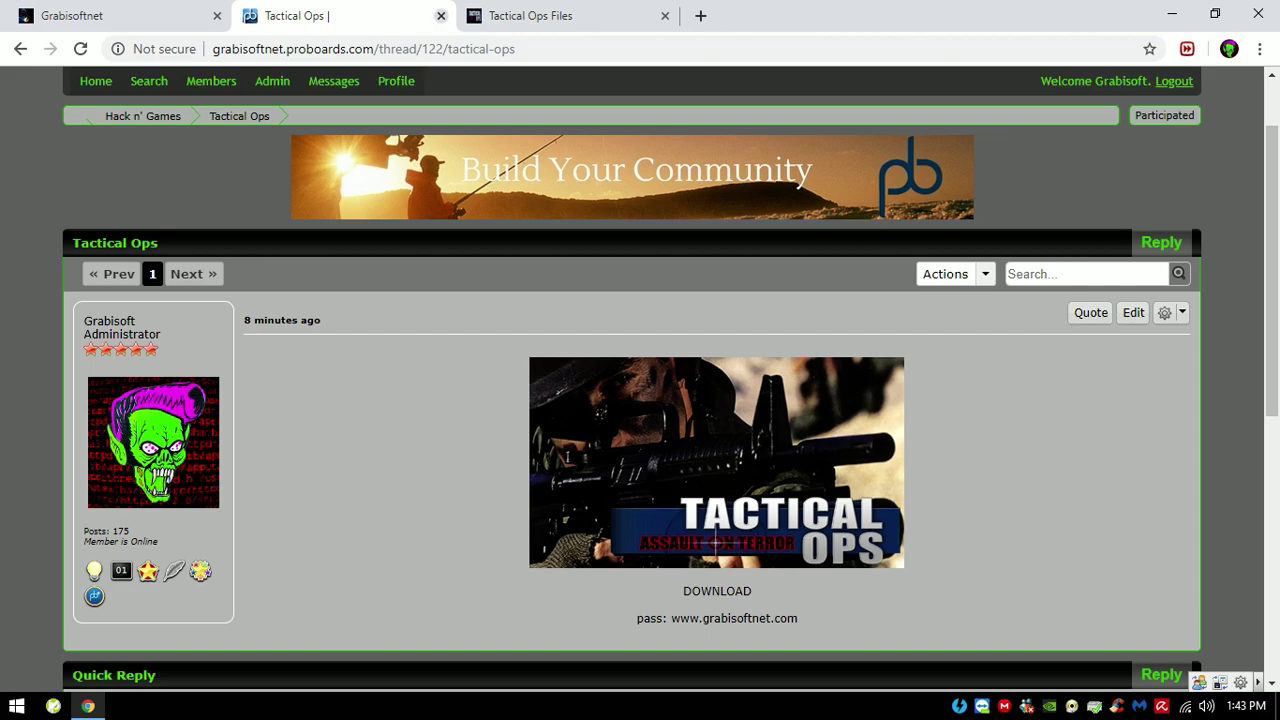
{"action": "left_click", "coordinate": [441, 15]}
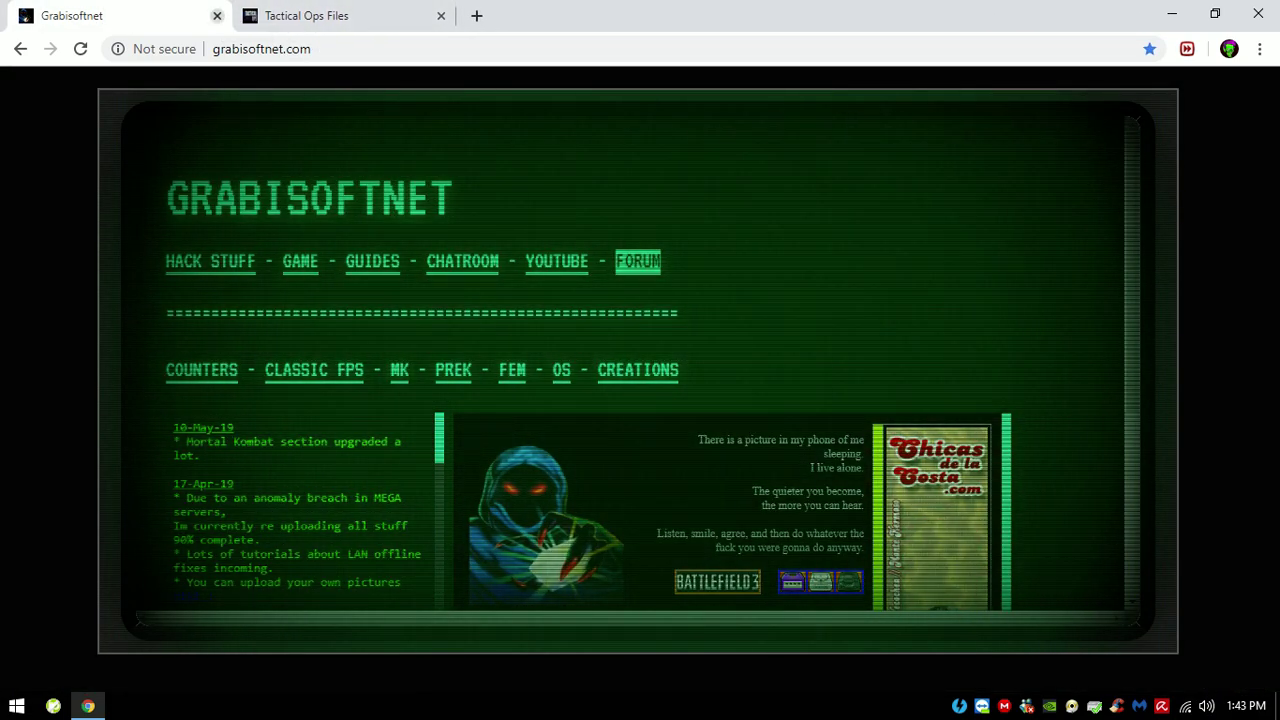
Step: Close the Grabisoftnet page and look over the to-files.nl address and home page text
{"action": "left_click", "coordinate": [217, 16]}
{"action": "left_click", "coordinate": [240, 49]}
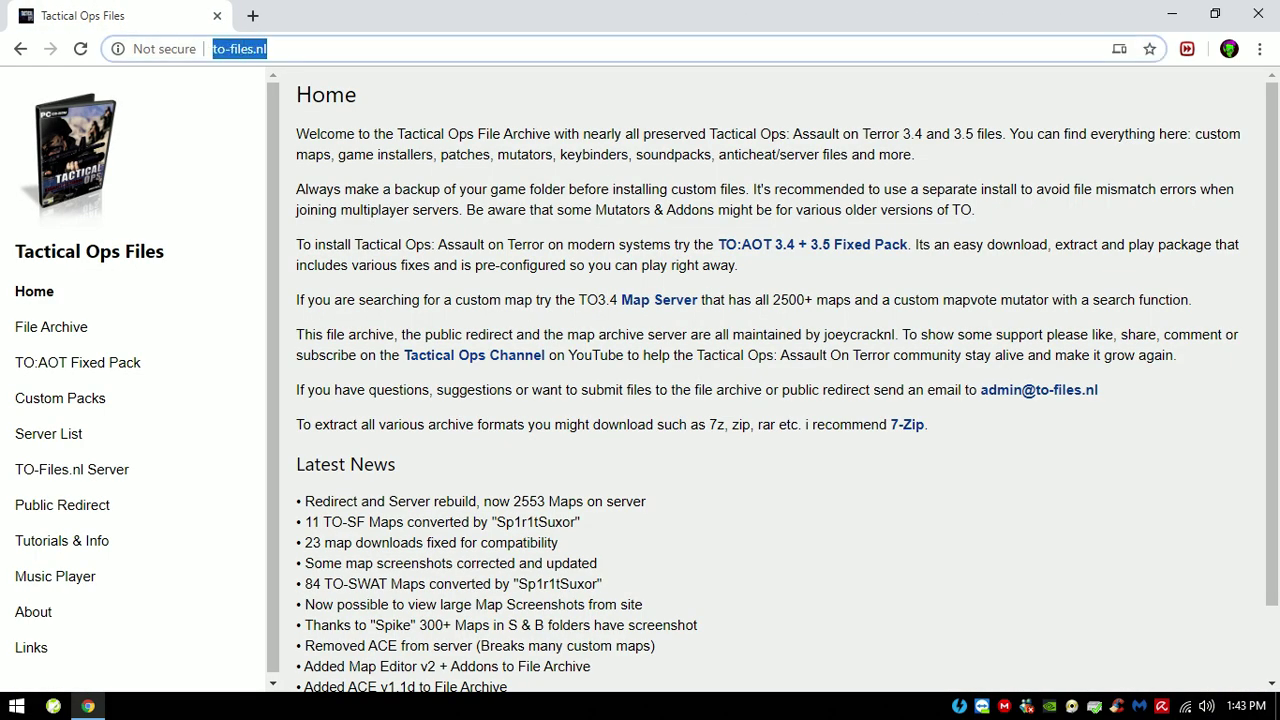
{"action": "mouse_move", "coordinate": [255, 49]}
{"action": "left_mouse_down"}
{"action": "mouse_move", "coordinate": [224, 49]}
{"action": "mouse_move", "coordinate": [264, 49]}
{"action": "left_mouse_up"}
{"action": "left_click", "coordinate": [240, 49]}
{"action": "left_click", "coordinate": [254, 49]}
{"action": "left_click", "coordinate": [267, 49]}
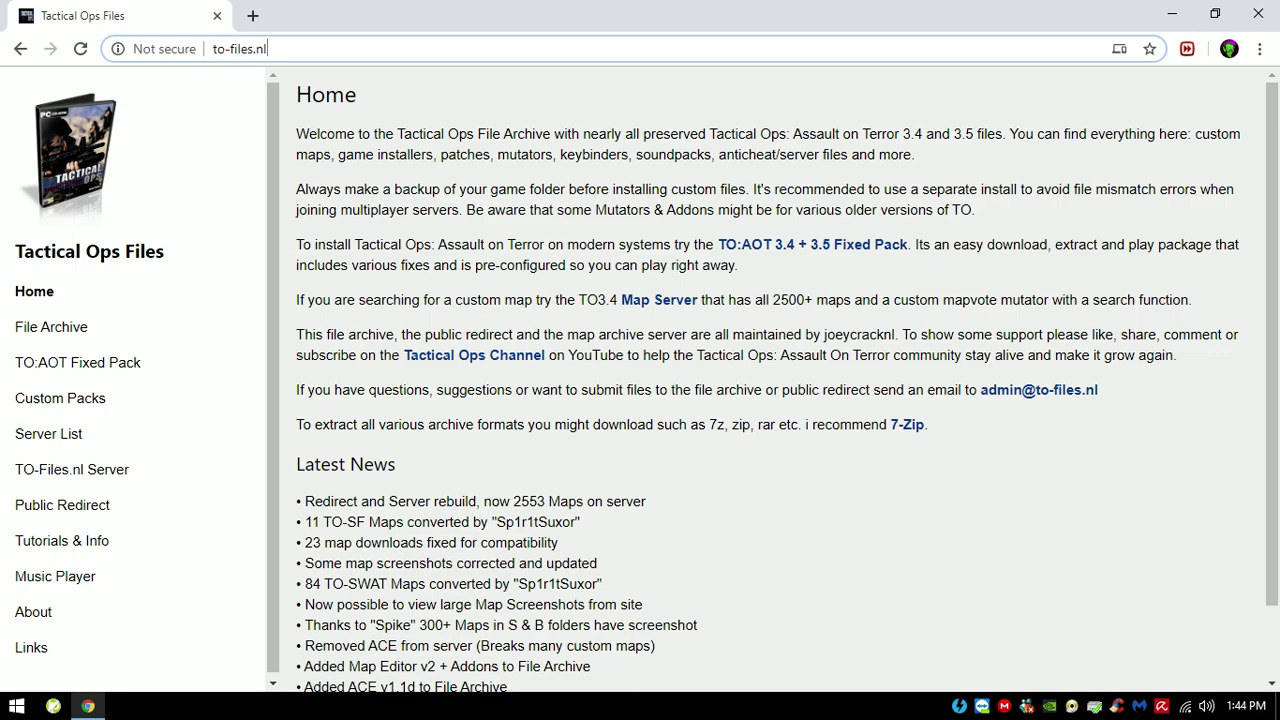
{"action": "key", "text": "ctrl+a"}
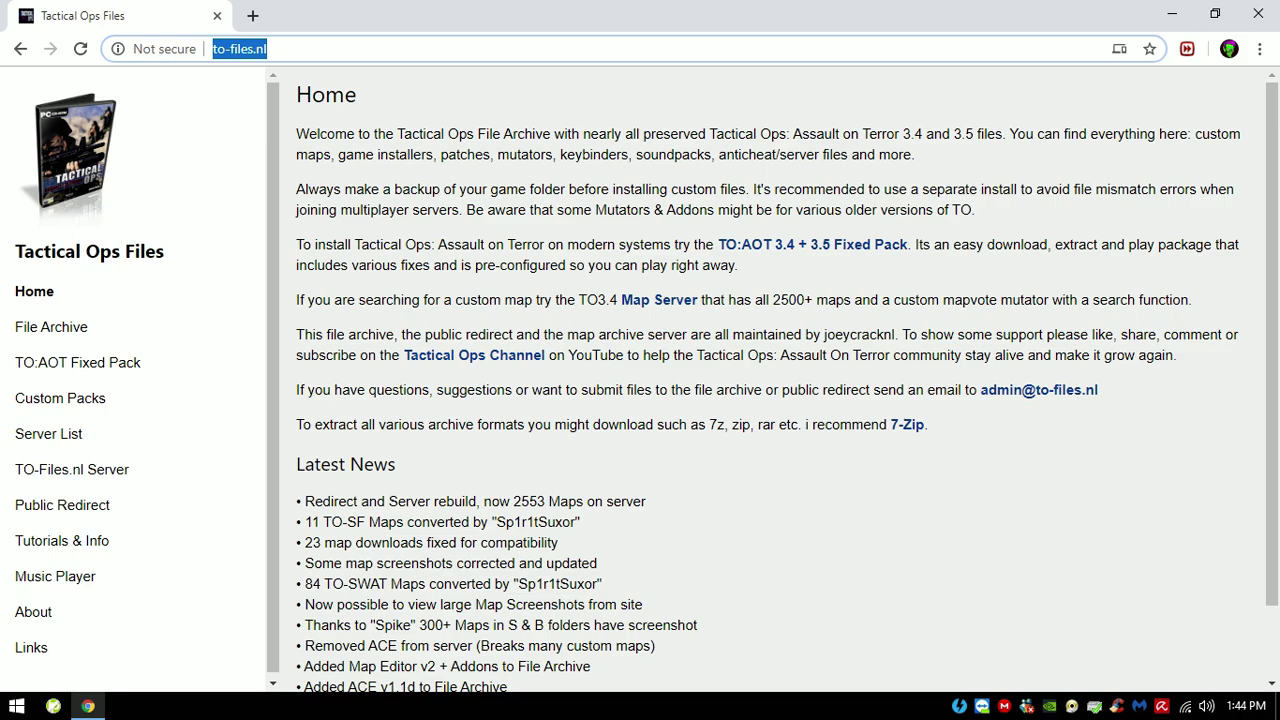
{"action": "left_click_drag", "start_coordinate": [296, 84], "coordinate": [597, 563]}
{"action": "left_click", "coordinate": [700, 563]}
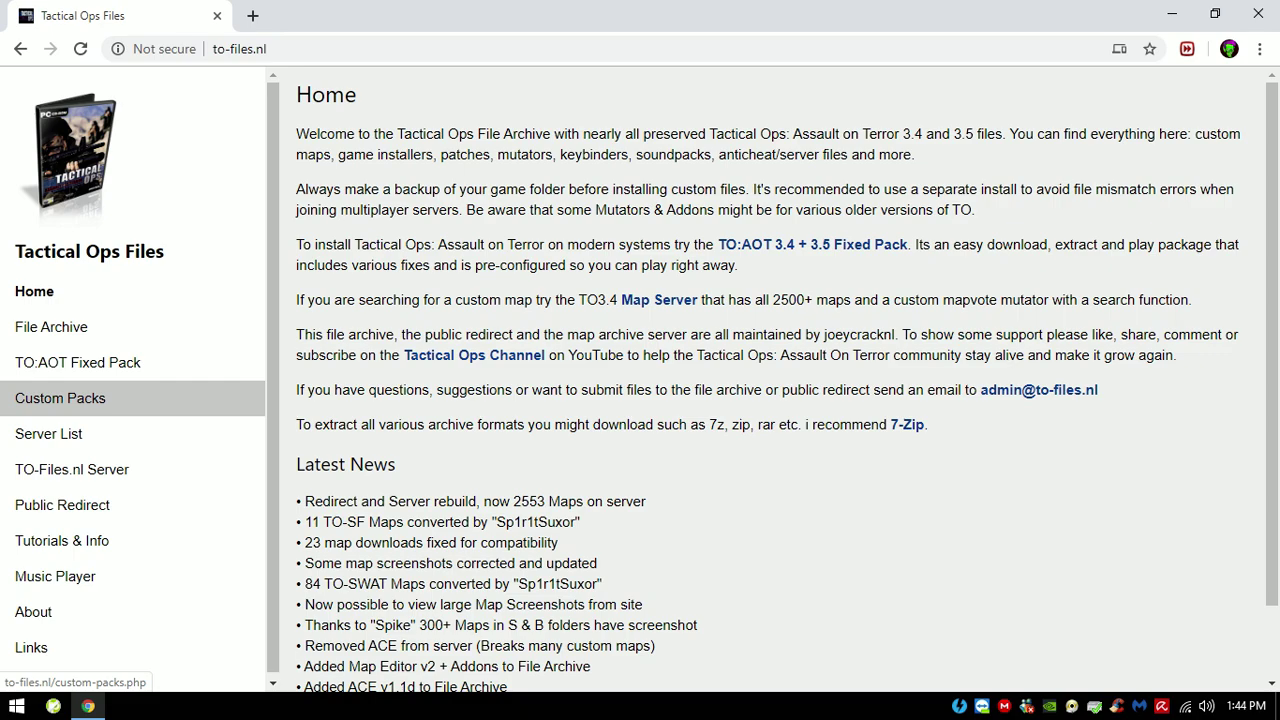
Step: Browse the Custom Packs page and the TO:AOT Fixed Pack page
{"action": "left_click", "coordinate": [60, 398]}
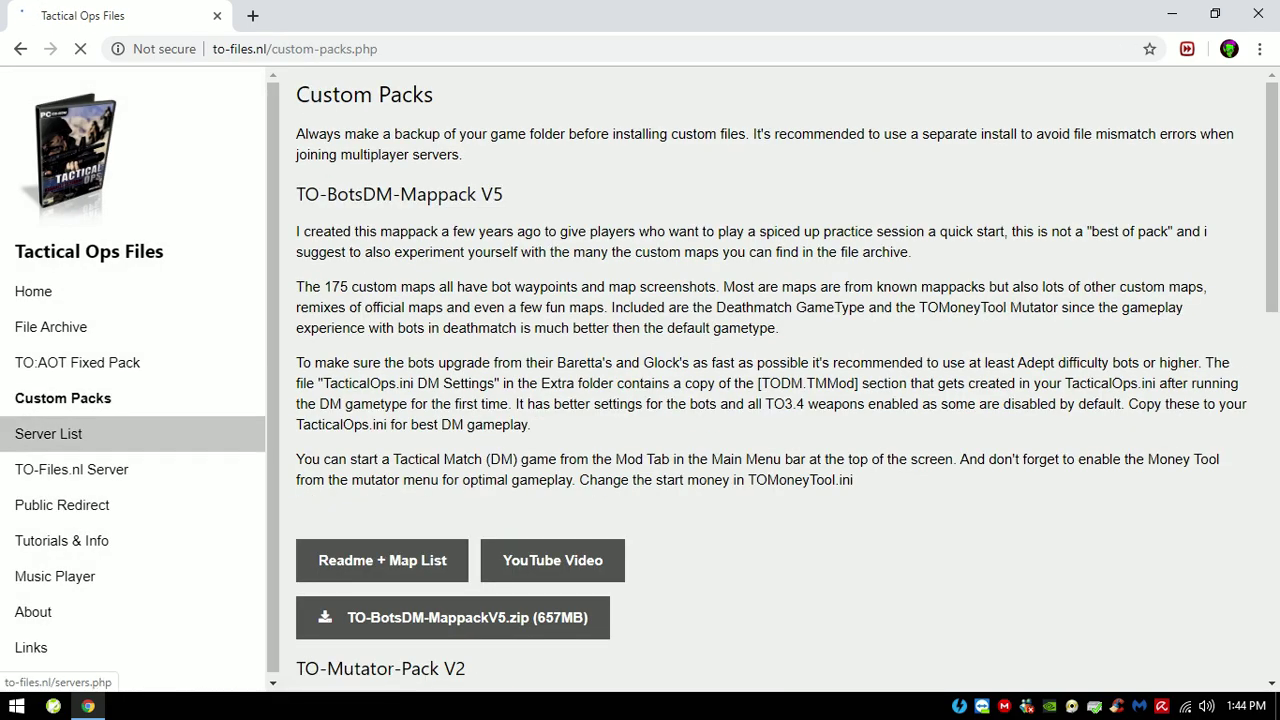
{"action": "left_click", "coordinate": [78, 362]}
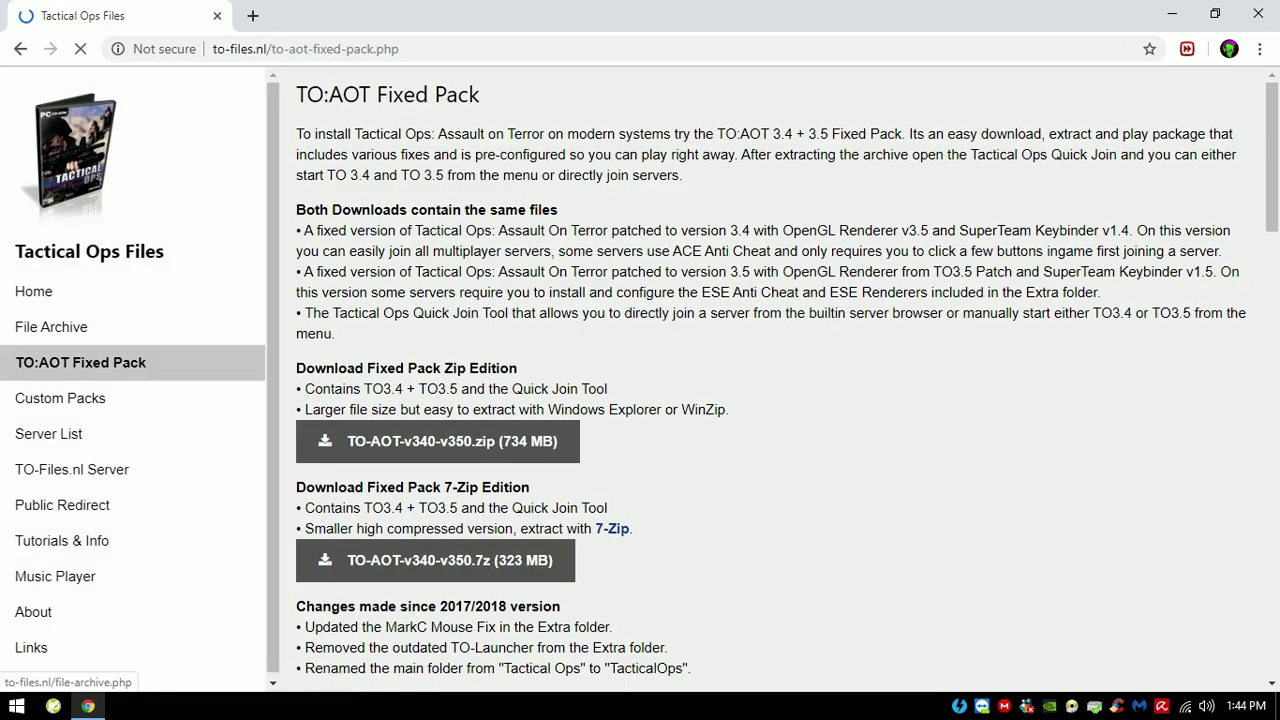
{"action": "left_click", "coordinate": [60, 398]}
{"action": "scroll", "coordinate": [530, 300], "scroll_direction": "down", "scroll_amount": 8}
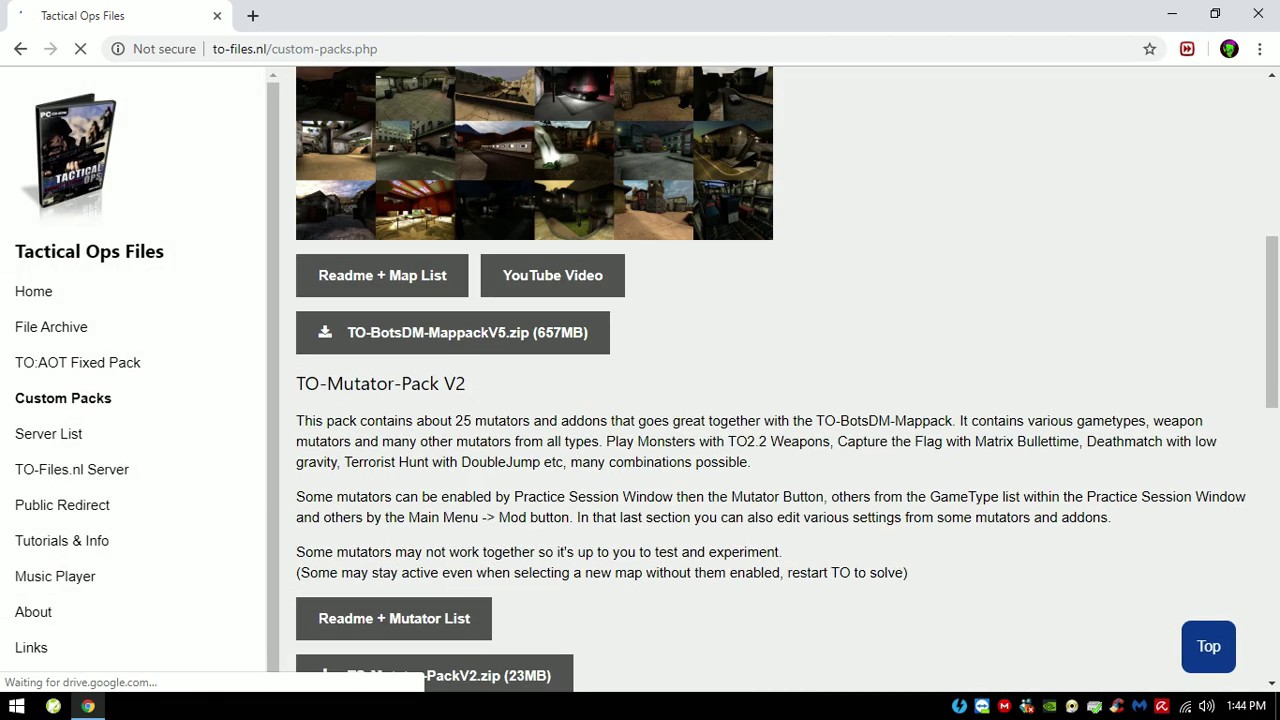
{"action": "scroll", "coordinate": [530, 300], "scroll_direction": "up", "scroll_amount": 3}
{"action": "scroll", "coordinate": [382, 556], "scroll_direction": "down", "scroll_amount": 2}
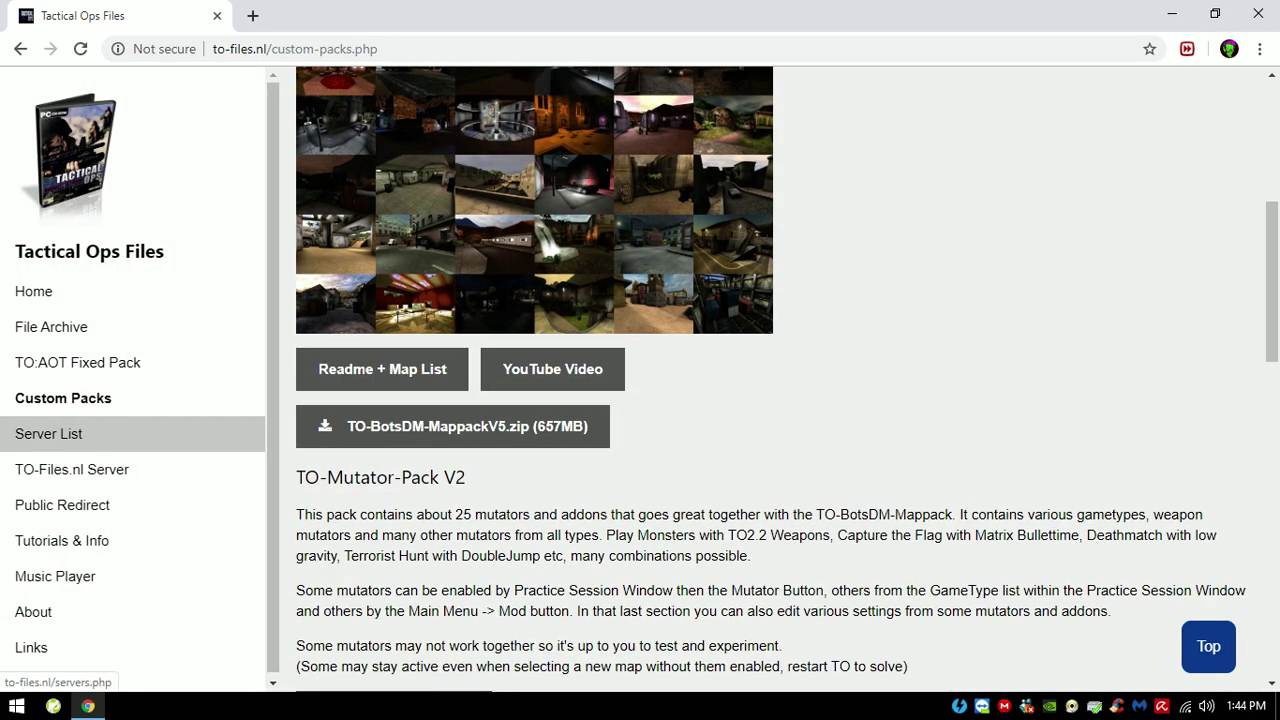
{"action": "left_click", "coordinate": [78, 362]}
Step: Go to File Archive > Custom Maps > Maps # and scroll through the map listings
{"action": "left_click", "coordinate": [51, 327]}
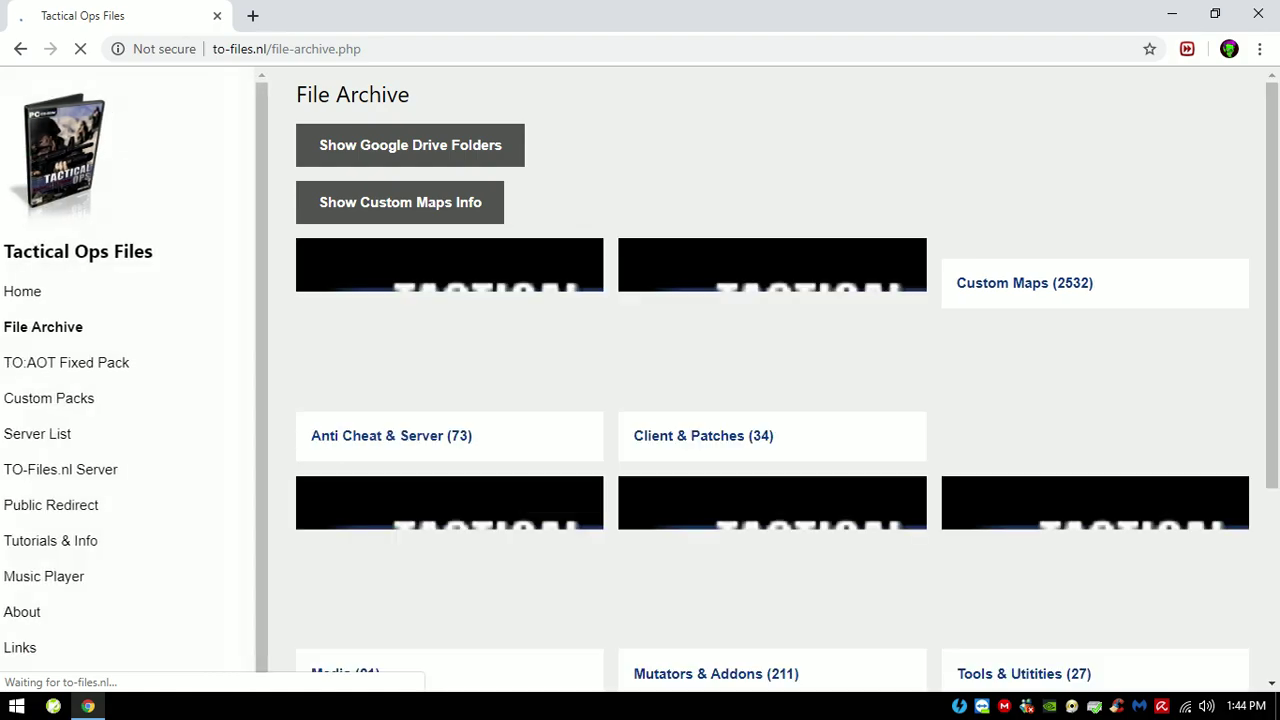
{"action": "left_click", "coordinate": [1095, 325]}
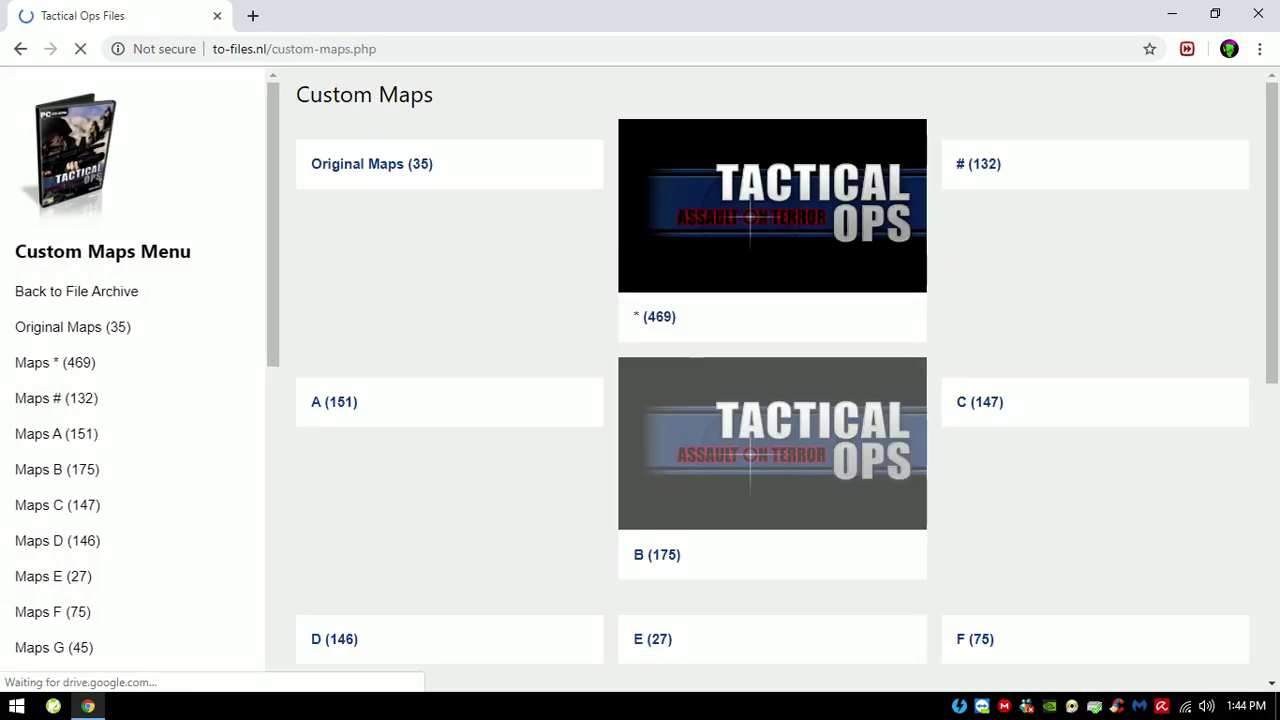
{"action": "left_click", "coordinate": [56, 398]}
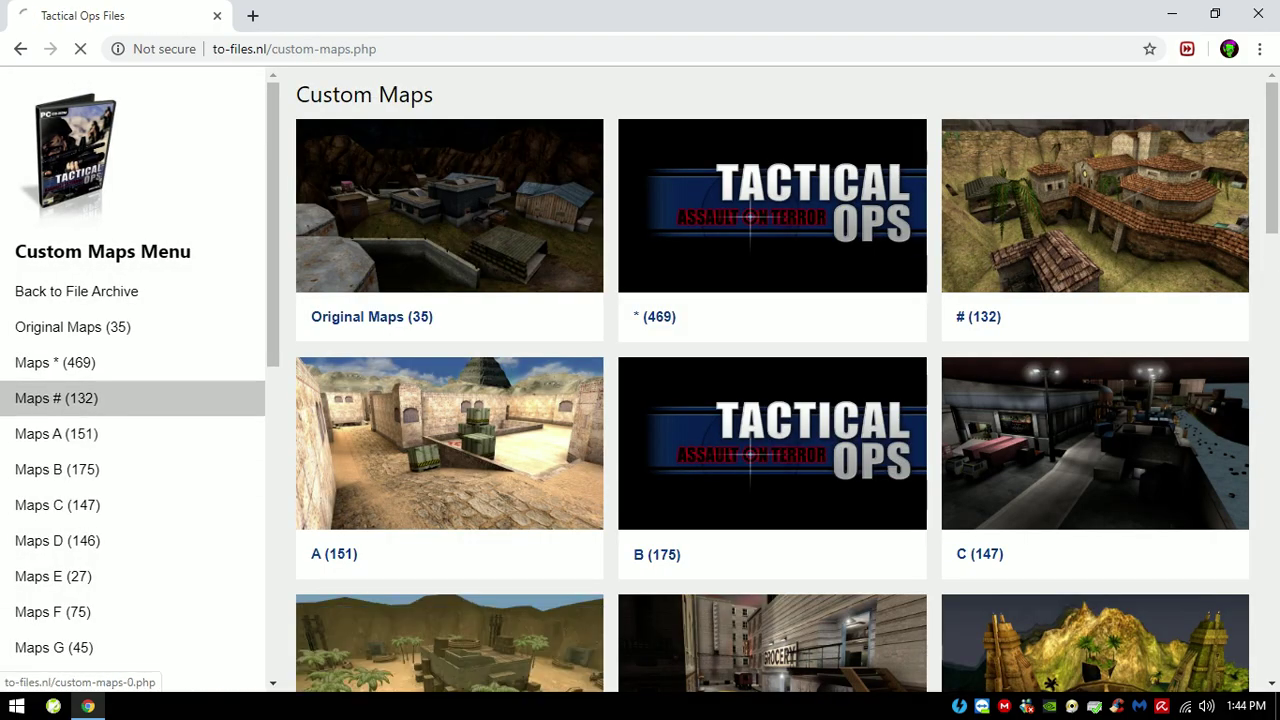
{"action": "scroll", "coordinate": [772, 380], "scroll_direction": "down", "scroll_amount": 4}
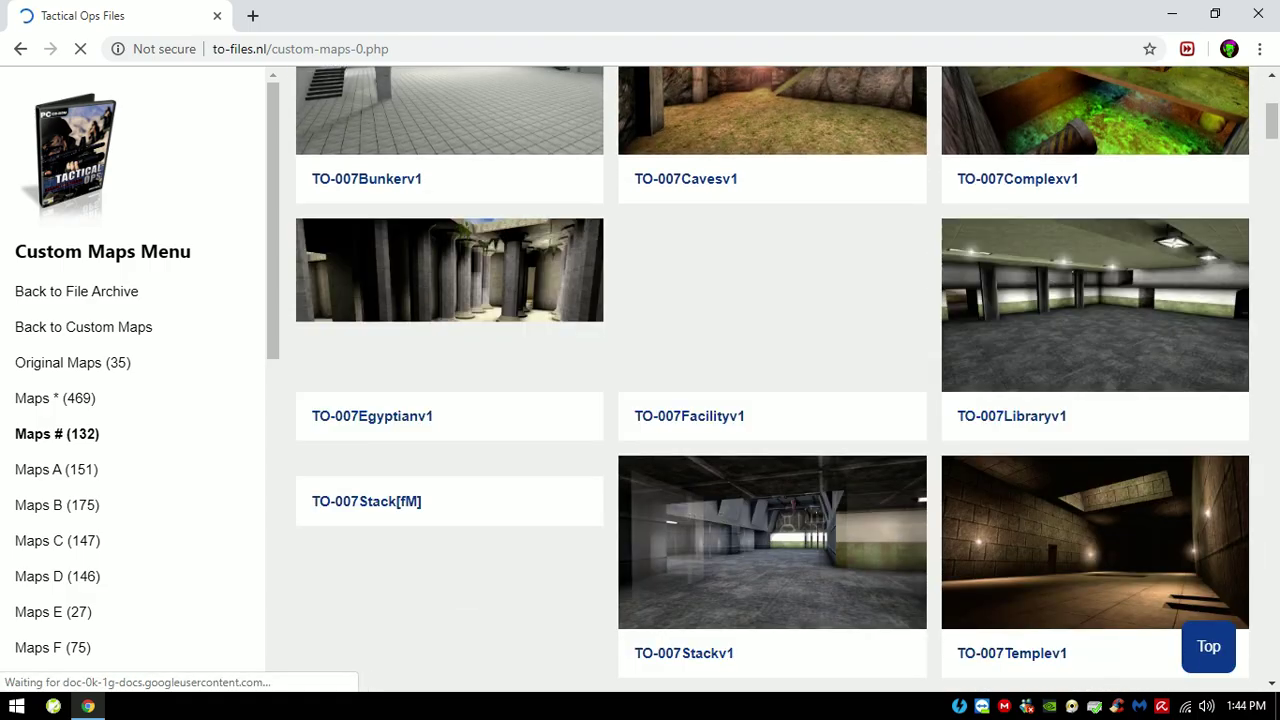
{"action": "scroll", "coordinate": [772, 380], "scroll_direction": "down", "scroll_amount": 8}
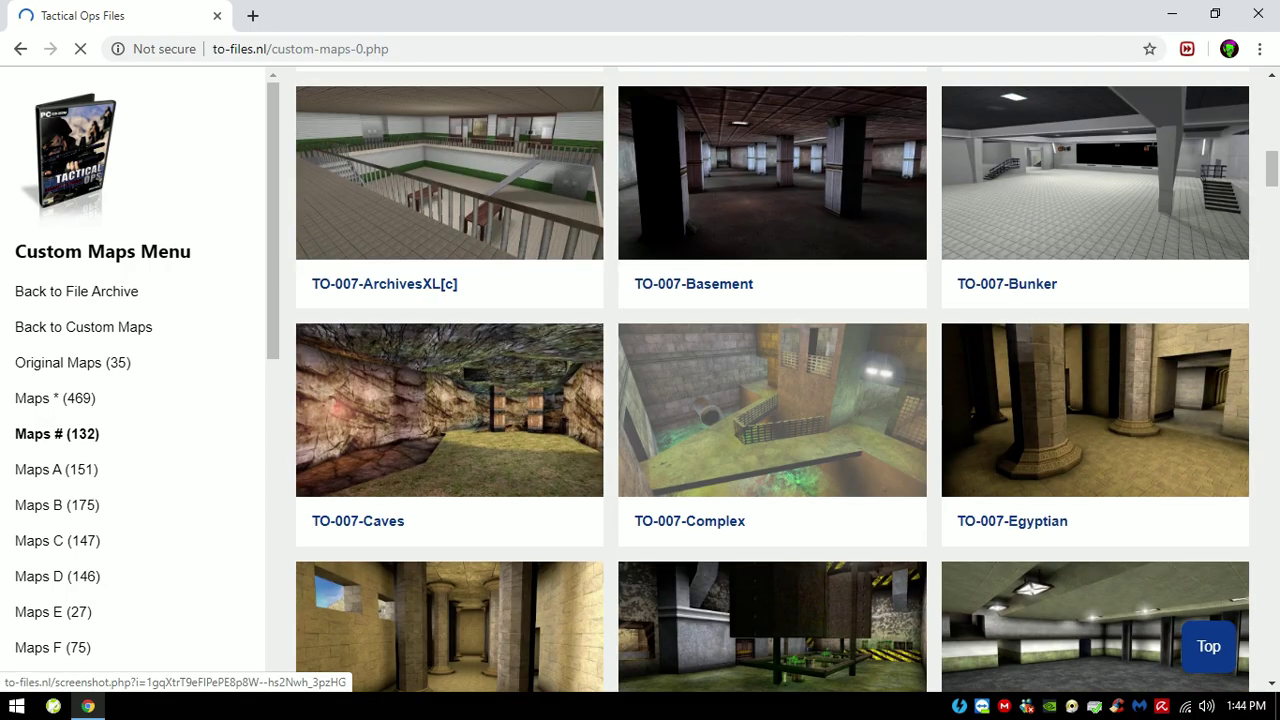
{"action": "scroll", "coordinate": [772, 380], "scroll_direction": "down", "scroll_amount": 4}
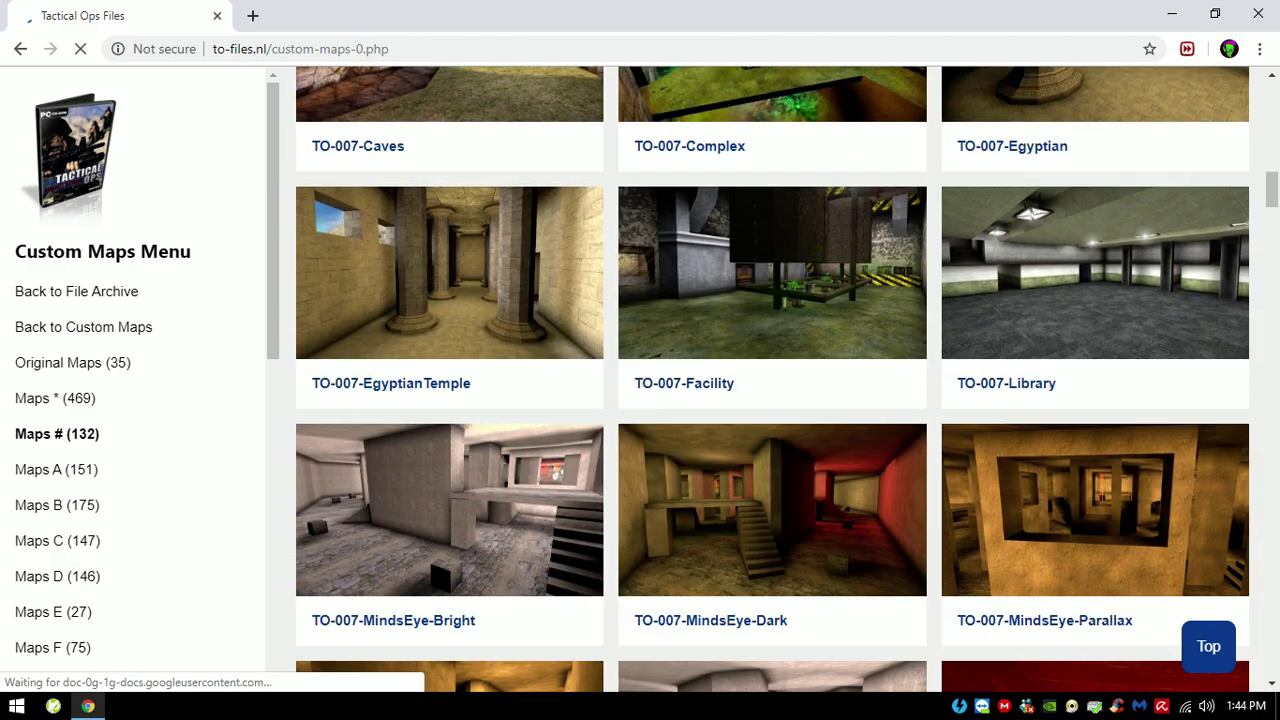
{"action": "scroll", "coordinate": [772, 380], "scroll_direction": "up", "scroll_amount": 15}
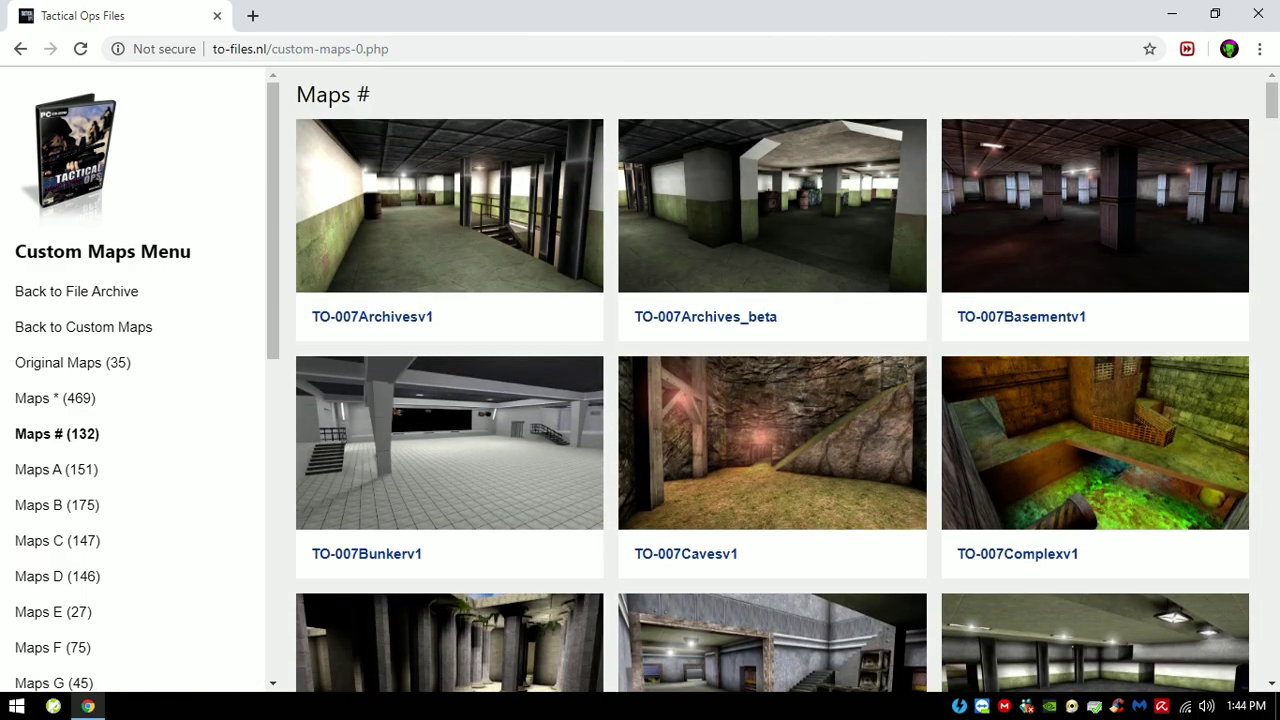
Step: Close Chrome and open Local Disk (D:) in a maximized File Explorer window
{"action": "left_click", "coordinate": [1258, 14]}
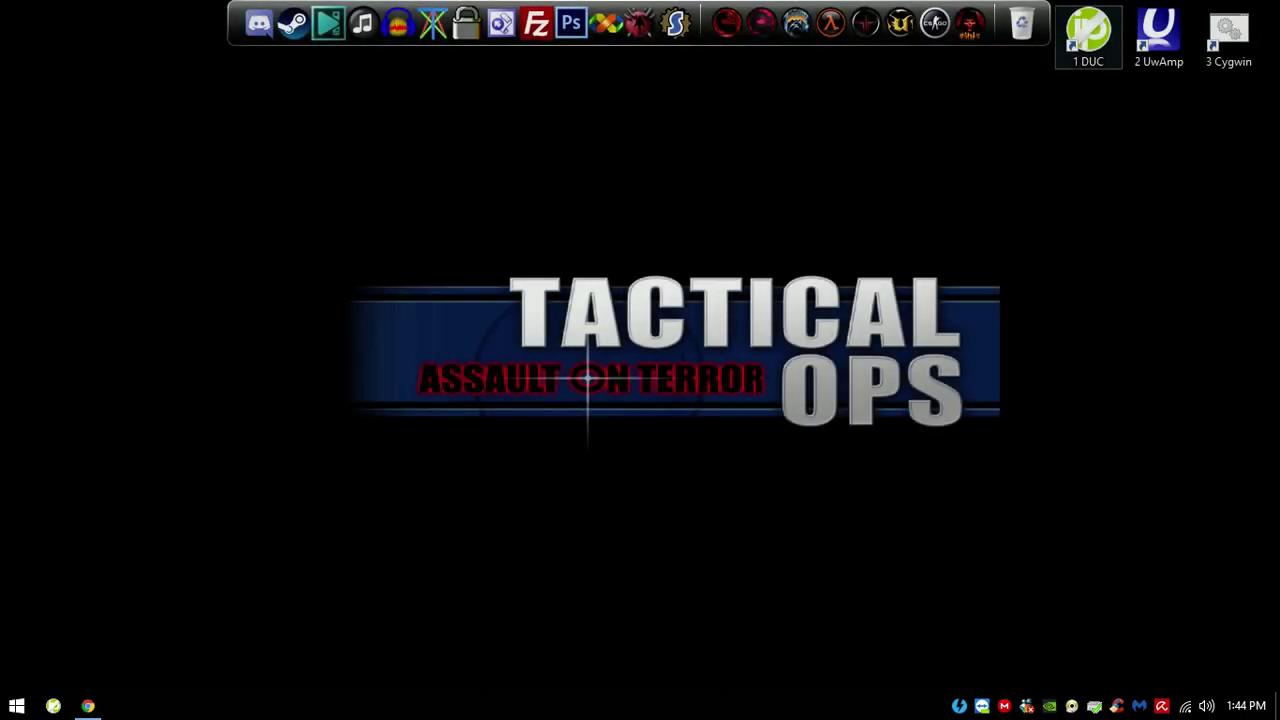
{"action": "key", "text": "super"}
{"action": "left_click", "coordinate": [272, 371]}
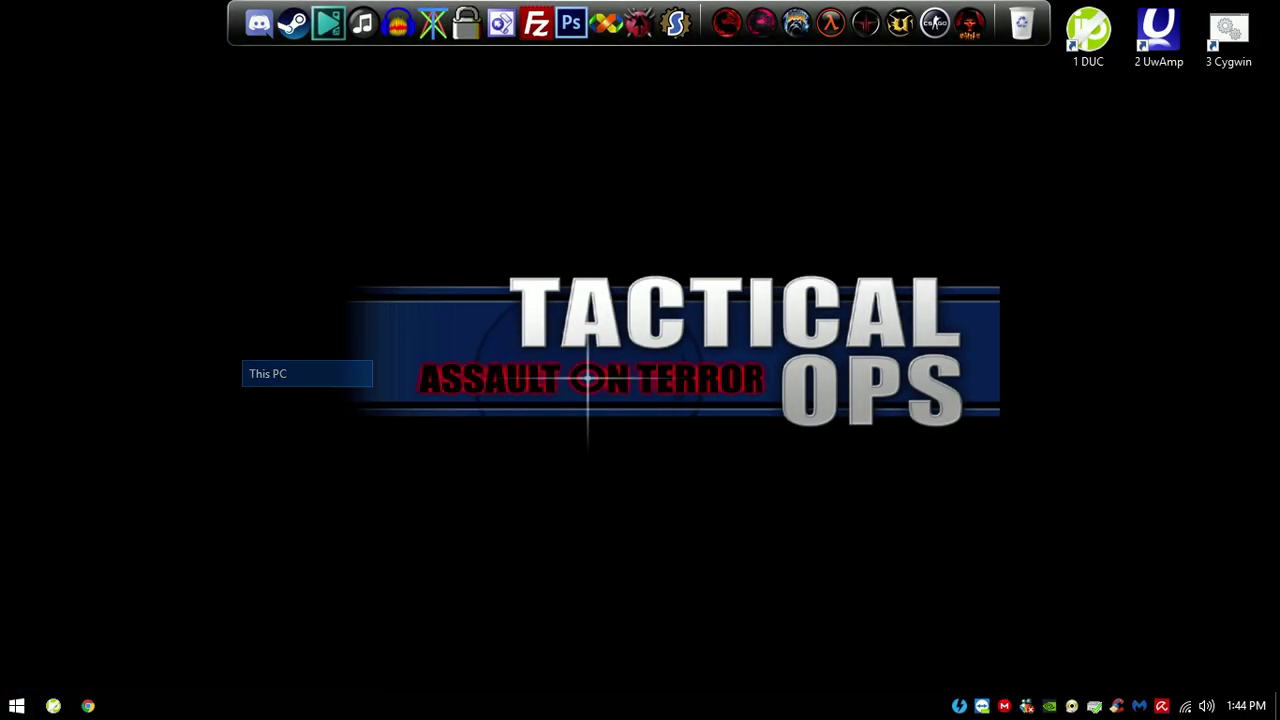
{"action": "double_click", "coordinate": [1040, 405]}
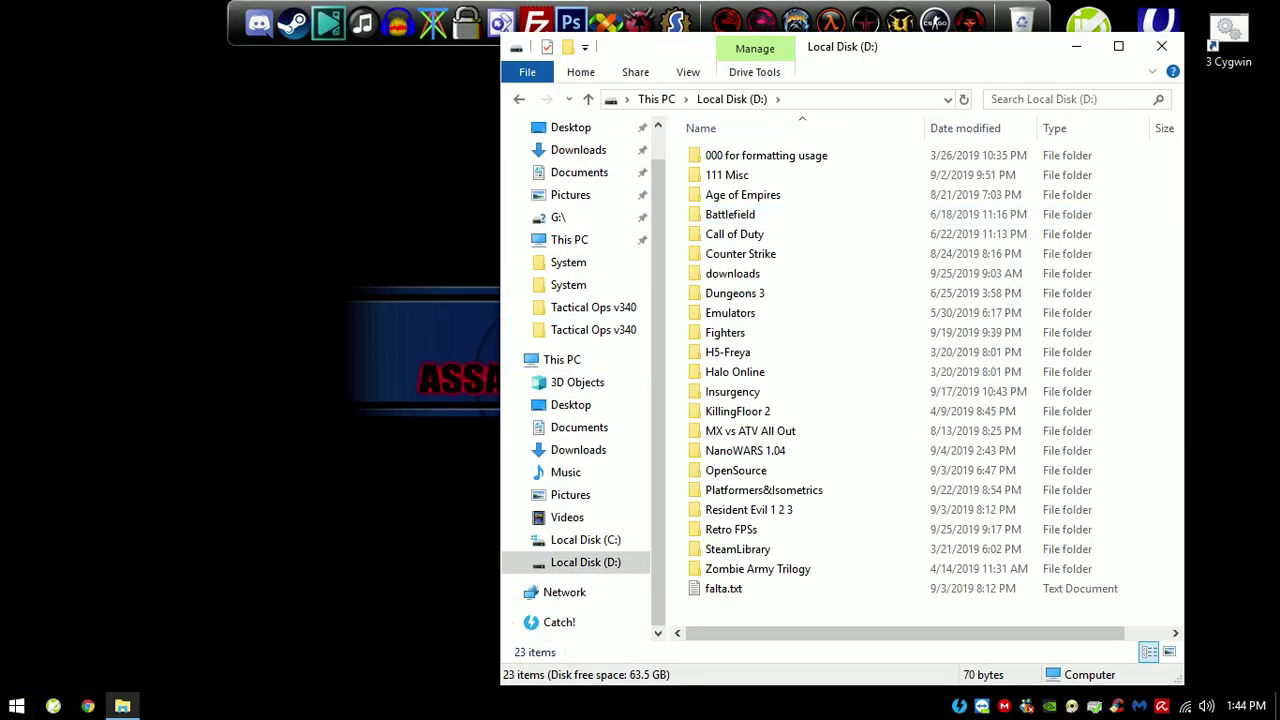
{"action": "left_click", "coordinate": [1118, 46]}
Step: Open Retro FPSs > Tactical Ops v340 and select its name in the address path
{"action": "double_click", "coordinate": [230, 490]}
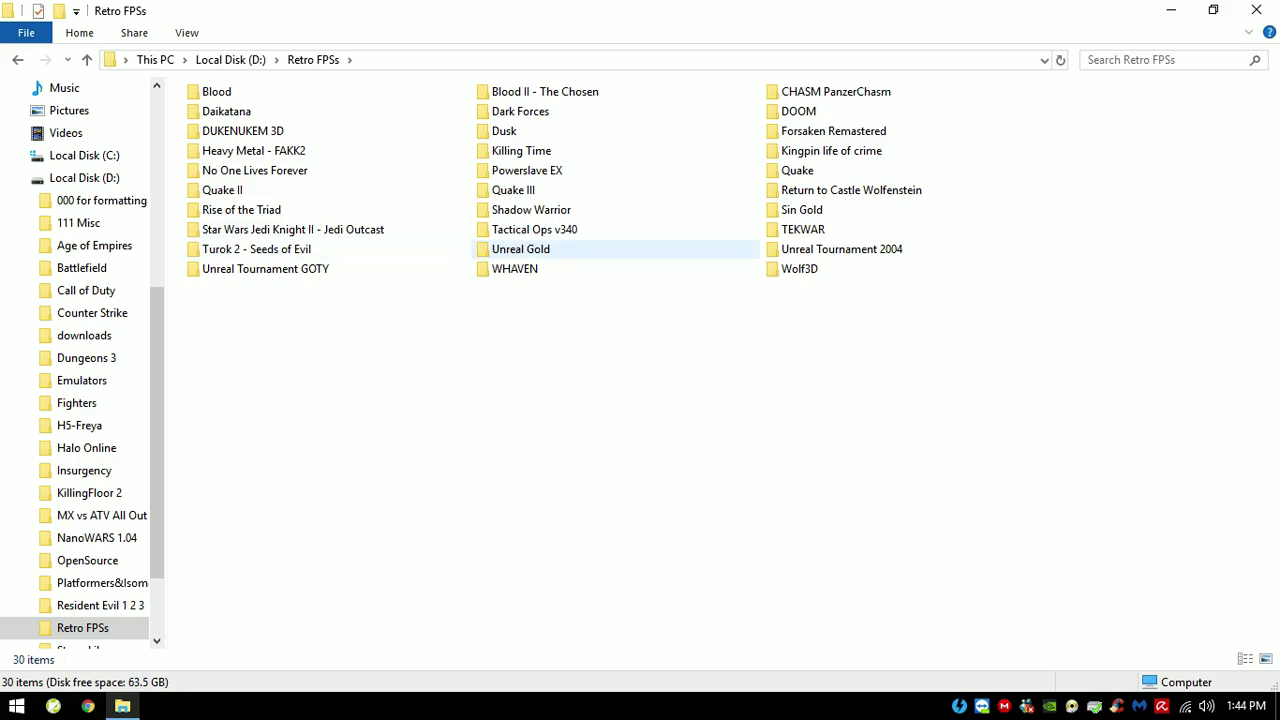
{"action": "left_click", "coordinate": [534, 229]}
{"action": "key", "text": "Return"}
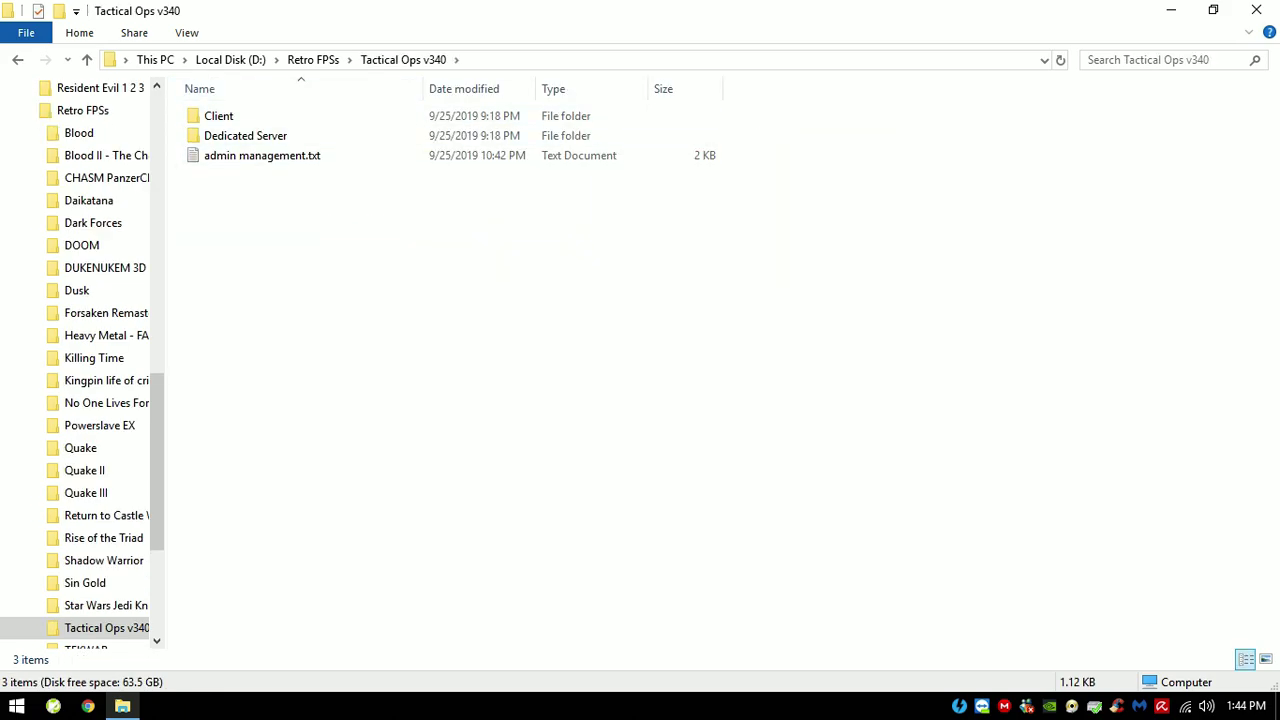
{"action": "key", "text": "alt+d"}
{"action": "key", "text": "End"}
{"action": "key", "text": "shift+Left"}
{"action": "key", "text": "shift+Left"}
{"action": "key", "text": "shift+Left"}
{"action": "key", "text": "shift+Left"}
{"action": "key", "text": "shift+Left"}
{"action": "key", "text": "shift+Left"}
{"action": "key", "text": "shift+Left"}
{"action": "key", "text": "shift+Left"}
{"action": "key", "text": "shift+Left"}
{"action": "key", "text": "shift+Left"}
{"action": "key", "text": "shift+Left"}
{"action": "key", "text": "shift+Left"}
{"action": "key", "text": "shift+Left"}
{"action": "key", "text": "shift+Left"}
{"action": "key", "text": "shift+Left"}
{"action": "key", "text": "shift+Left"}
{"action": "key", "text": "shift+Left"}
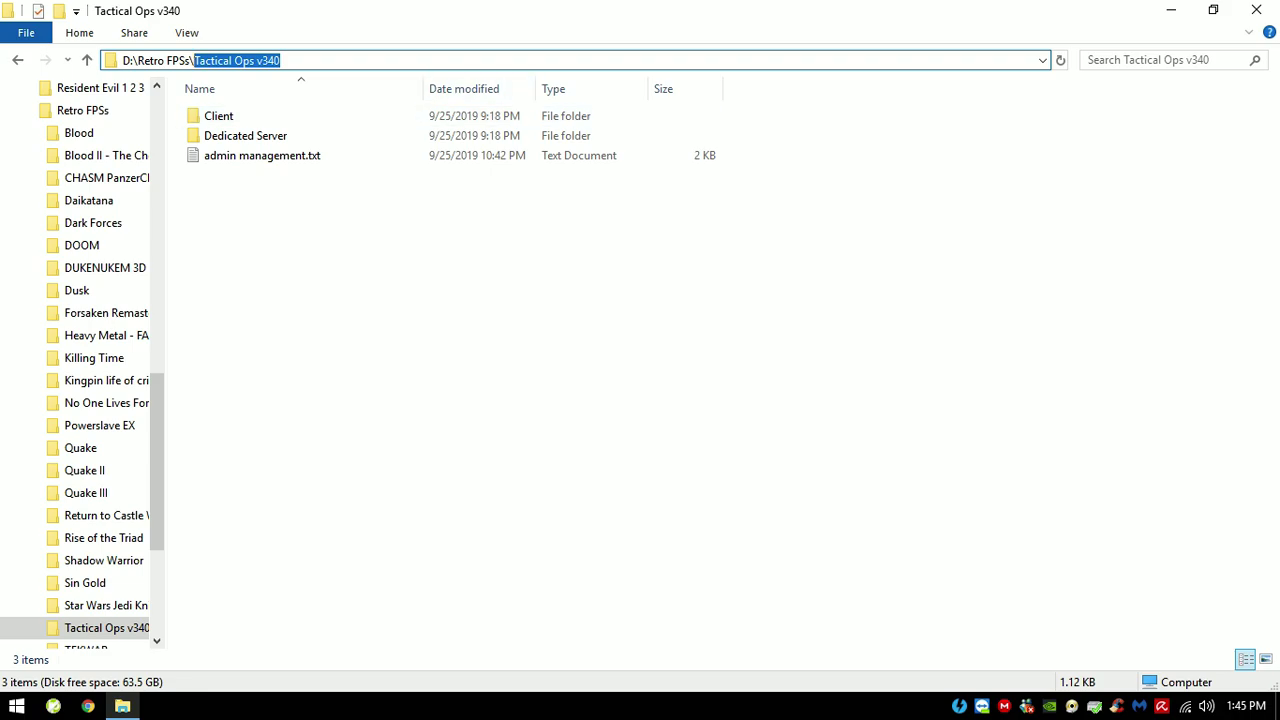
{"action": "left_click", "coordinate": [218, 116]}
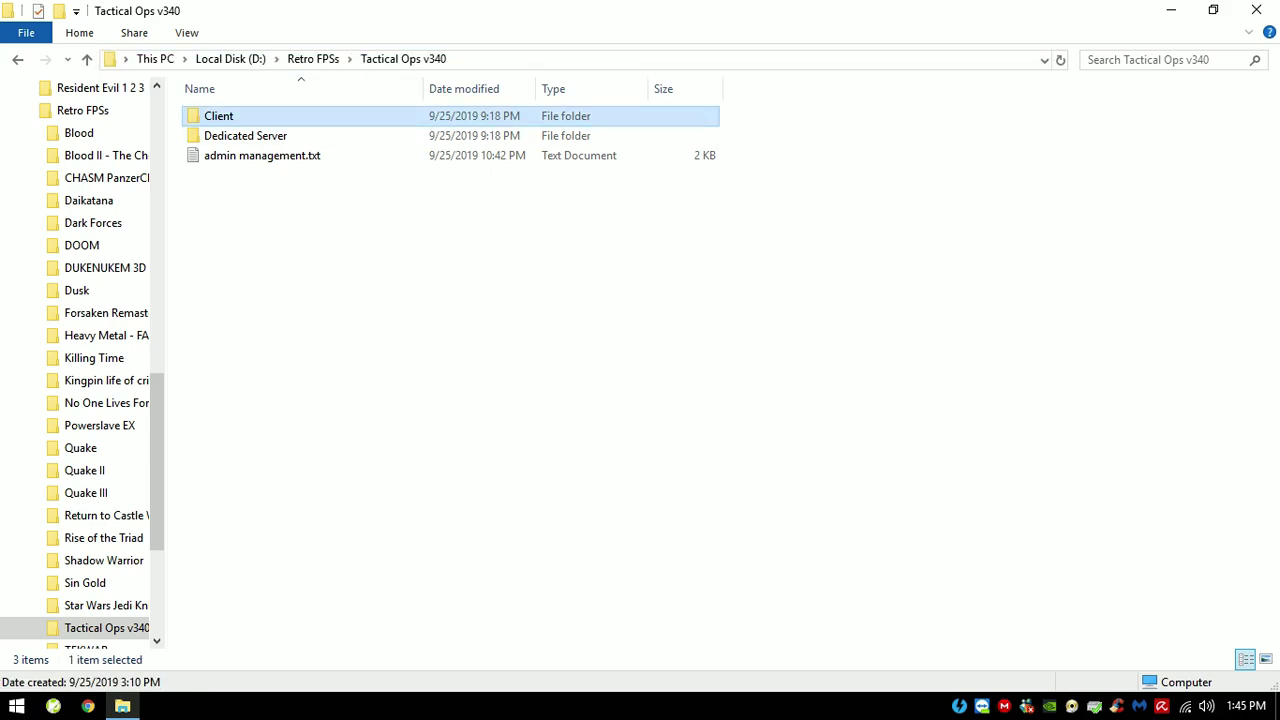
Step: Open Client\Maps and marquee-select batches of the .unr map files
{"action": "double_click", "coordinate": [366, 116]}
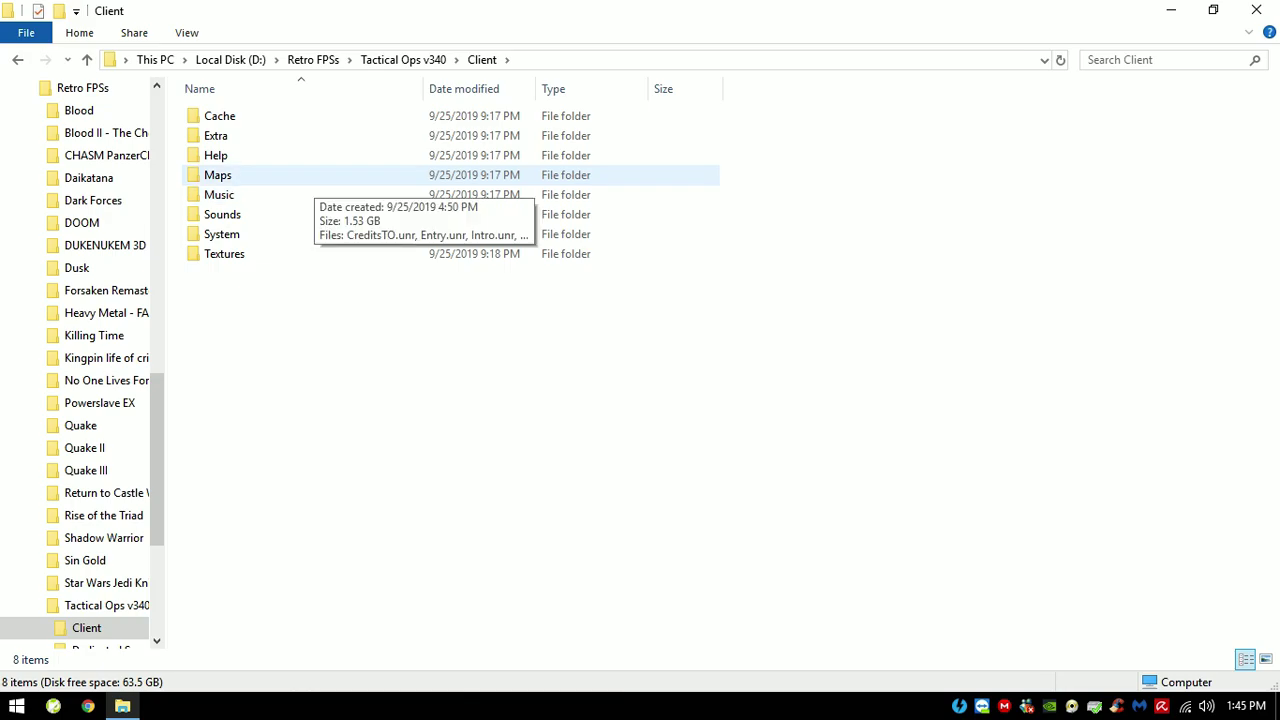
{"action": "double_click", "coordinate": [300, 175]}
{"action": "left_click_drag", "start_coordinate": [818, 144], "coordinate": [760, 600]}
{"action": "left_click_drag", "start_coordinate": [1271, 370], "coordinate": [1271, 112]}
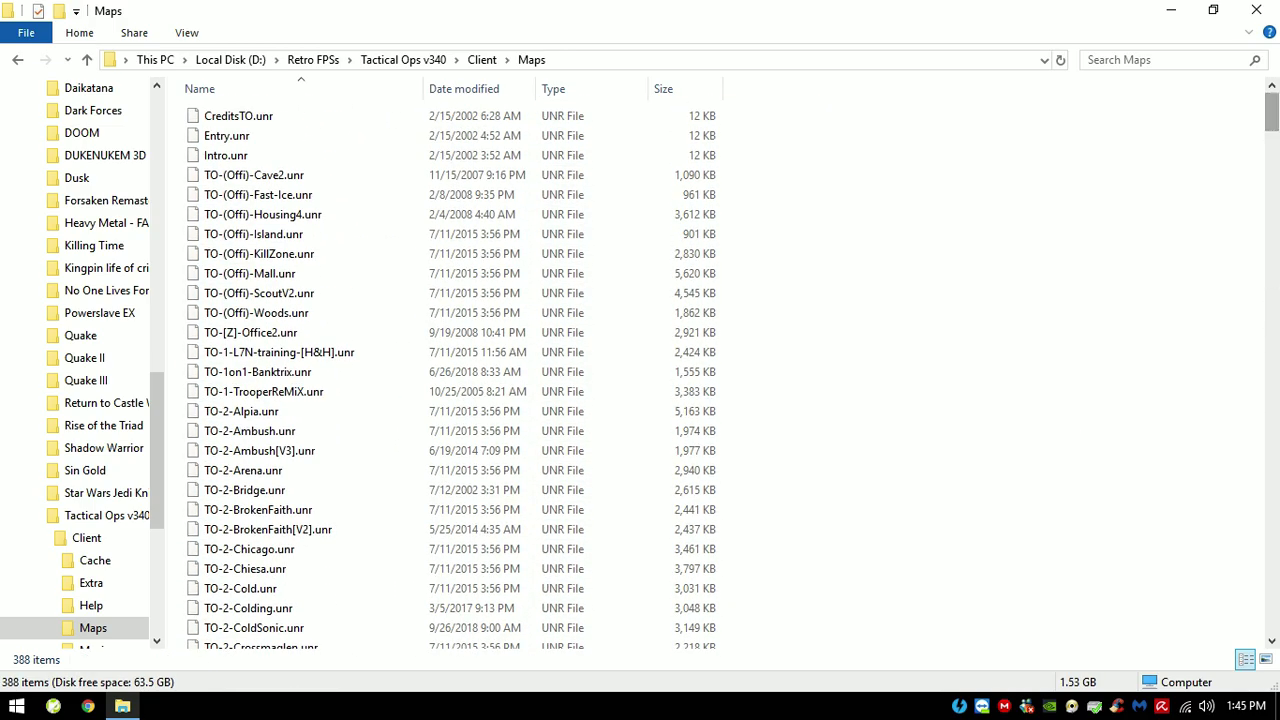
{"action": "left_click_drag", "start_coordinate": [1034, 124], "coordinate": [722, 648]}
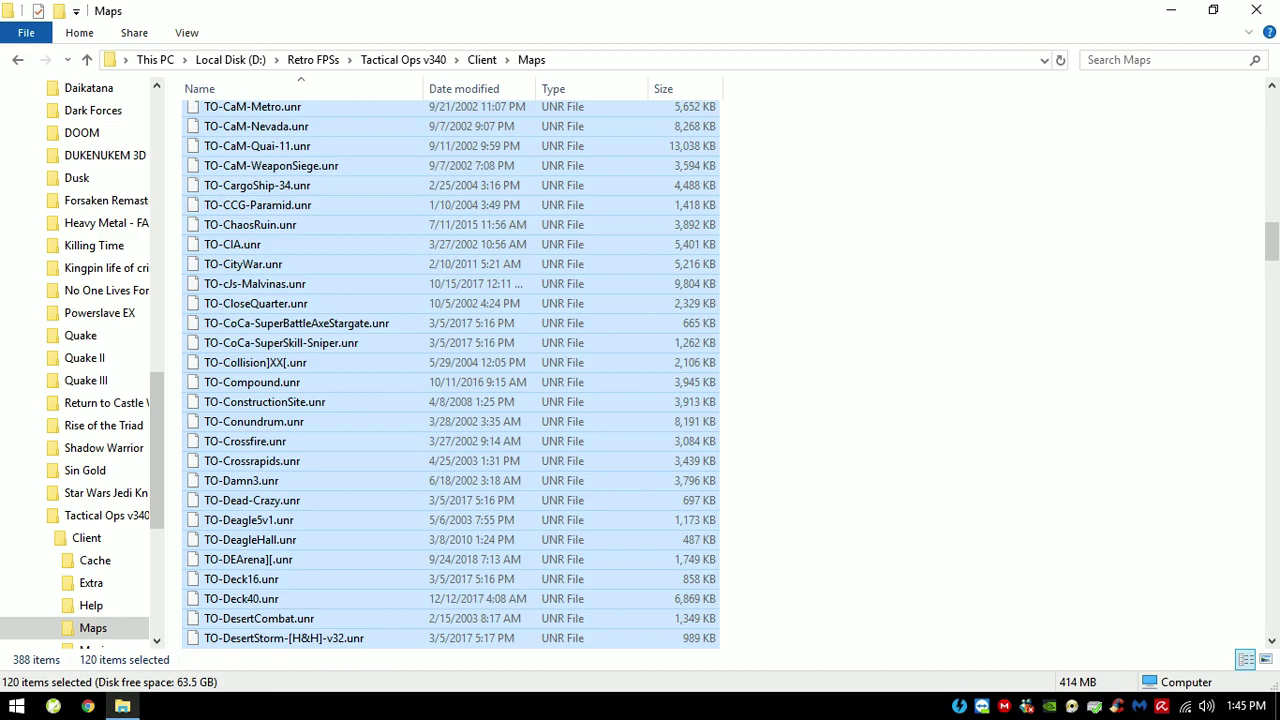
Step: Scroll the map list, select another block, then go back up to Tactical Ops v340
{"action": "scroll", "coordinate": [450, 370], "scroll_direction": "down", "scroll_amount": 2}
{"action": "scroll", "coordinate": [450, 370], "scroll_direction": "down", "scroll_amount": 5}
{"action": "scroll", "coordinate": [450, 370], "scroll_direction": "up", "scroll_amount": 20}
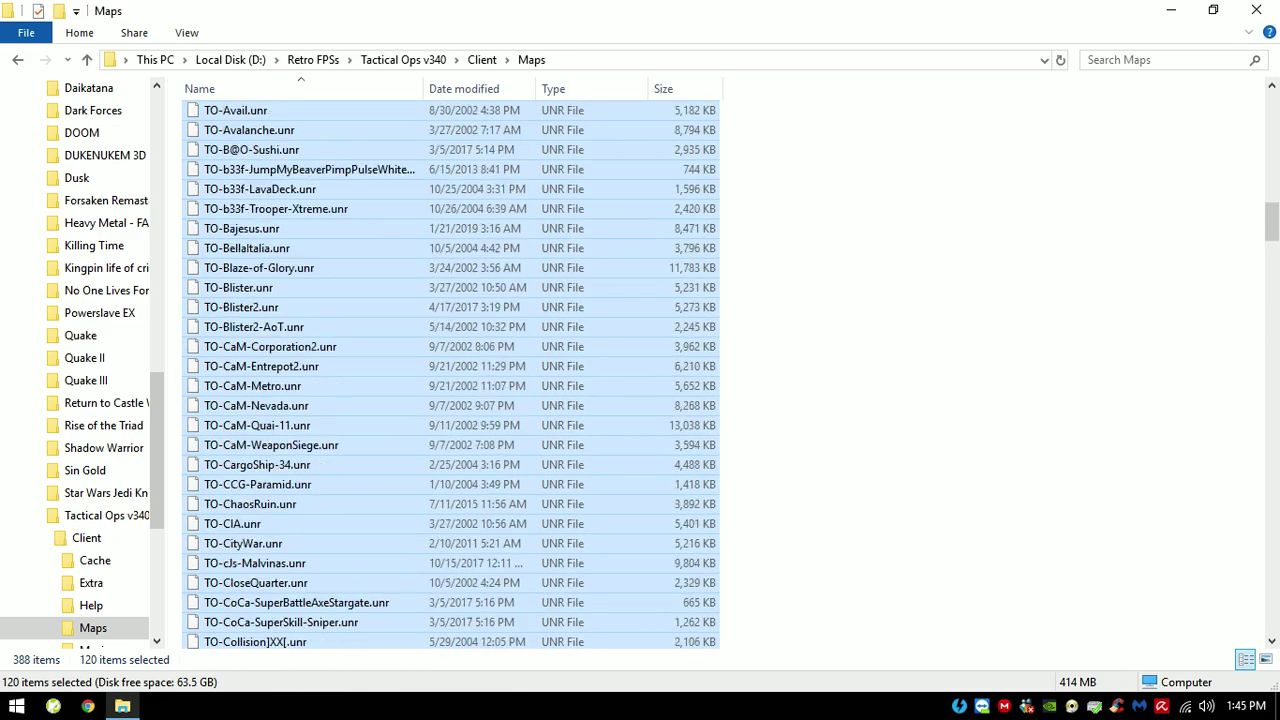
{"action": "scroll", "coordinate": [450, 370], "scroll_direction": "up", "scroll_amount": 15}
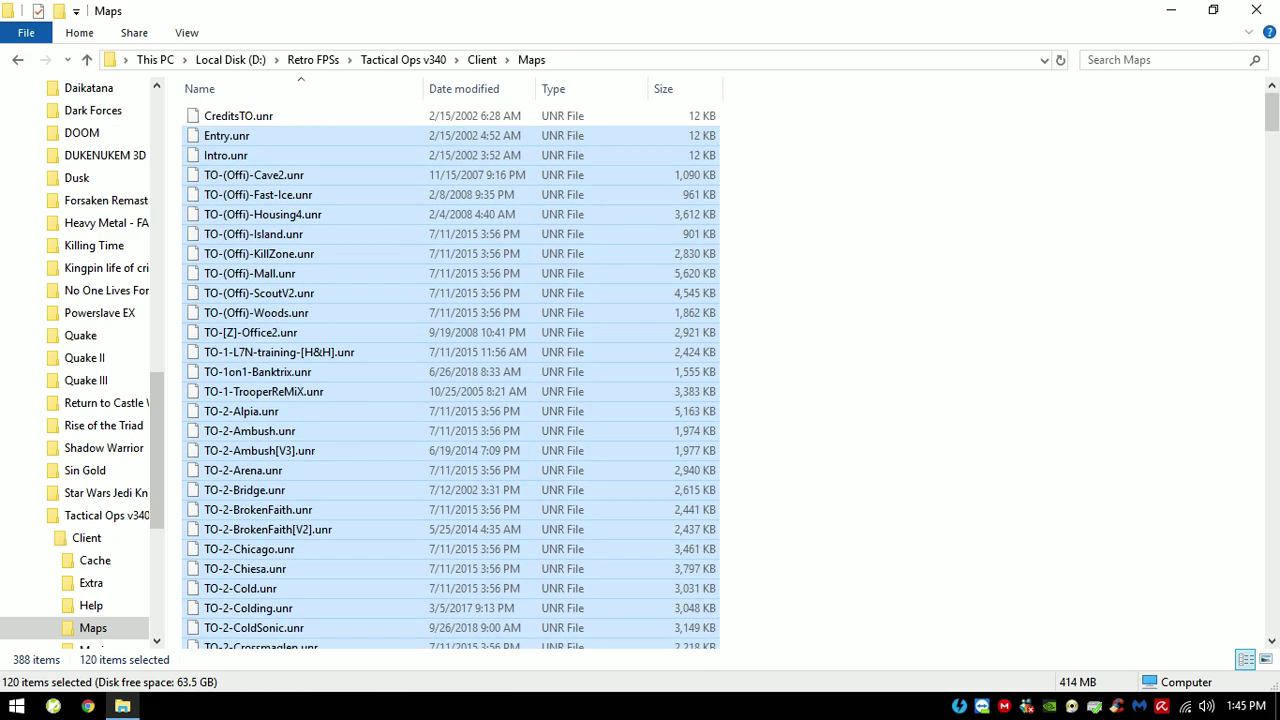
{"action": "left_click_drag", "start_coordinate": [884, 212], "coordinate": [722, 640]}
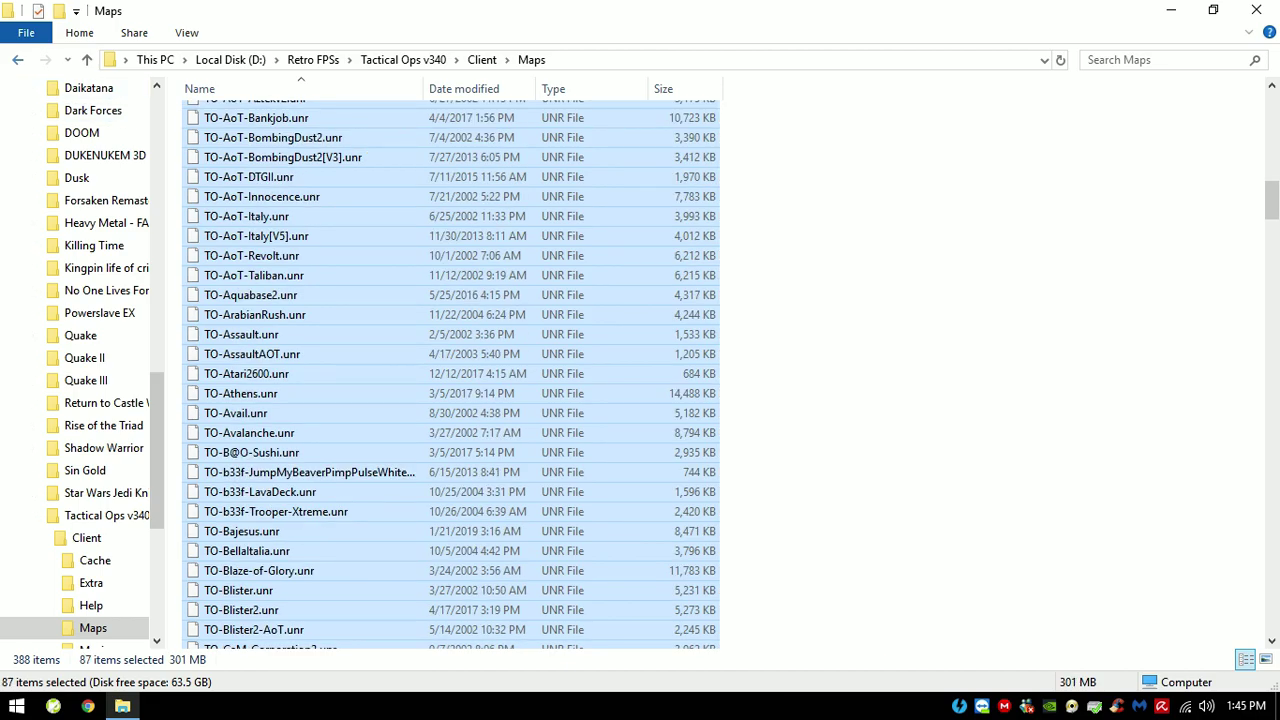
{"action": "key", "text": "alt+Up"}
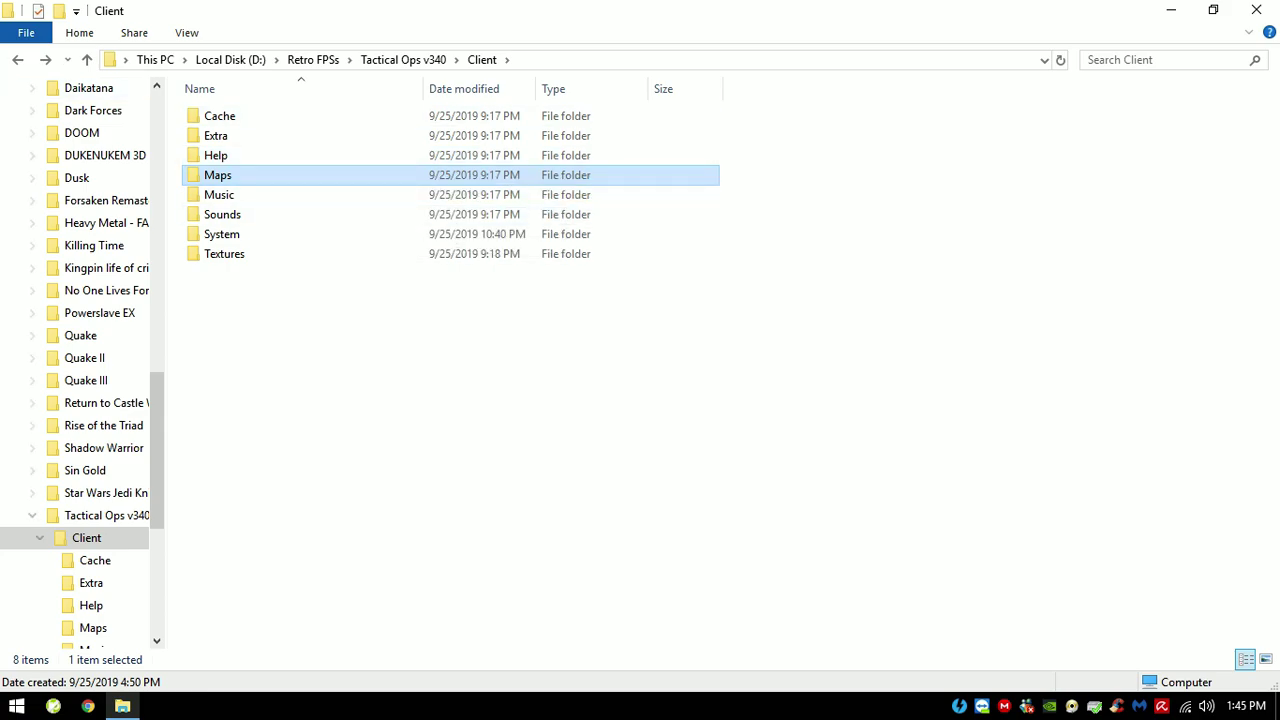
{"action": "key", "text": "alt+Up"}
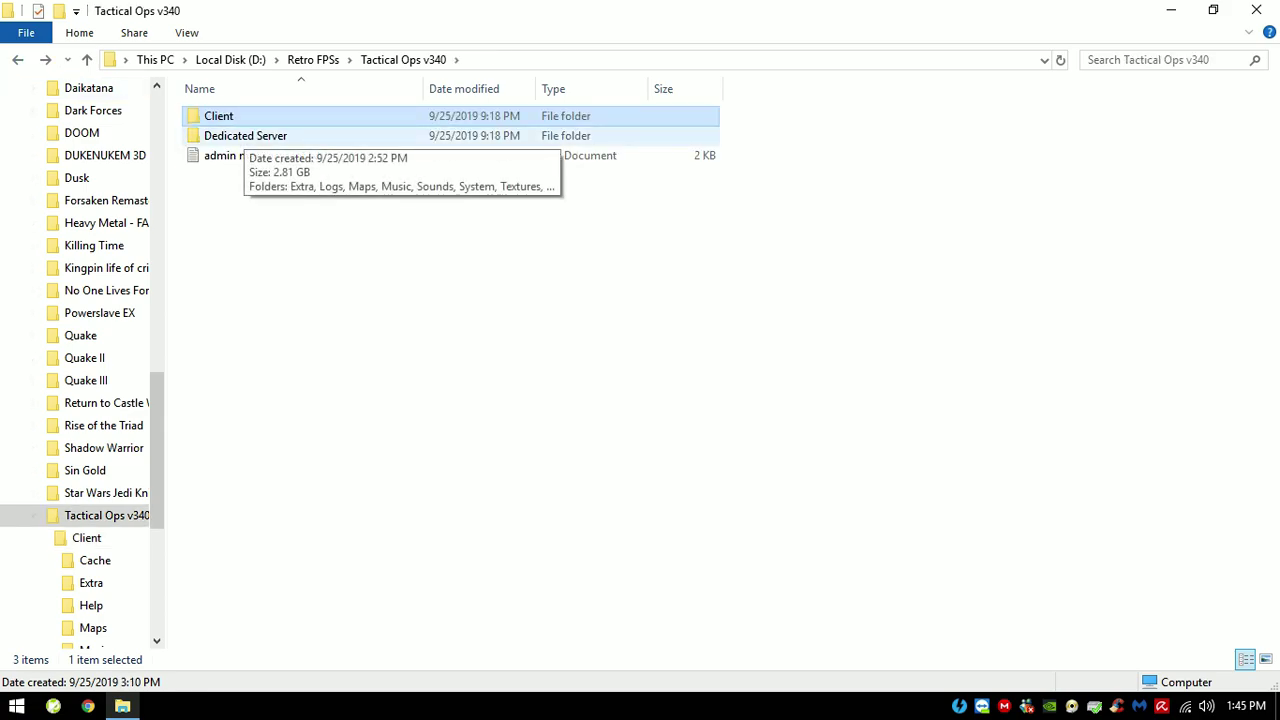
Step: Find TacticalOpsServer.bat in Dedicated Server\System, then go back up one folder
{"action": "double_click", "coordinate": [245, 136]}
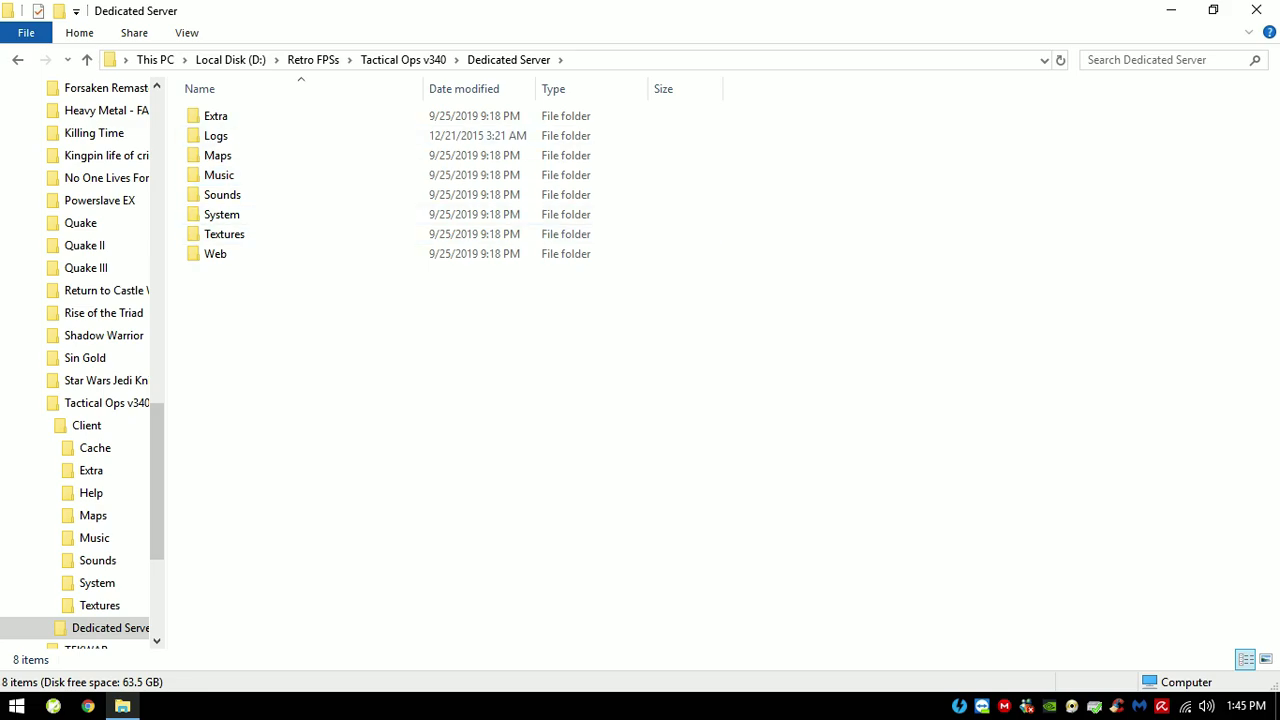
{"action": "double_click", "coordinate": [222, 214]}
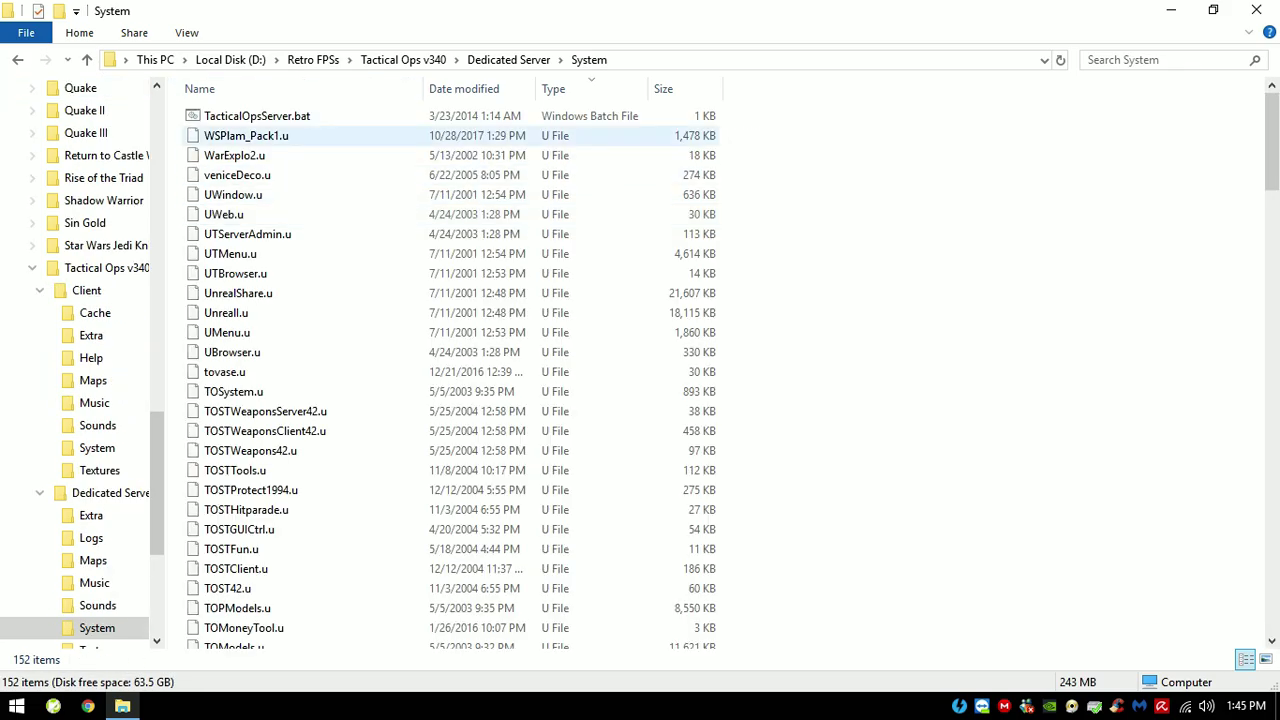
{"action": "left_click", "coordinate": [257, 116]}
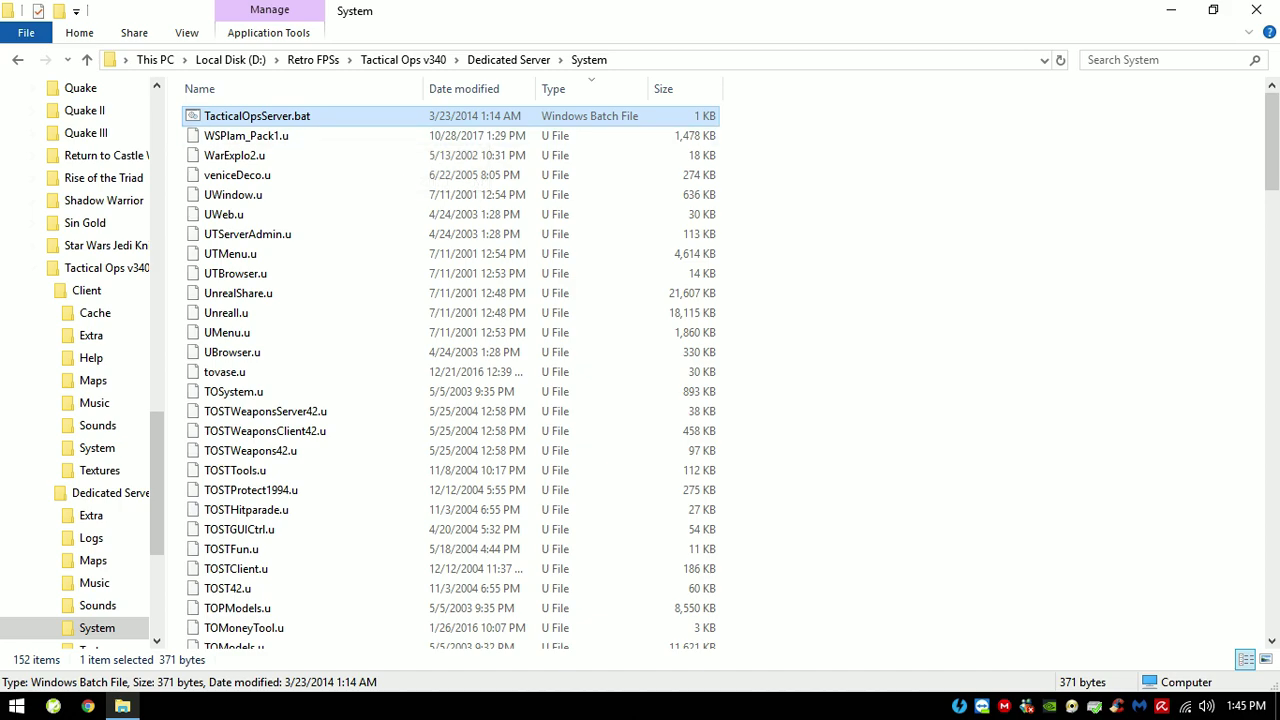
{"action": "key", "text": "alt+Up"}
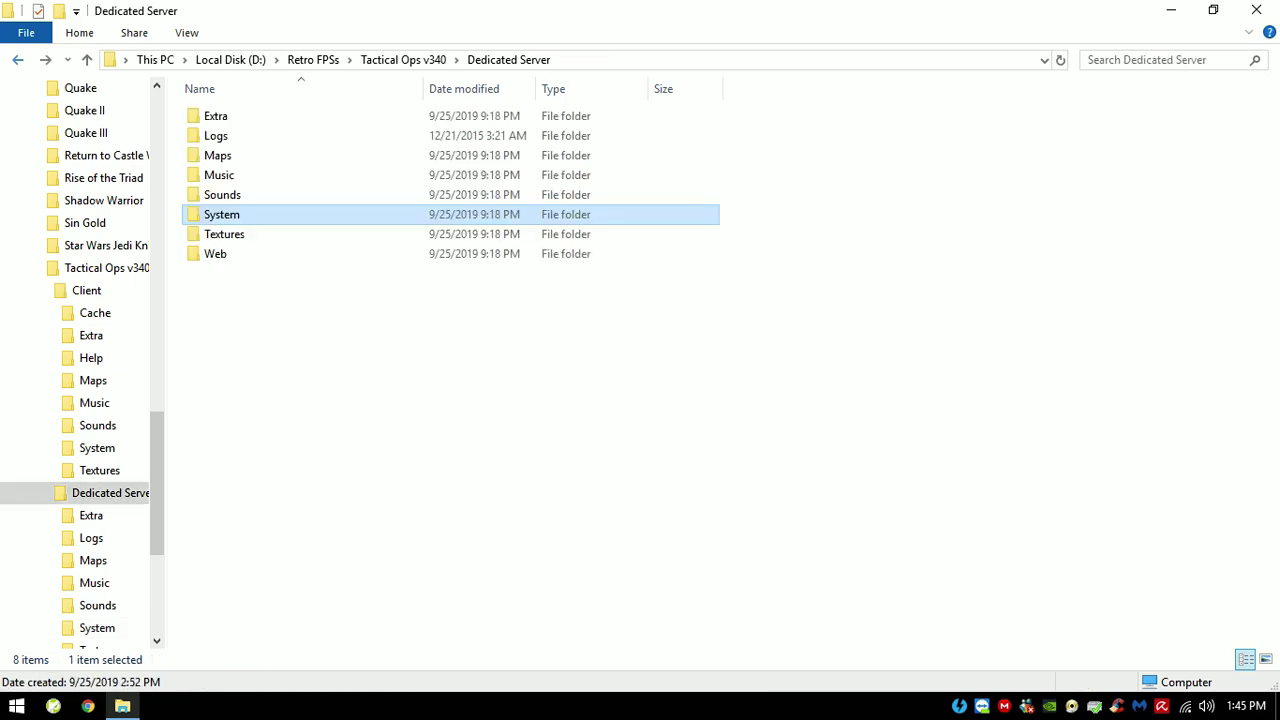
Step: Open admin management.txt from Tactical Ops v340 in a maximized Notepad window
{"action": "key", "text": "alt+Up"}
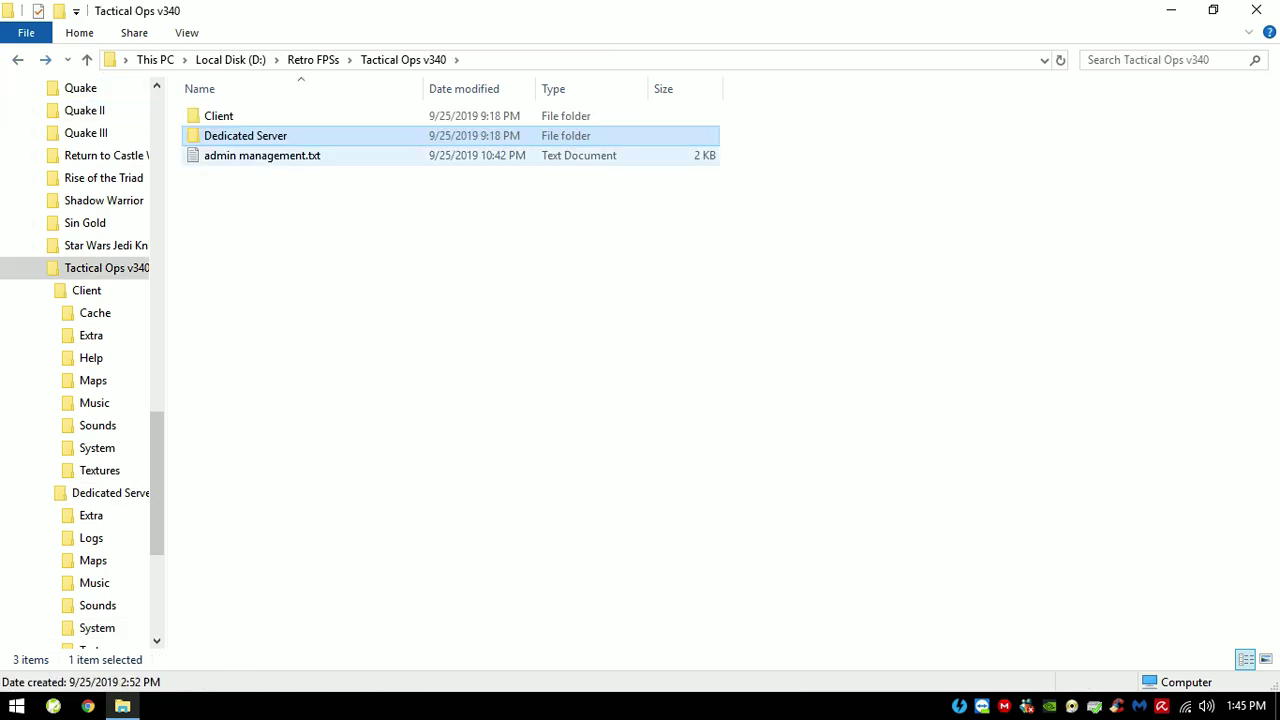
{"action": "double_click", "coordinate": [262, 155]}
{"action": "key", "text": "super+Up"}
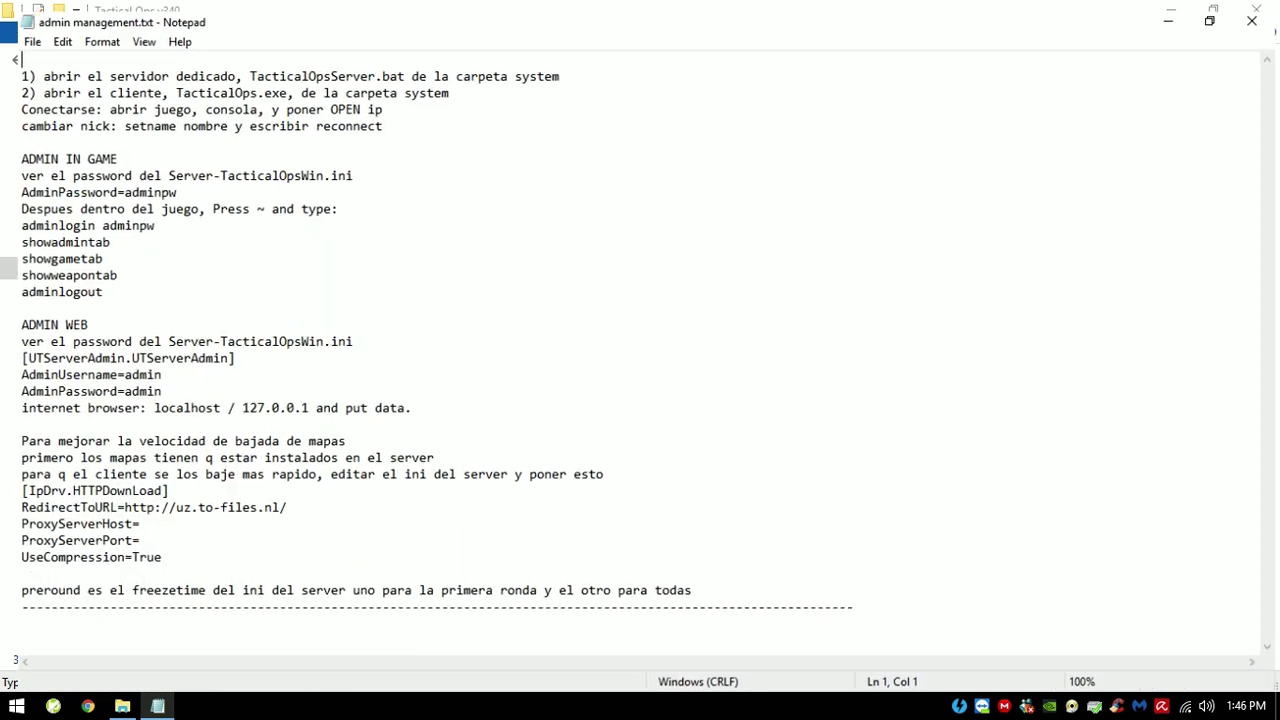
Step: Highlight the opening setup lines and ADMIN WEB section while reading, then close Notepad
{"action": "left_click_drag", "start_coordinate": [695, 589], "coordinate": [4, 305]}
{"action": "left_click", "coordinate": [325, 201]}
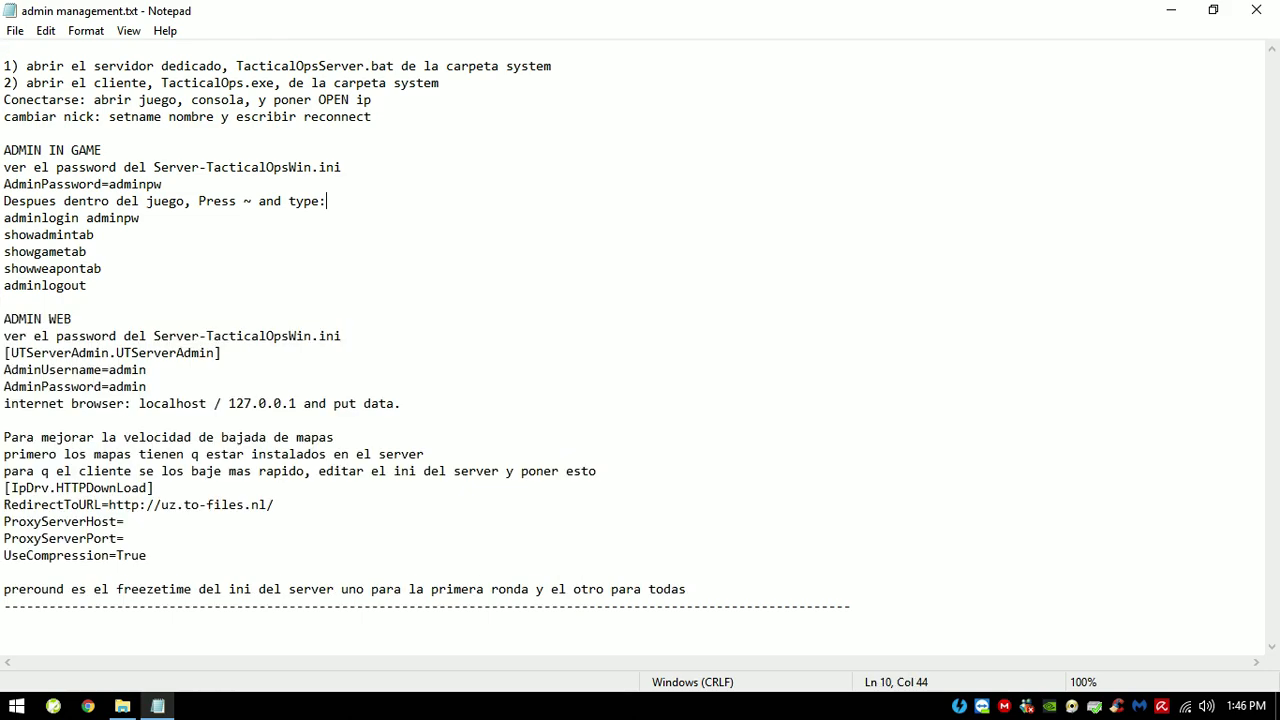
{"action": "left_click_drag", "start_coordinate": [100, 150], "coordinate": [4, 48]}
{"action": "left_click", "coordinate": [325, 201]}
{"action": "left_click_drag", "start_coordinate": [372, 116], "coordinate": [4, 48]}
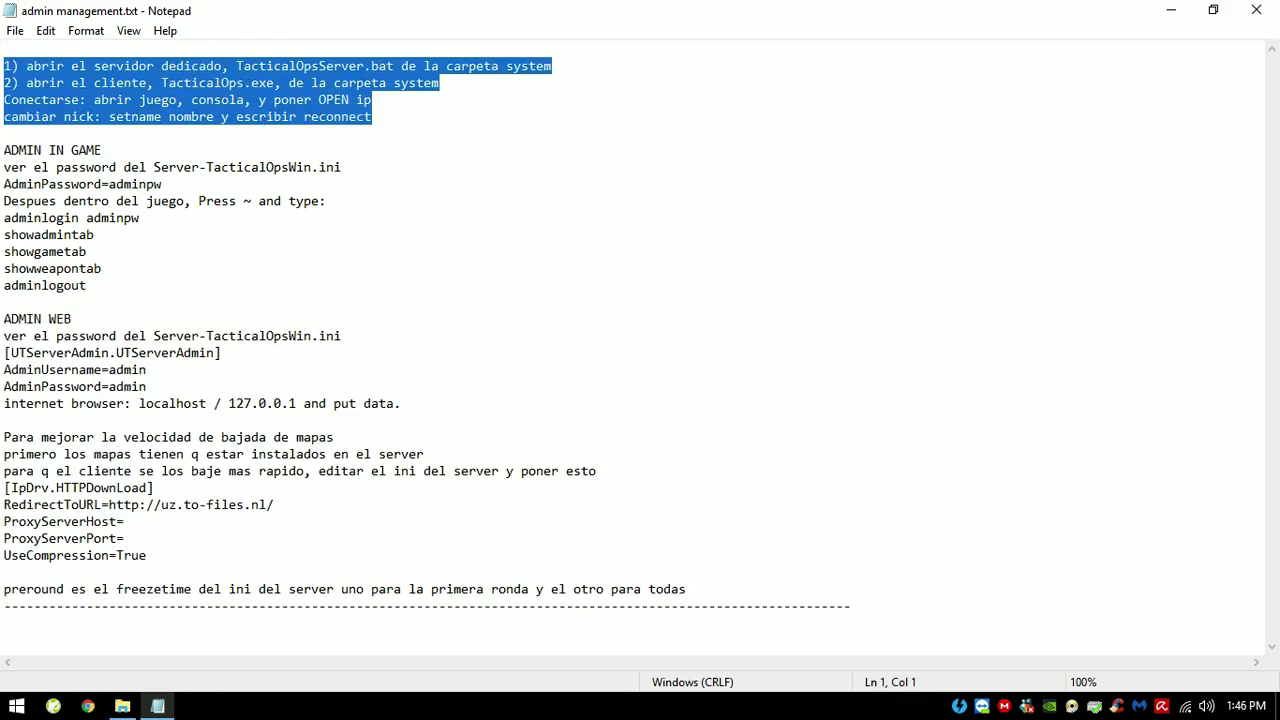
{"action": "left_click_drag", "start_coordinate": [213, 82], "coordinate": [4, 133]}
{"action": "left_click_drag", "start_coordinate": [372, 116], "coordinate": [4, 48]}
{"action": "left_click", "coordinate": [154, 99]}
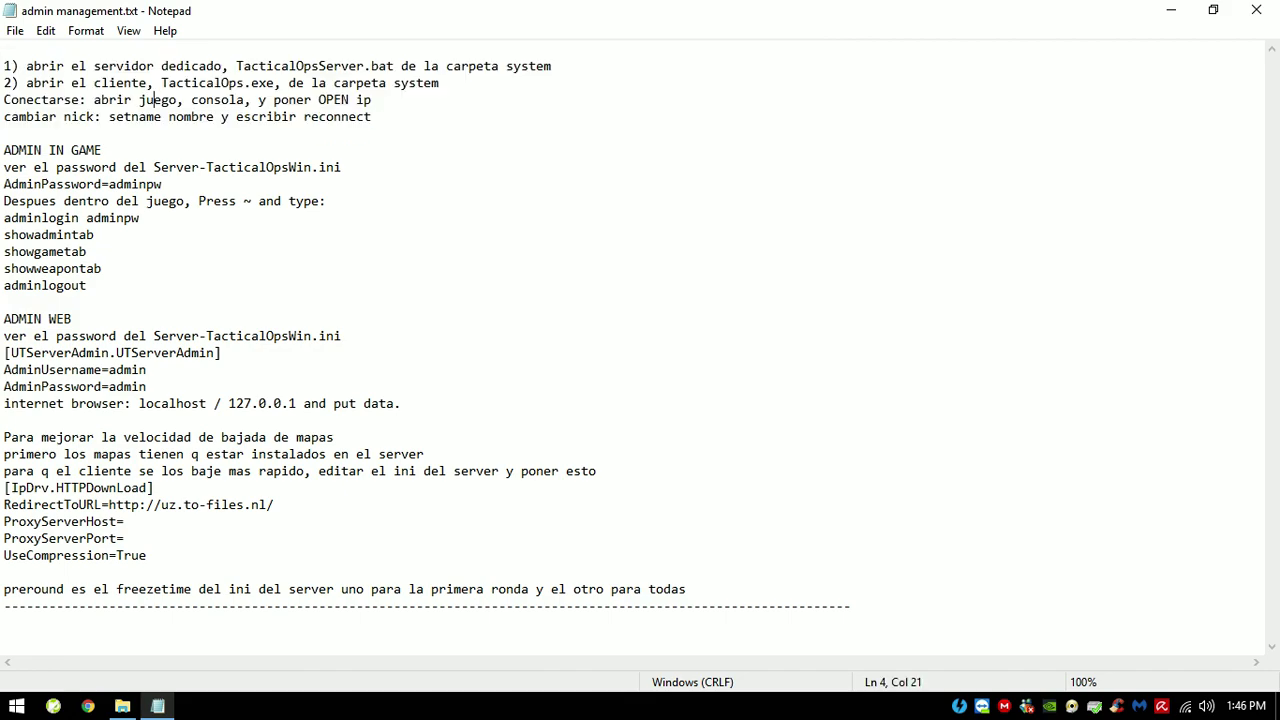
{"action": "left_click", "coordinate": [1256, 10]}
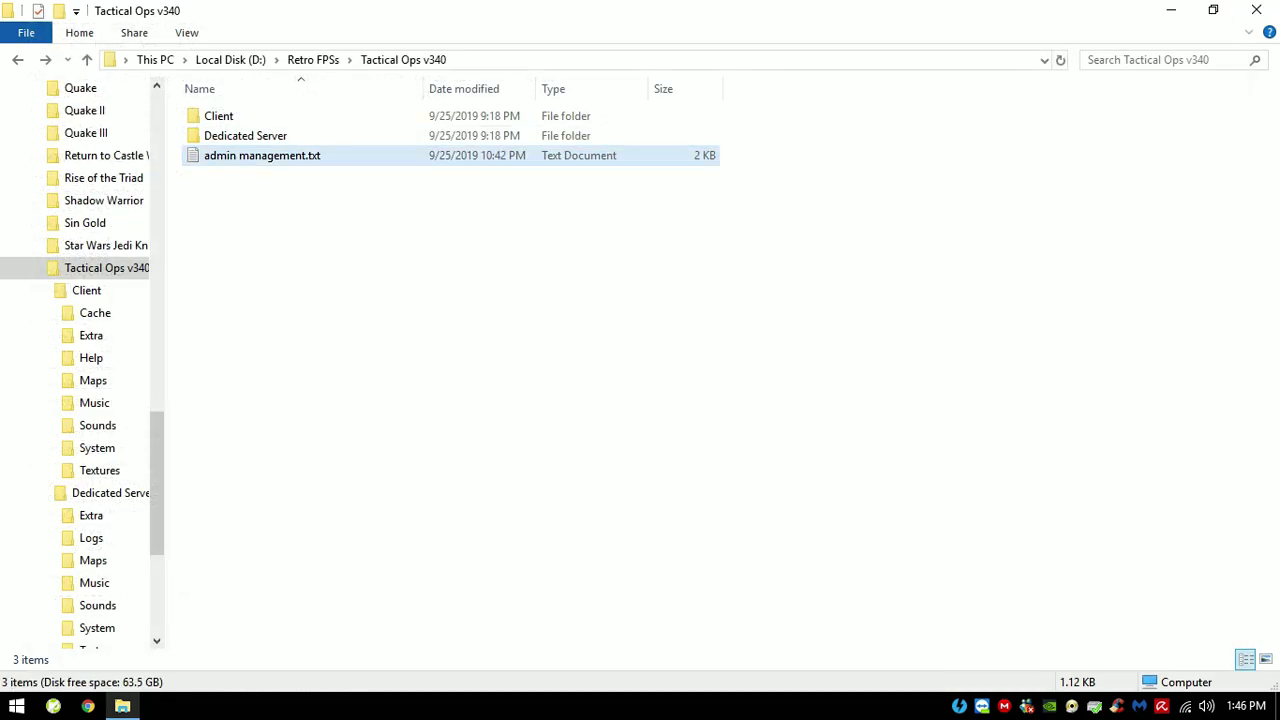
Step: Open Client\System to run TacticalOps.exe
{"action": "double_click", "coordinate": [230, 116]}
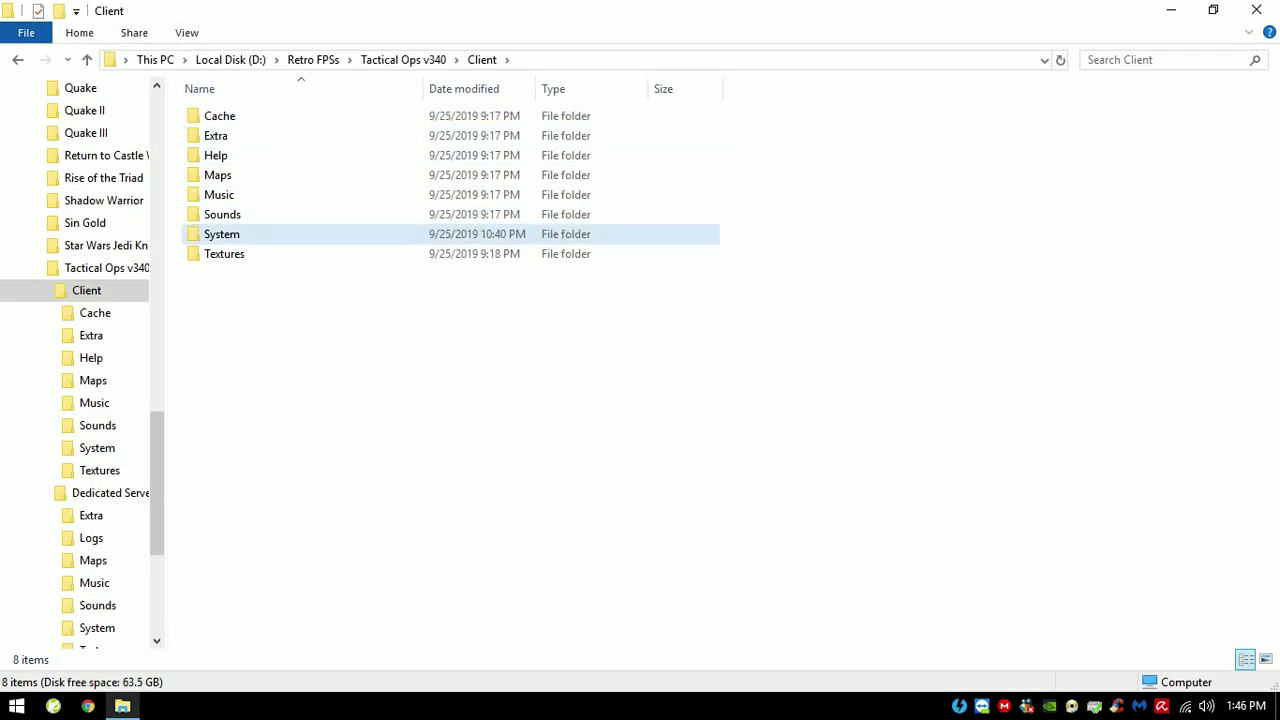
{"action": "double_click", "coordinate": [230, 234]}
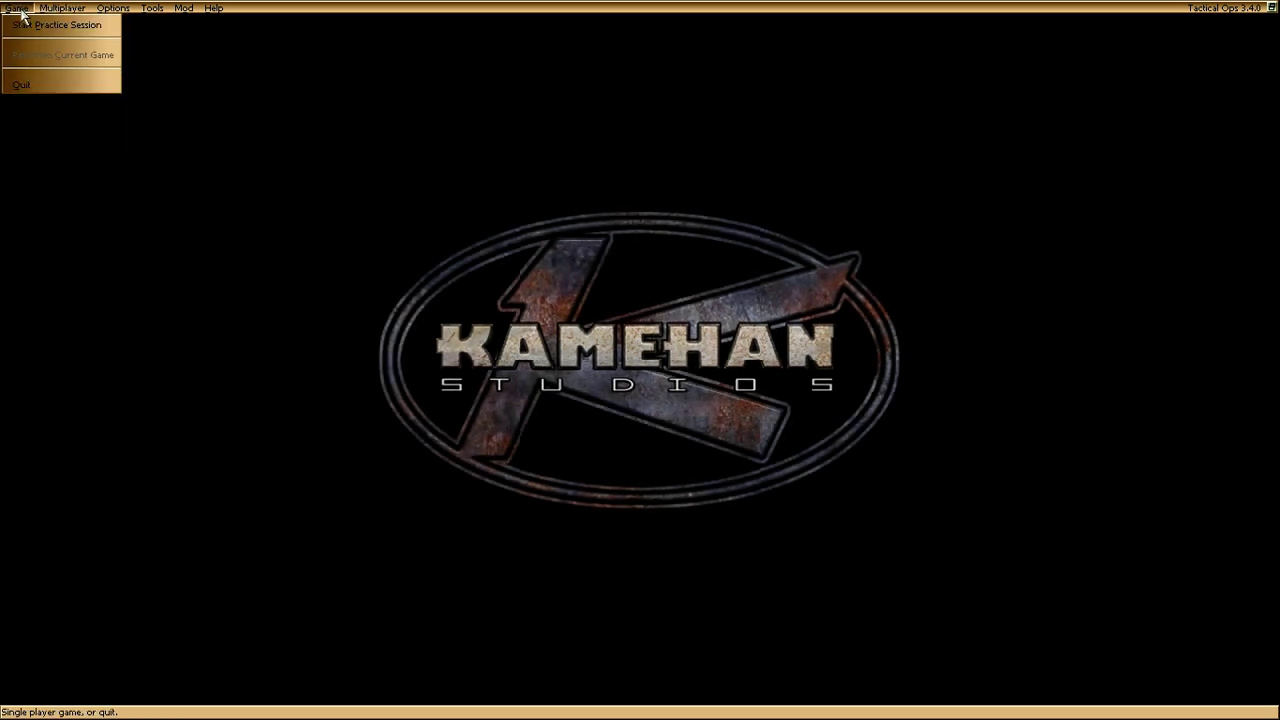
Step: Set up a practice session and add AOTWeaponPack v2.20b to the used mutators
{"action": "left_click", "coordinate": [23, 28]}
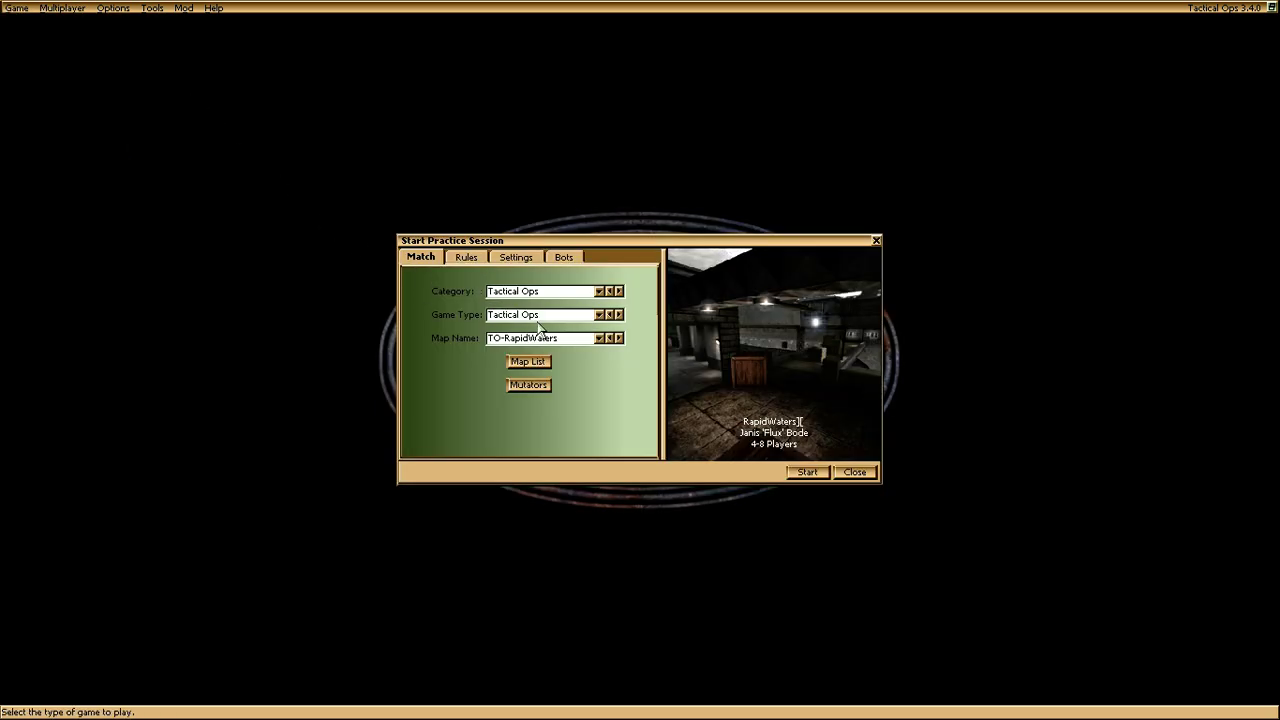
{"action": "left_click", "coordinate": [538, 386]}
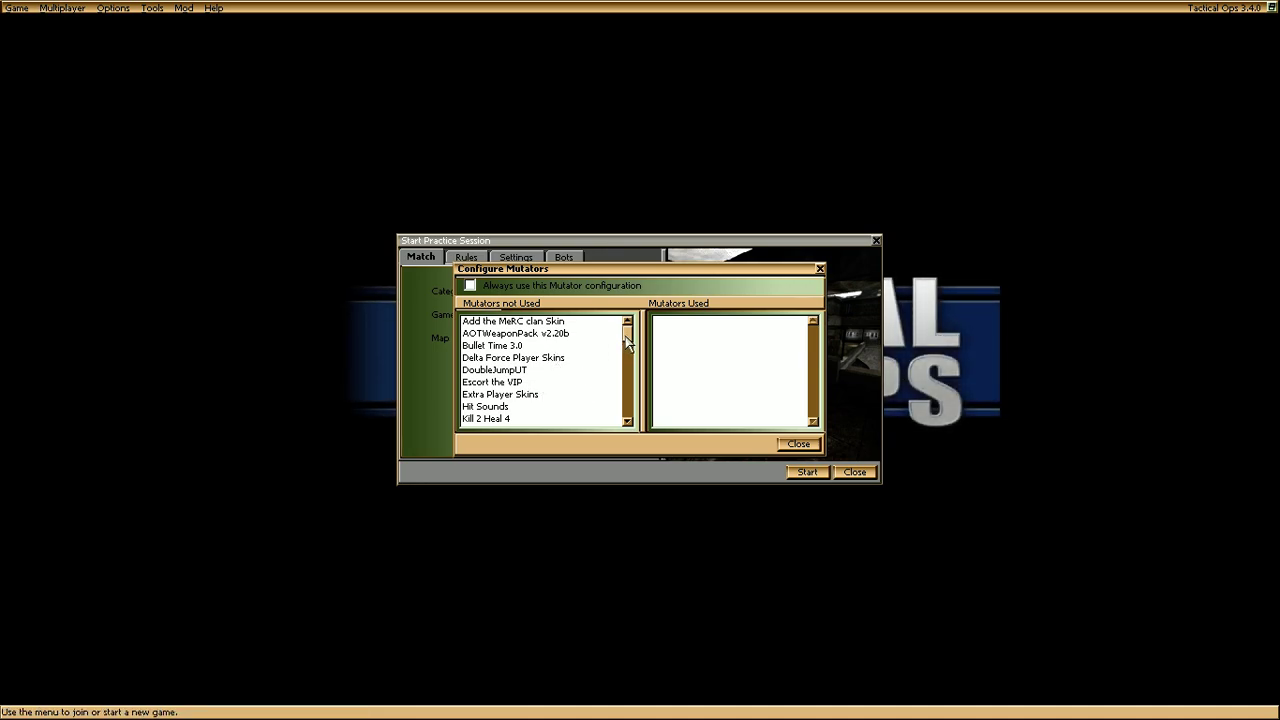
{"action": "left_click", "coordinate": [540, 335]}
{"action": "left_click_drag", "start_coordinate": [520, 345], "coordinate": [748, 392]}
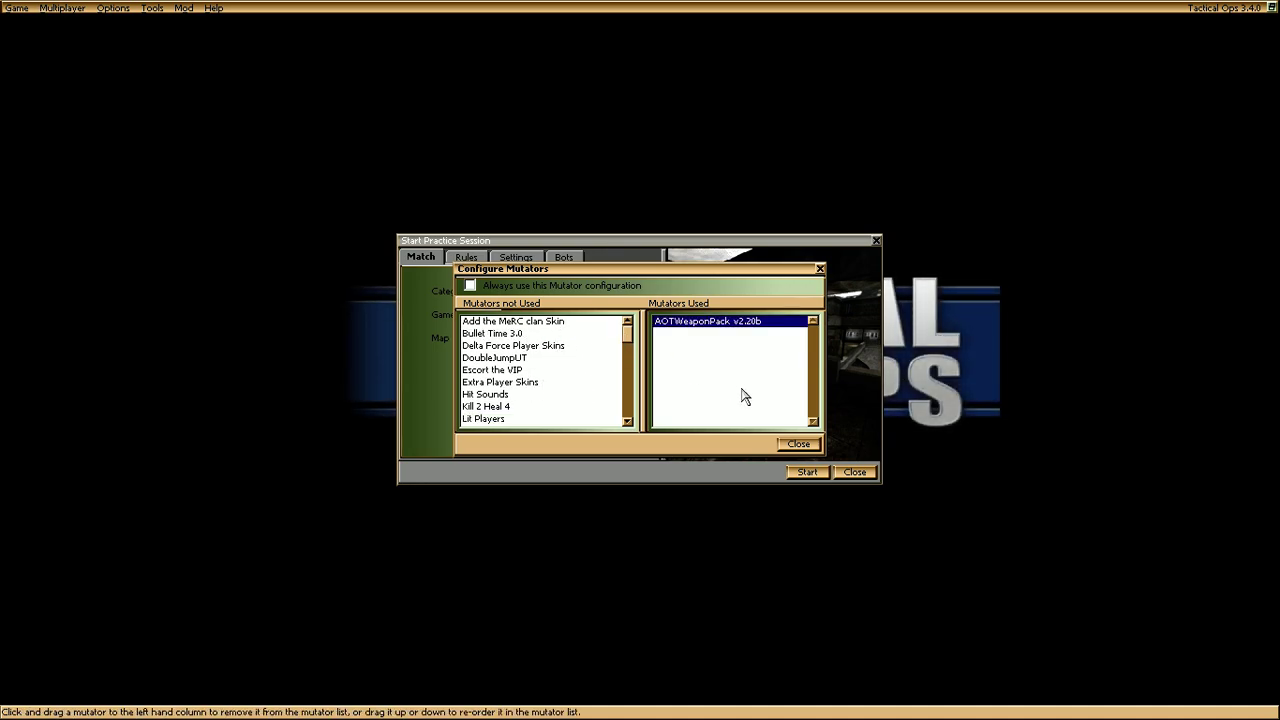
{"action": "left_click", "coordinate": [800, 444]}
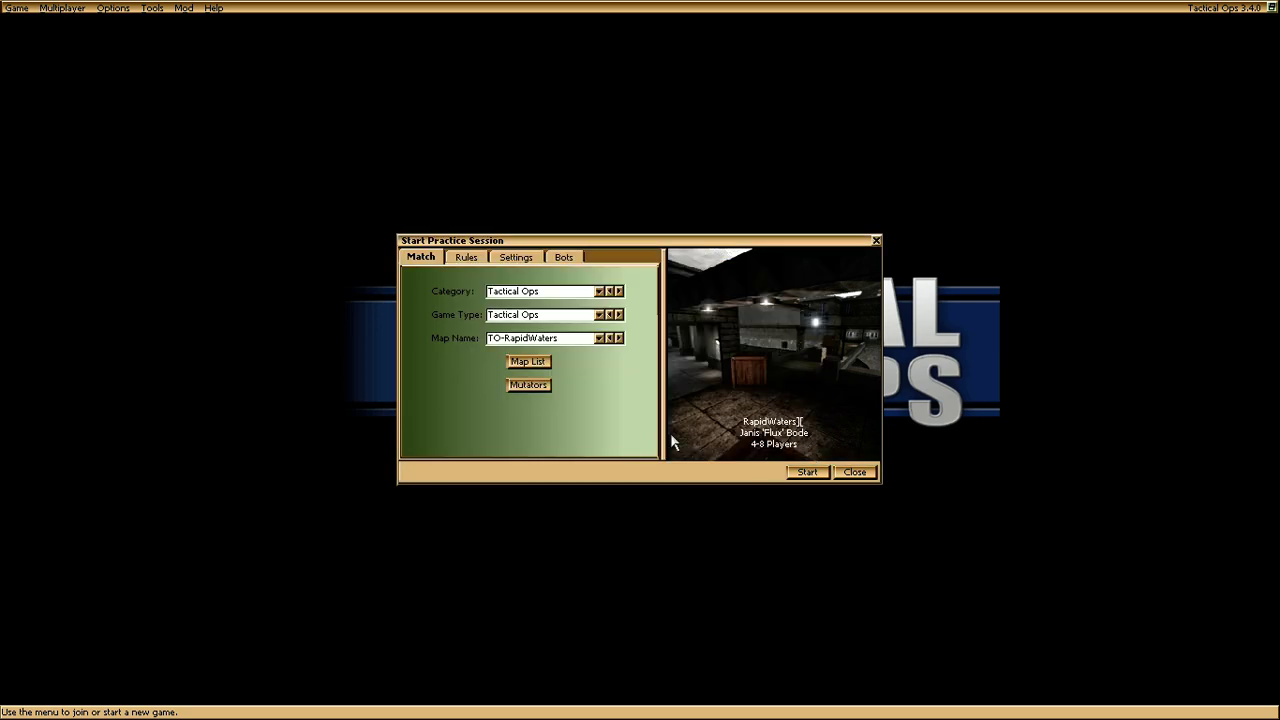
Step: Review the Bots settings, return to the Match tab, and start the TO-RapidWaters match
{"action": "left_click", "coordinate": [565, 258]}
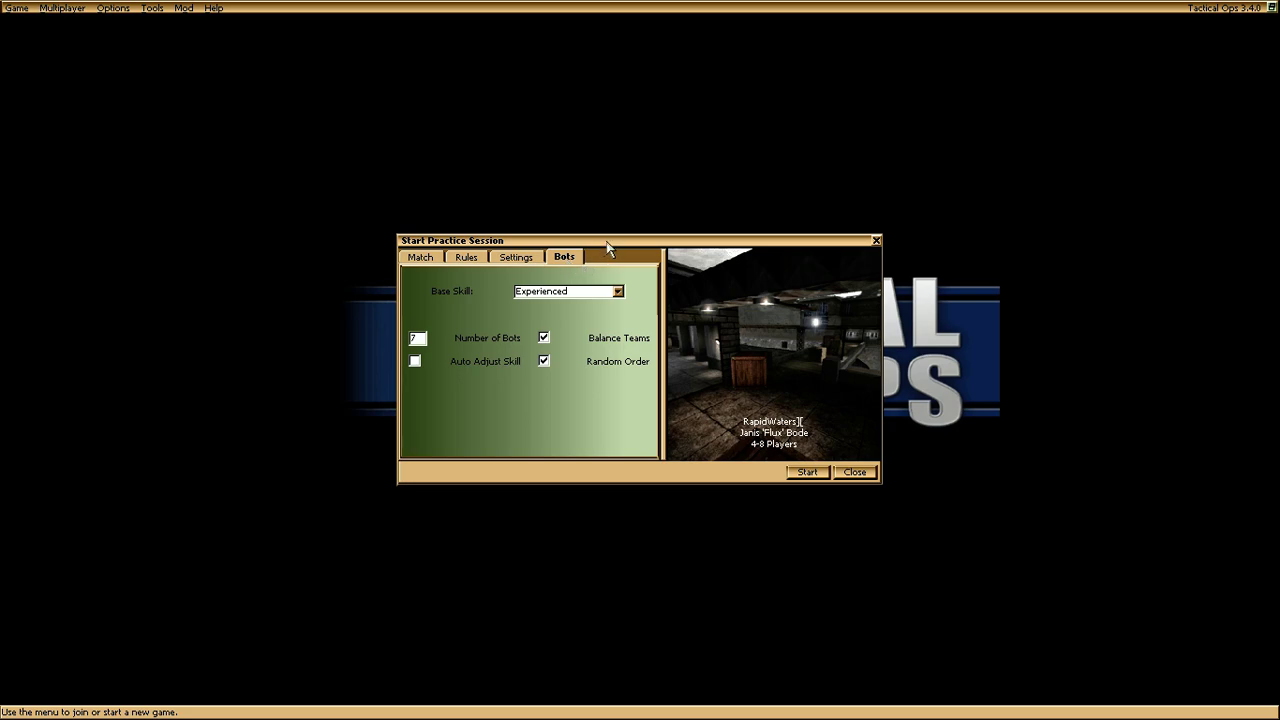
{"action": "left_click_drag", "start_coordinate": [606, 243], "coordinate": [596, 180]}
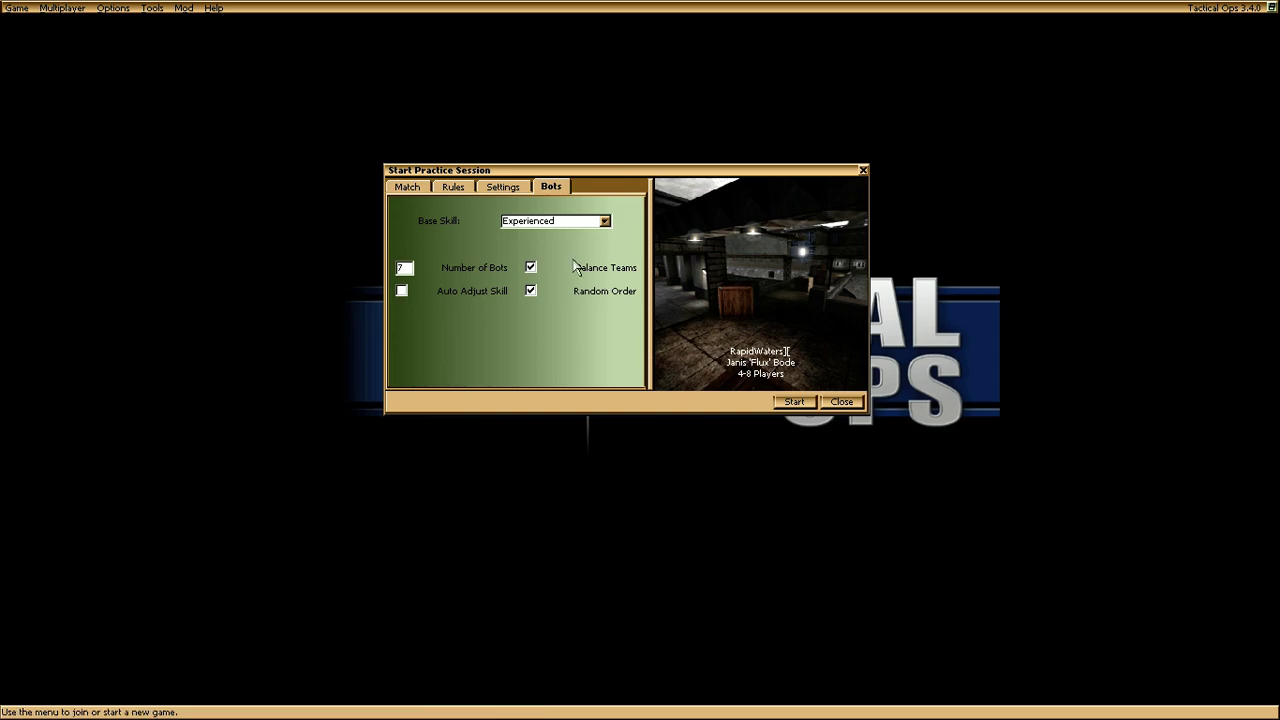
{"action": "left_click", "coordinate": [410, 187]}
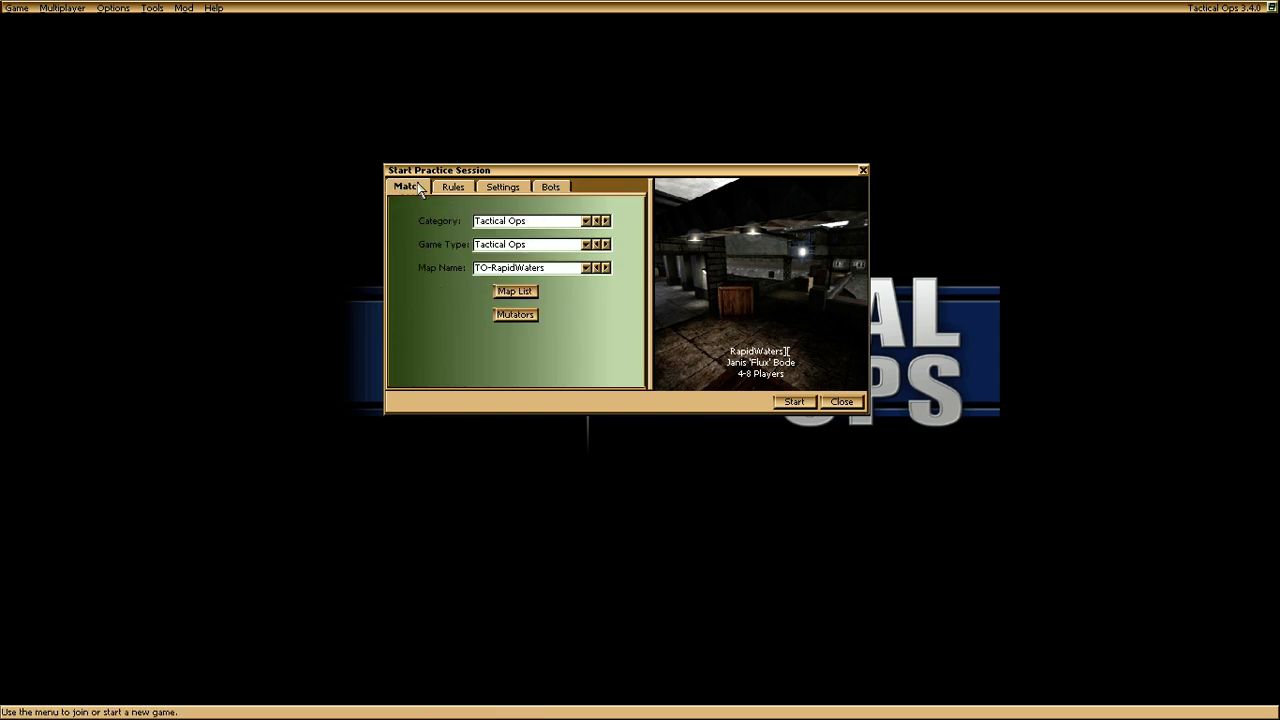
{"action": "left_click", "coordinate": [795, 403]}
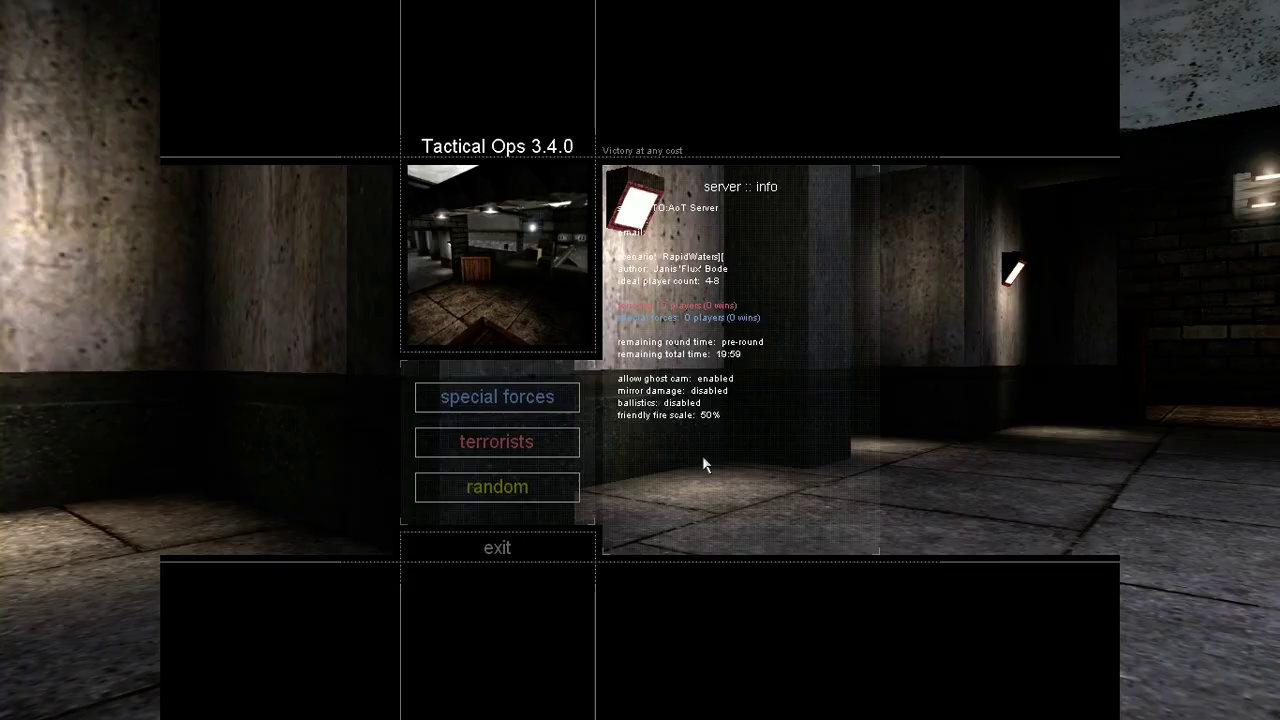
Step: Join special forces, cycle through player models to SWAT light, and enter the match
{"action": "left_click", "coordinate": [521, 404]}
{"action": "left_click", "coordinate": [545, 403]}
{"action": "left_click", "coordinate": [545, 403]}
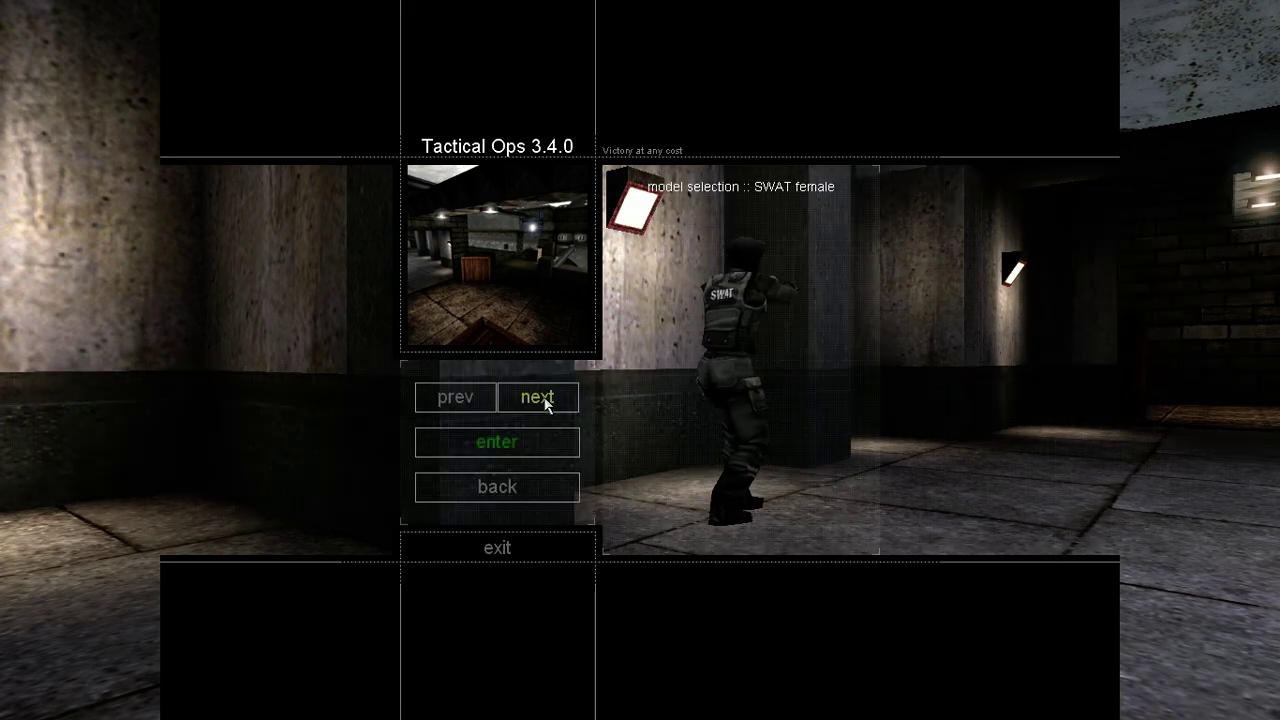
{"action": "left_click", "coordinate": [540, 400]}
{"action": "left_click", "coordinate": [484, 404]}
{"action": "left_click", "coordinate": [485, 401]}
{"action": "left_click", "coordinate": [487, 401]}
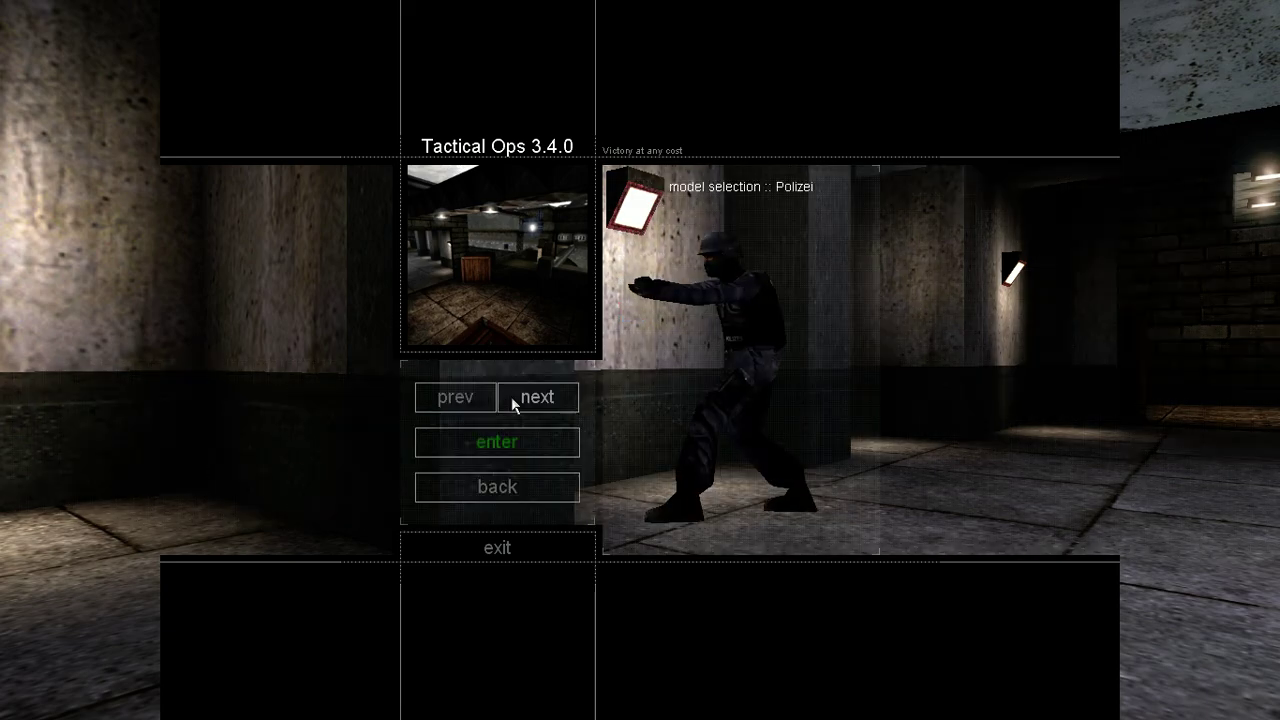
{"action": "left_click", "coordinate": [529, 402]}
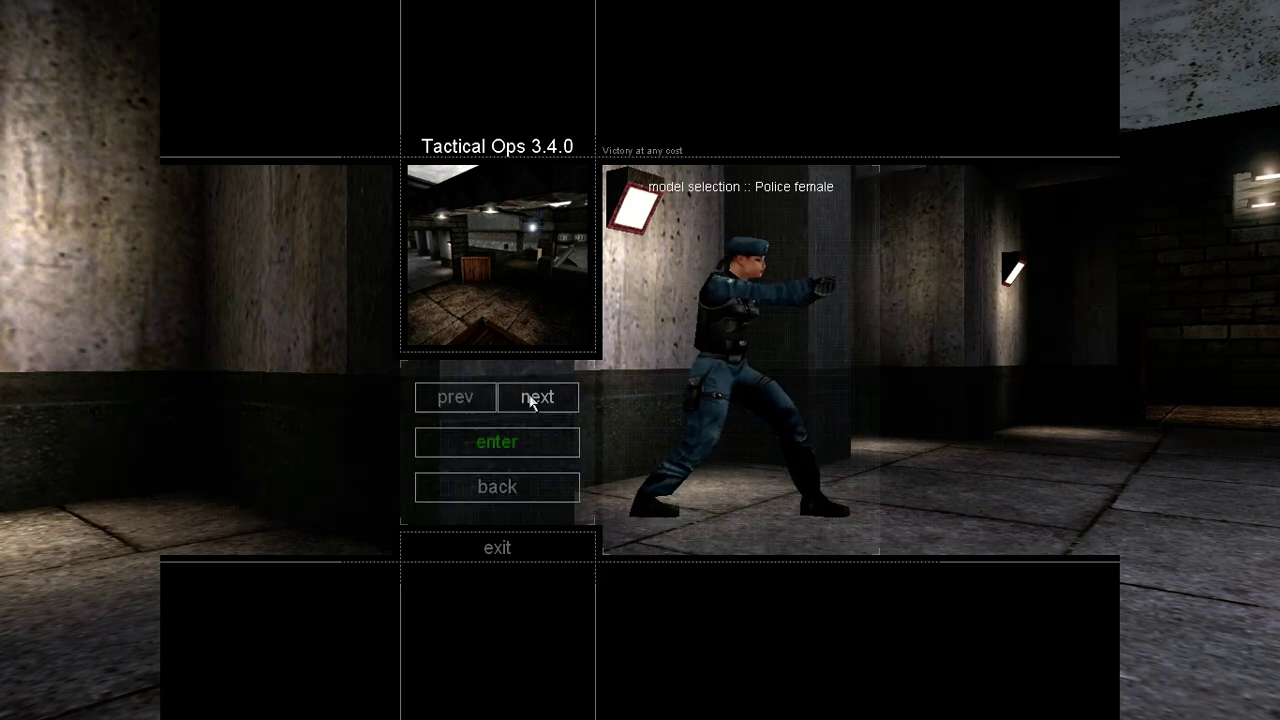
{"action": "left_click", "coordinate": [531, 400]}
{"action": "left_click", "coordinate": [489, 399]}
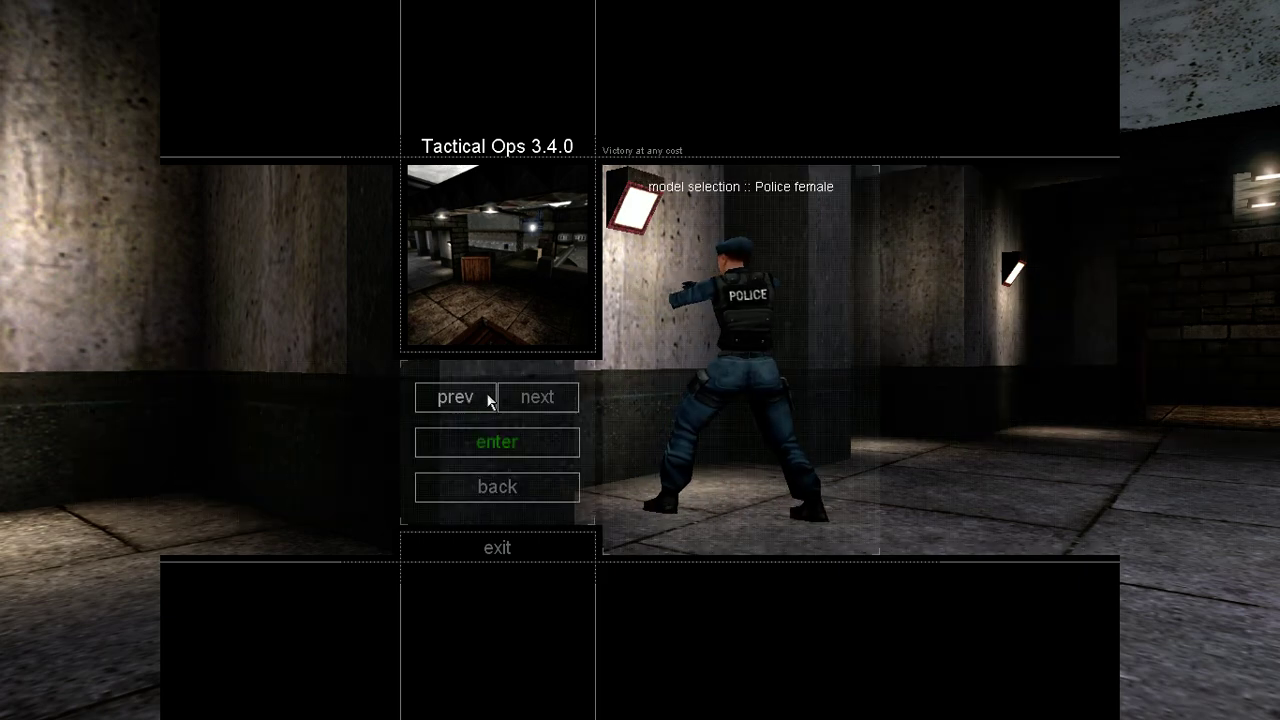
{"action": "left_click", "coordinate": [503, 400]}
{"action": "left_click", "coordinate": [531, 399]}
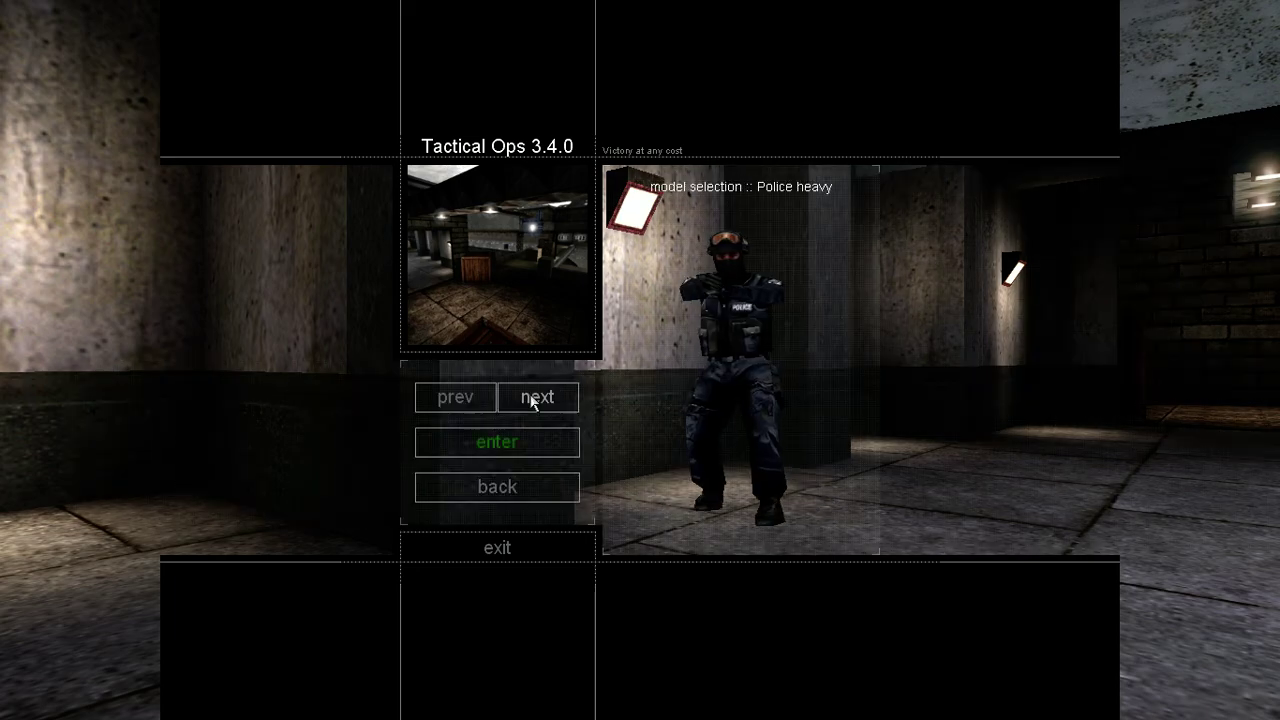
{"action": "left_click", "coordinate": [531, 399]}
{"action": "left_click", "coordinate": [531, 400]}
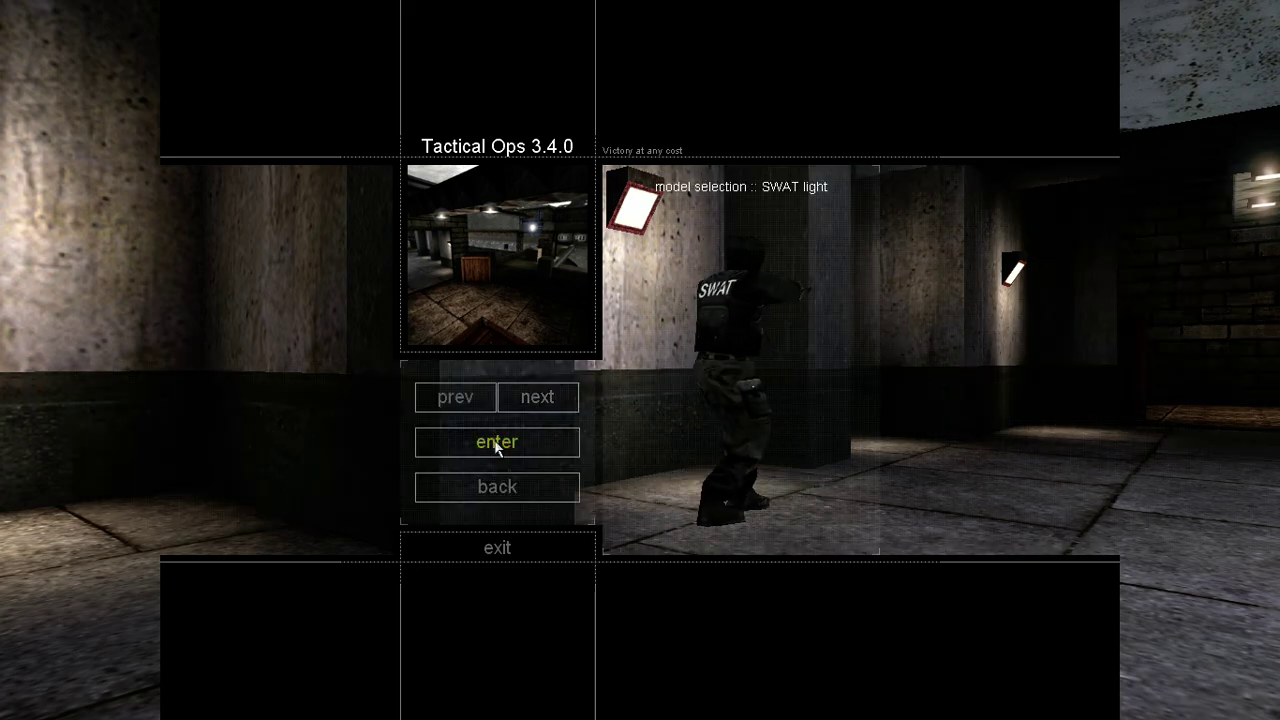
{"action": "left_click", "coordinate": [497, 442]}
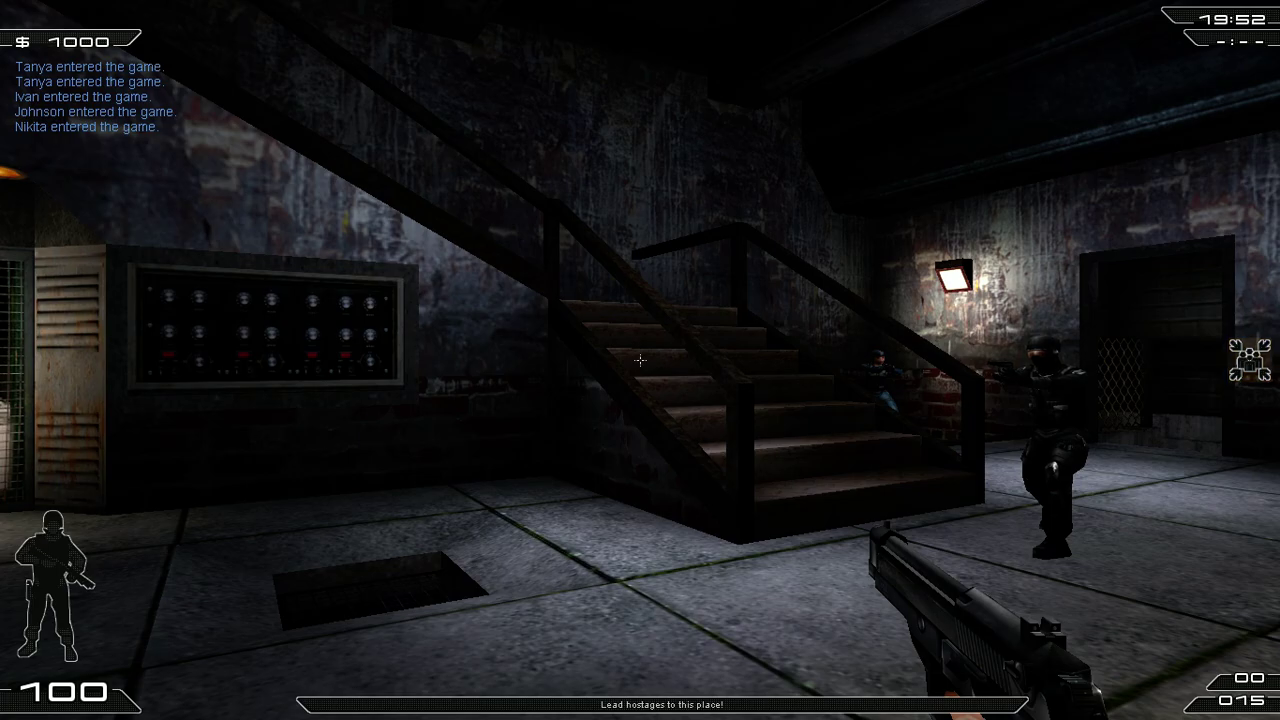
Step: Walk through the building, switch weapons back to the pistol, and send the chat message 'h'
{"action": "key", "text": "w"}
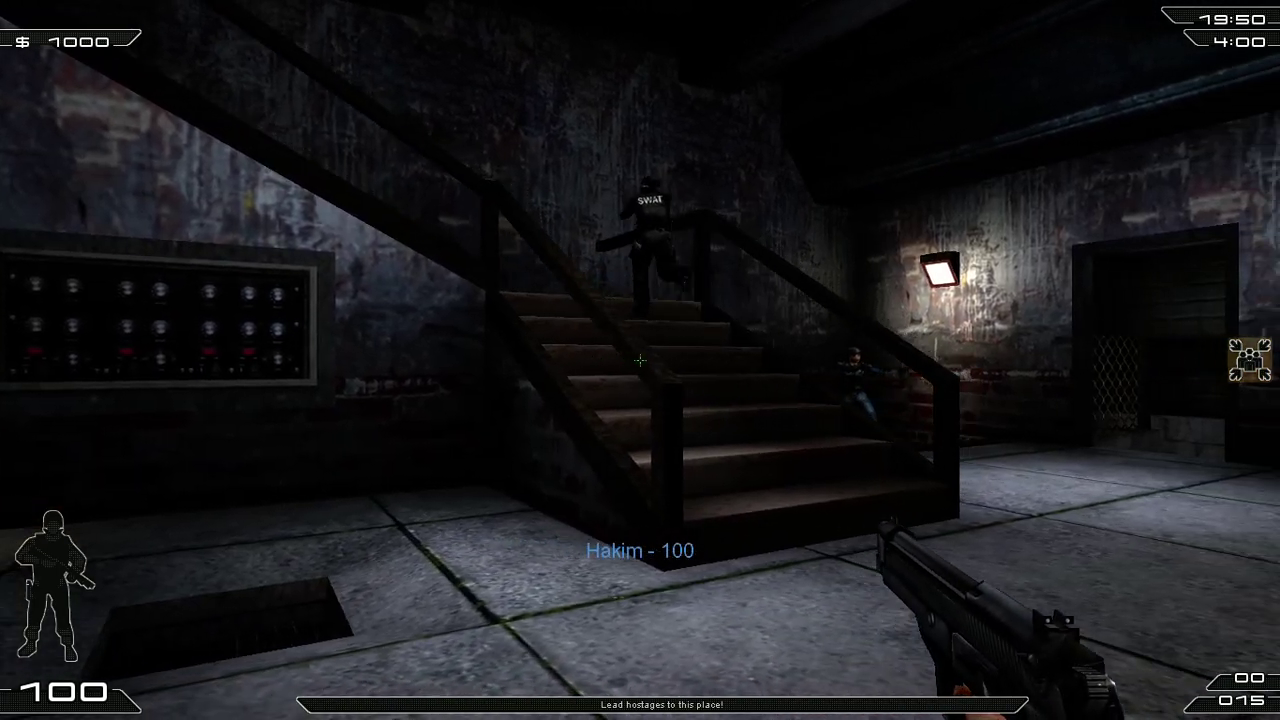
{"action": "key", "text": "w"}
{"action": "key", "text": "3"}
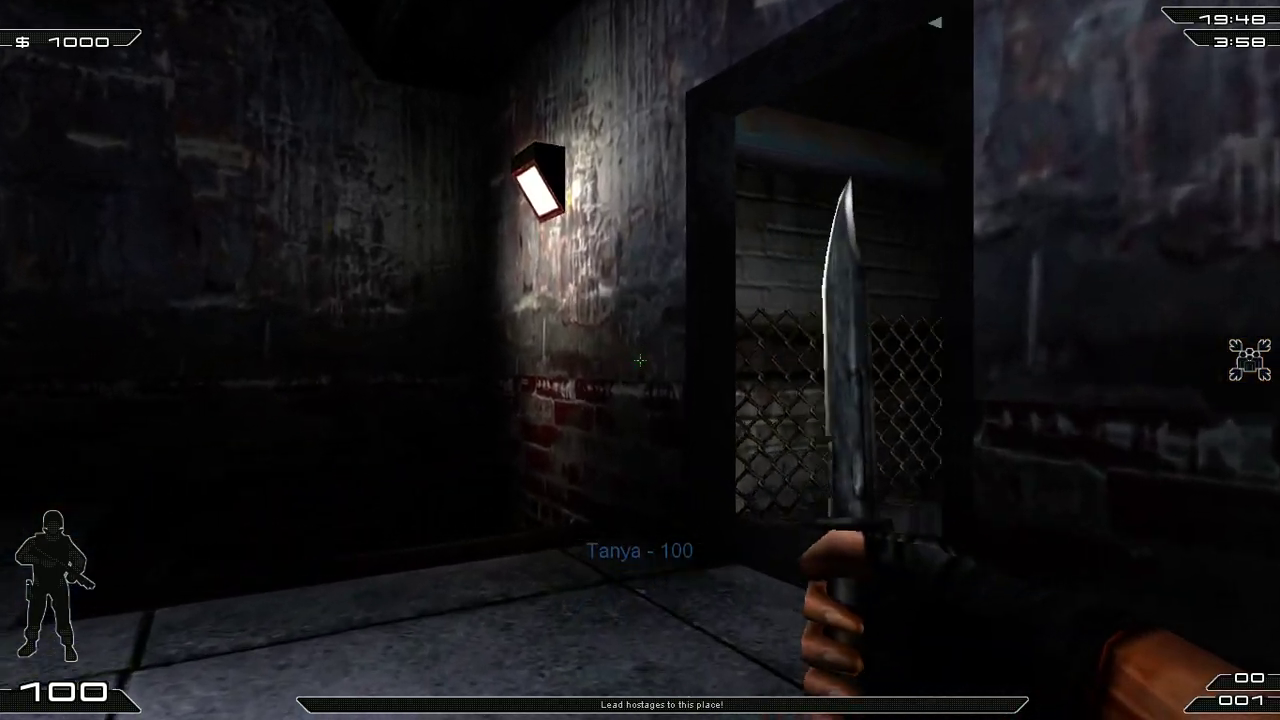
{"action": "key", "text": "2"}
{"action": "key", "text": "s"}
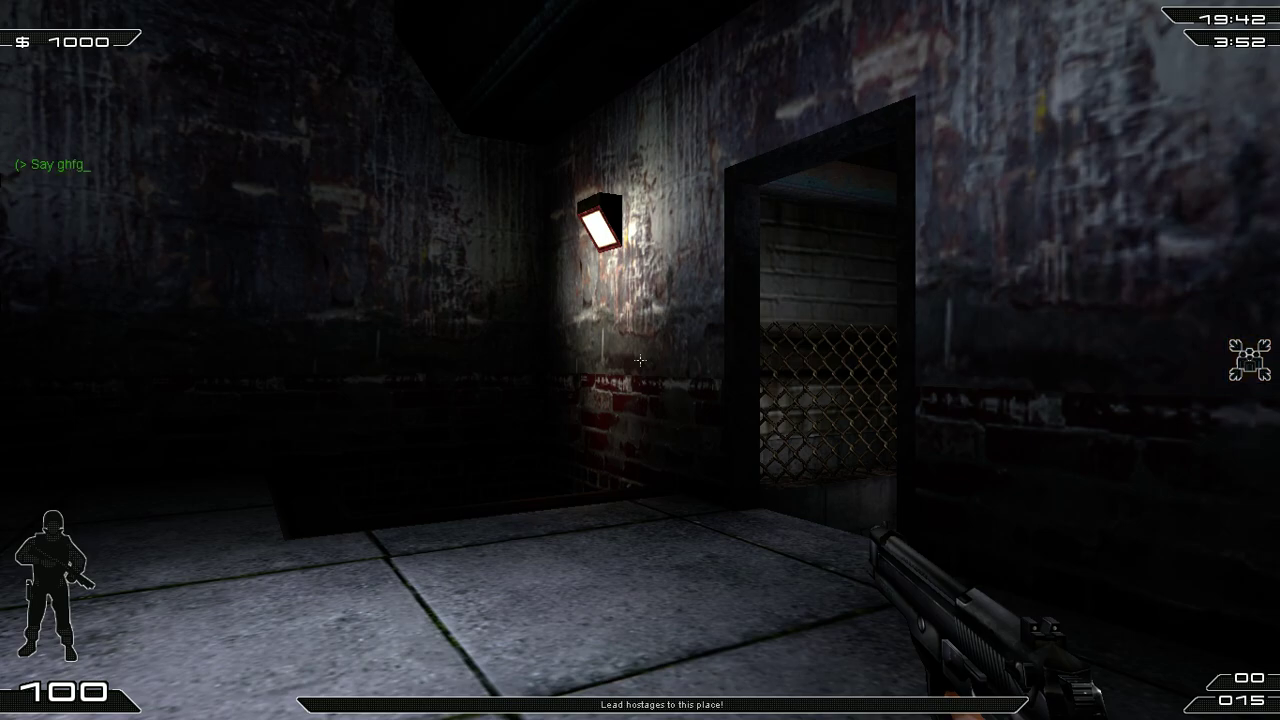
{"action": "type", "text": "h"}
{"action": "key", "text": "Return"}
Step: Walk past the staircase toward the lit machine and reload the pistol
{"action": "key", "text": "w"}
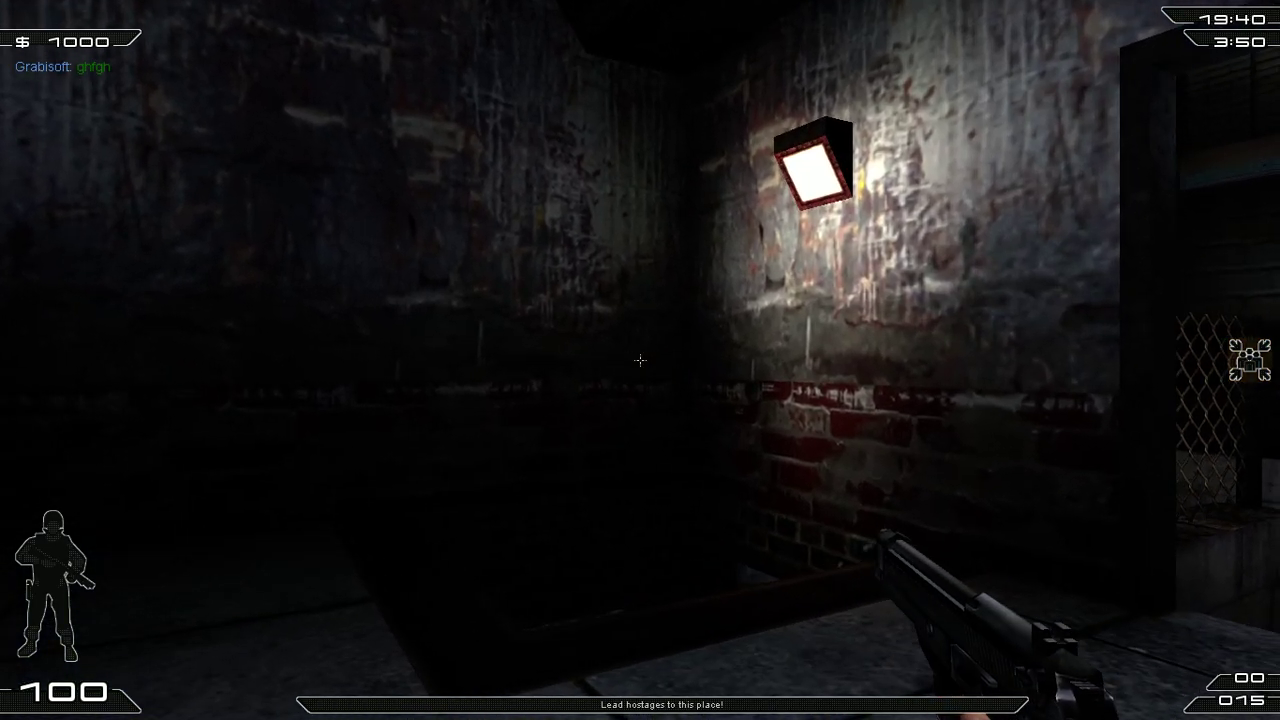
{"action": "key", "text": "s"}
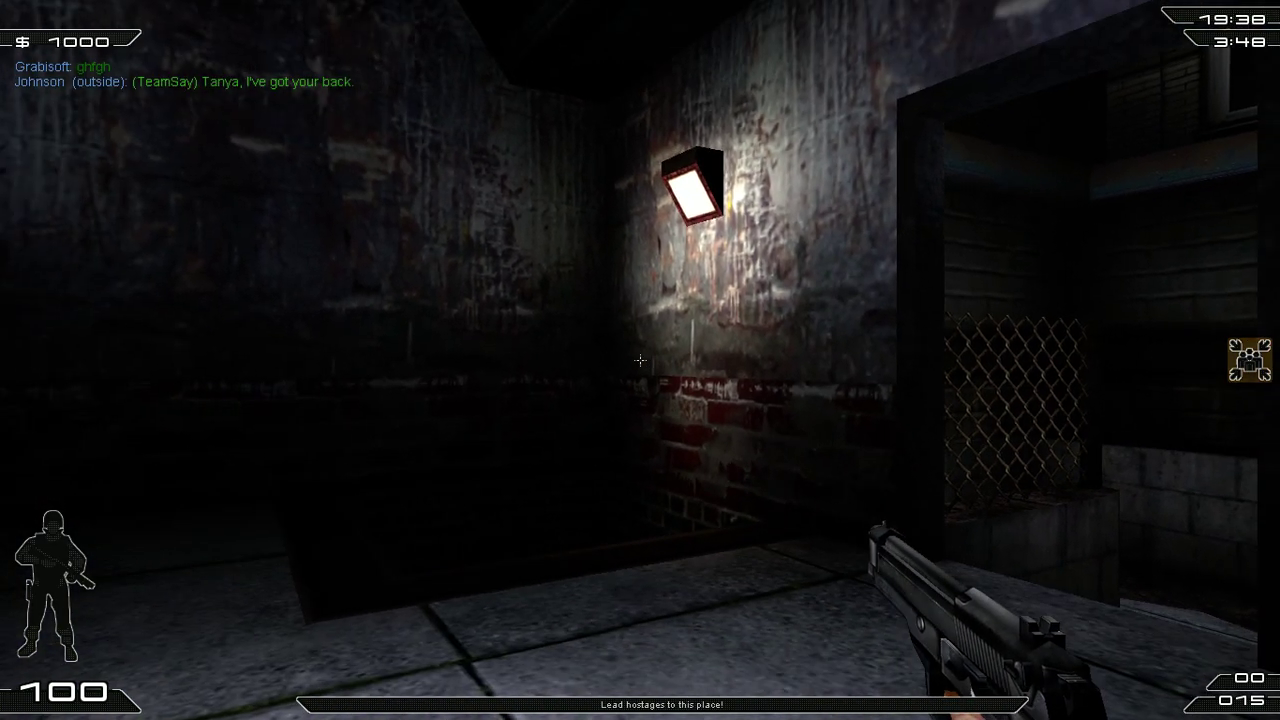
{"action": "key", "text": "w"}
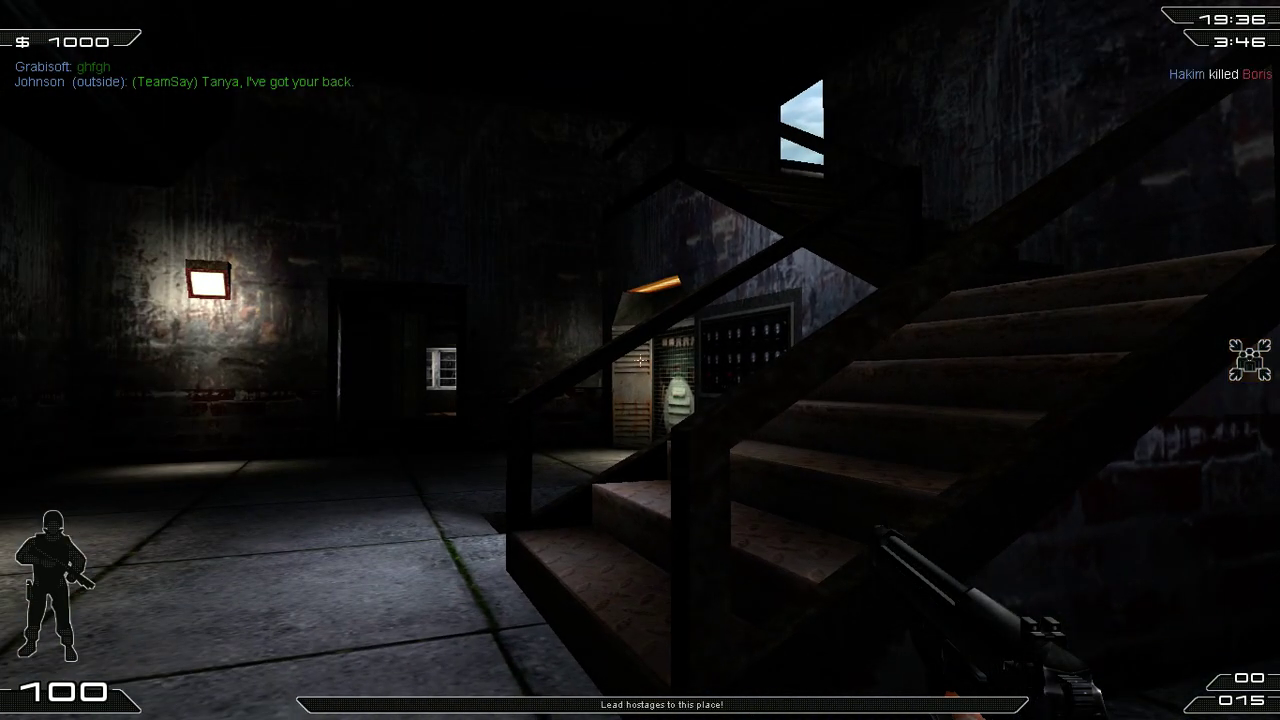
{"action": "key", "text": "w"}
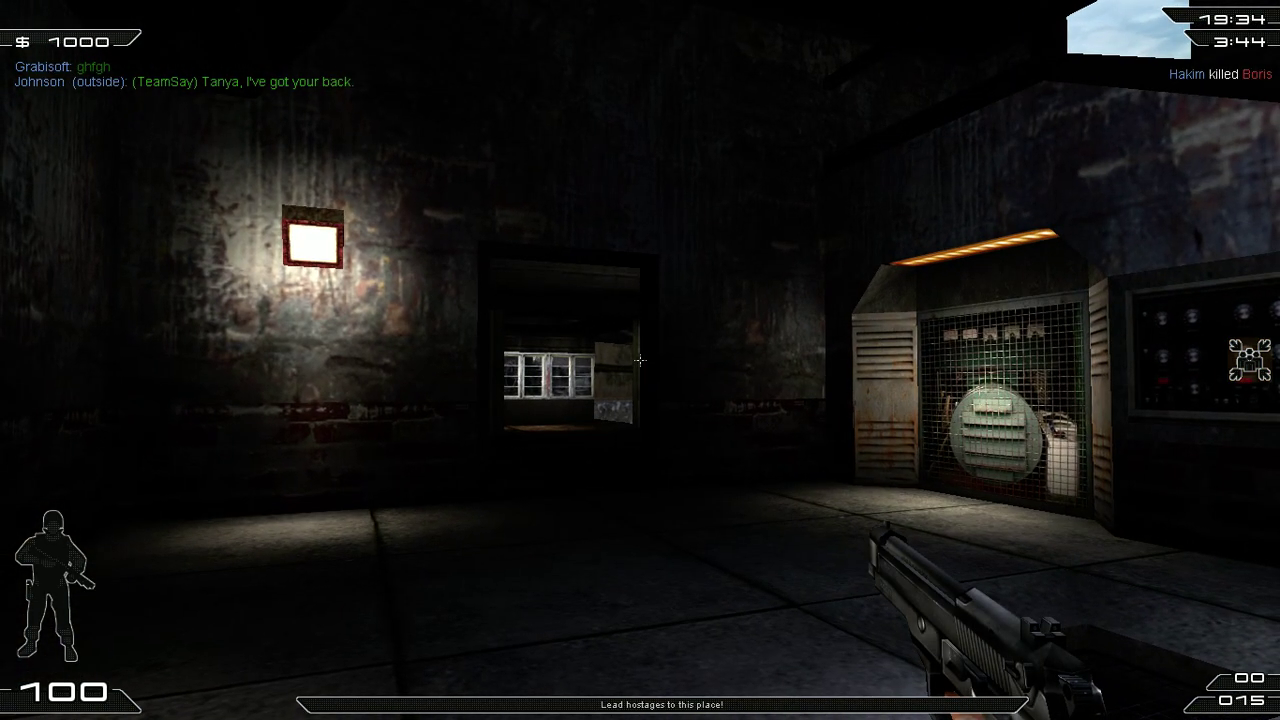
{"action": "key", "text": "w"}
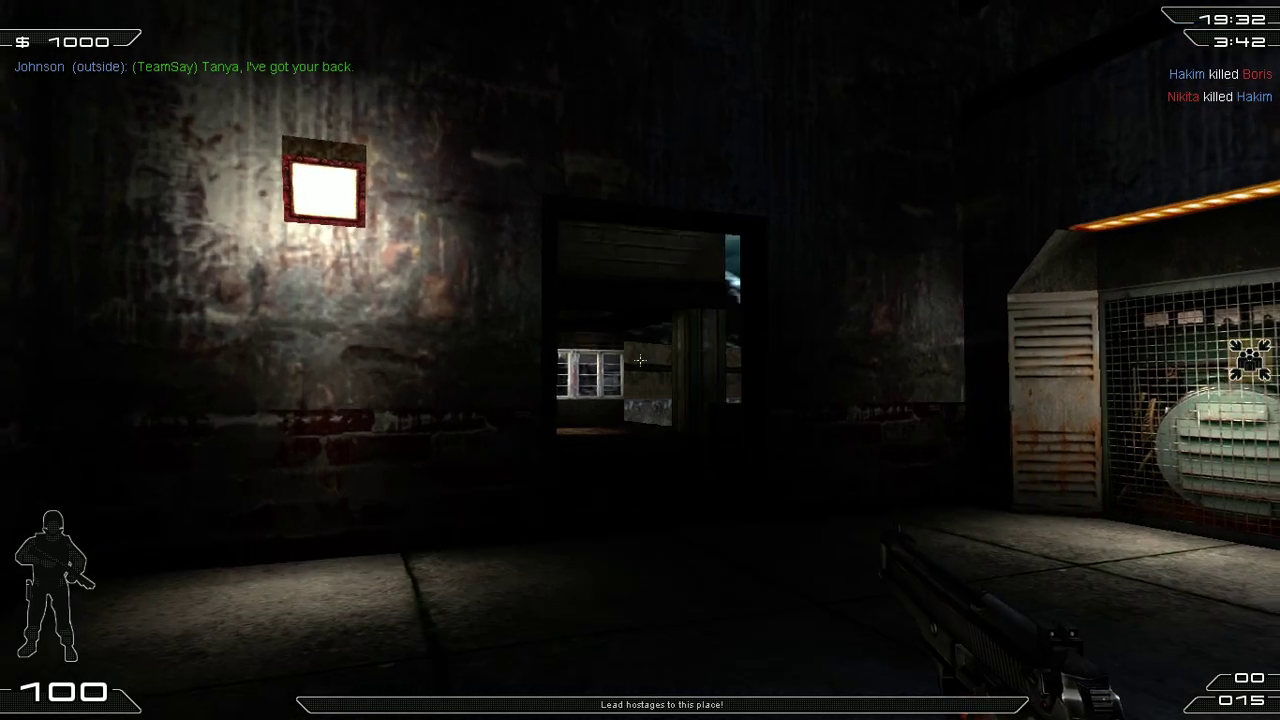
{"action": "key", "text": "r"}
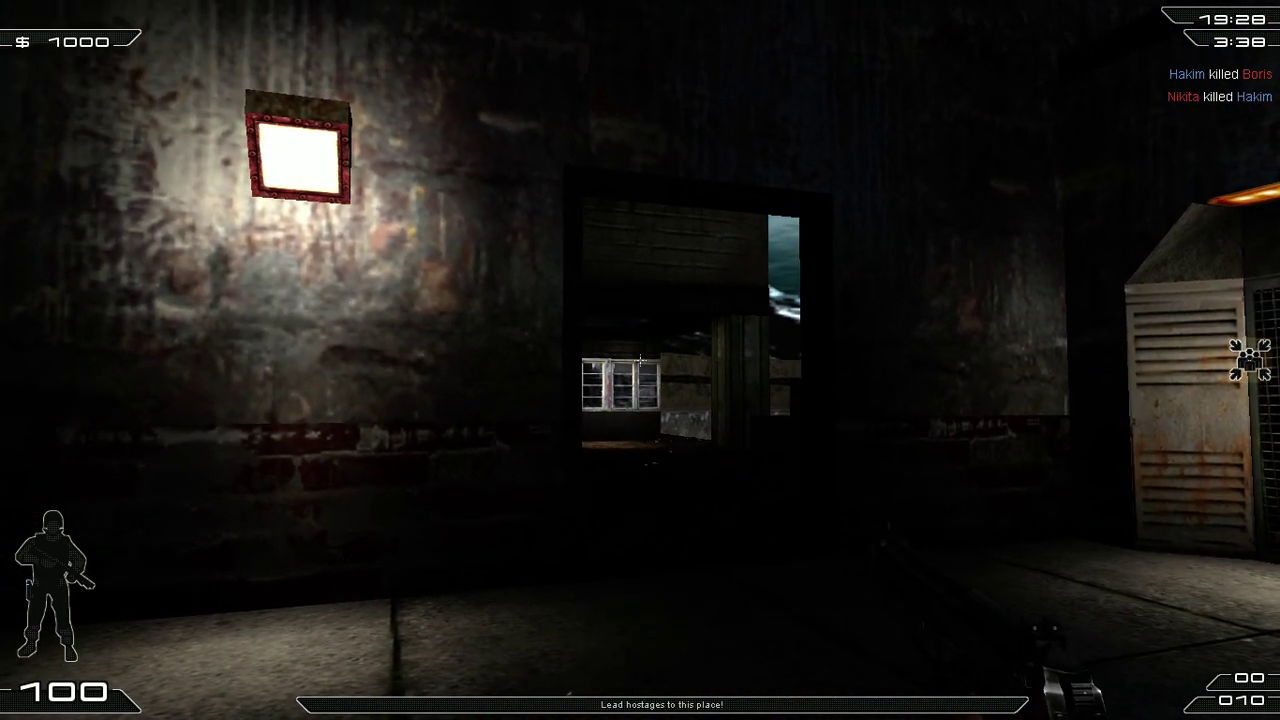
Step: Follow the corridor and walkway, jump over the low wall, and swim toward the wall
{"action": "key", "text": "w"}
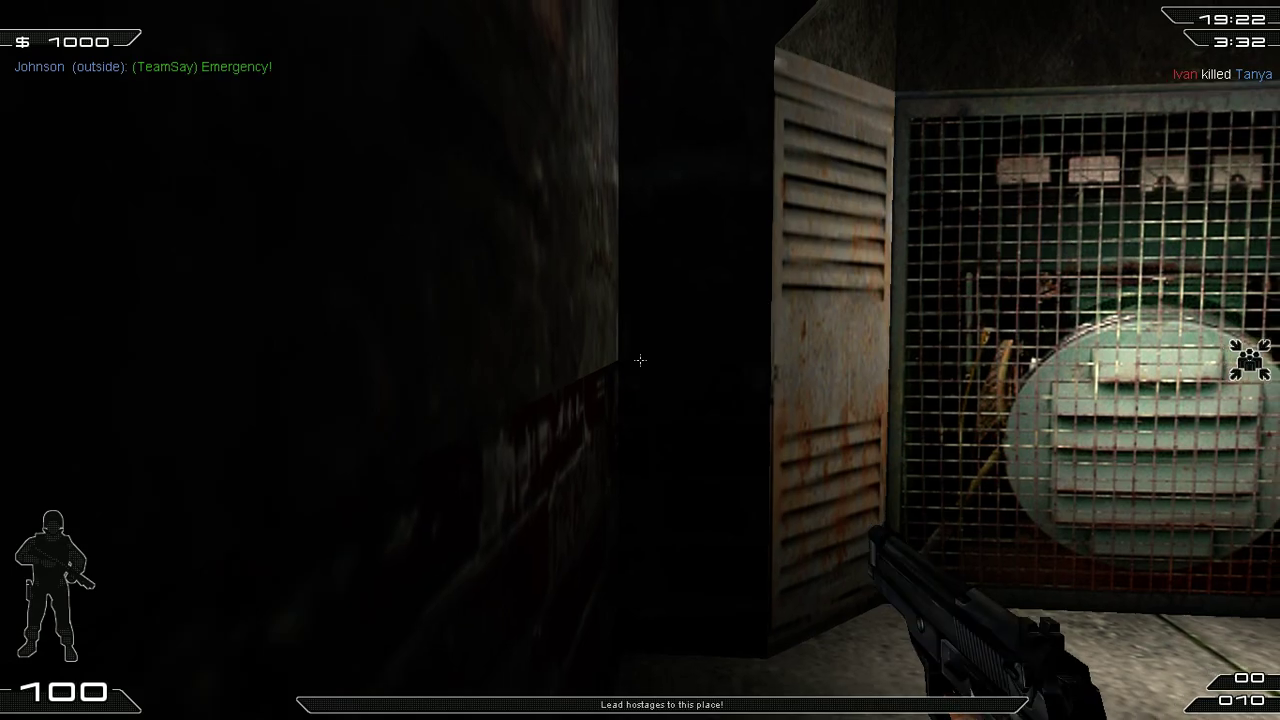
{"action": "key", "text": "w"}
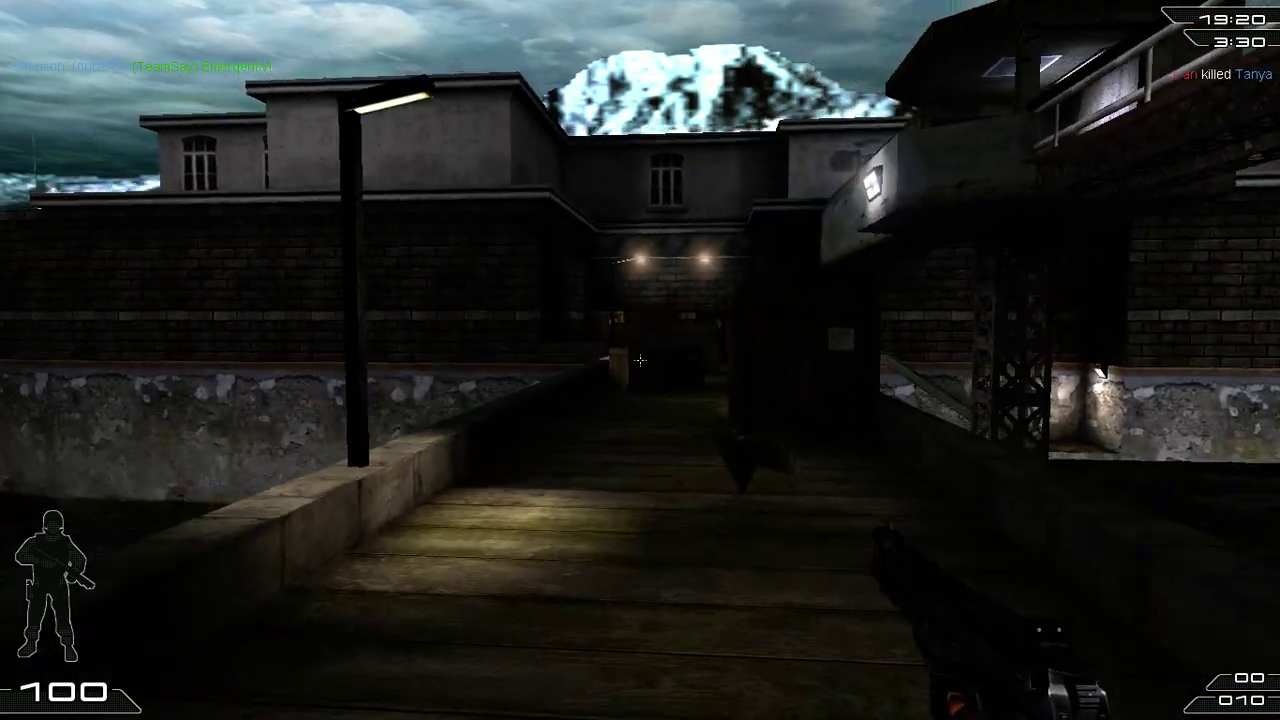
{"action": "key", "text": "w"}
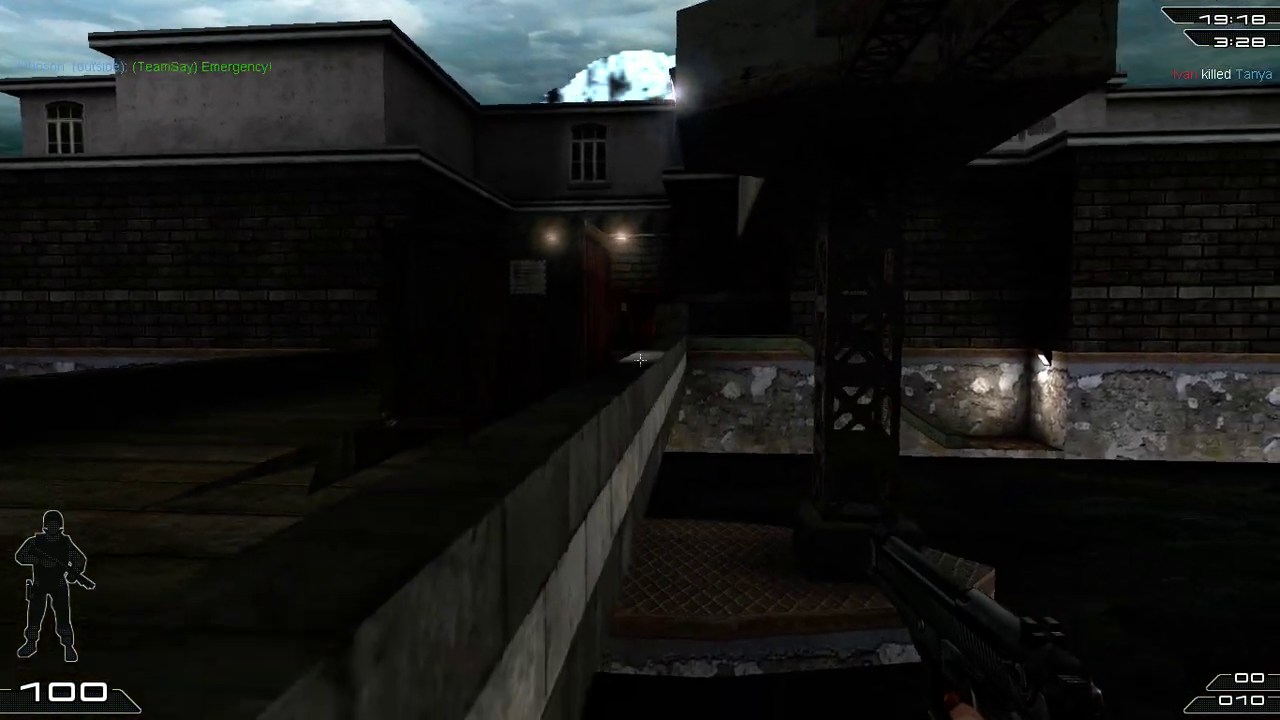
{"action": "key", "text": "space"}
{"action": "key", "text": "w"}
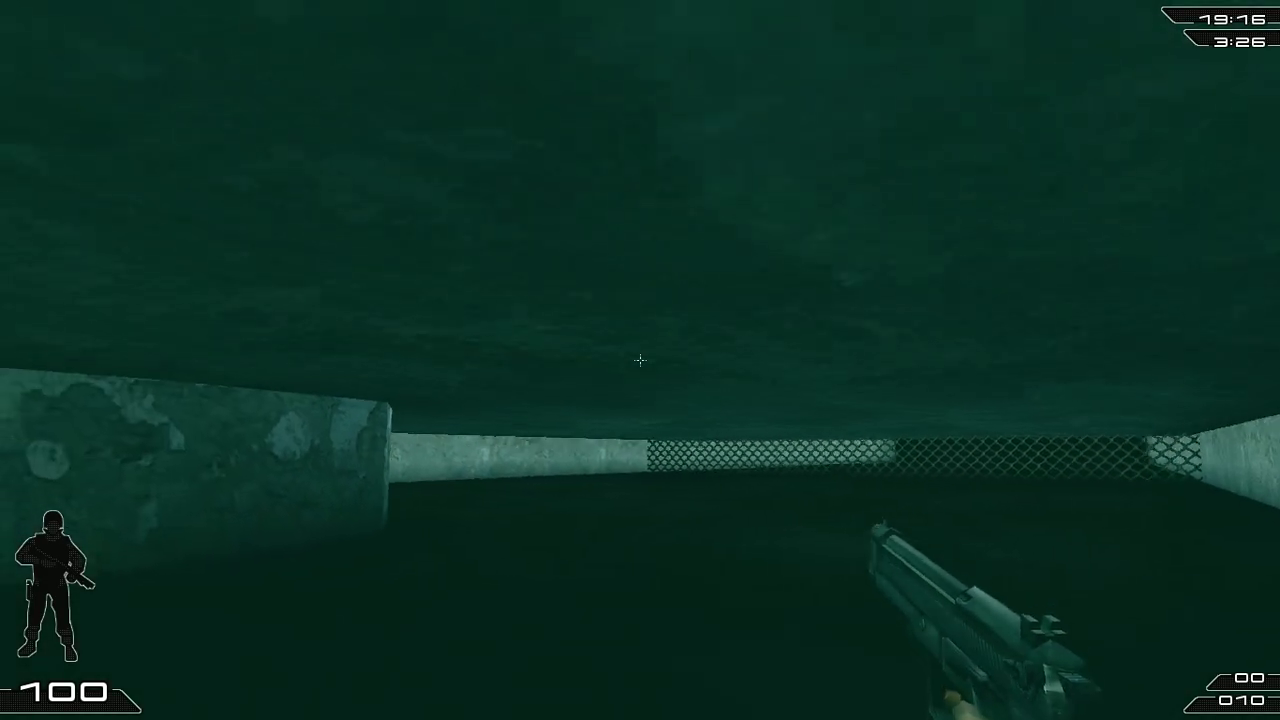
{"action": "key", "text": "w"}
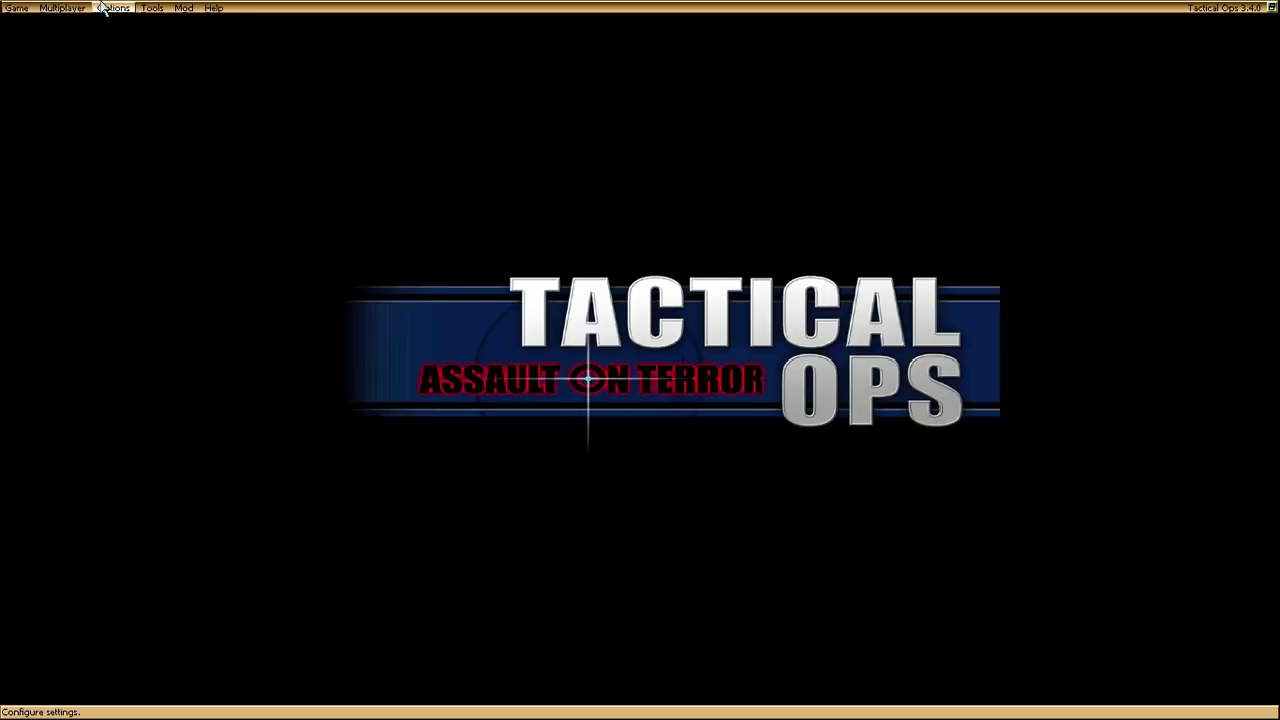
Step: Set up a practice session with only the AOTWeaponPack v2.20b mutator enabled
{"action": "left_click", "coordinate": [16, 8]}
{"action": "left_click", "coordinate": [32, 27]}
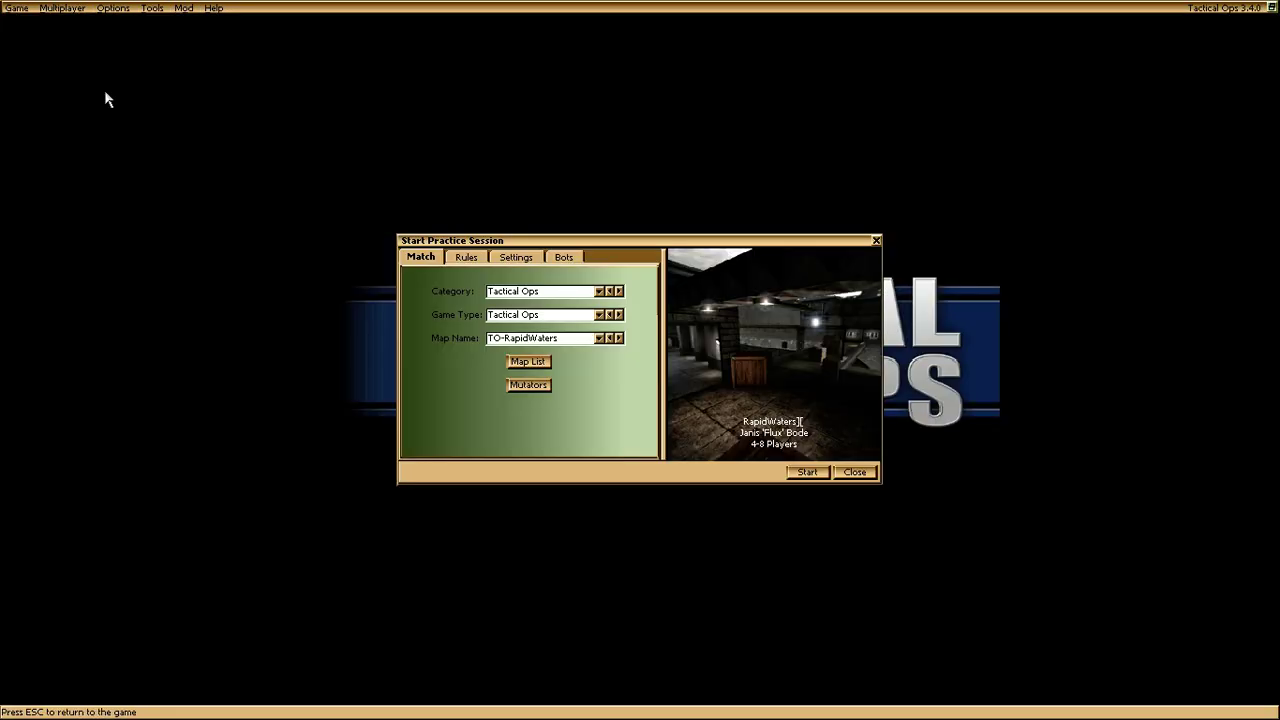
{"action": "left_click", "coordinate": [529, 384]}
{"action": "double_click", "coordinate": [512, 322]}
{"action": "left_click_drag", "start_coordinate": [663, 327], "coordinate": [593, 325]}
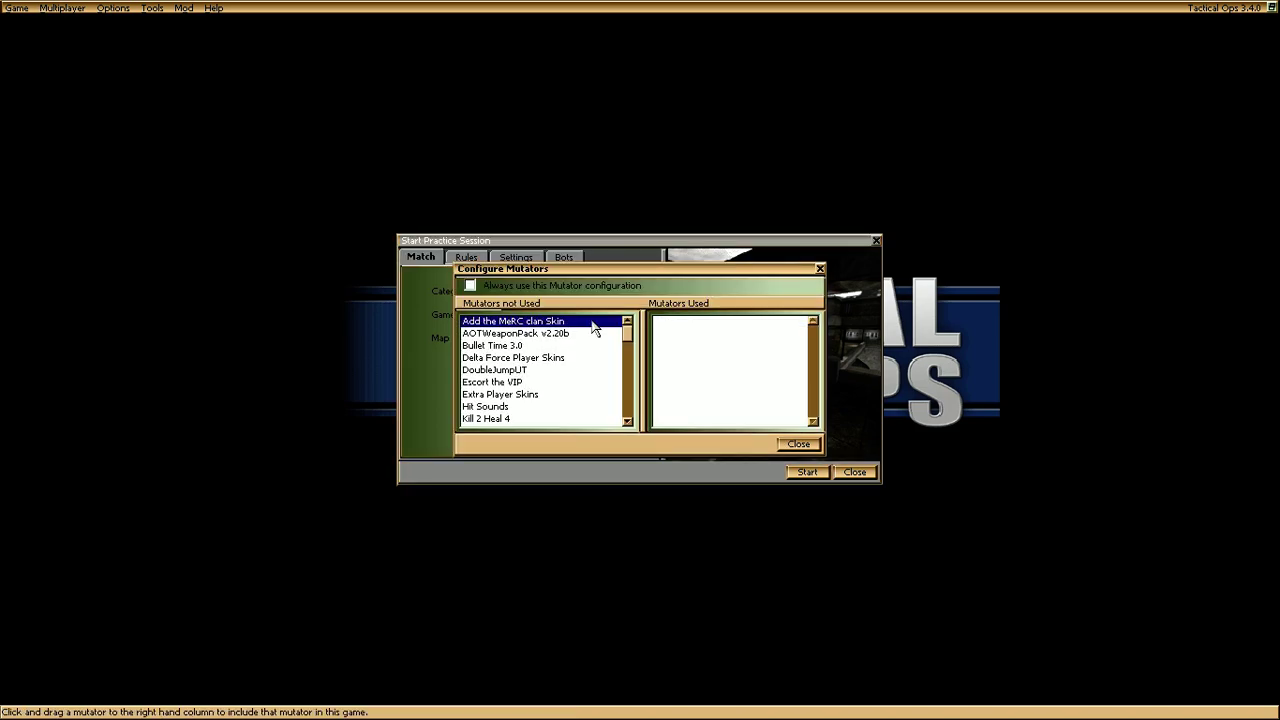
{"action": "double_click", "coordinate": [565, 335]}
{"action": "left_click", "coordinate": [799, 445]}
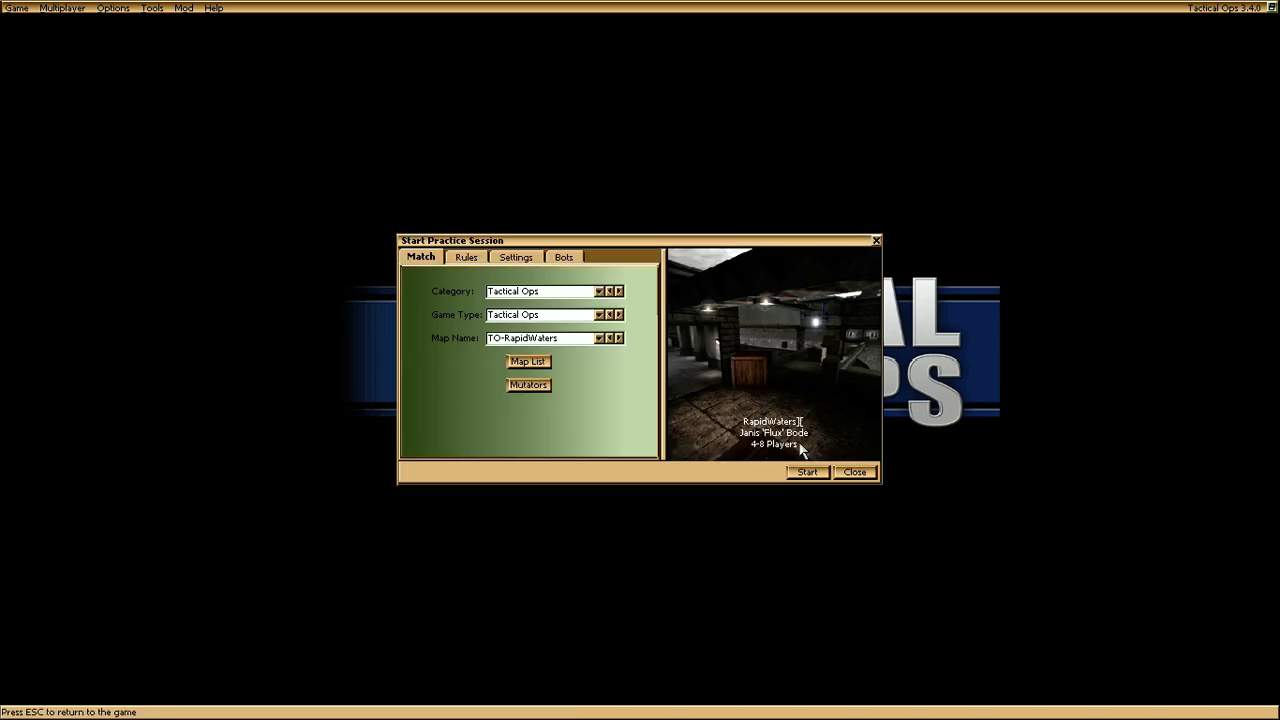
Step: Cycle the map name to TO-Resurrection
{"action": "left_click", "coordinate": [619, 338]}
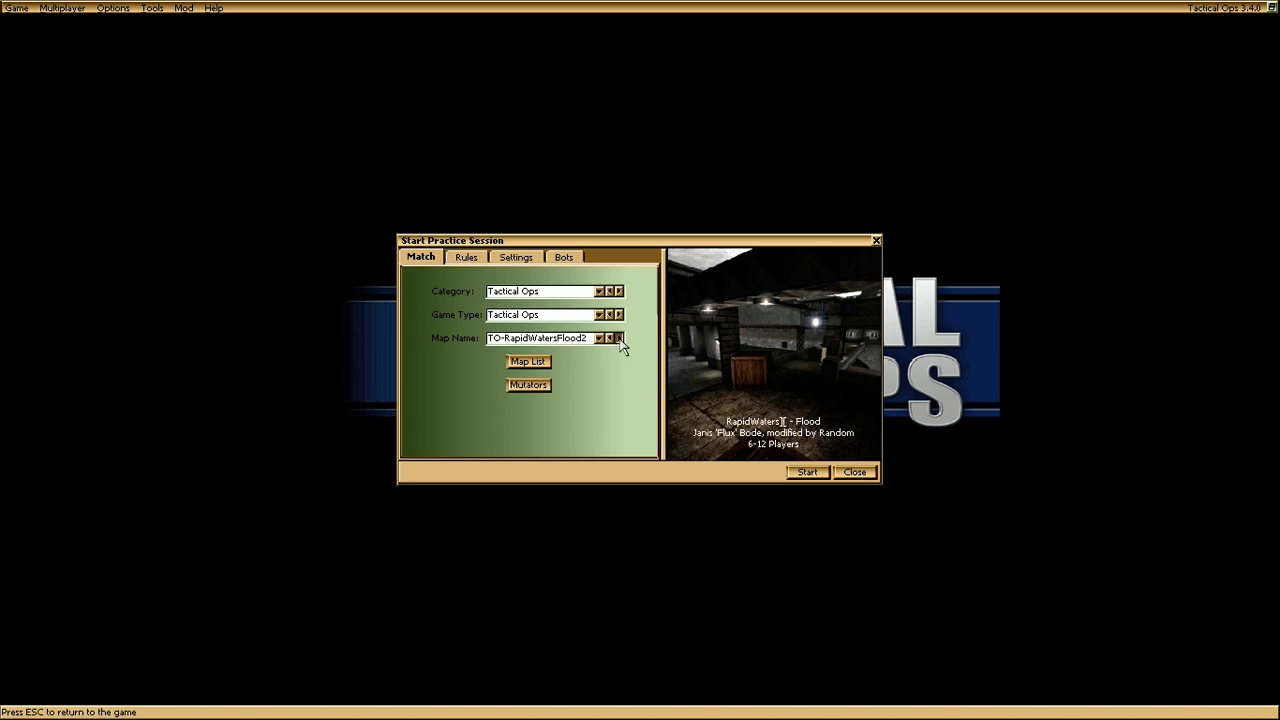
{"action": "left_click", "coordinate": [619, 338]}
{"action": "left_click", "coordinate": [619, 338]}
{"action": "left_click", "coordinate": [619, 338]}
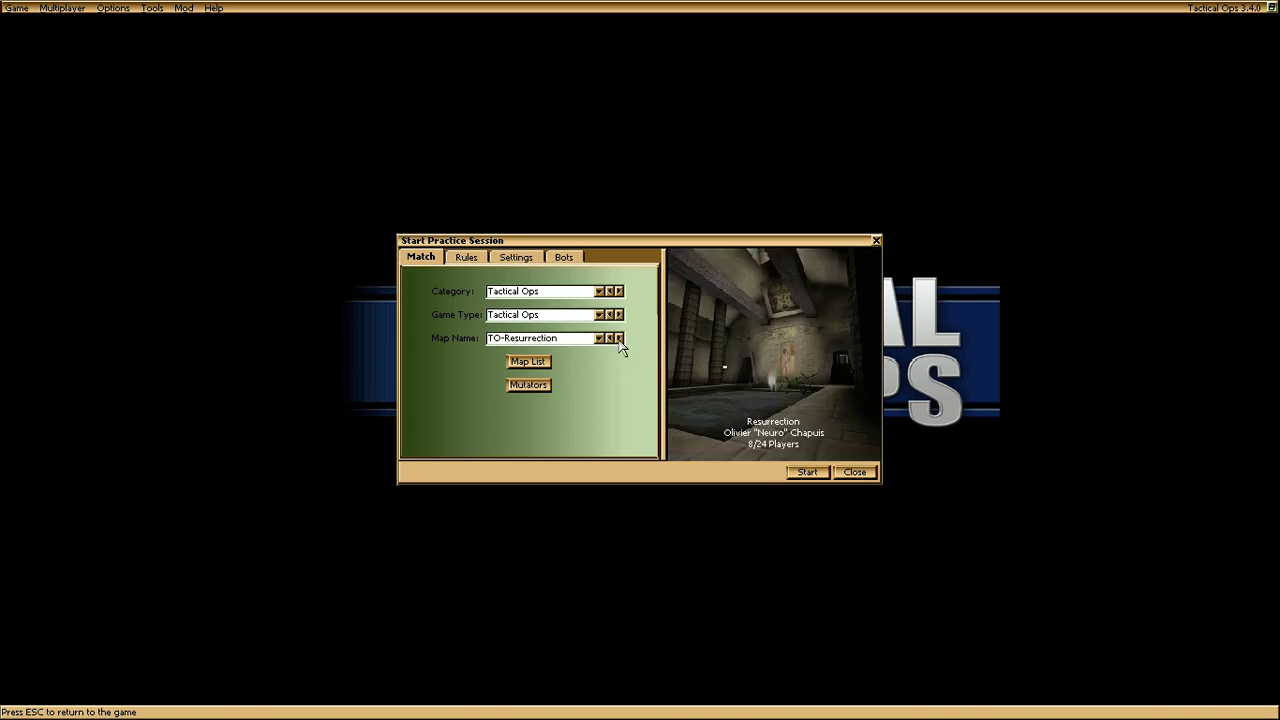
Step: Start the match as a Terrorist and browse the pistol, SMG and shotgun choices on the buy screen
{"action": "left_click", "coordinate": [810, 472]}
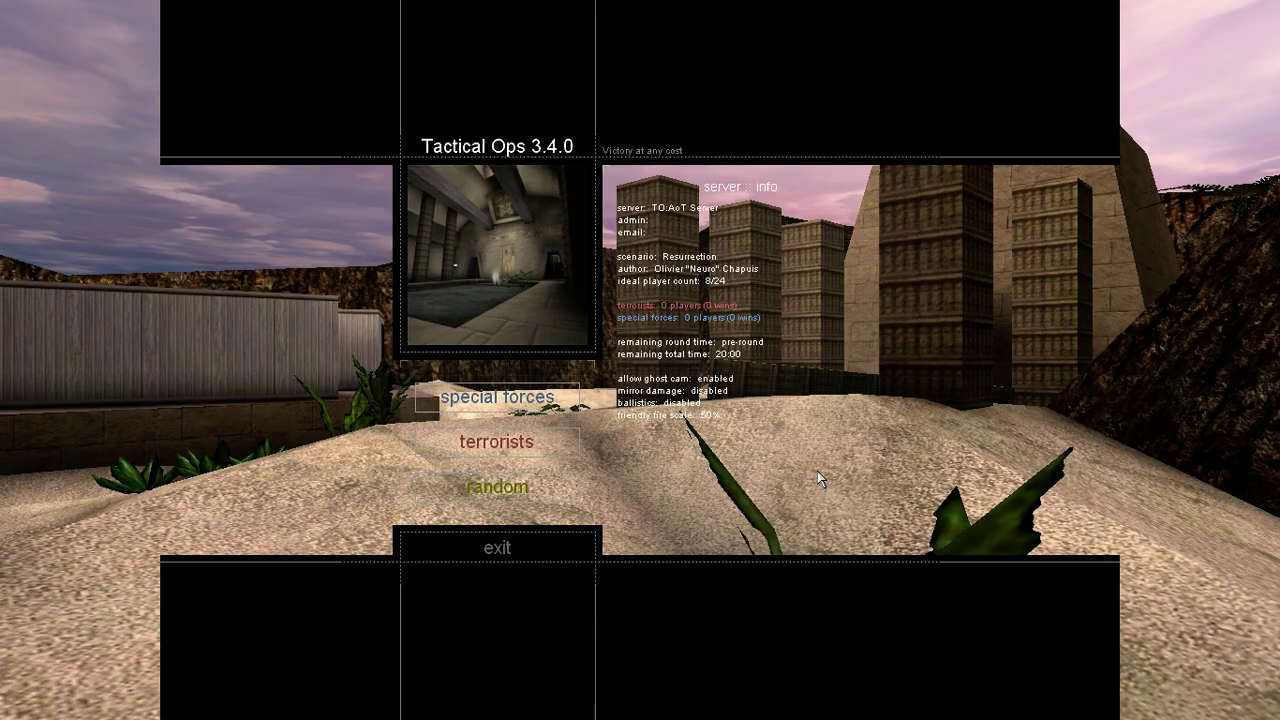
{"action": "left_click", "coordinate": [524, 443]}
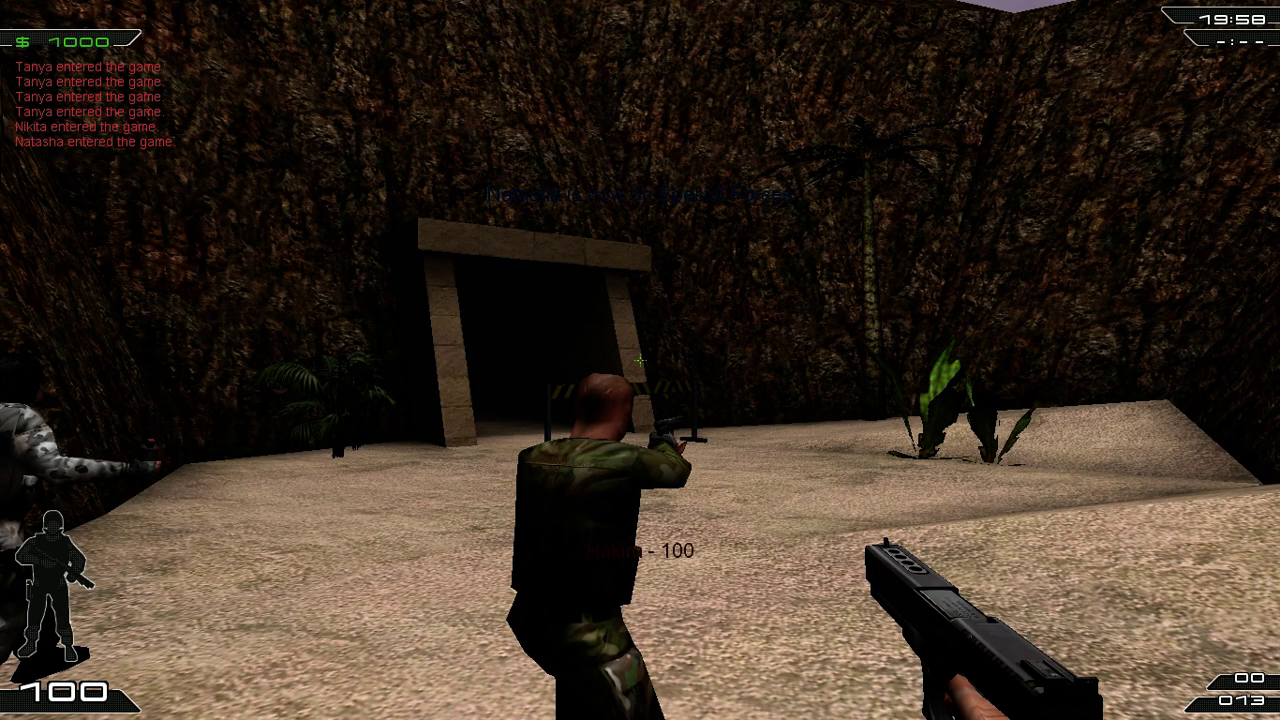
{"action": "key", "text": "b"}
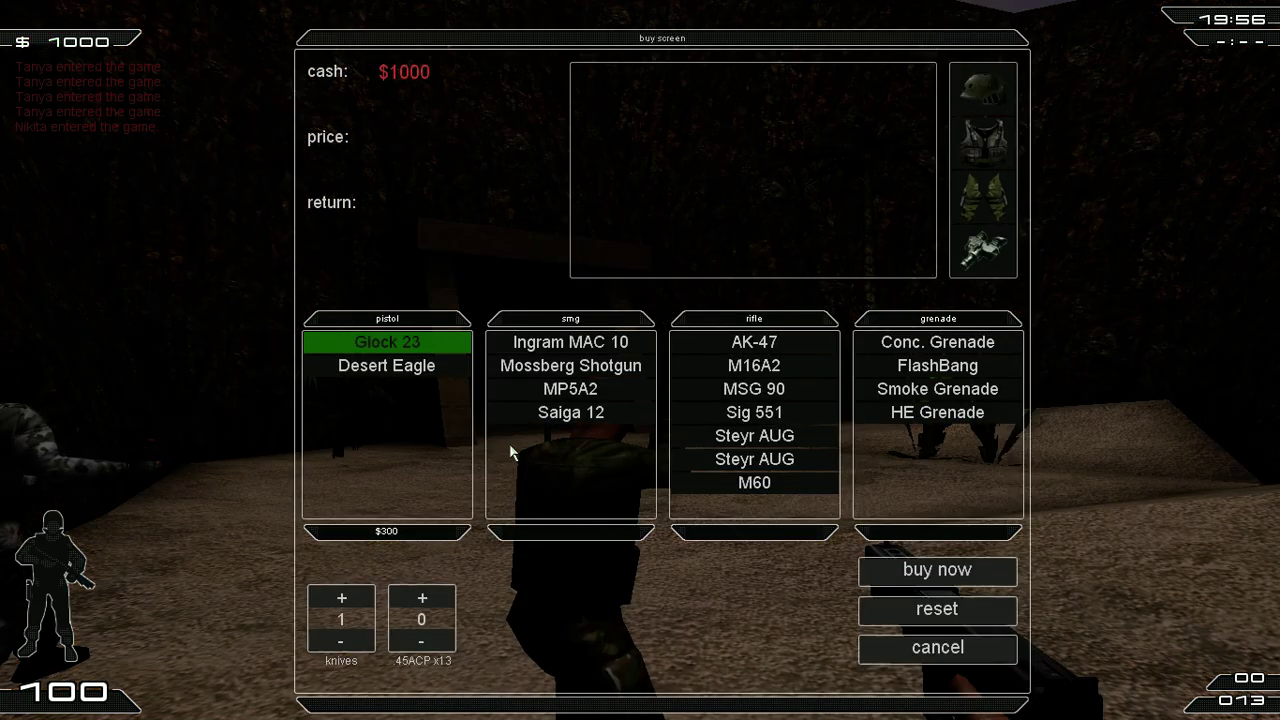
{"action": "left_click", "coordinate": [424, 367]}
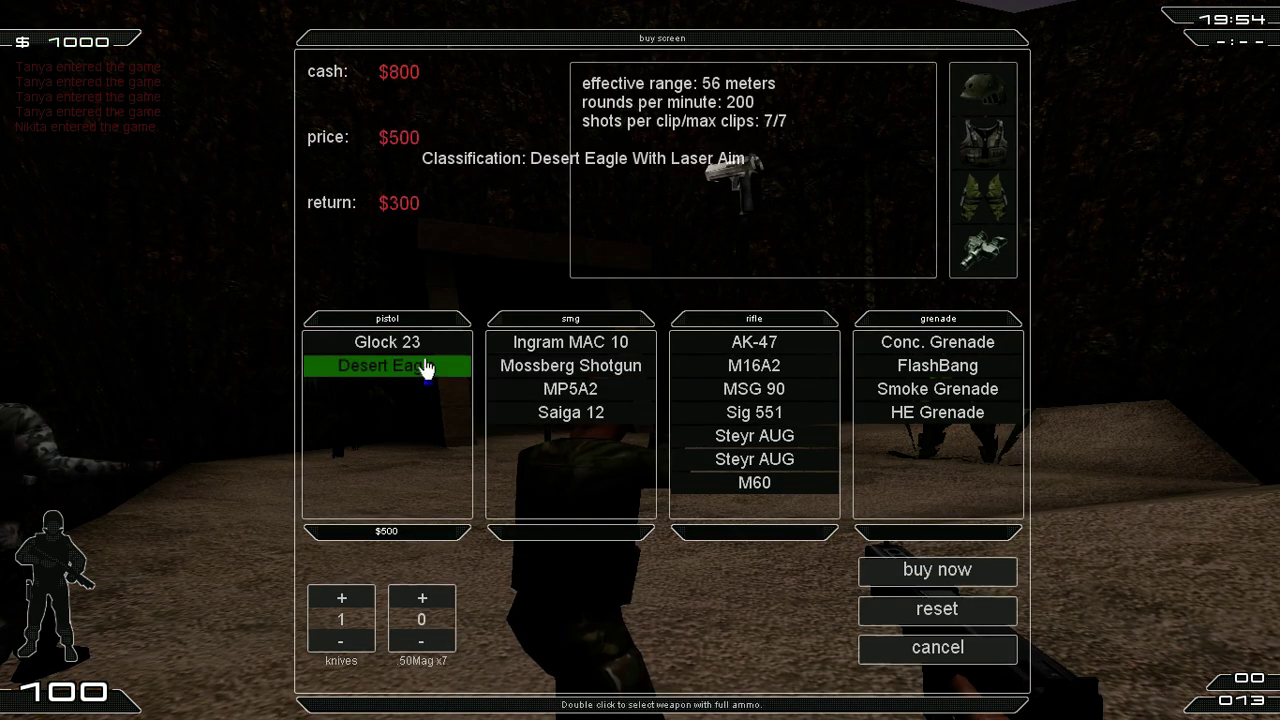
{"action": "left_click", "coordinate": [463, 345]}
{"action": "left_click", "coordinate": [516, 344]}
{"action": "left_click", "coordinate": [512, 368]}
{"action": "left_click", "coordinate": [524, 390]}
{"action": "left_click", "coordinate": [528, 414]}
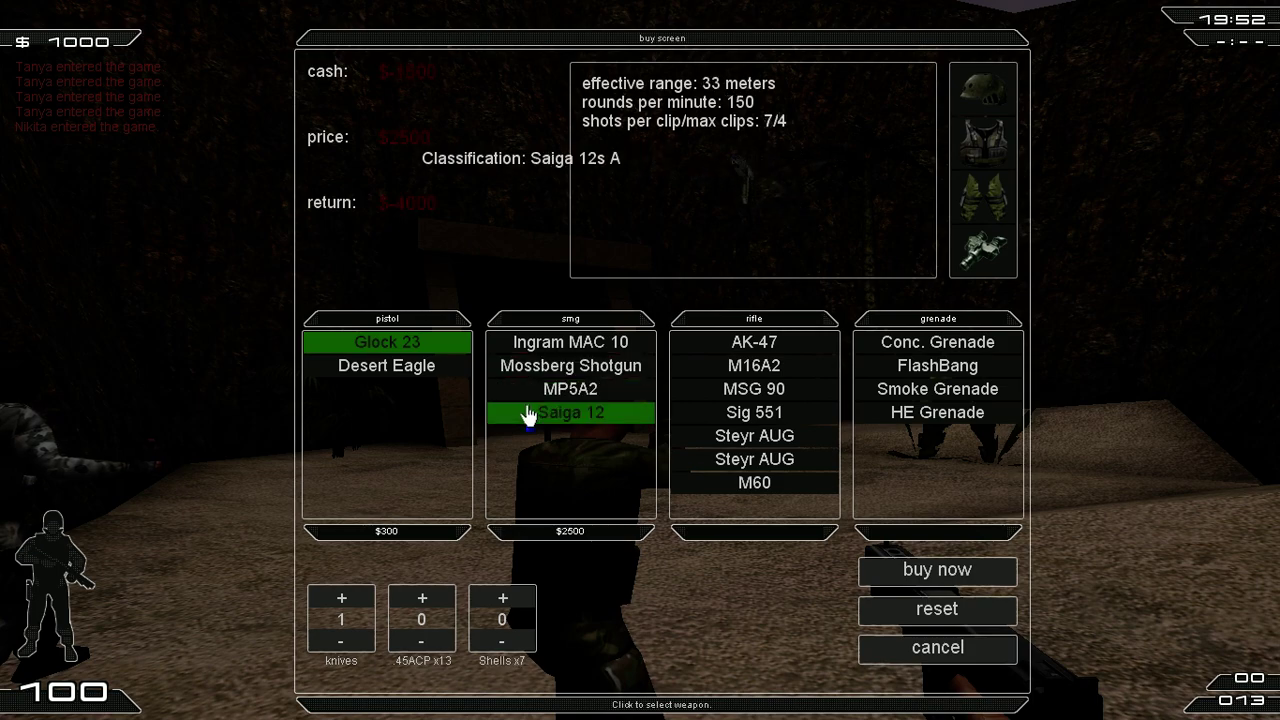
Step: Browse the rifle choices, then settle on and buy the Desert Eagle pistol
{"action": "left_click", "coordinate": [740, 412]}
{"action": "left_click", "coordinate": [750, 462]}
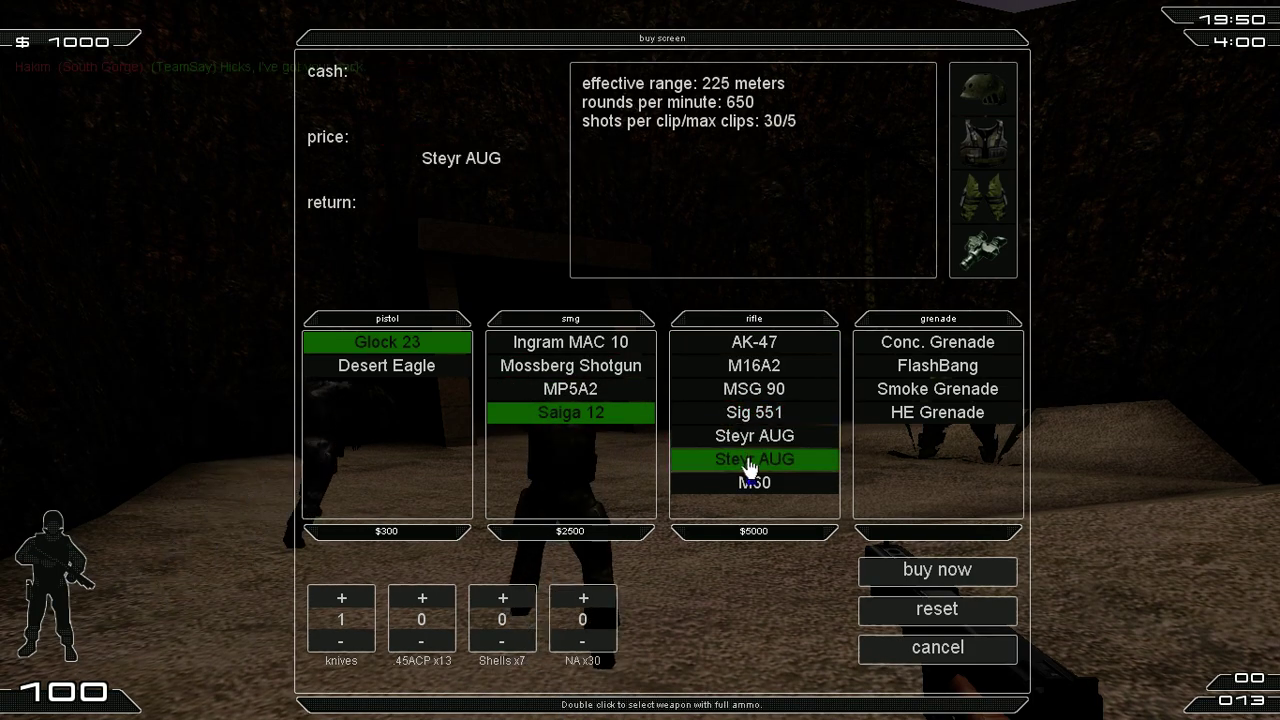
{"action": "left_click", "coordinate": [752, 480]}
{"action": "left_click", "coordinate": [752, 460]}
{"action": "left_click", "coordinate": [754, 436]}
{"action": "left_click", "coordinate": [754, 389]}
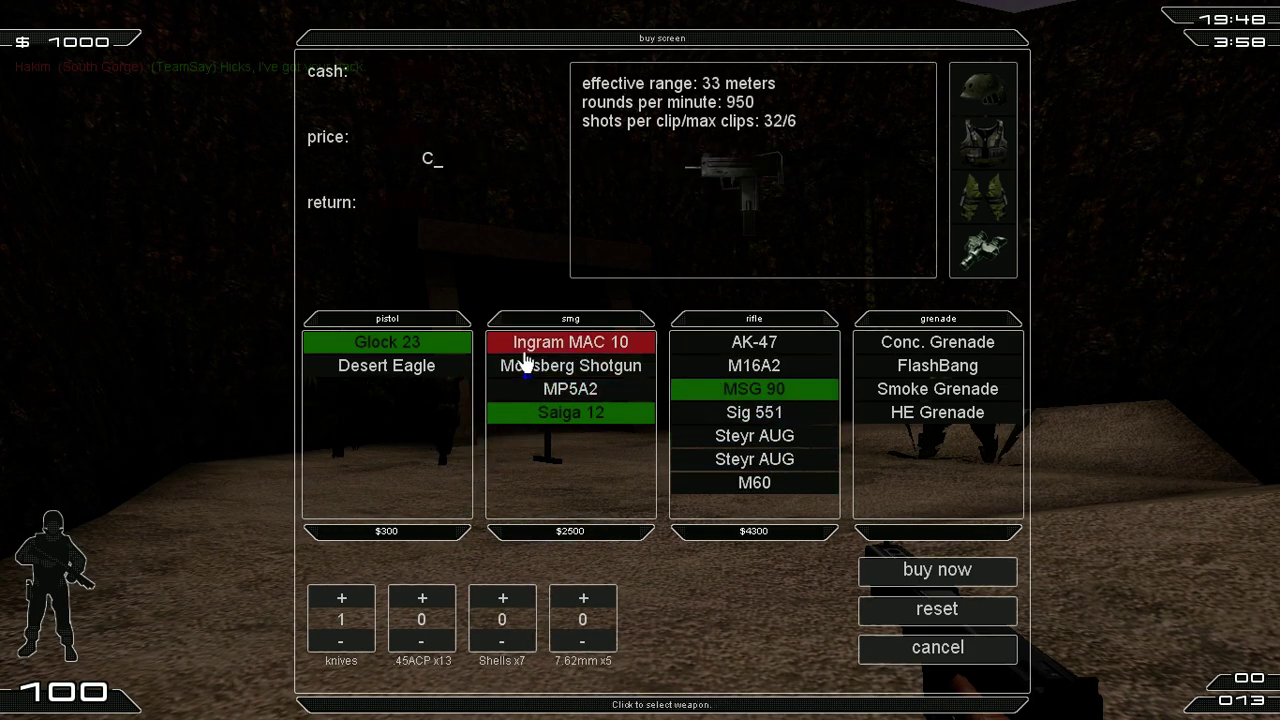
{"action": "left_click", "coordinate": [560, 348]}
{"action": "left_click", "coordinate": [455, 368]}
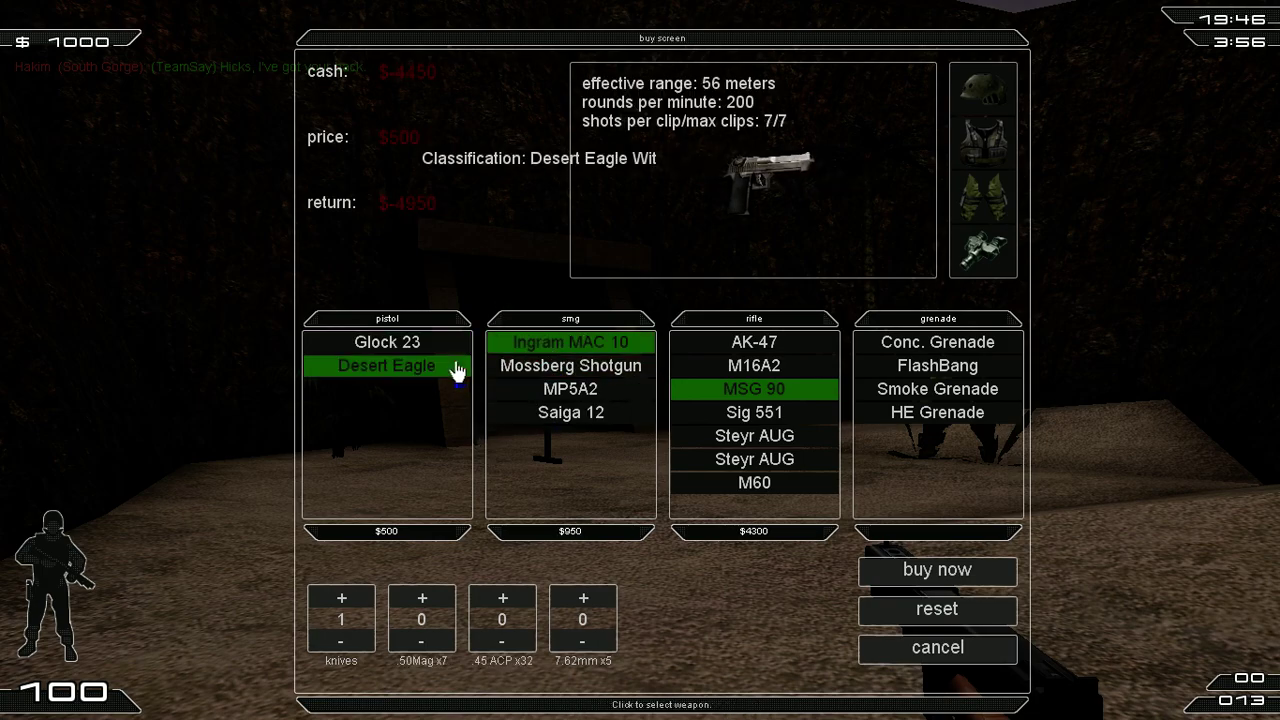
{"action": "left_click", "coordinate": [902, 573]}
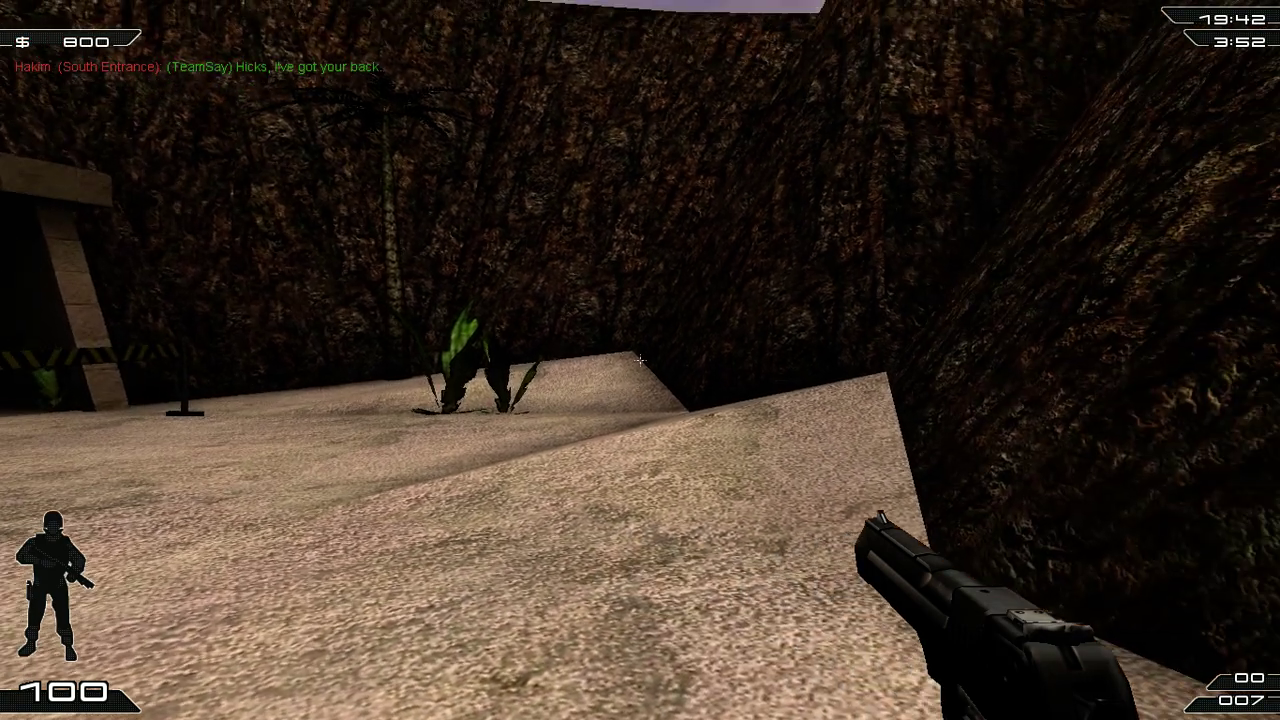
Step: Fire the Desert Eagle three times toward the bunker entrance, then quit from the console
{"action": "left_click", "coordinate": [640, 360]}
{"action": "left_click", "coordinate": [640, 360]}
{"action": "left_click", "coordinate": [640, 360]}
{"action": "left_click", "coordinate": [640, 360]}
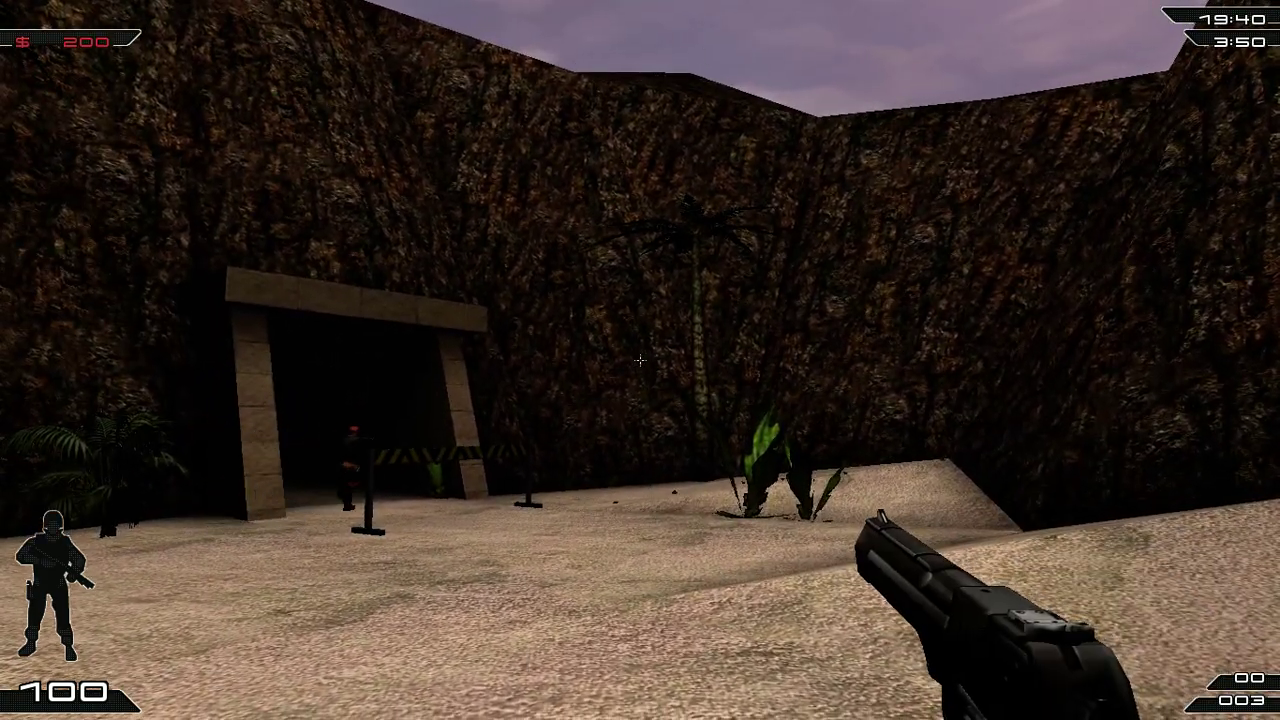
{"action": "key", "text": "grave"}
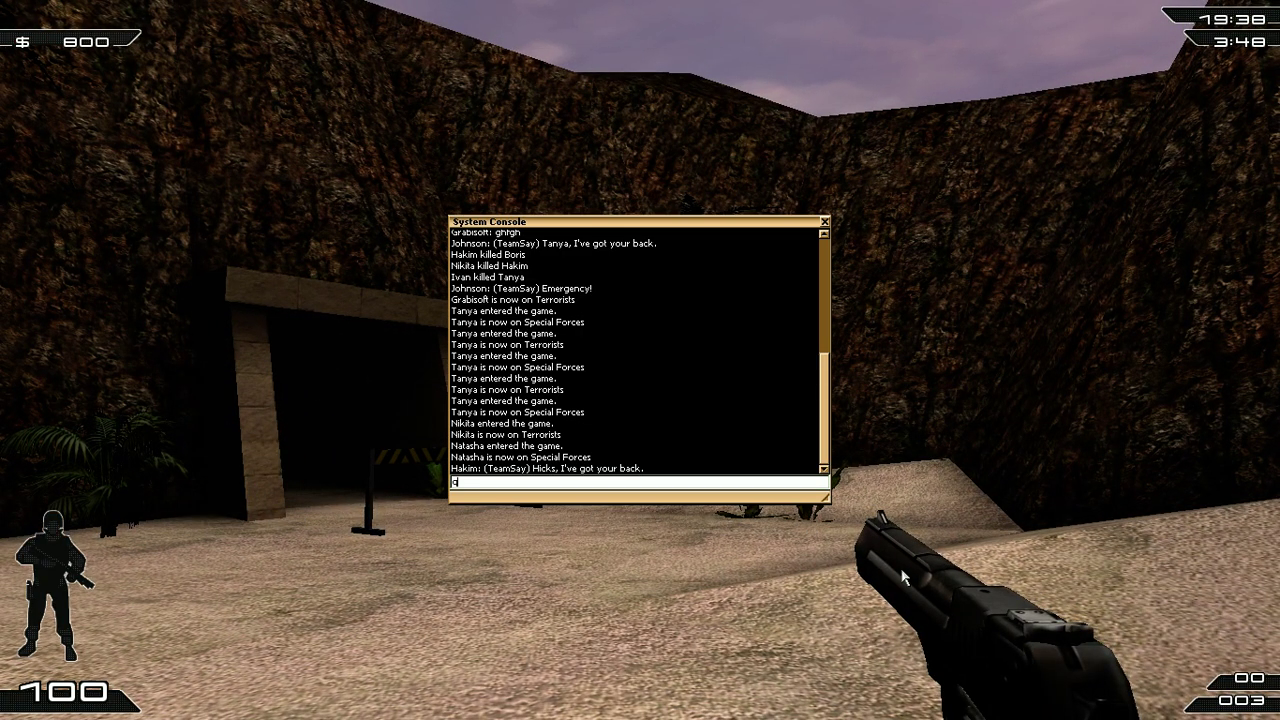
{"action": "key", "text": "Return"}
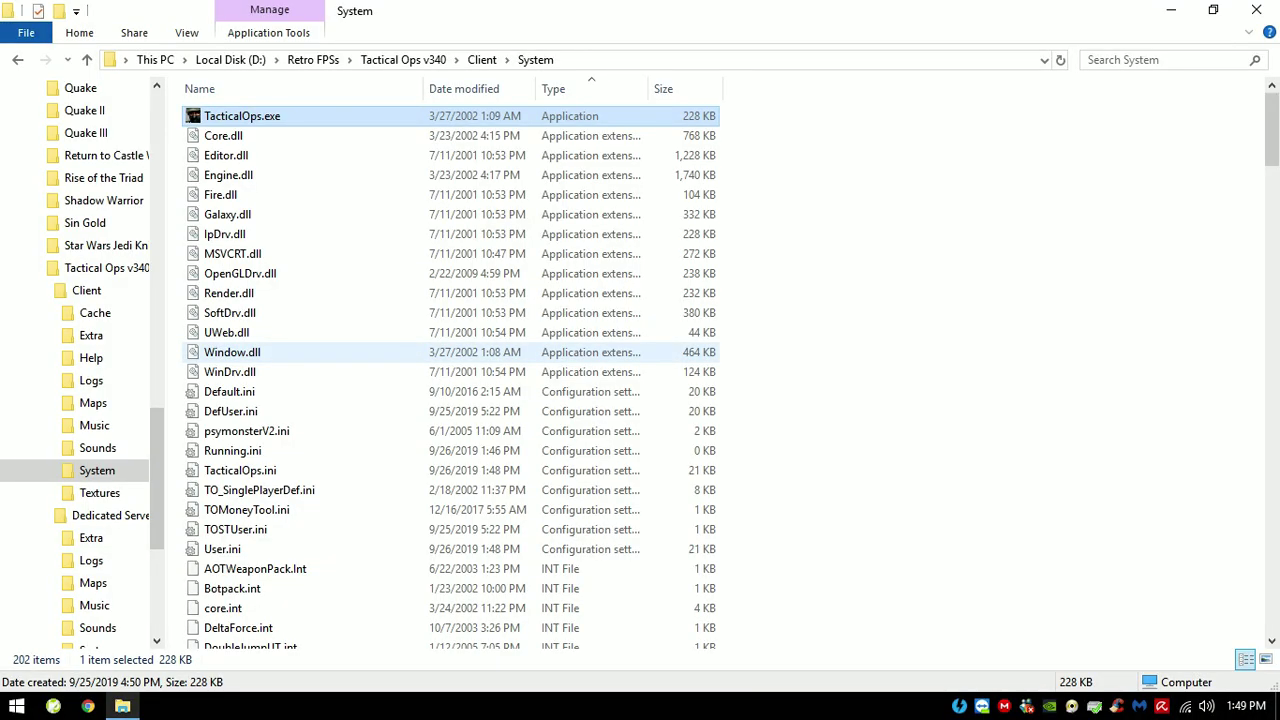
Step: Clear the 66-file selection and go up to the Tactical Ops v340 folder
{"action": "left_click_drag", "start_coordinate": [828, 108], "coordinate": [190, 640]}
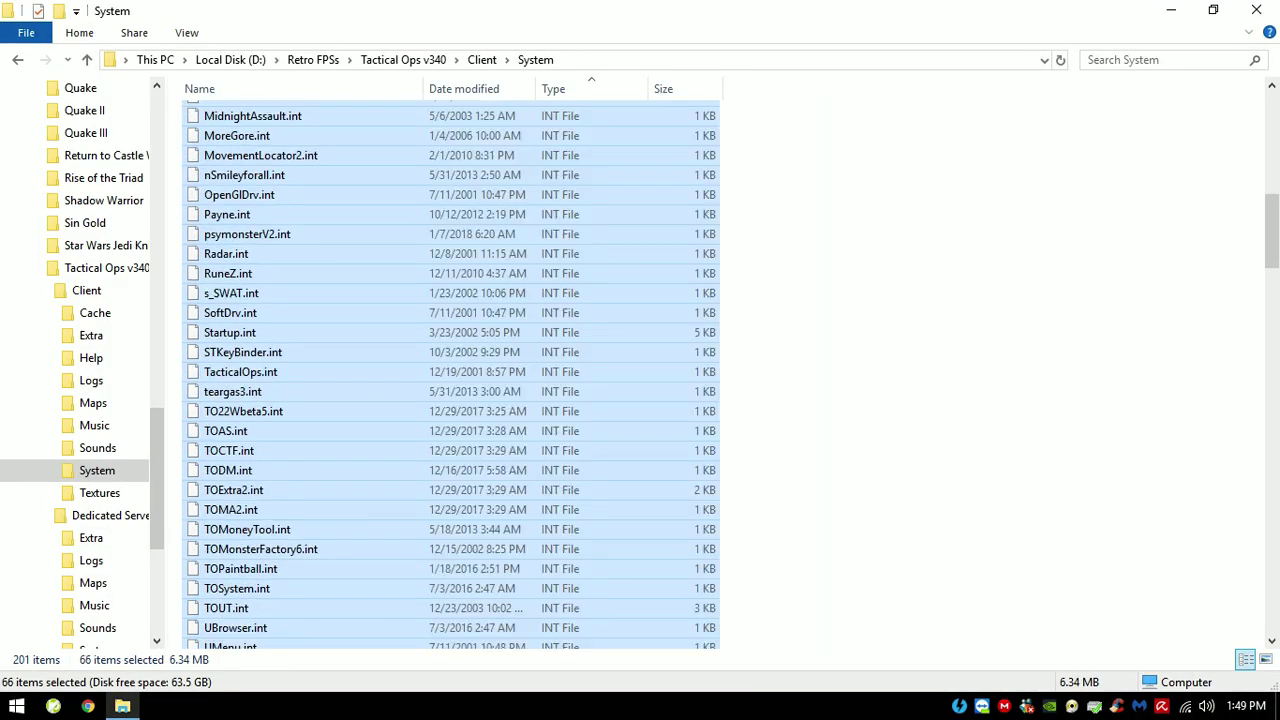
{"action": "left_click", "coordinate": [900, 400]}
{"action": "scroll", "coordinate": [450, 375], "scroll_direction": "up", "scroll_amount": 15}
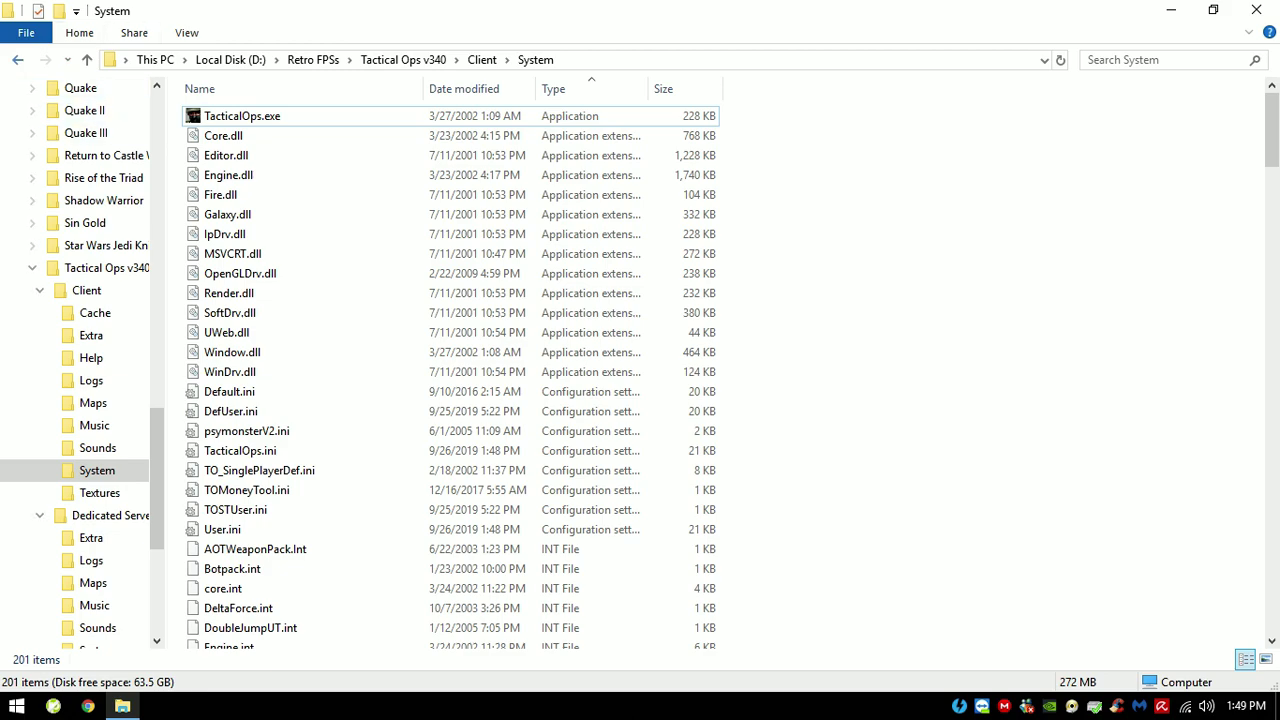
{"action": "key", "text": "alt+Up"}
{"action": "key", "text": "alt+Up"}
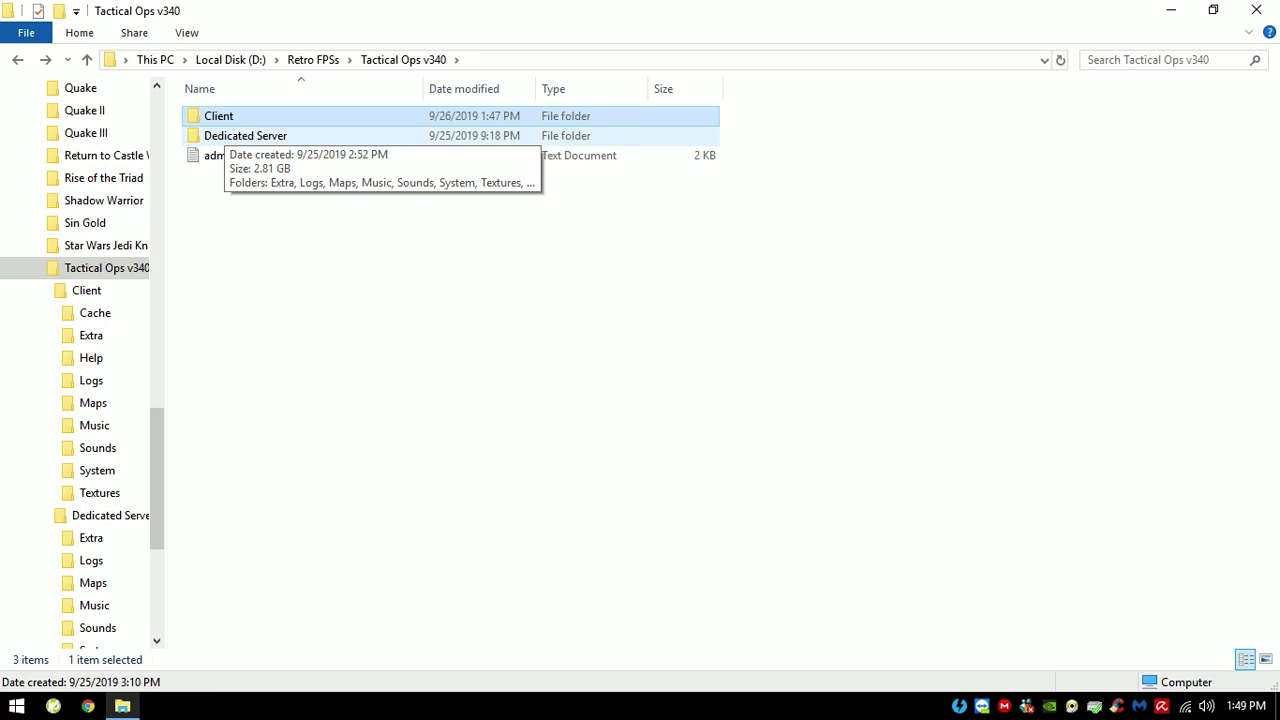
Step: Move between Client and Dedicated Server, then open the Dedicated Server folder
{"action": "left_click", "coordinate": [245, 135]}
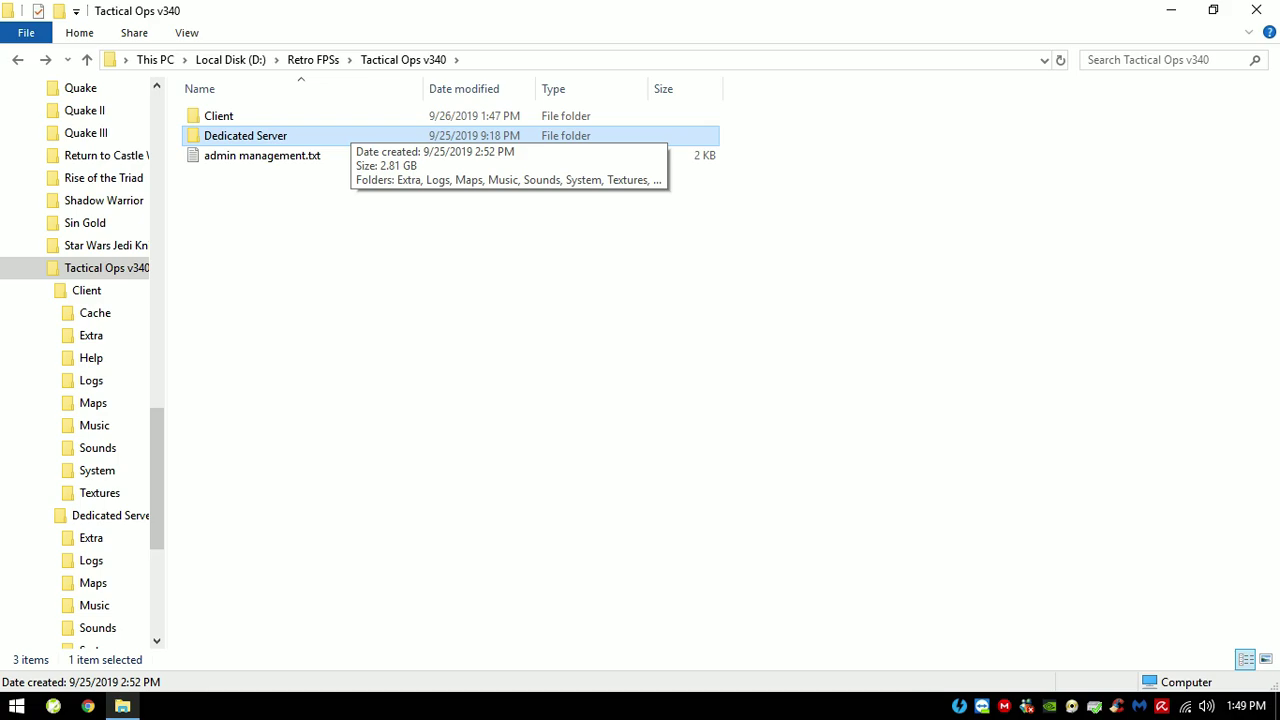
{"action": "key", "text": "Up"}
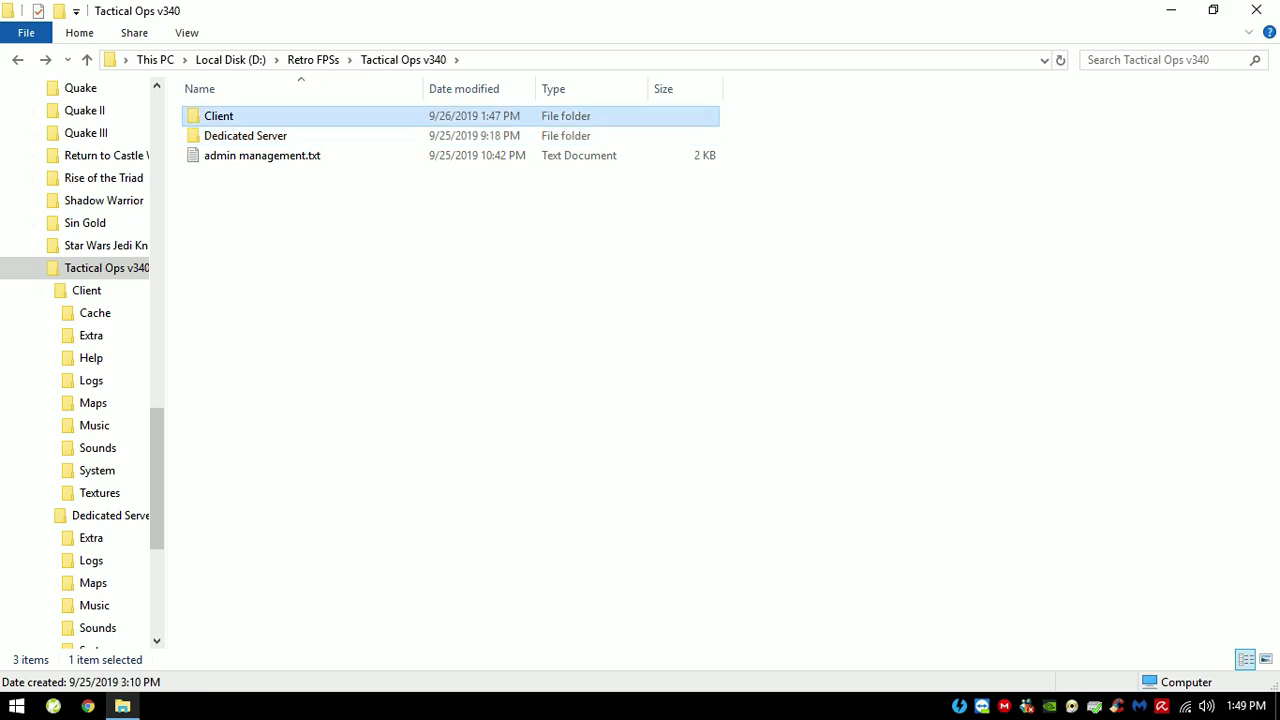
{"action": "key", "text": "Down"}
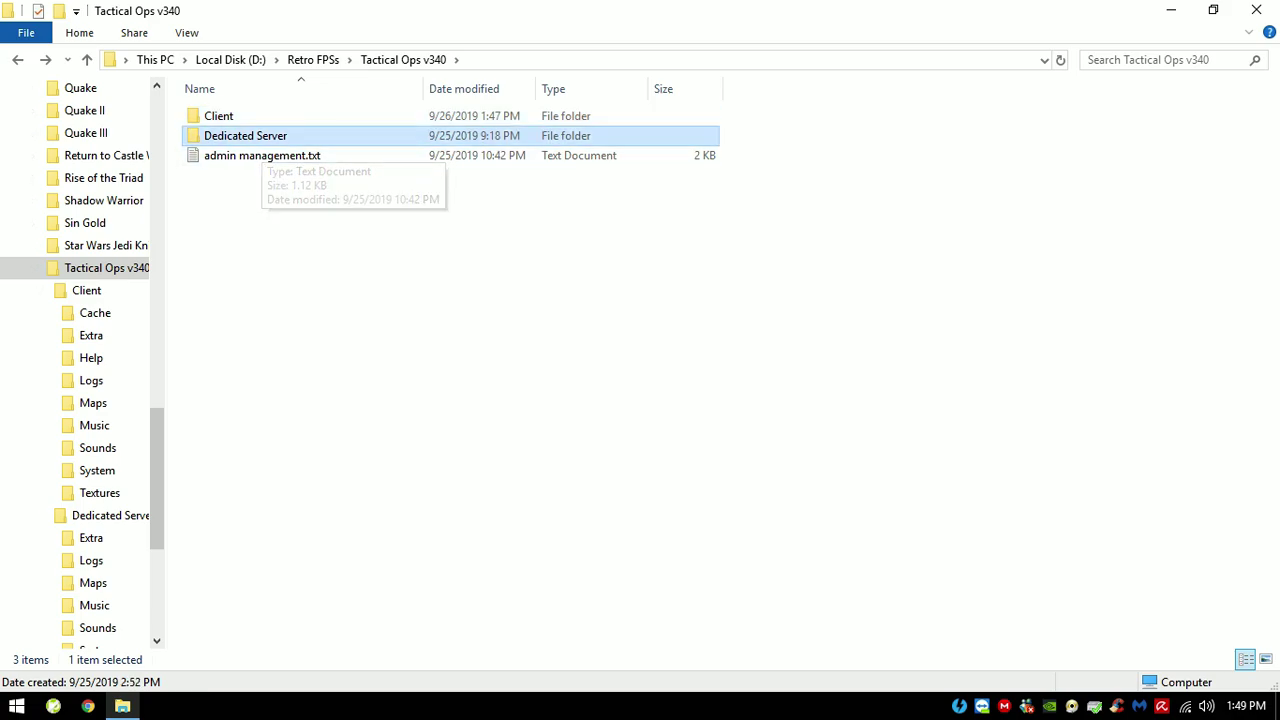
{"action": "left_click", "coordinate": [218, 116]}
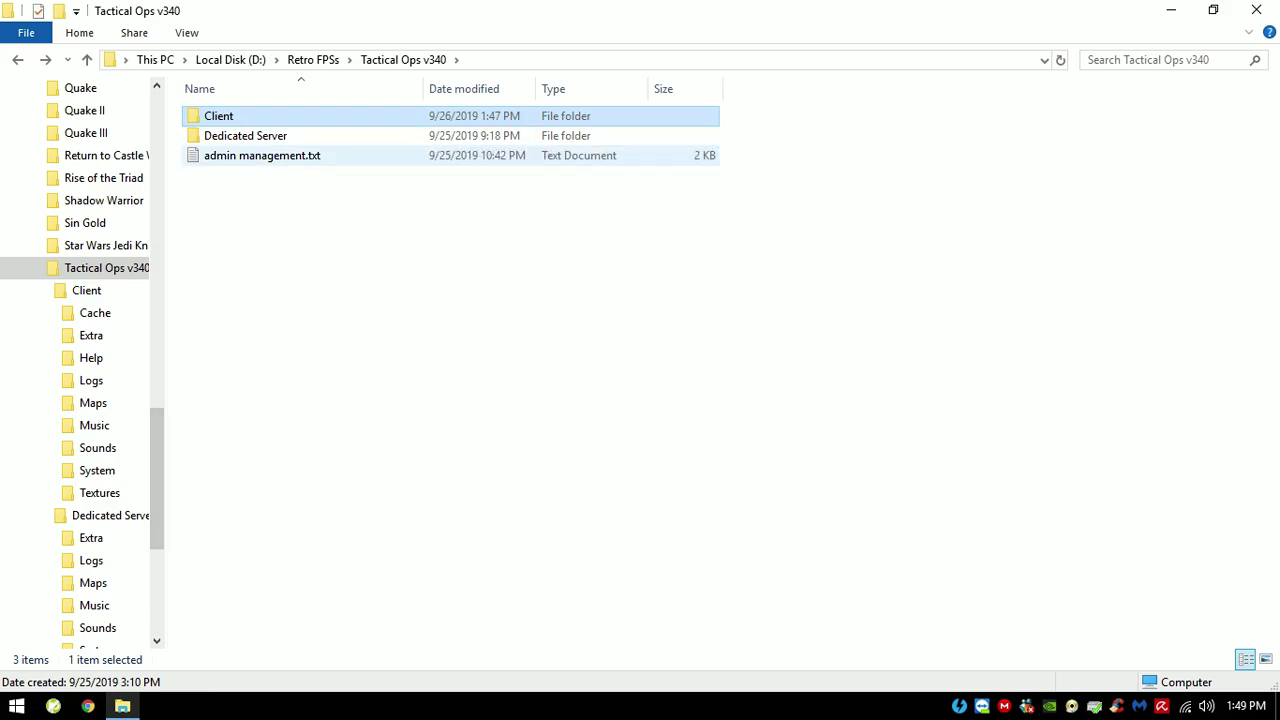
{"action": "key", "text": "Down"}
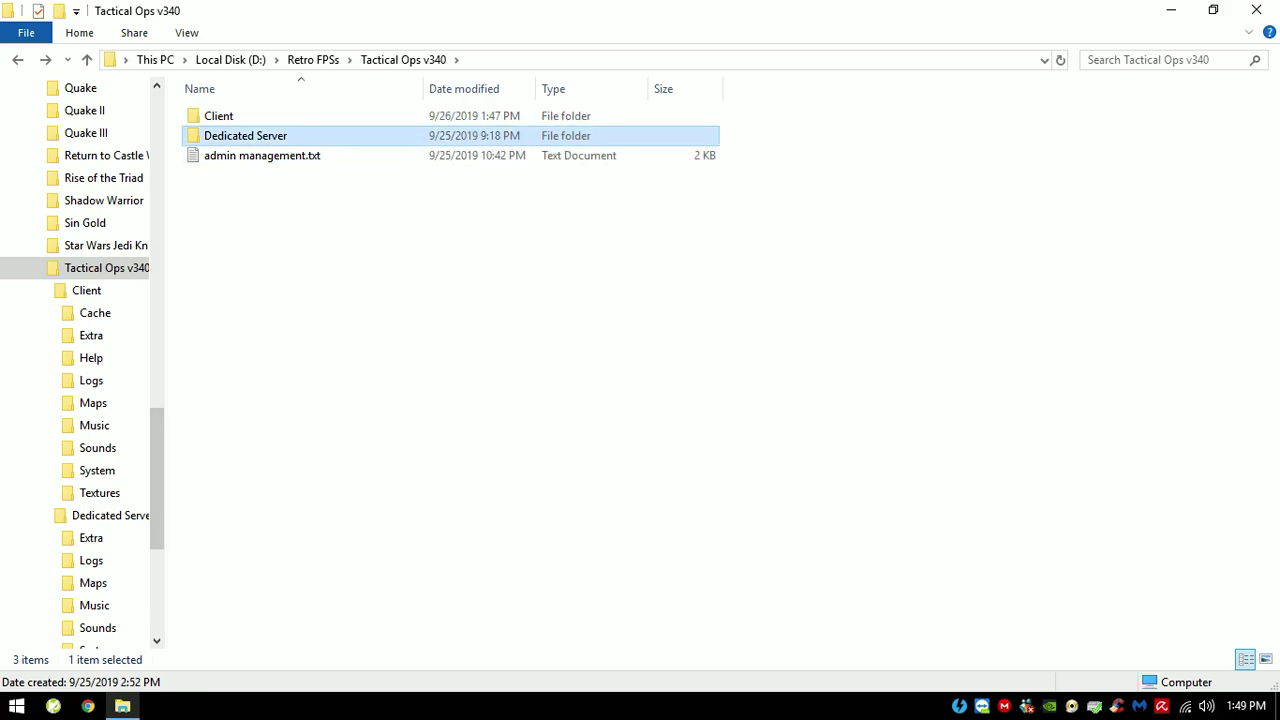
{"action": "key", "text": "Return"}
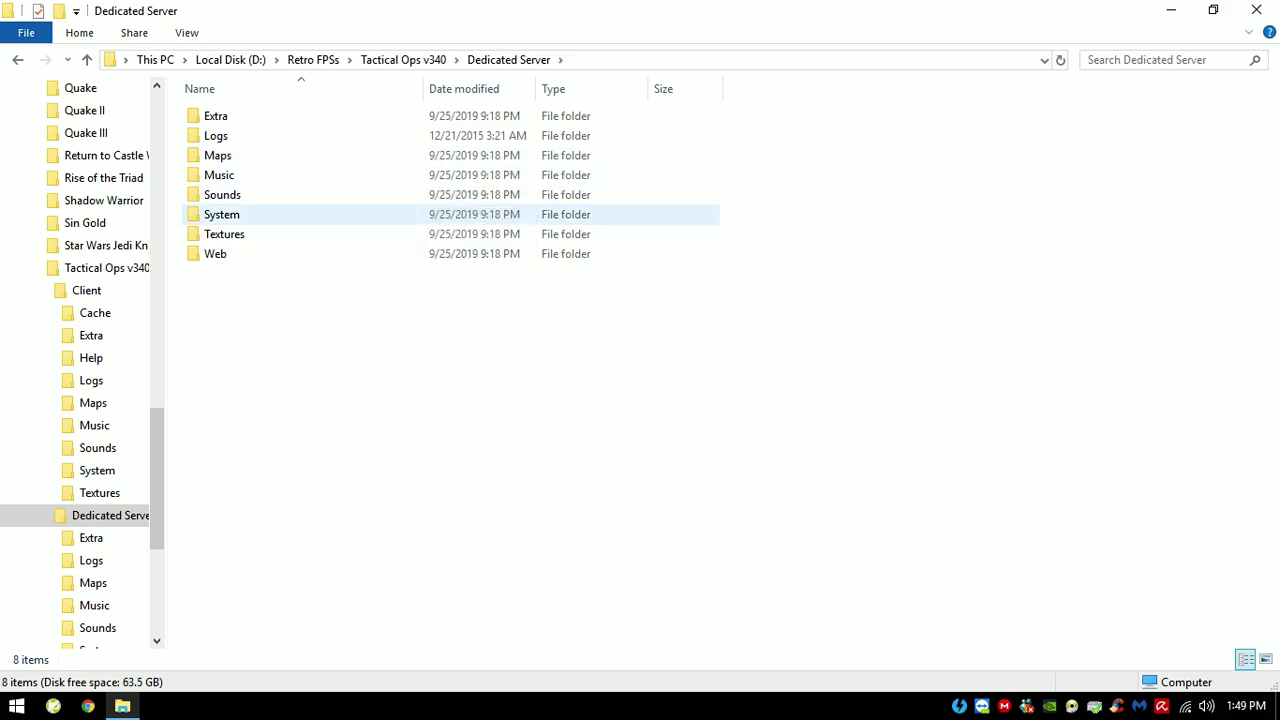
Step: Open the server's System folder and run TacticalOpsServer.bat to start the dedicated server
{"action": "key", "text": "Return"}
{"action": "key", "text": "Down"}
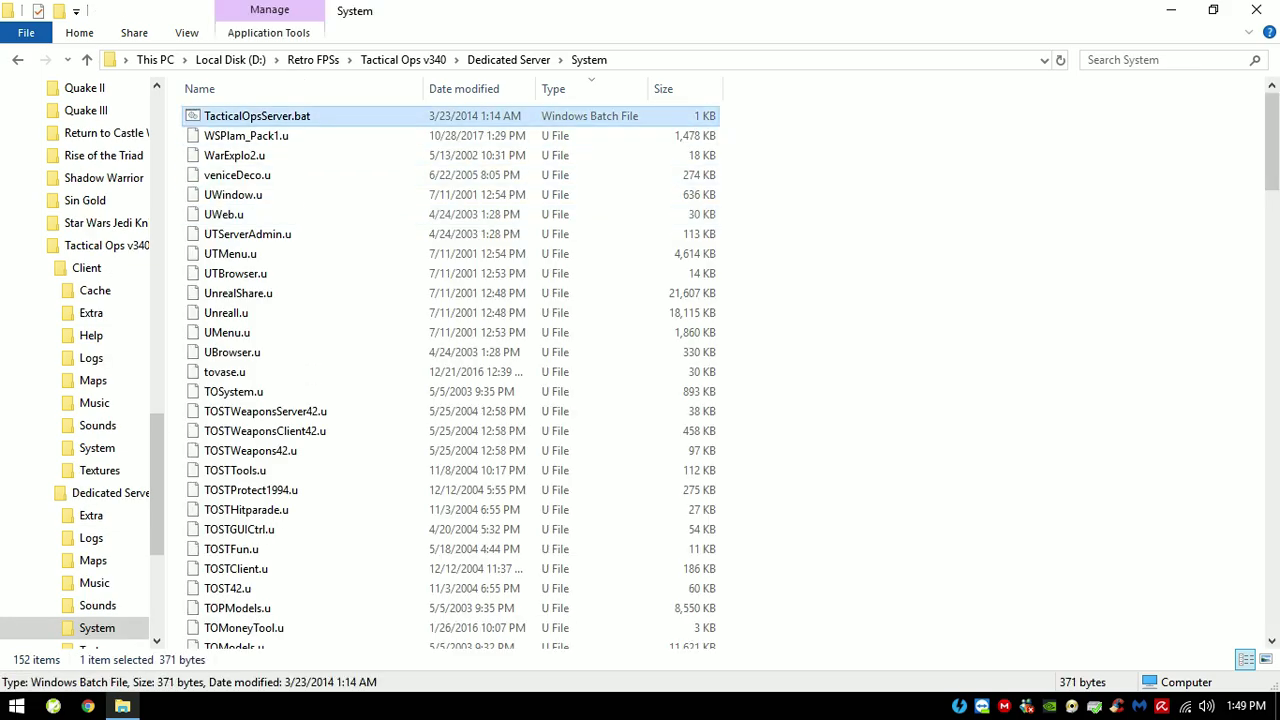
{"action": "key", "text": "Return"}
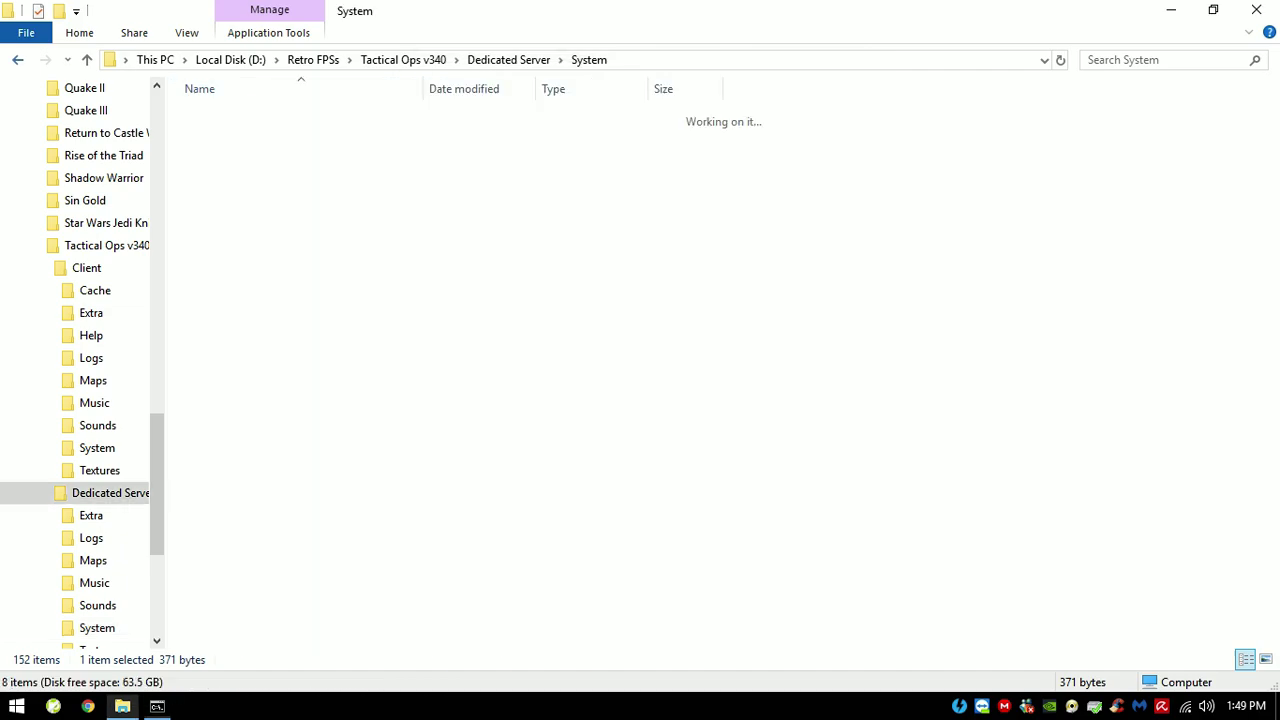
Step: Go to Client\System and launch TacticalOps.exe
{"action": "key", "text": "alt+Up"}
{"action": "key", "text": "alt+Up"}
{"action": "key", "text": "Up"}
{"action": "key", "text": "Return"}
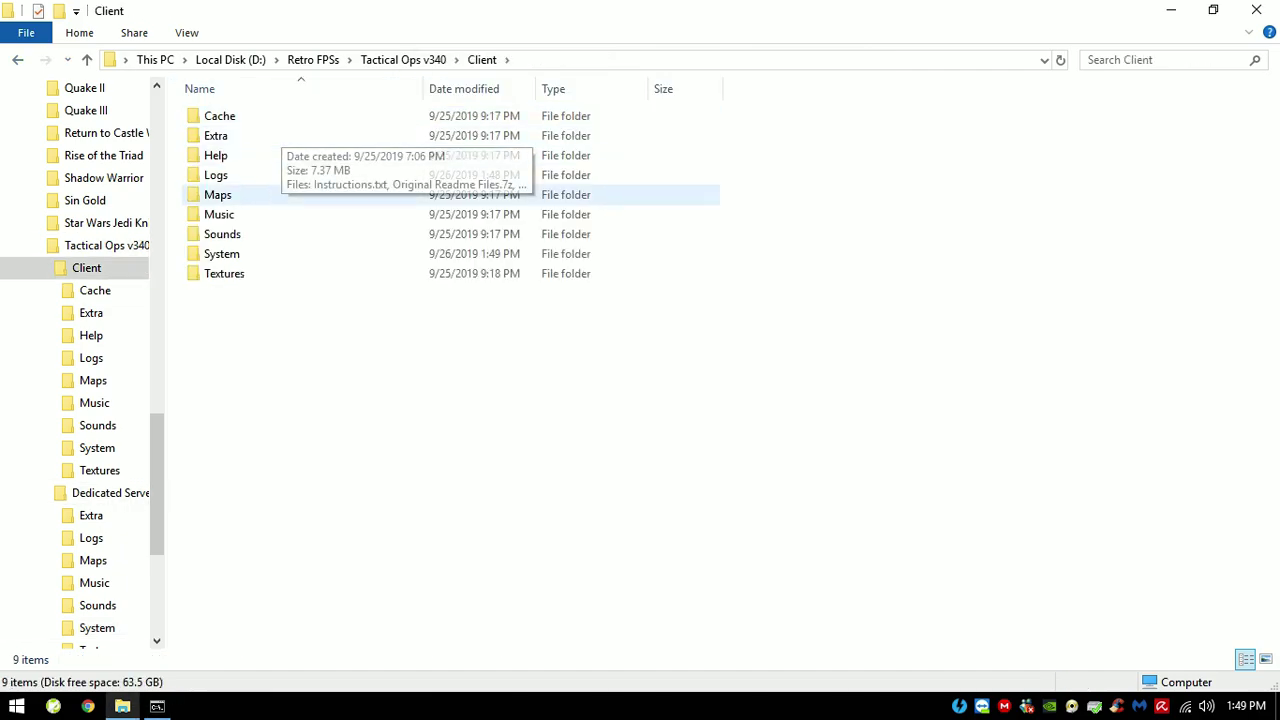
{"action": "double_click", "coordinate": [245, 251]}
{"action": "double_click", "coordinate": [242, 116]}
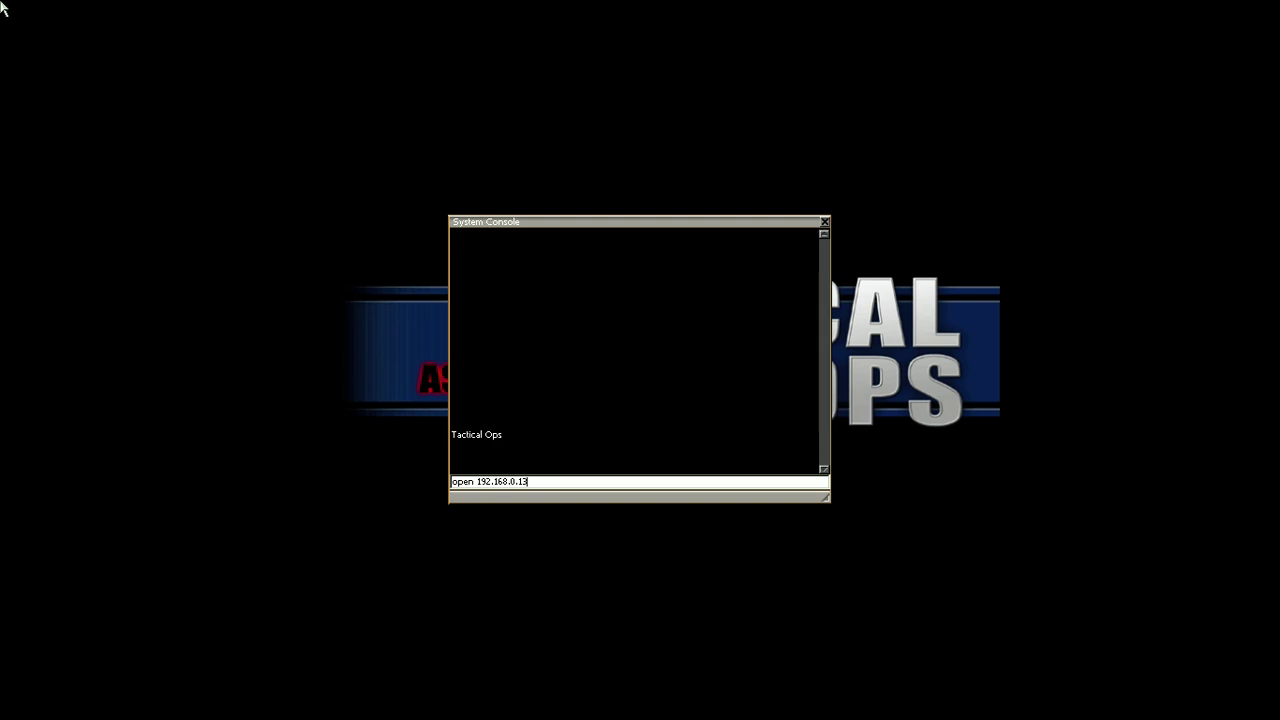
Step: Connect to 192.168.0.13, join the terrorists as Urban Cargo, check the scoreboard, then open the buy screen
{"action": "key", "text": "Return"}
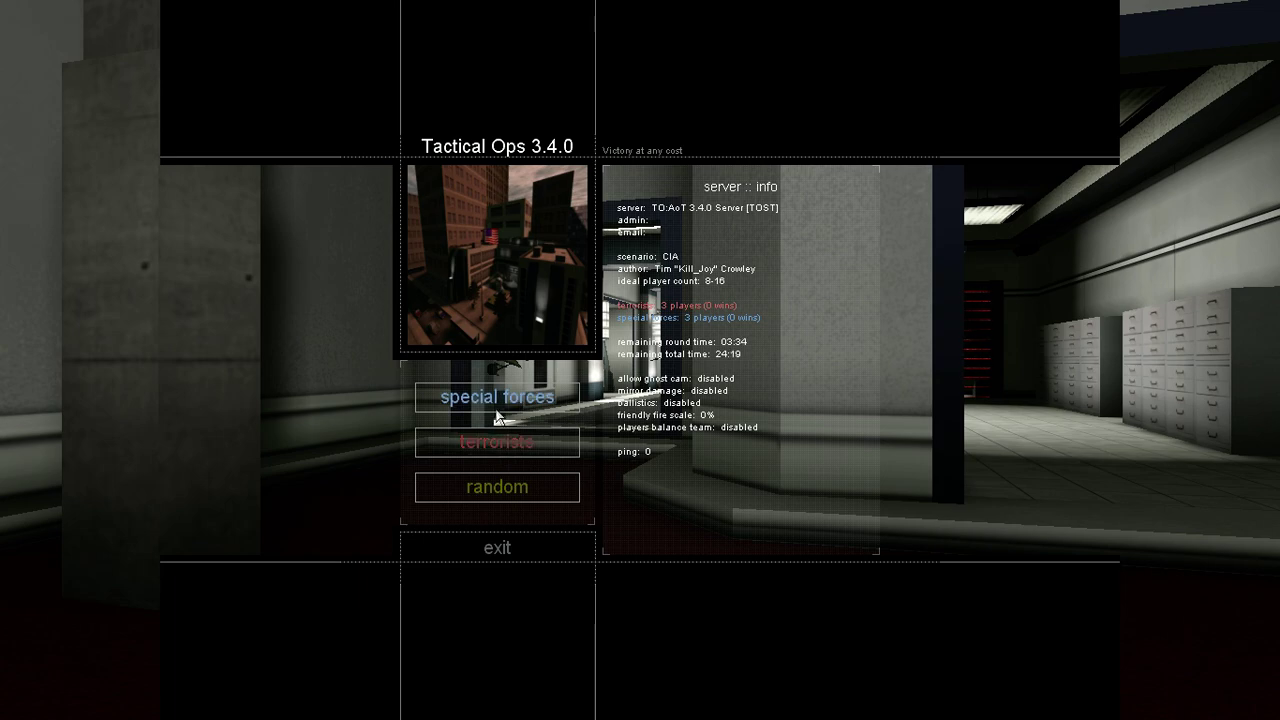
{"action": "left_click", "coordinate": [500, 446]}
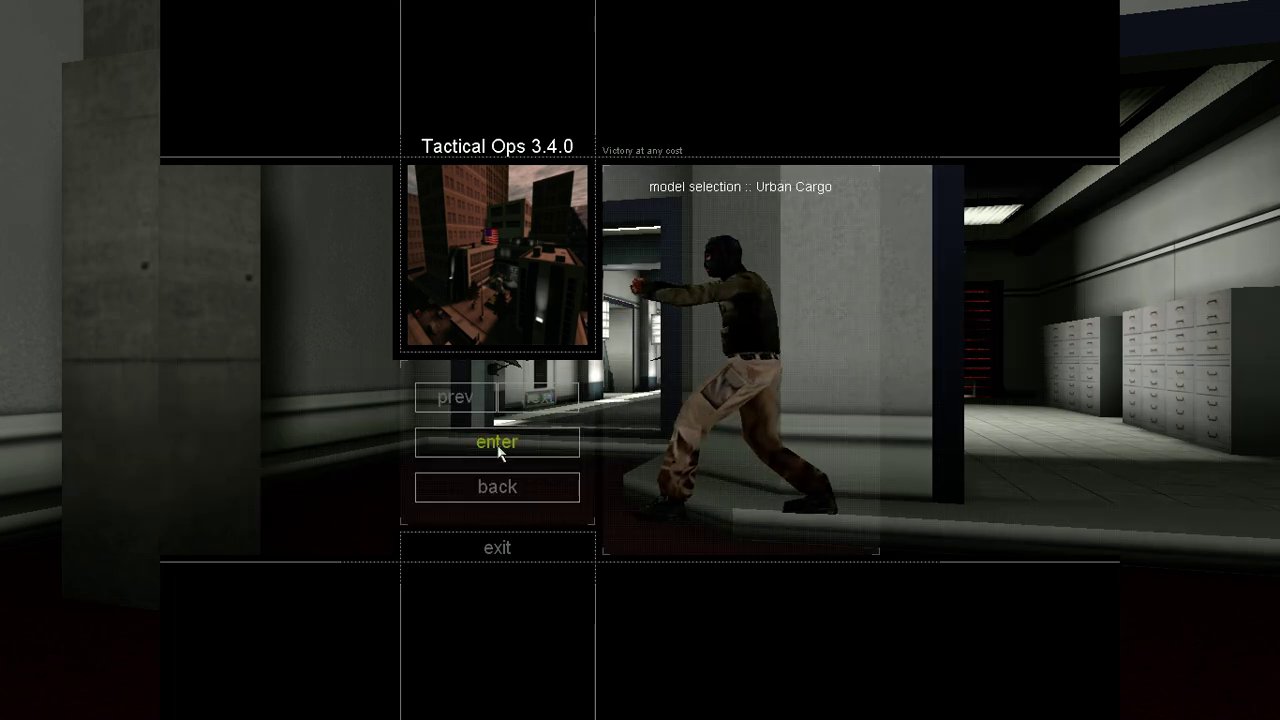
{"action": "left_click", "coordinate": [503, 450]}
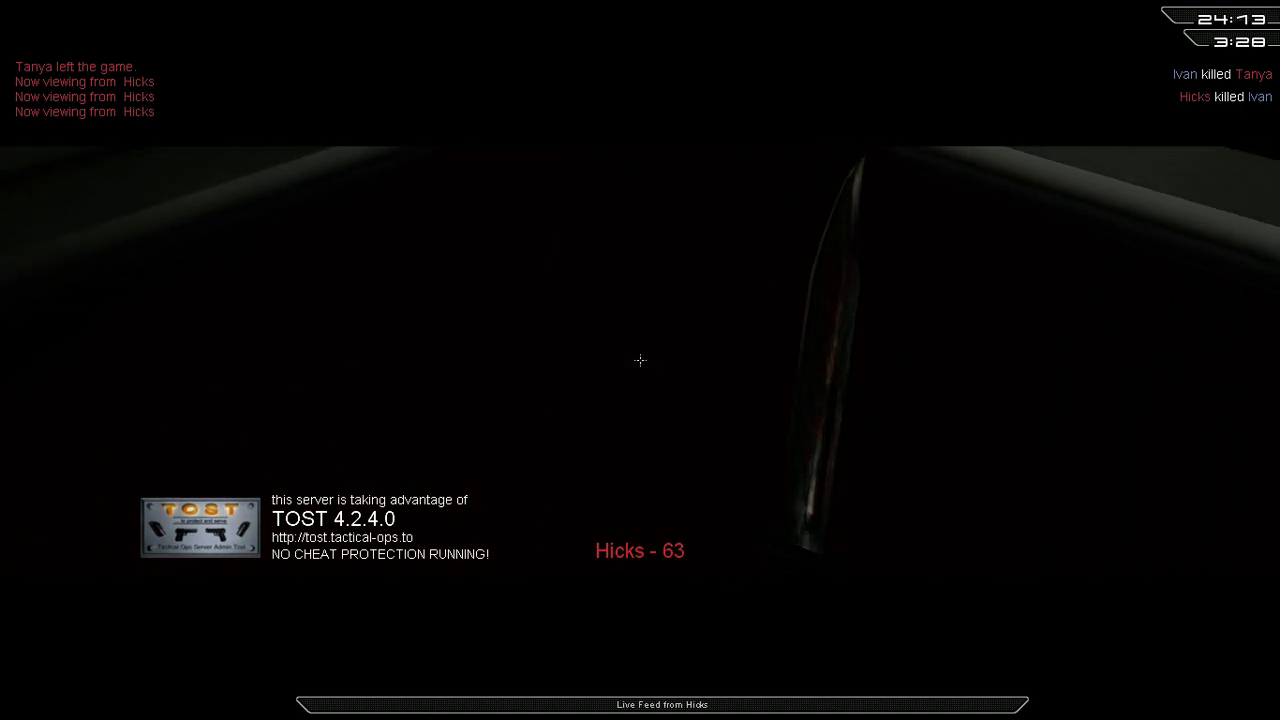
{"action": "key", "text": "F1"}
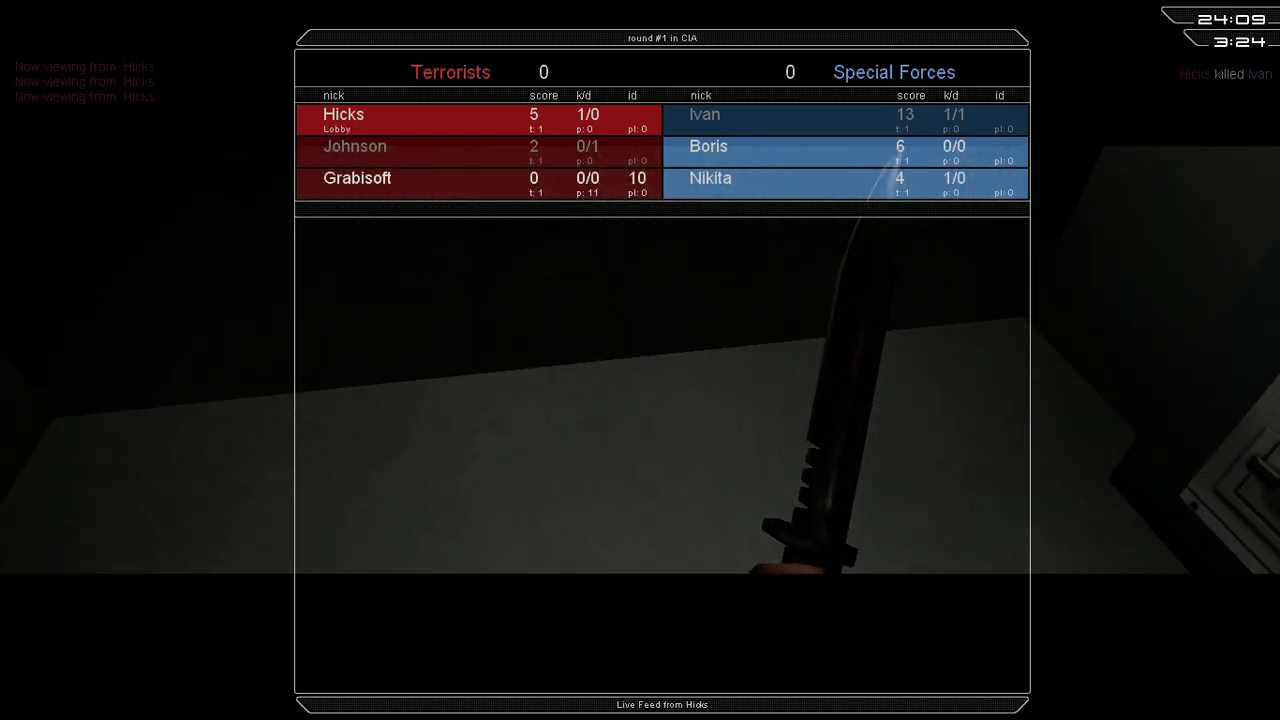
{"action": "key", "text": "F1"}
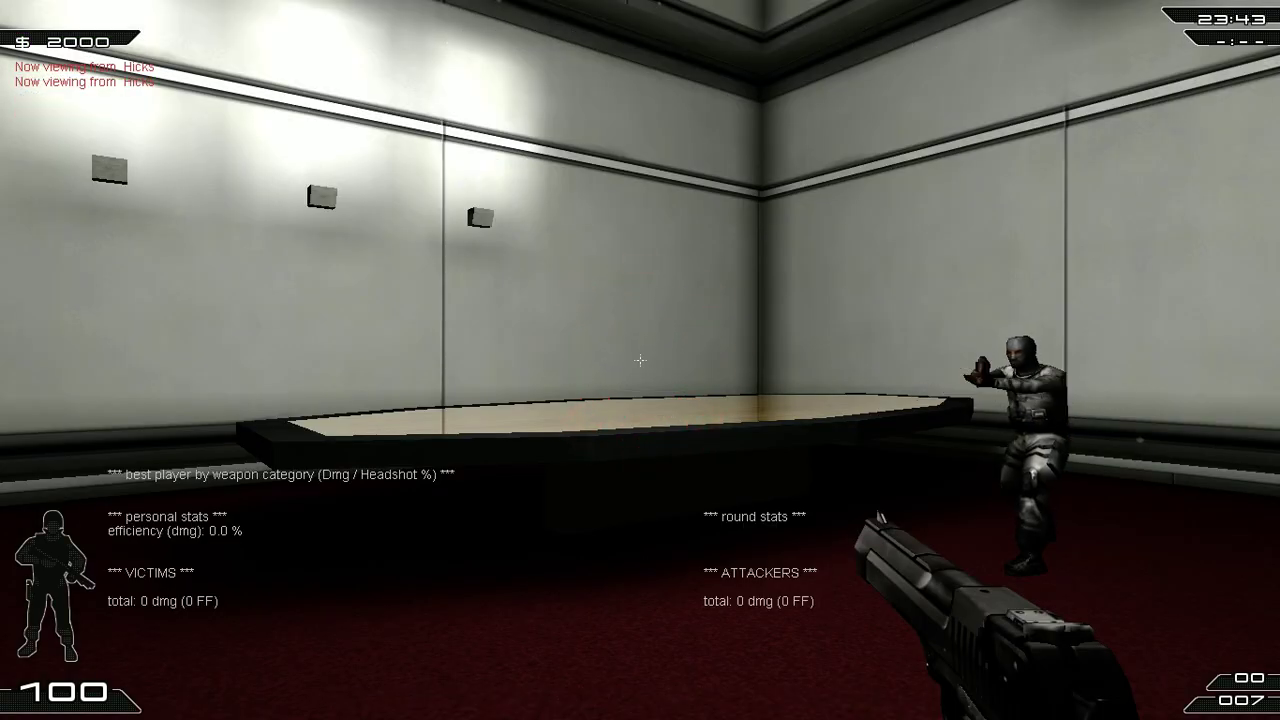
{"action": "key", "text": "b"}
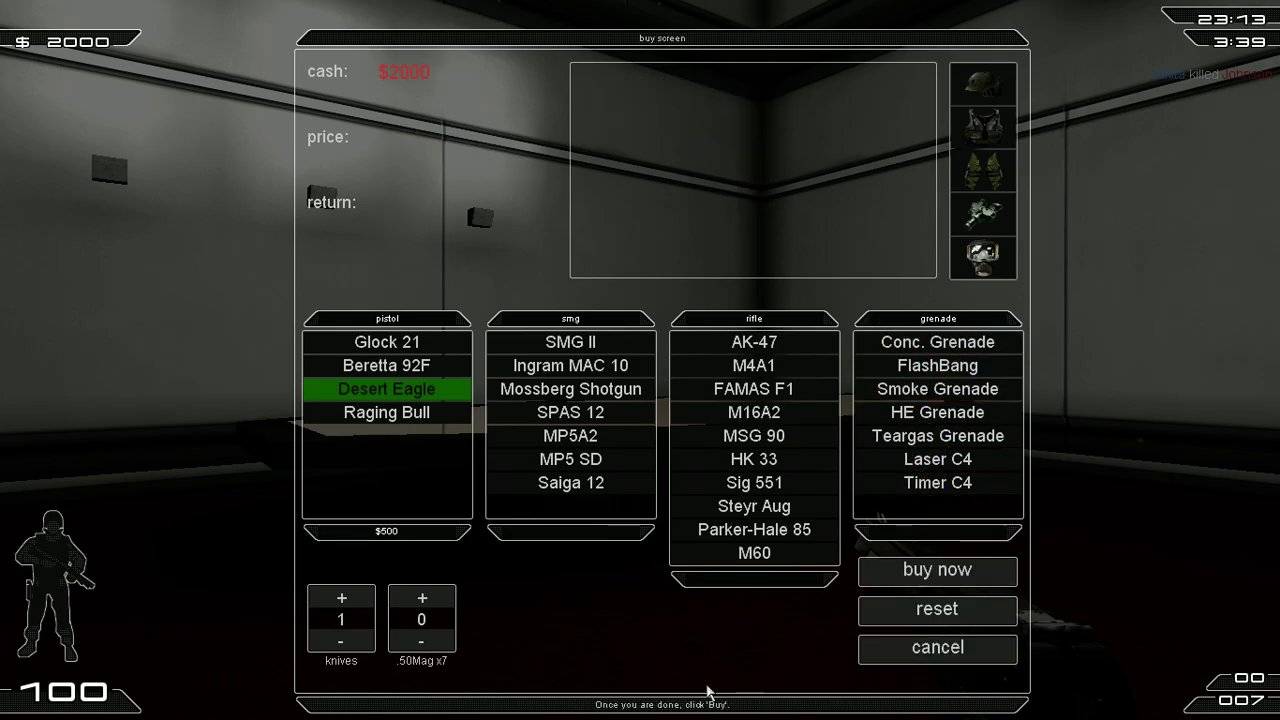
Step: Close the buy screen without buying, walk into the corridor, and bring up the console
{"action": "left_click", "coordinate": [880, 648]}
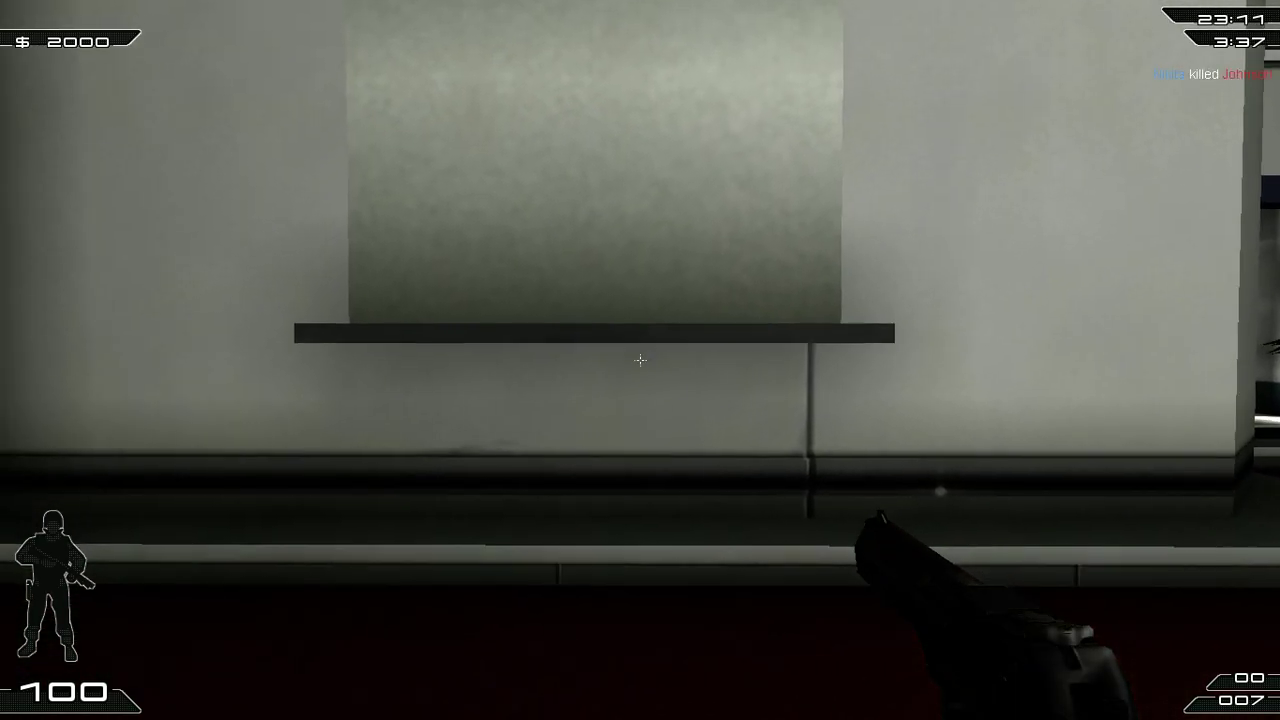
{"action": "key", "text": "w"}
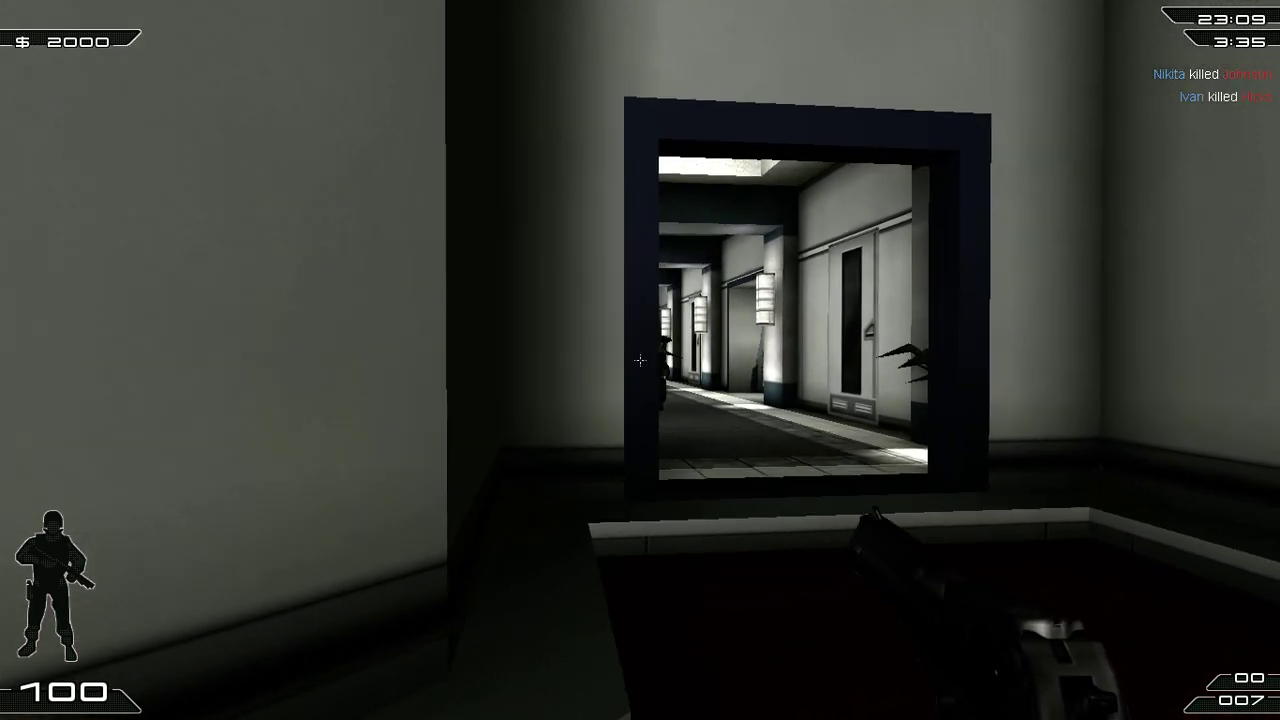
{"action": "key", "text": "w"}
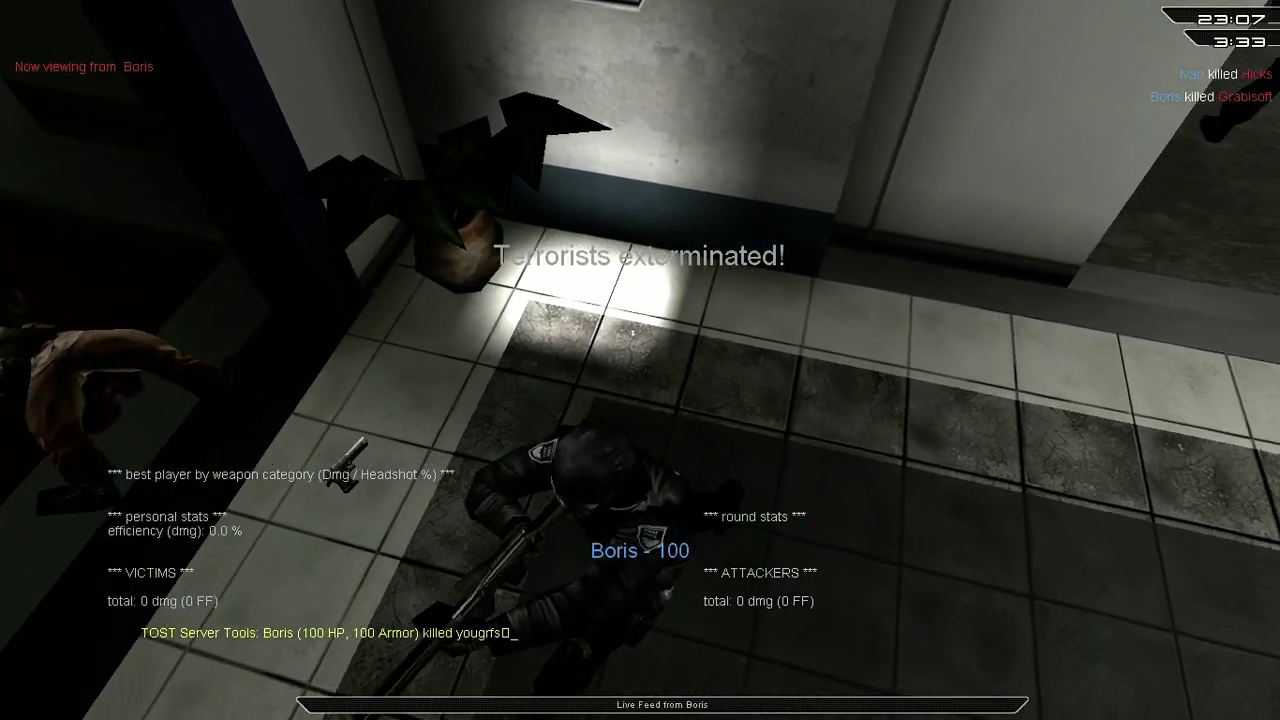
{"action": "key", "text": "grave"}
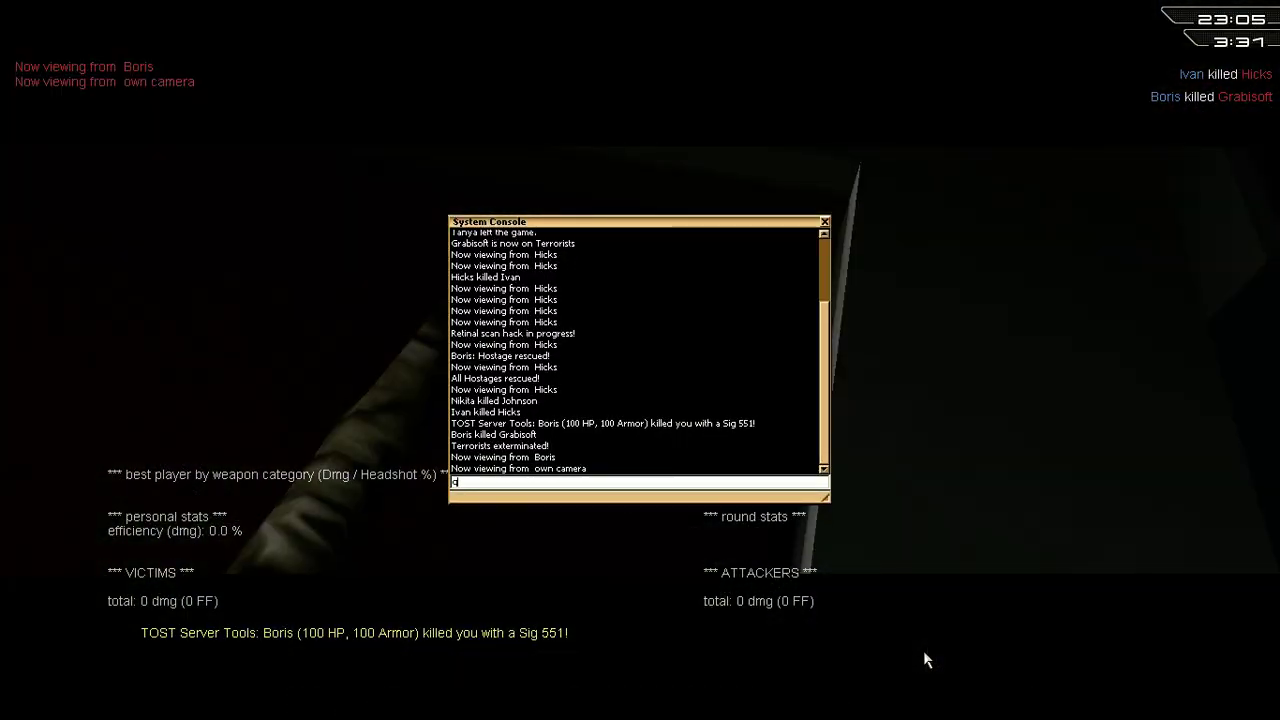
Step: Quit the game with the quit command and go up to the Tactical Ops v340 folder
{"action": "type", "text": "quit"}
{"action": "key", "text": "Return"}
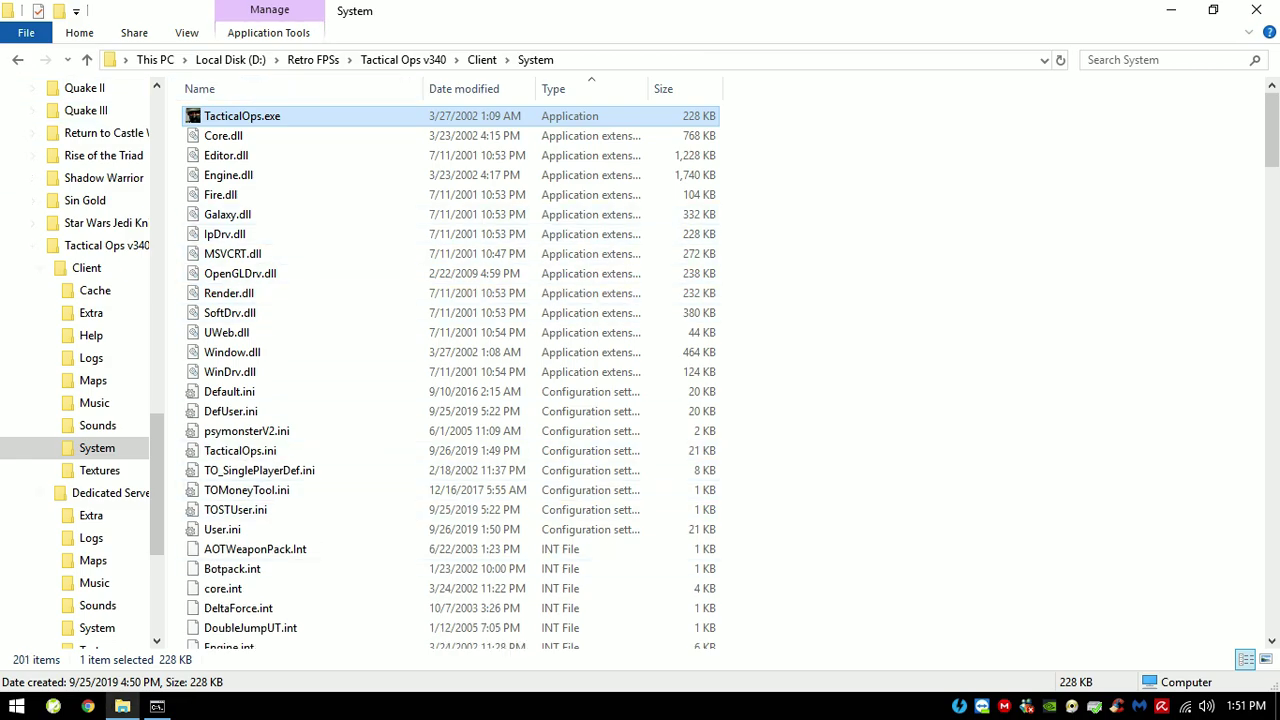
{"action": "left_click_drag", "start_coordinate": [422, 80], "coordinate": [626, 214]}
{"action": "key", "text": "alt+Tab"}
{"action": "key", "text": "alt+Up"}
{"action": "key", "text": "alt+Up"}
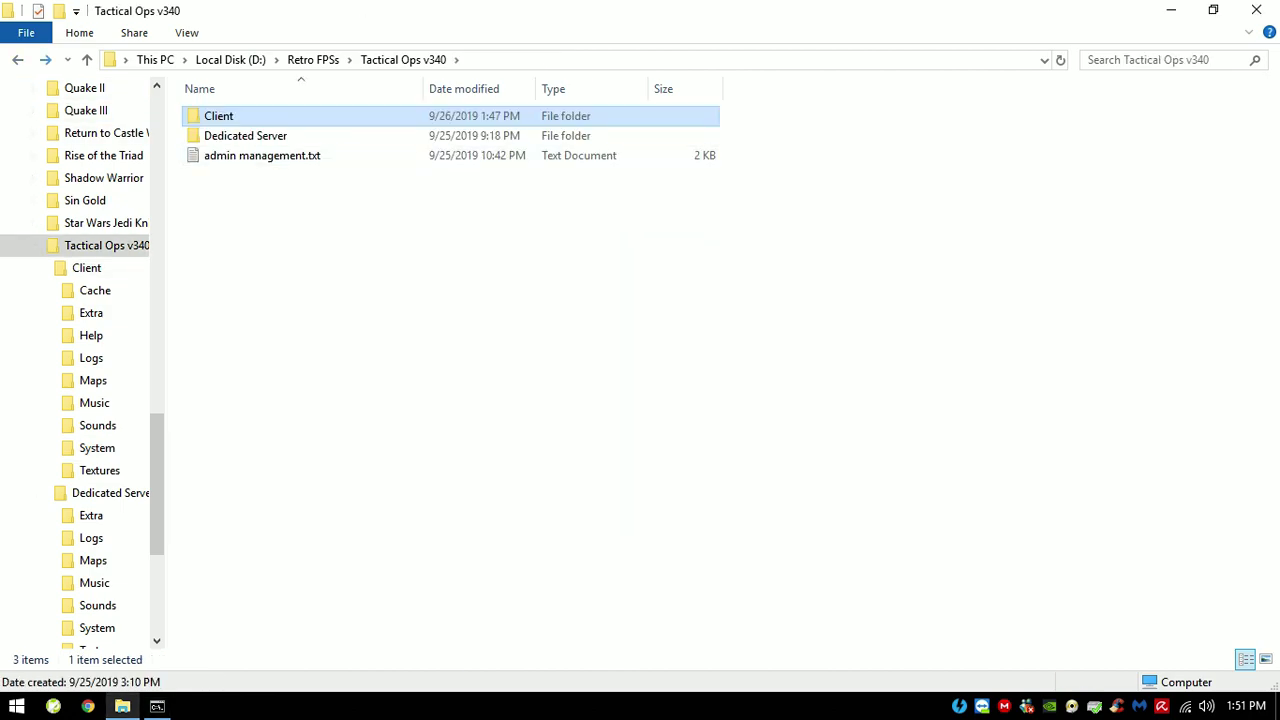
Step: Open admin management.txt and read its ADMIN IN GAME and ADMIN WEB sections
{"action": "double_click", "coordinate": [262, 155]}
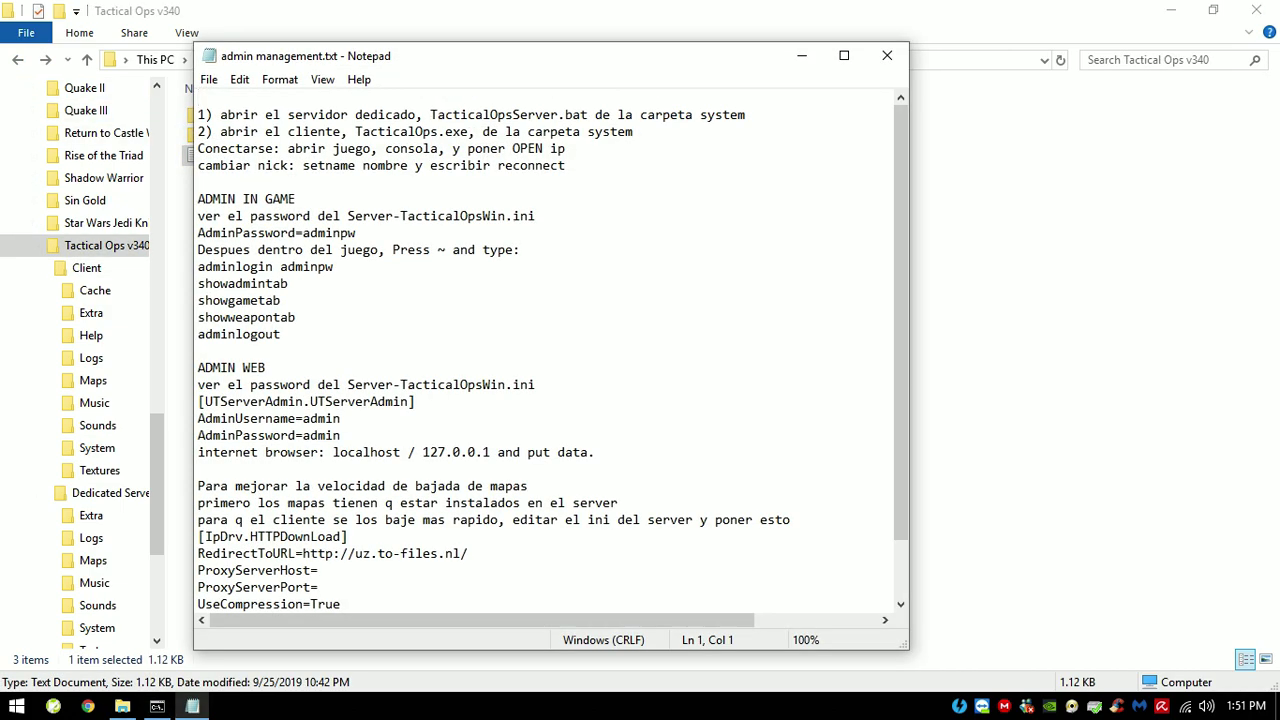
{"action": "left_click_drag", "start_coordinate": [451, 60], "coordinate": [334, 68]}
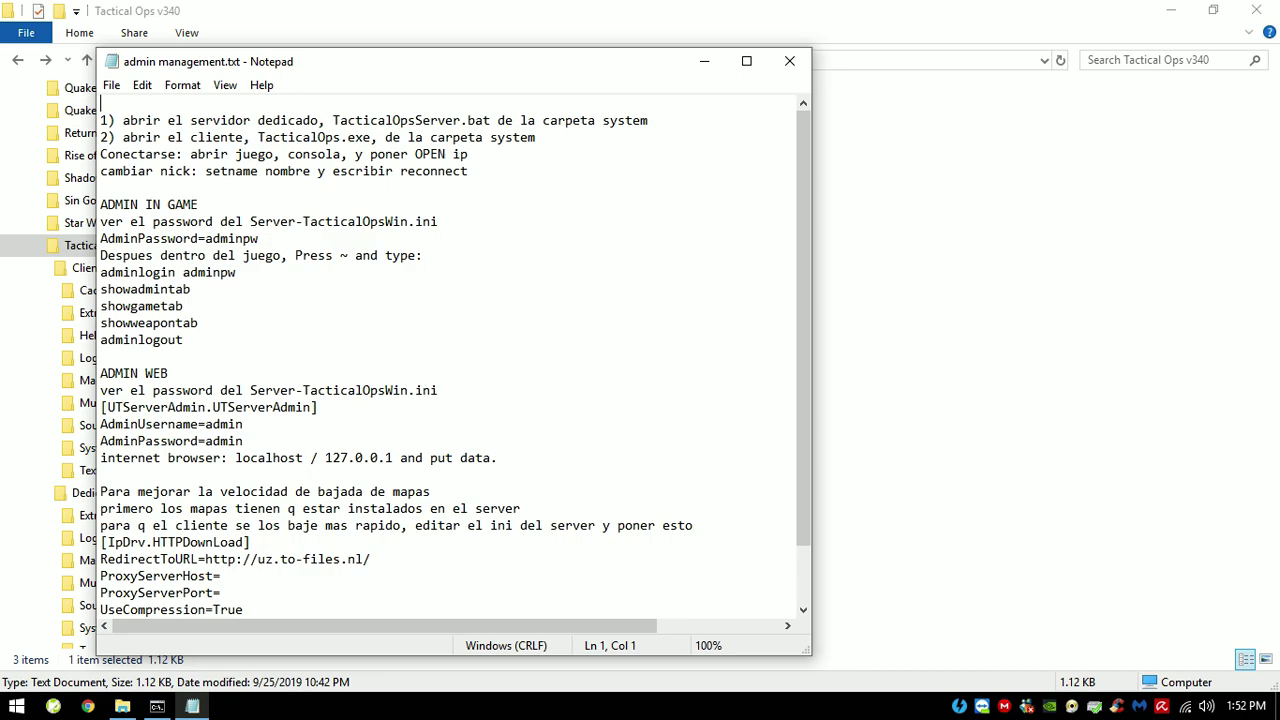
{"action": "left_click", "coordinate": [197, 204]}
{"action": "key", "text": "shift+Home"}
{"action": "left_click", "coordinate": [168, 373]}
{"action": "key", "text": "shift+Home"}
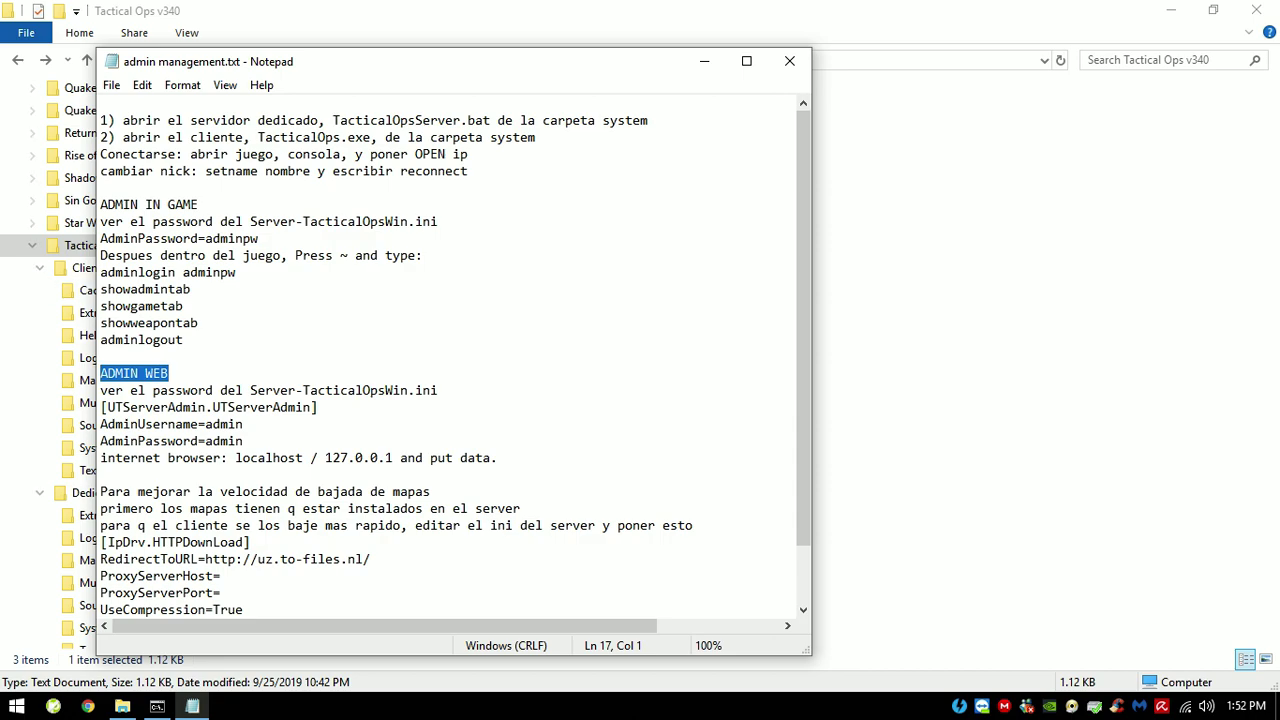
{"action": "key", "text": "Right"}
Step: Close the notes and open the server INI from Dedicated Server\System in Notepad
{"action": "key", "text": "alt+F4"}
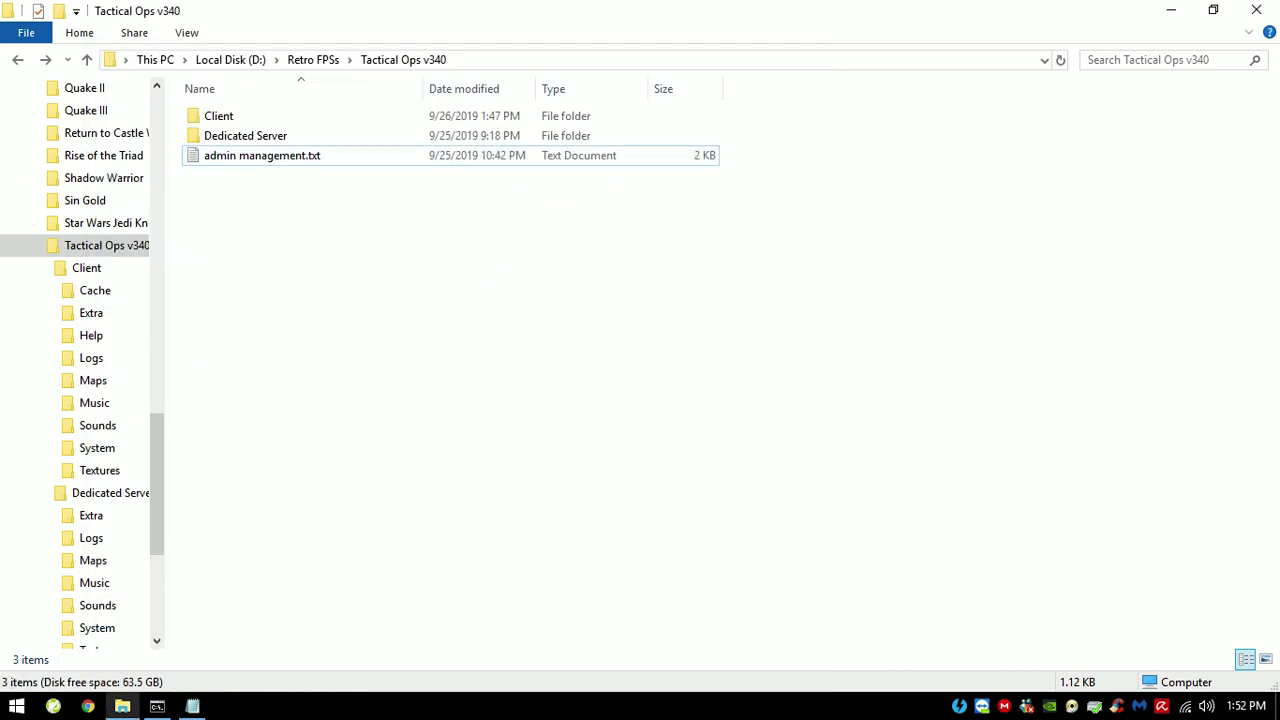
{"action": "double_click", "coordinate": [245, 135]}
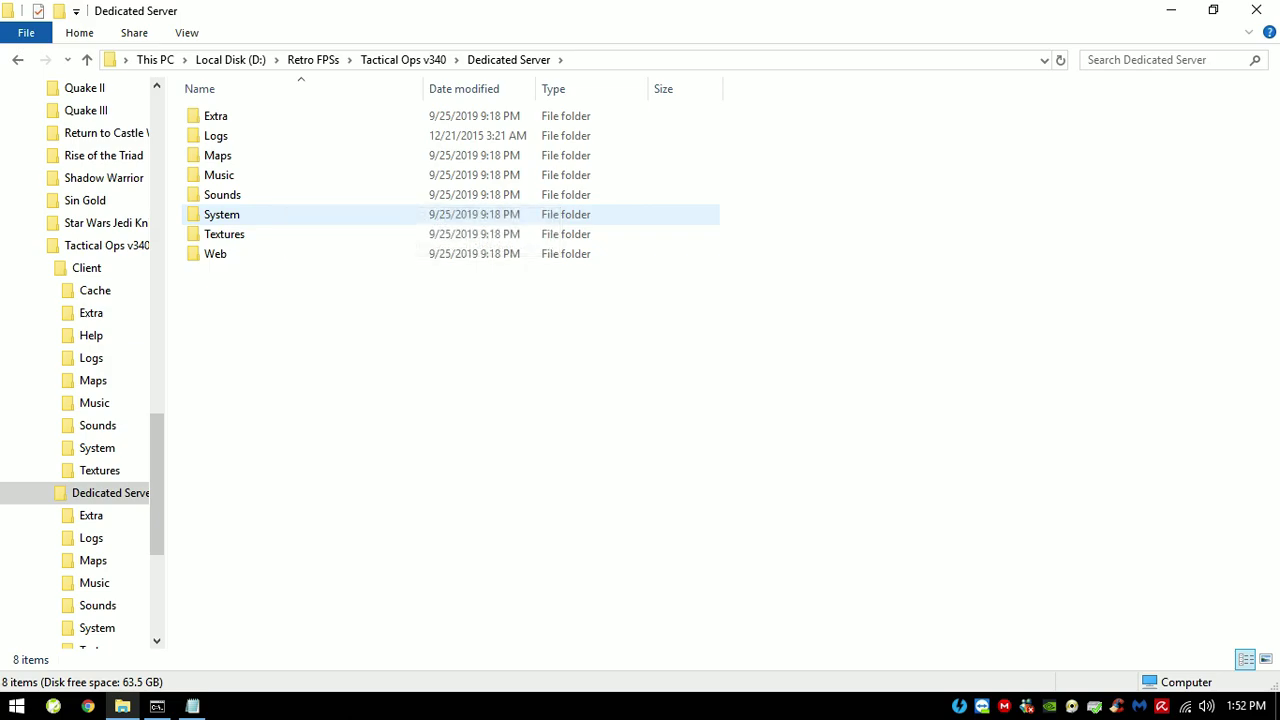
{"action": "double_click", "coordinate": [221, 214]}
{"action": "scroll", "coordinate": [450, 385], "scroll_direction": "down", "scroll_amount": 20}
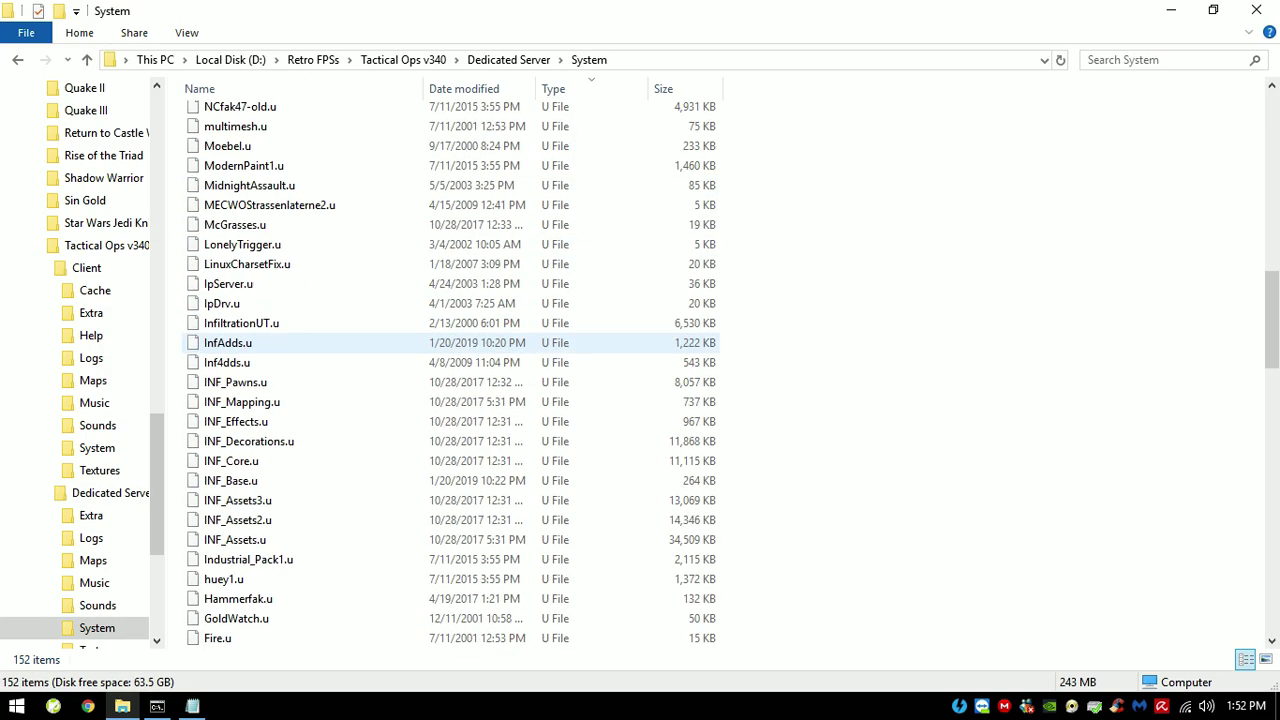
{"action": "scroll", "coordinate": [450, 400], "scroll_direction": "down", "scroll_amount": 20}
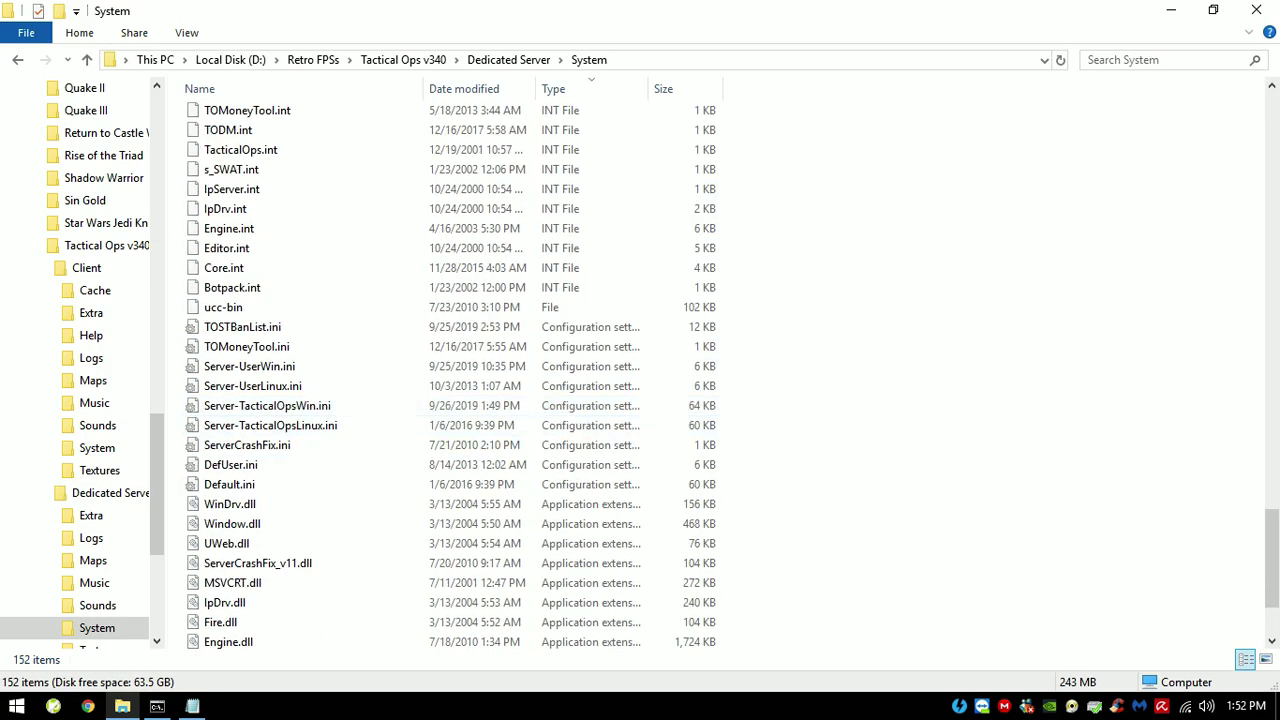
{"action": "double_click", "coordinate": [265, 405]}
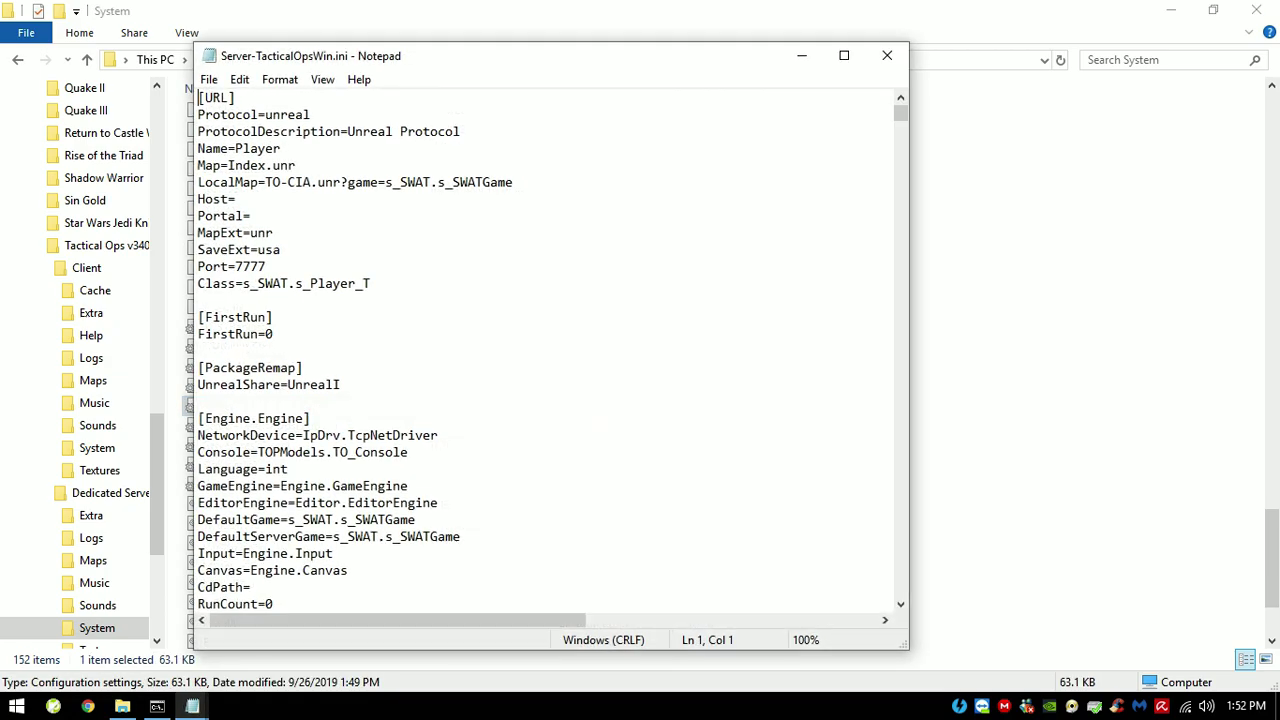
Step: Copy the [UTServerAdmin.UTServerAdmin] header line from the admin notes
{"action": "mouse_move", "coordinate": [192, 706]}
{"action": "left_click", "coordinate": [107, 615]}
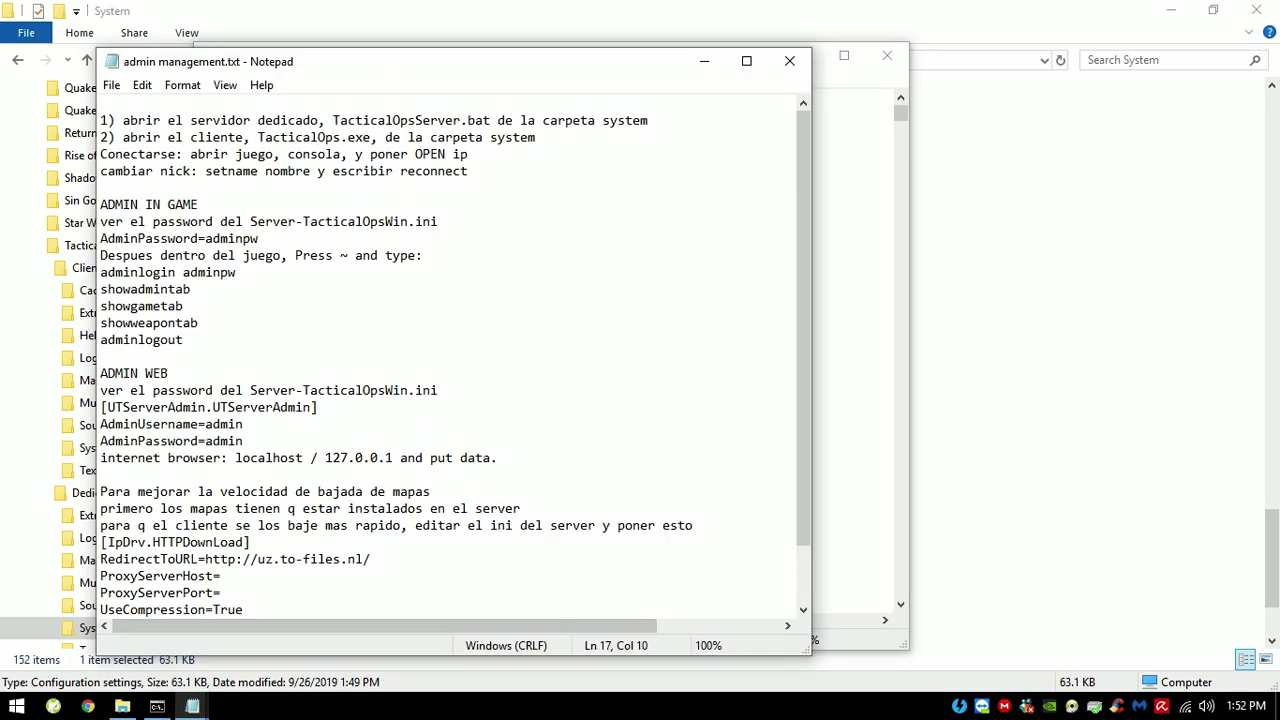
{"action": "left_click_drag", "start_coordinate": [318, 407], "coordinate": [101, 407]}
{"action": "right_click", "coordinate": [129, 405]}
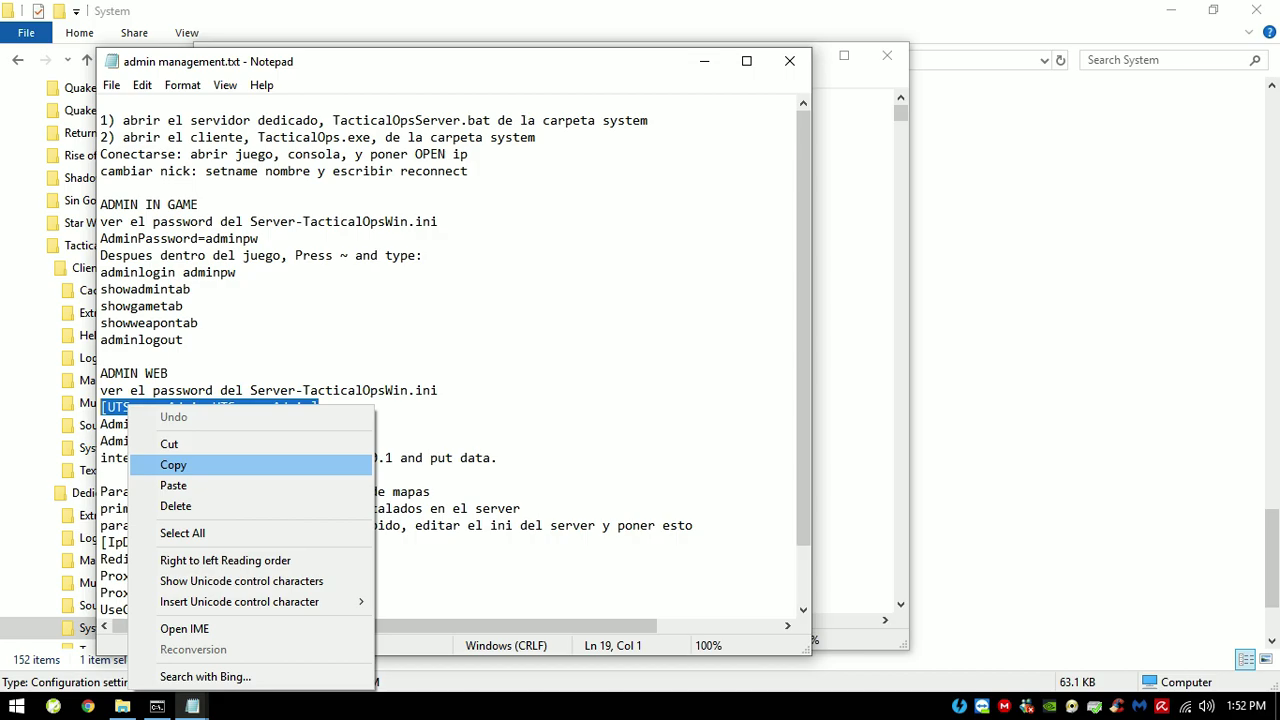
{"action": "left_click", "coordinate": [173, 464]}
Step: Search the INI for the pasted header to jump to the UTServerAdmin section
{"action": "left_click", "coordinate": [850, 131]}
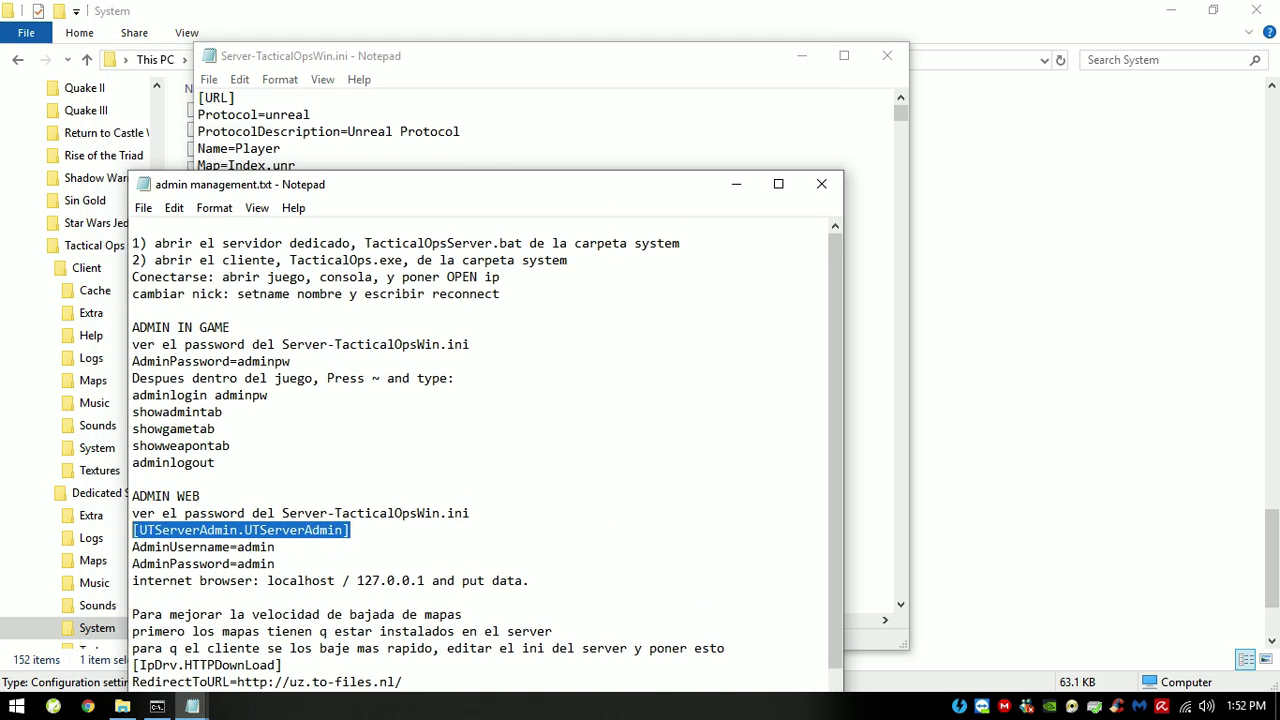
{"action": "key", "text": "ctrl+f"}
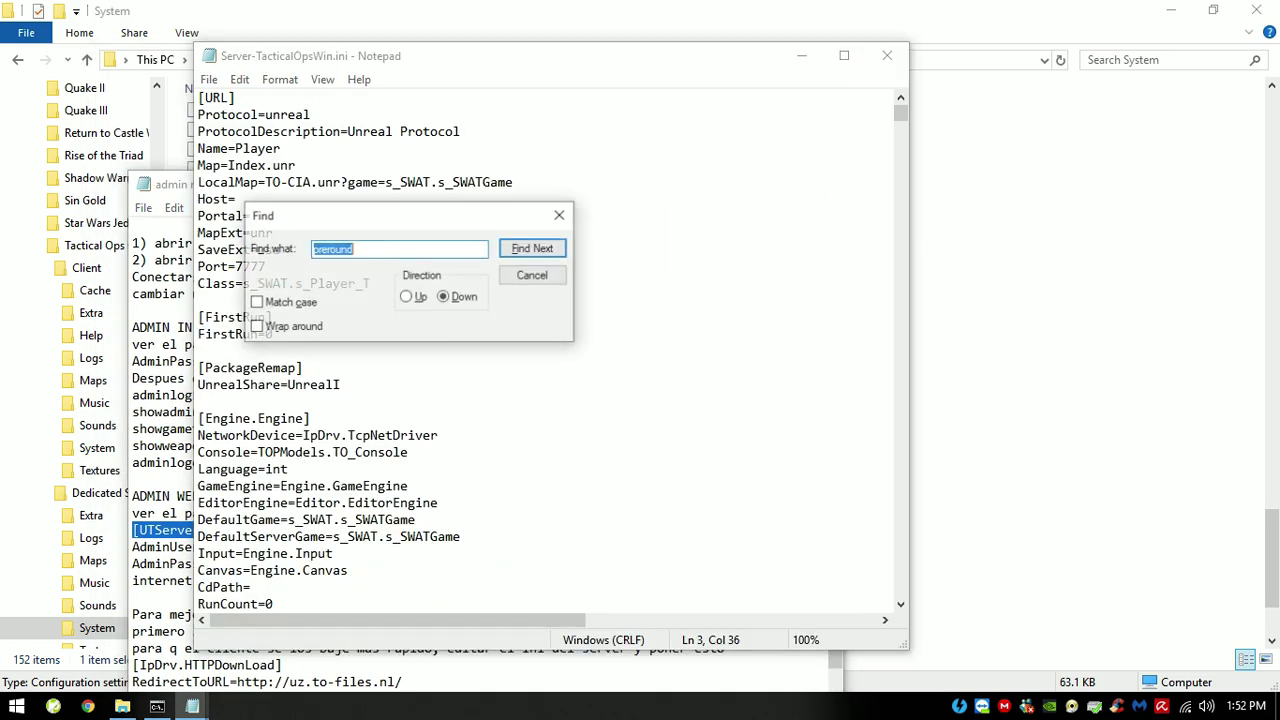
{"action": "key", "text": "ctrl+v"}
{"action": "key", "text": "Return"}
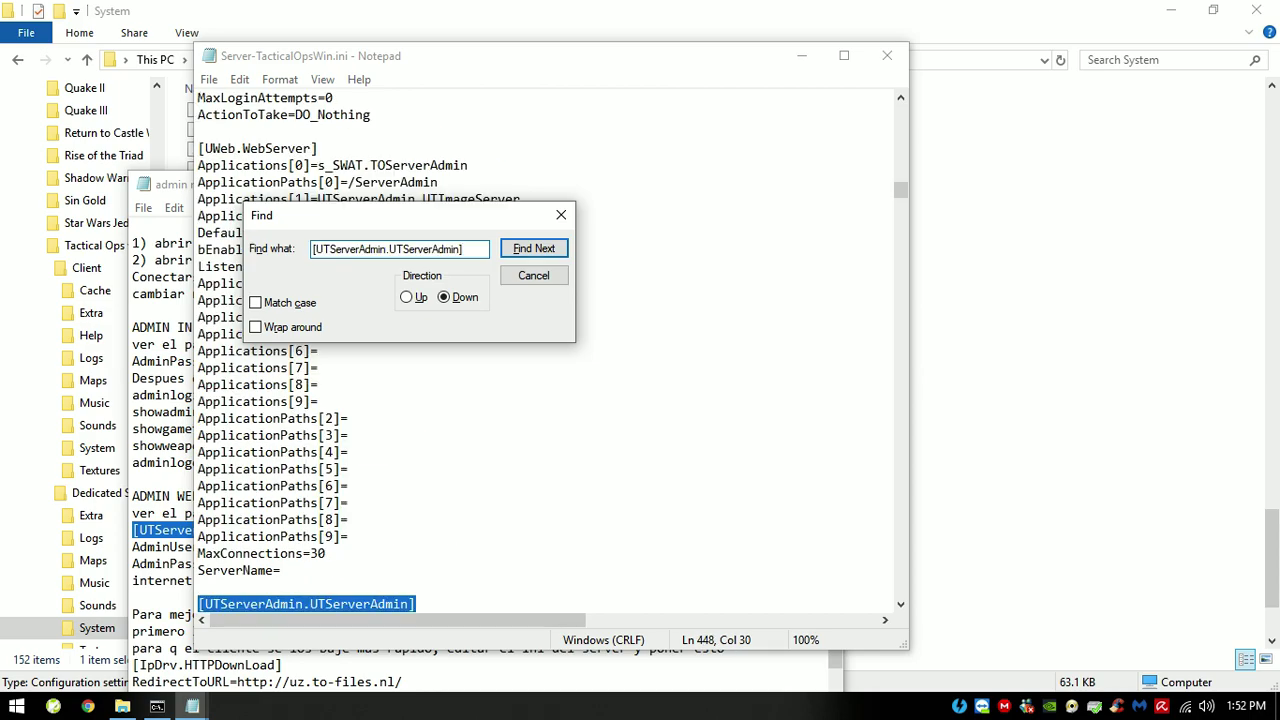
{"action": "key", "text": "Escape"}
Step: Review the web-admin username and password lines, then minimize the INI window
{"action": "scroll", "coordinate": [545, 350], "scroll_direction": "down", "scroll_amount": 3}
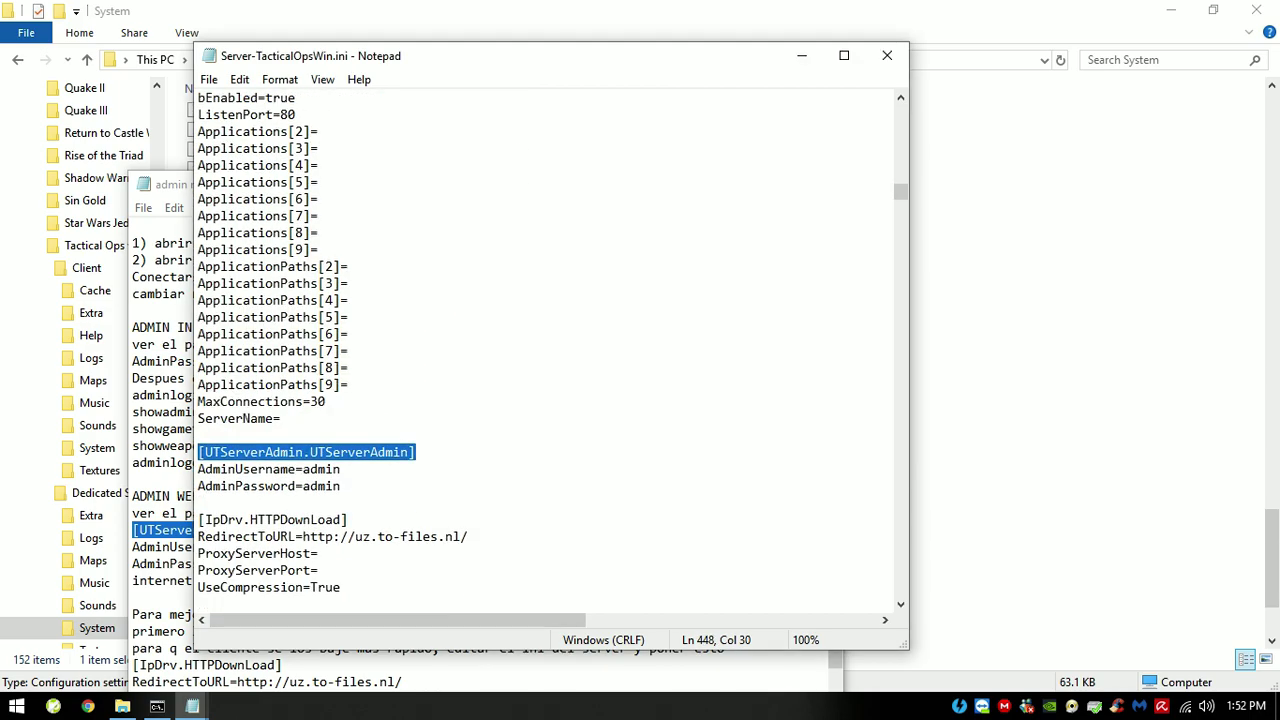
{"action": "left_click_drag", "start_coordinate": [341, 486], "coordinate": [197, 469]}
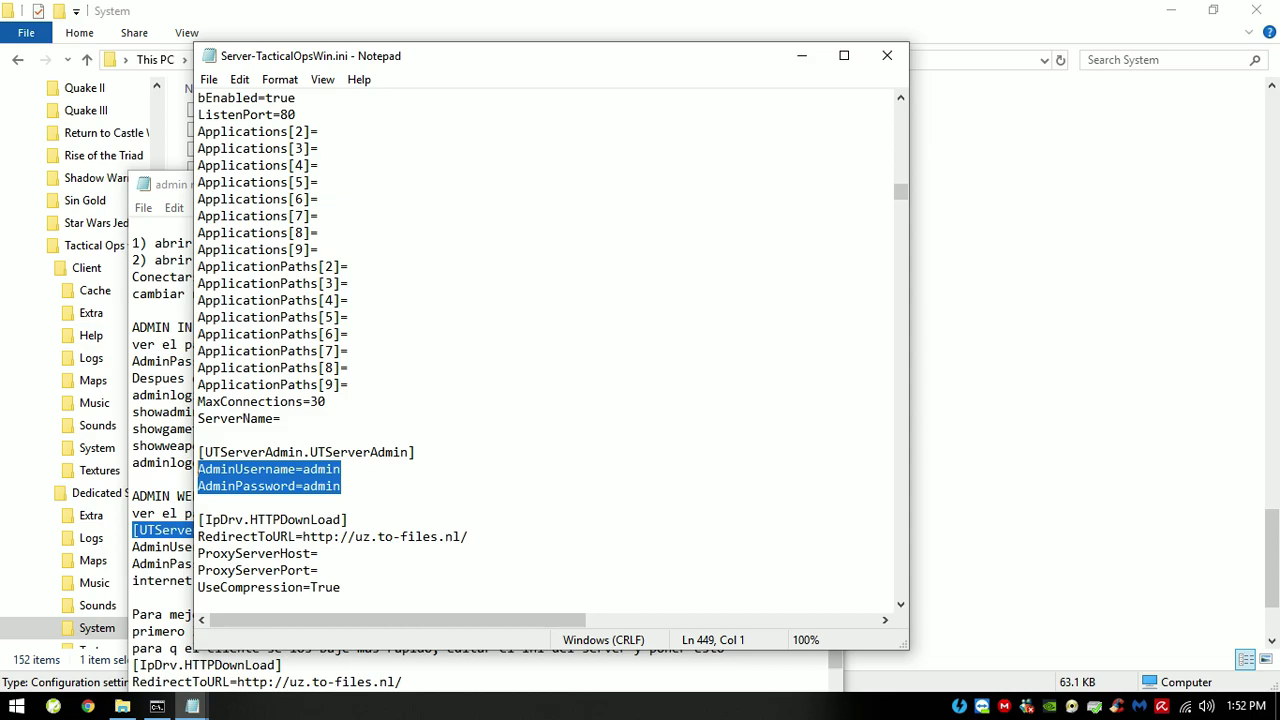
{"action": "left_click", "coordinate": [341, 486]}
{"action": "left_click", "coordinate": [801, 55]}
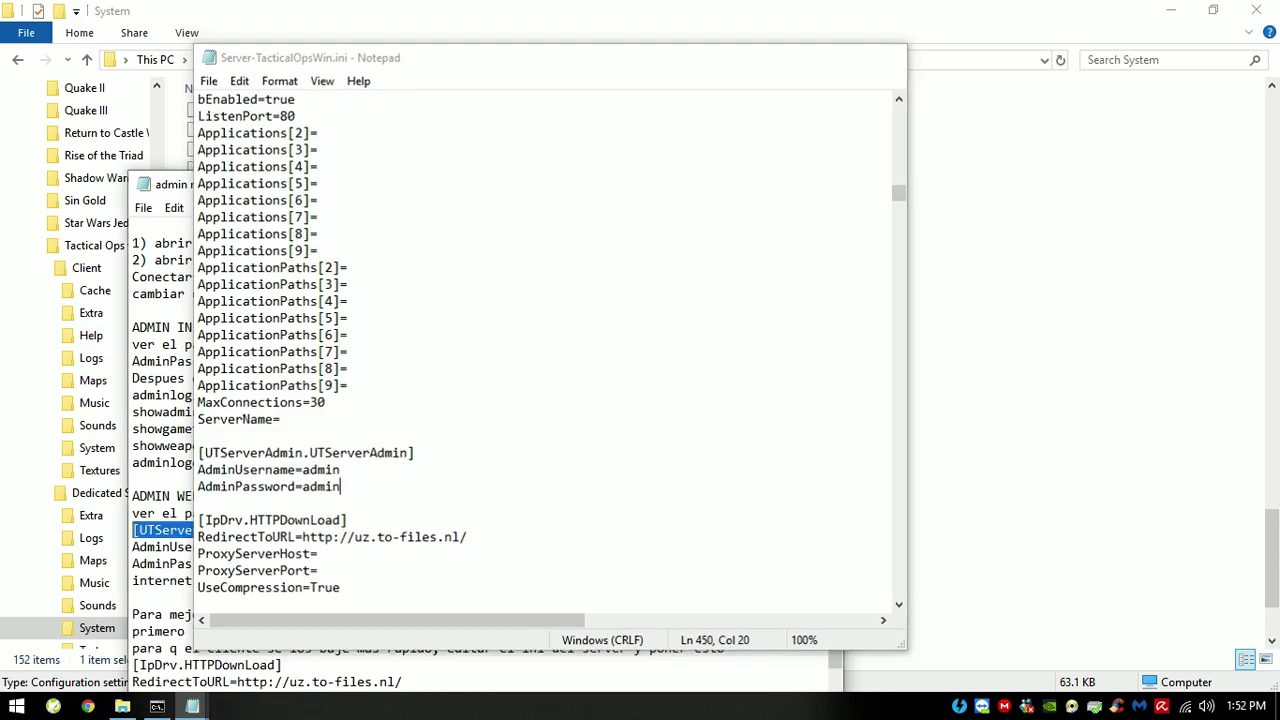
{"action": "left_click", "coordinate": [157, 706]}
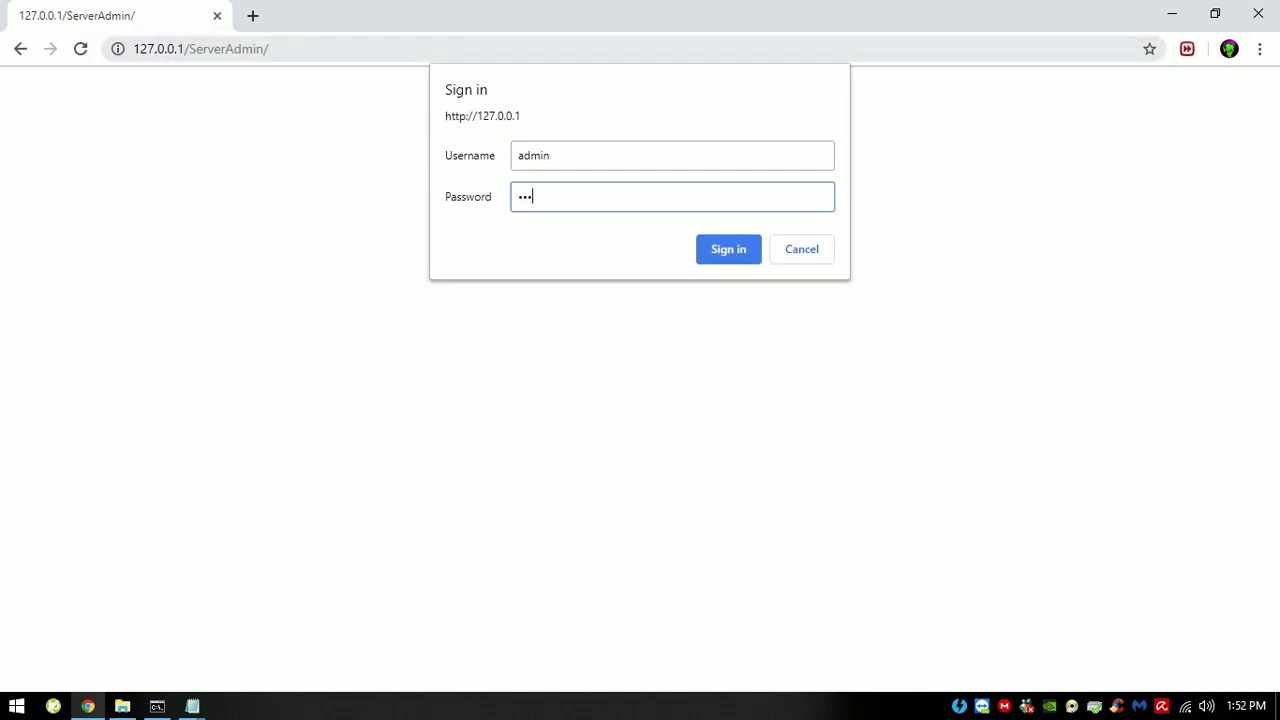
Step: Sign in to web admin, then view the Switch Map list, Server Console, Player List and Current Game pages
{"action": "key", "text": "Return"}
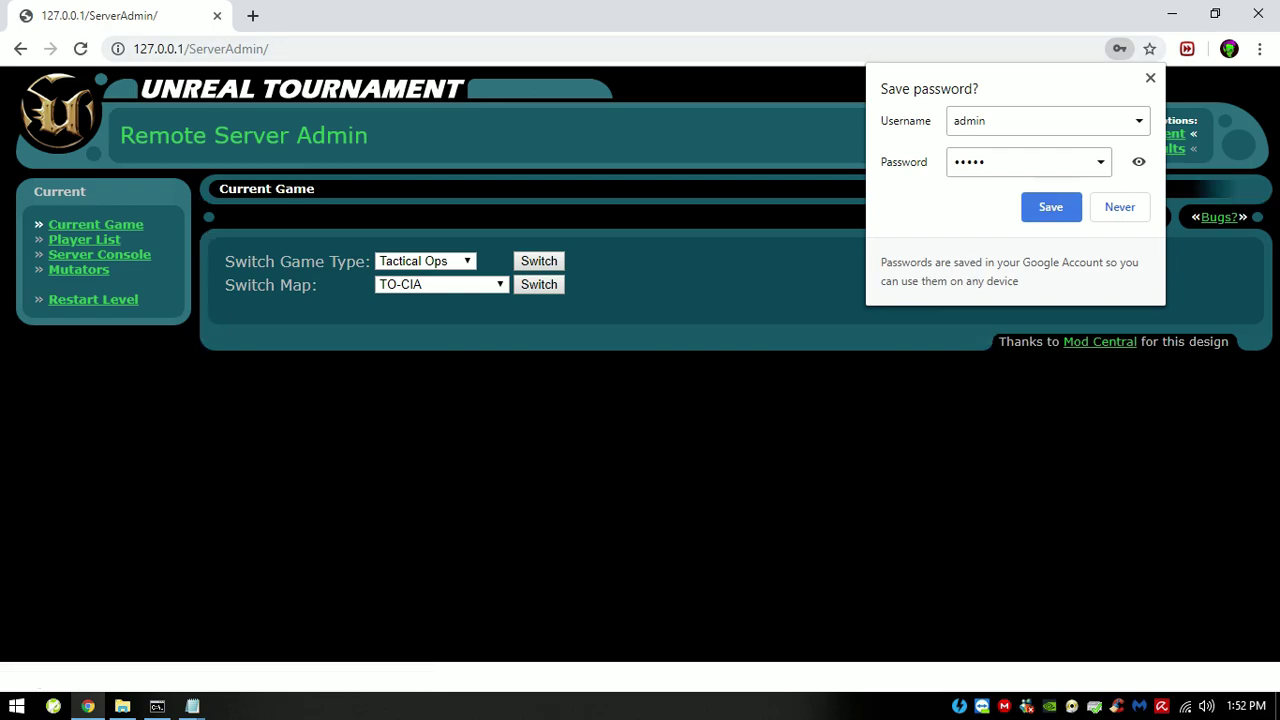
{"action": "left_click", "coordinate": [440, 284]}
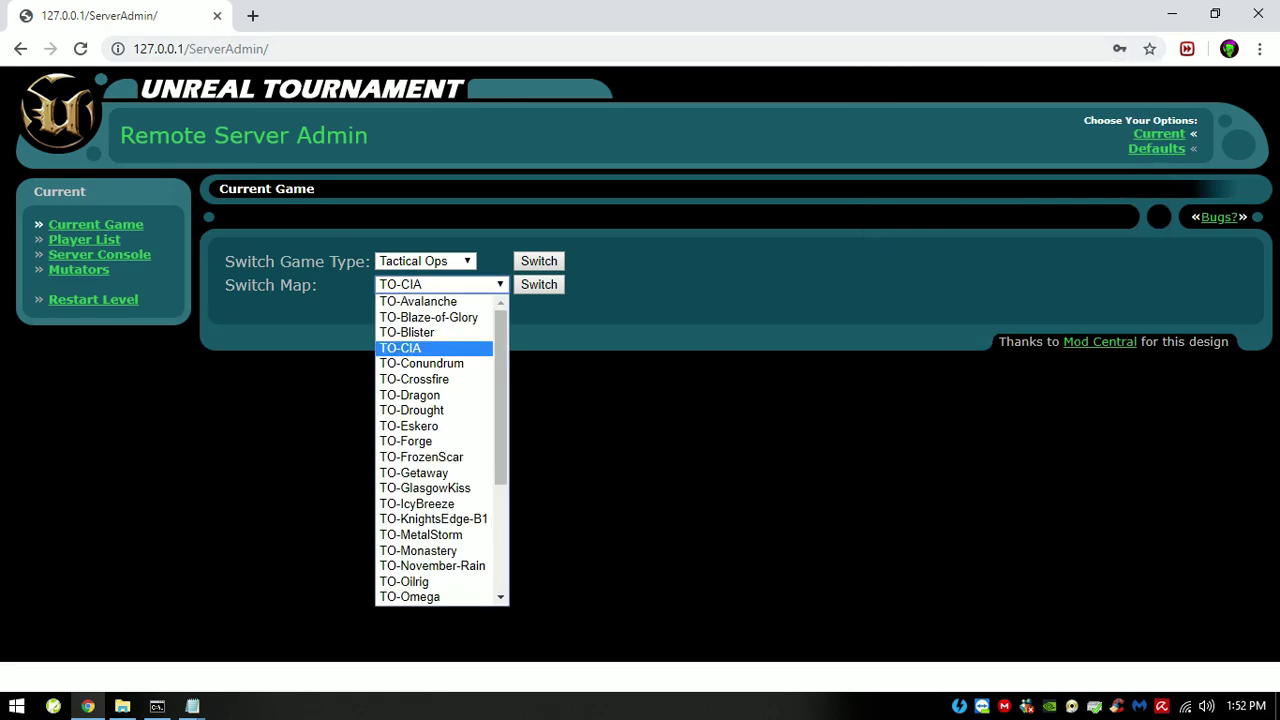
{"action": "key", "text": "Escape"}
{"action": "left_click", "coordinate": [99, 254]}
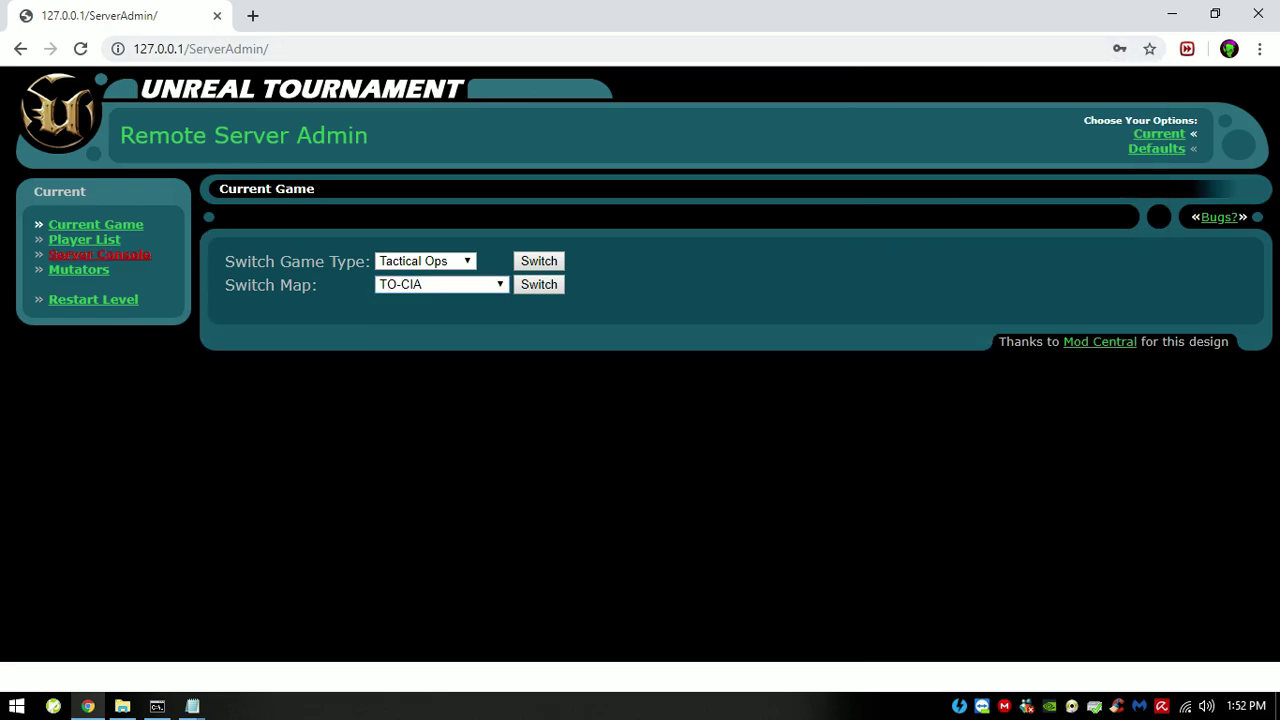
{"action": "left_click", "coordinate": [84, 239]}
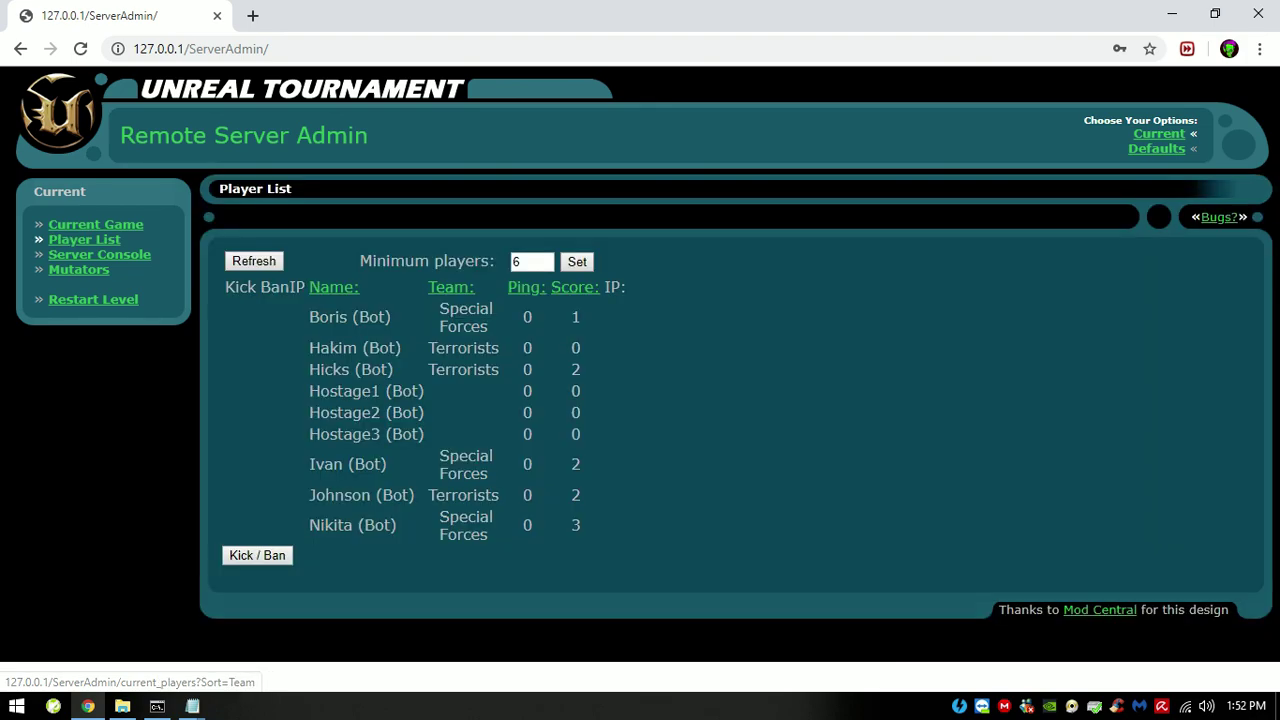
{"action": "left_click", "coordinate": [95, 224]}
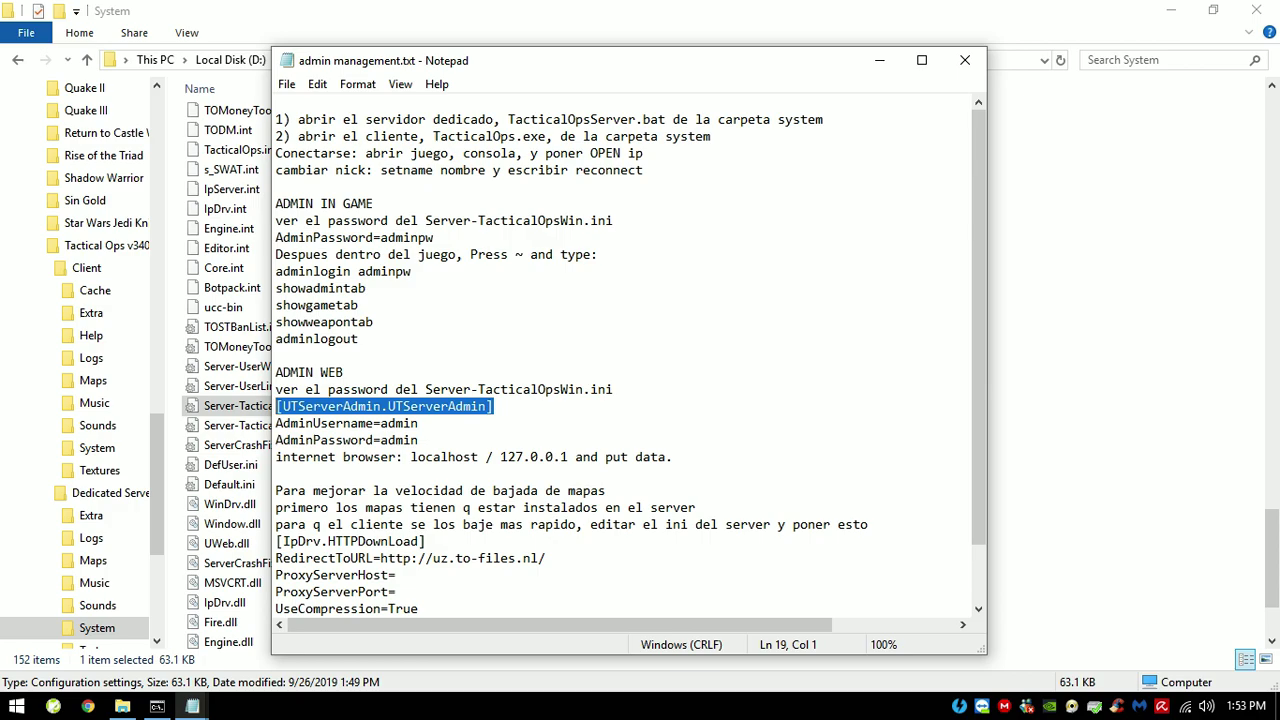
Step: Copy the in-game AdminPassword line from the admin notes
{"action": "left_click_drag", "start_coordinate": [433, 237], "coordinate": [282, 237]}
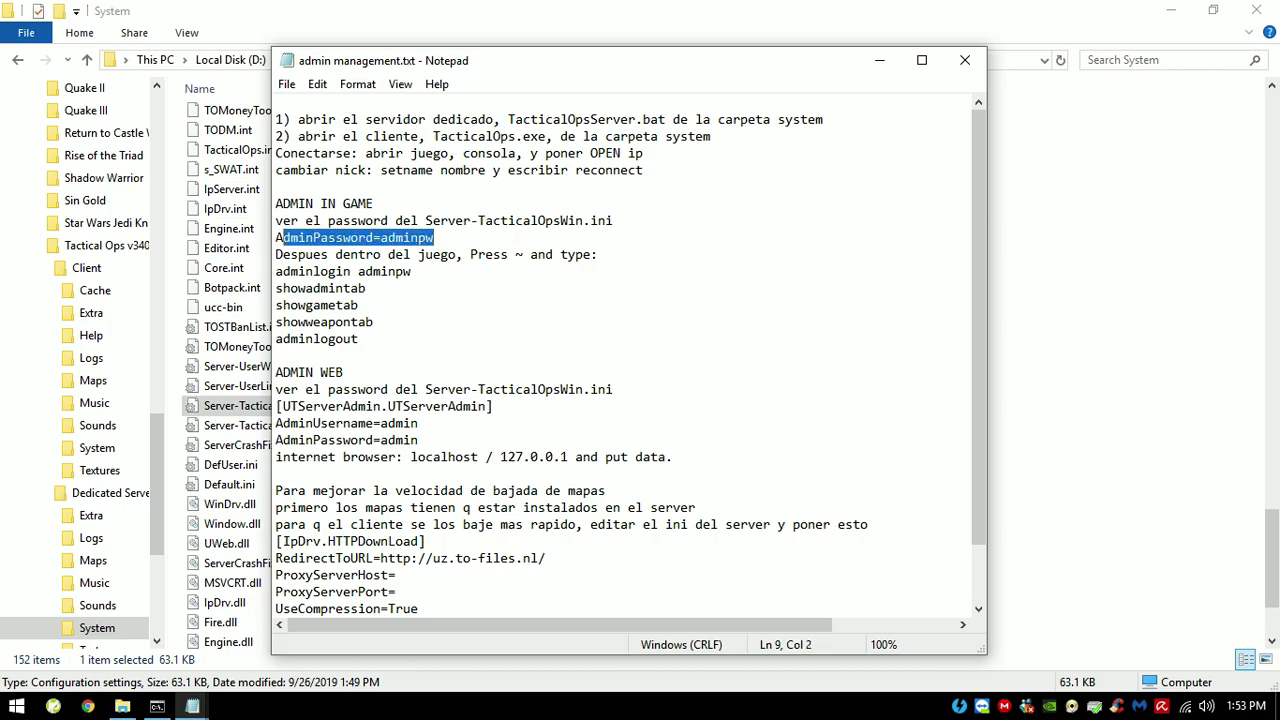
{"action": "right_click", "coordinate": [305, 237]}
{"action": "left_click", "coordinate": [330, 295]}
Step: Find the pasted AdminPassword line under [Engine.GameInfo] in the server INI using Edit > Find
{"action": "left_click", "coordinate": [192, 706]}
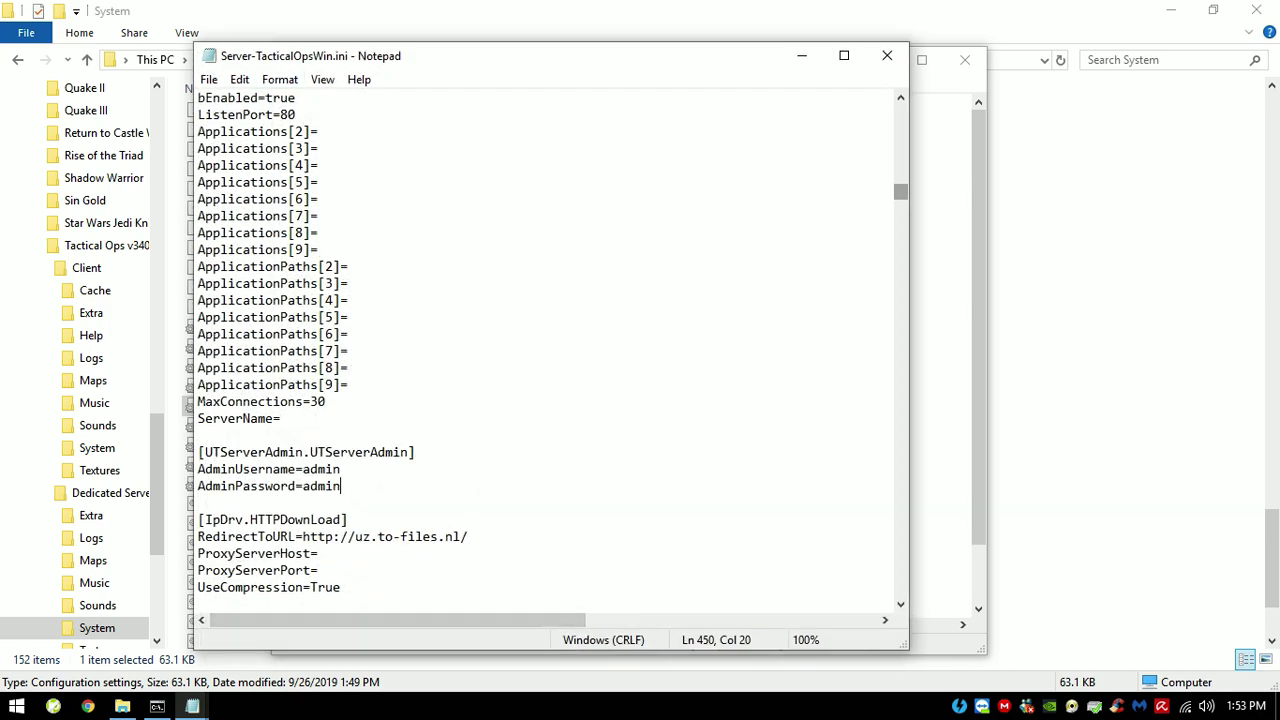
{"action": "left_click_drag", "start_coordinate": [908, 190], "coordinate": [896, 112]}
{"action": "left_click", "coordinate": [240, 97]}
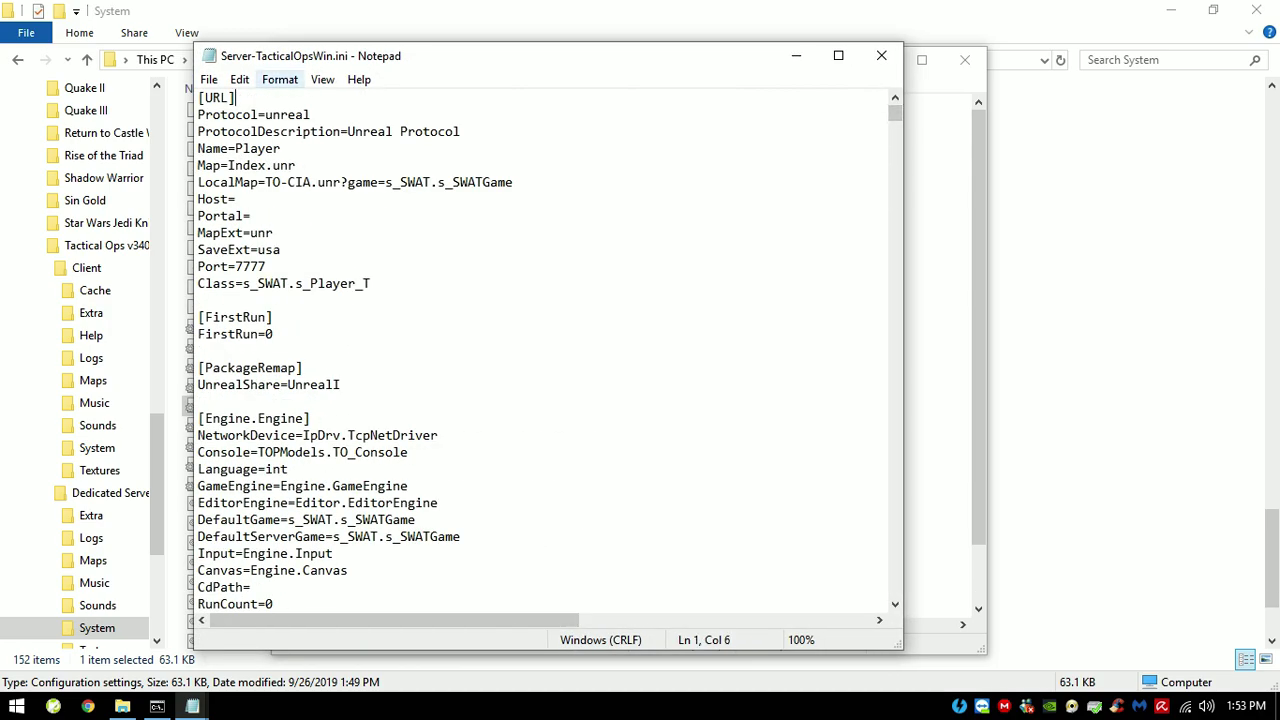
{"action": "left_click", "coordinate": [240, 79]}
{"action": "left_click", "coordinate": [270, 240]}
{"action": "right_click", "coordinate": [386, 248]}
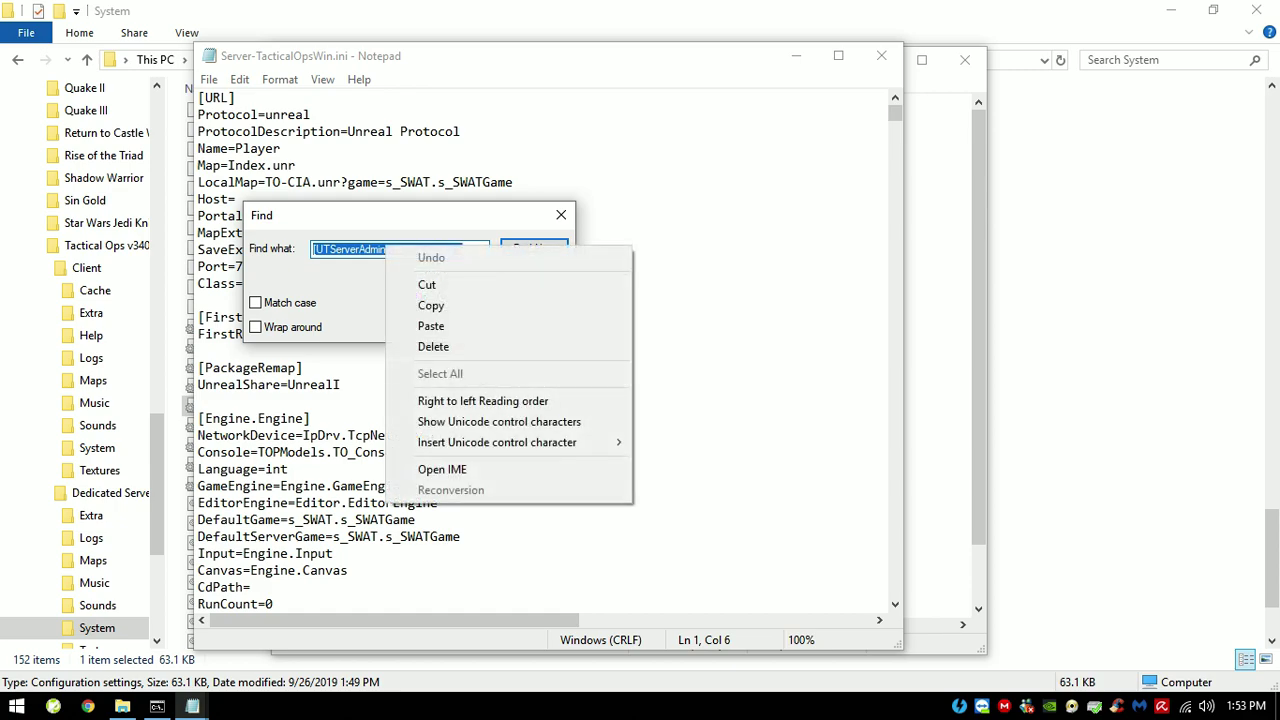
{"action": "left_click", "coordinate": [431, 326]}
{"action": "left_click", "coordinate": [531, 248]}
{"action": "left_click", "coordinate": [530, 275]}
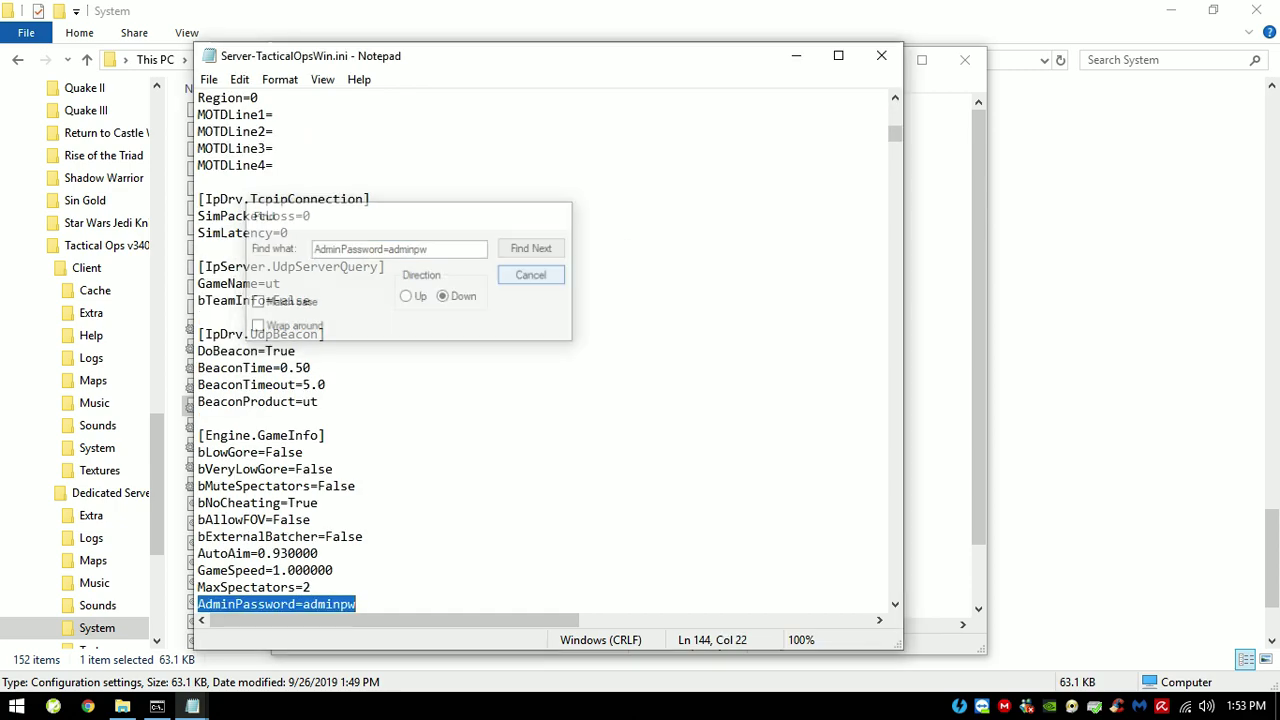
{"action": "scroll", "coordinate": [545, 350], "scroll_direction": "down", "scroll_amount": 2}
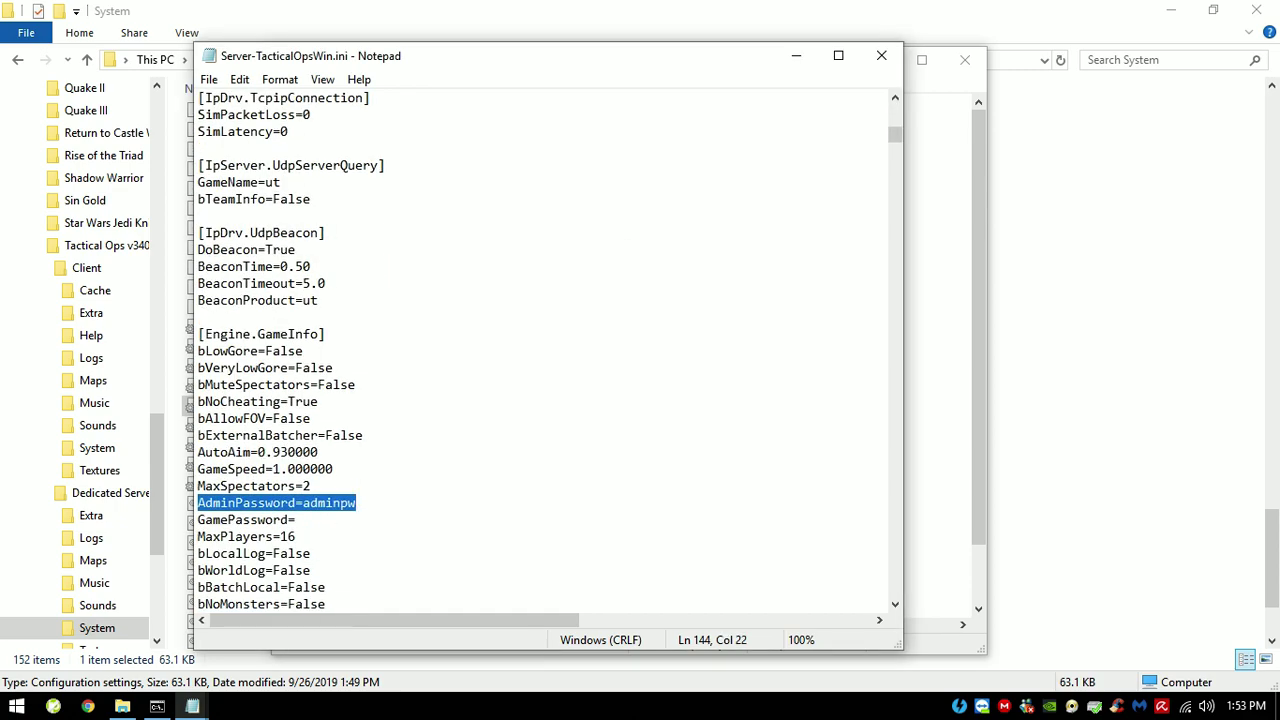
{"action": "left_click_drag", "start_coordinate": [326, 334], "coordinate": [198, 334]}
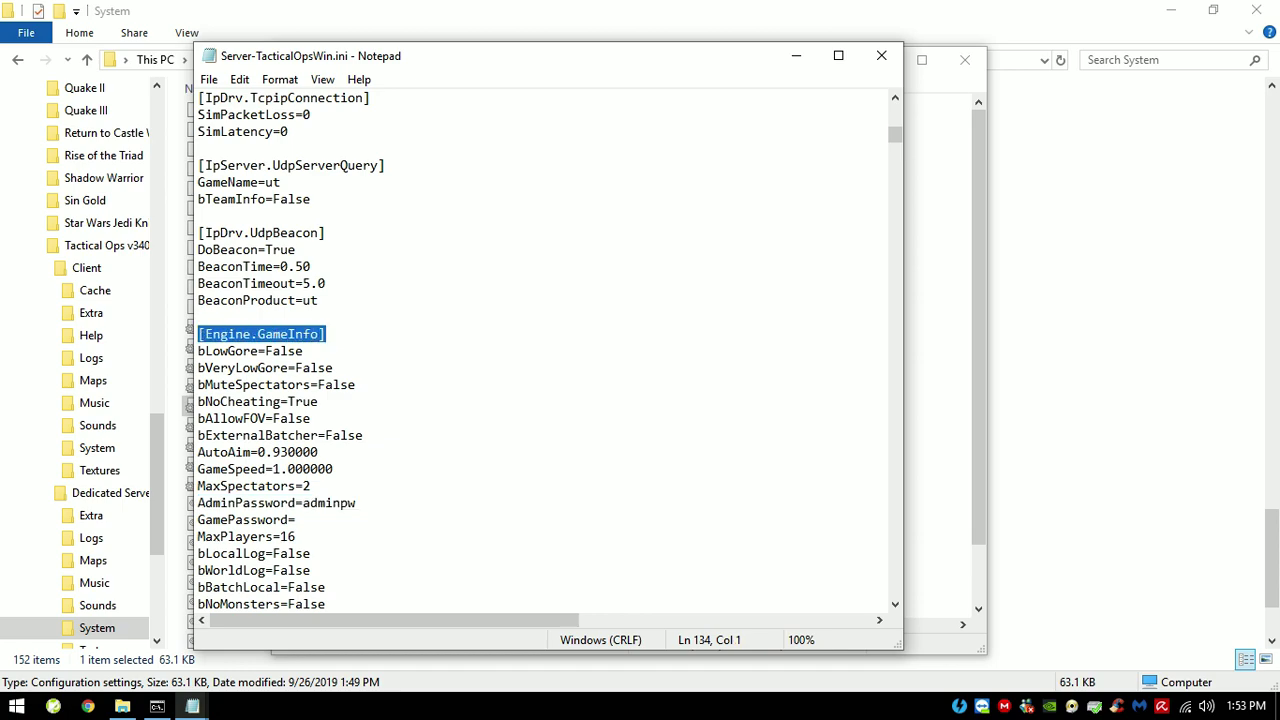
{"action": "left_click_drag", "start_coordinate": [302, 503], "coordinate": [198, 503]}
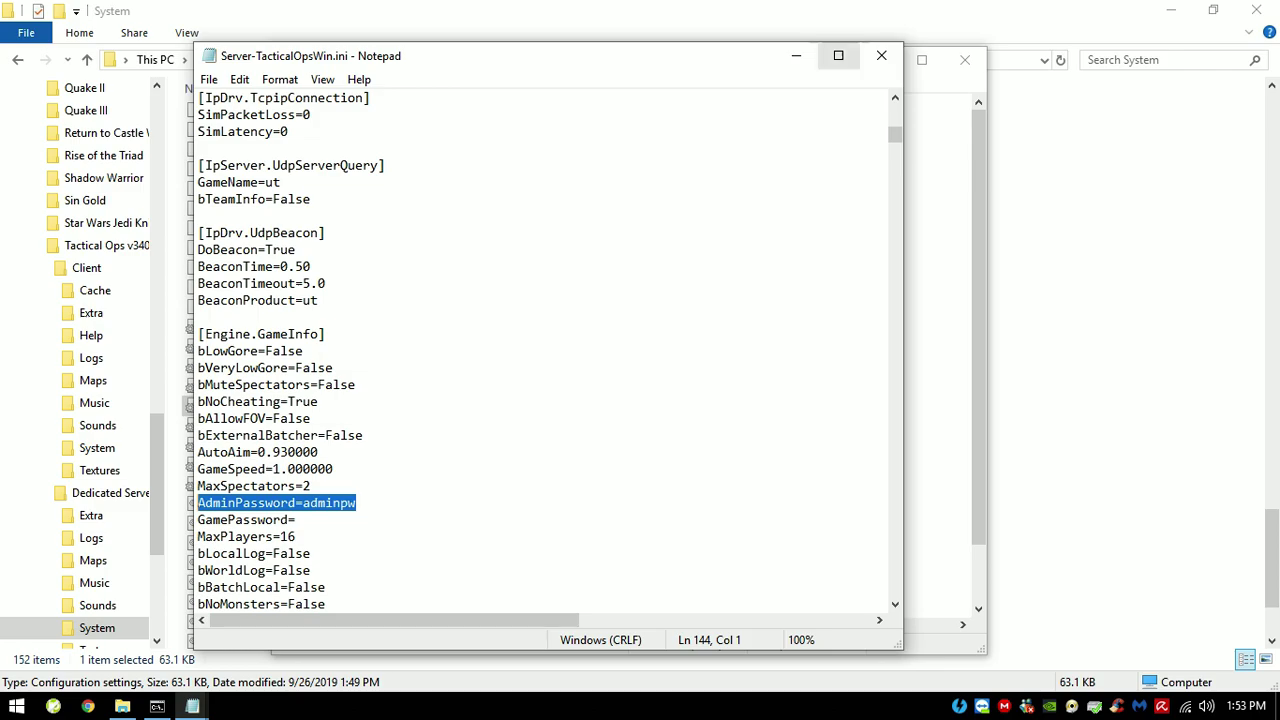
Step: Copy the adminlogin command line from the admin notes
{"action": "left_click", "coordinate": [908, 60]}
{"action": "left_click", "coordinate": [441, 254]}
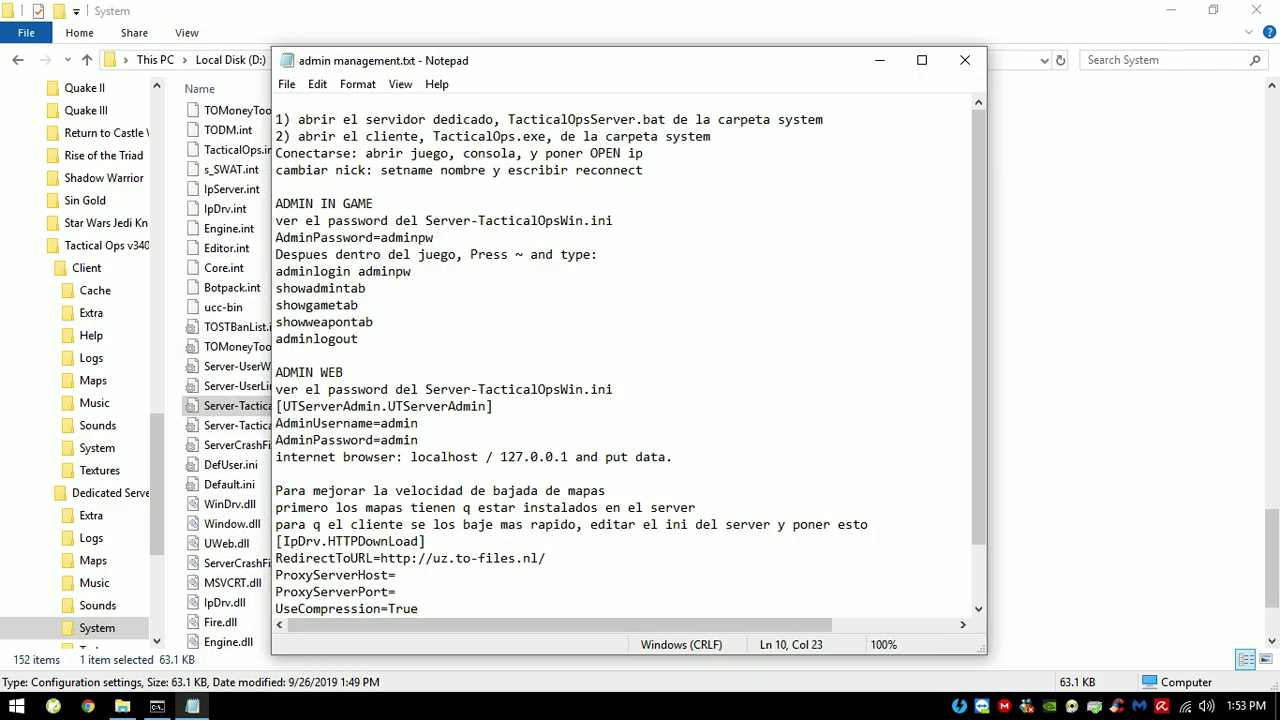
{"action": "left_click_drag", "start_coordinate": [412, 271], "coordinate": [275, 271]}
{"action": "right_click", "coordinate": [322, 272]}
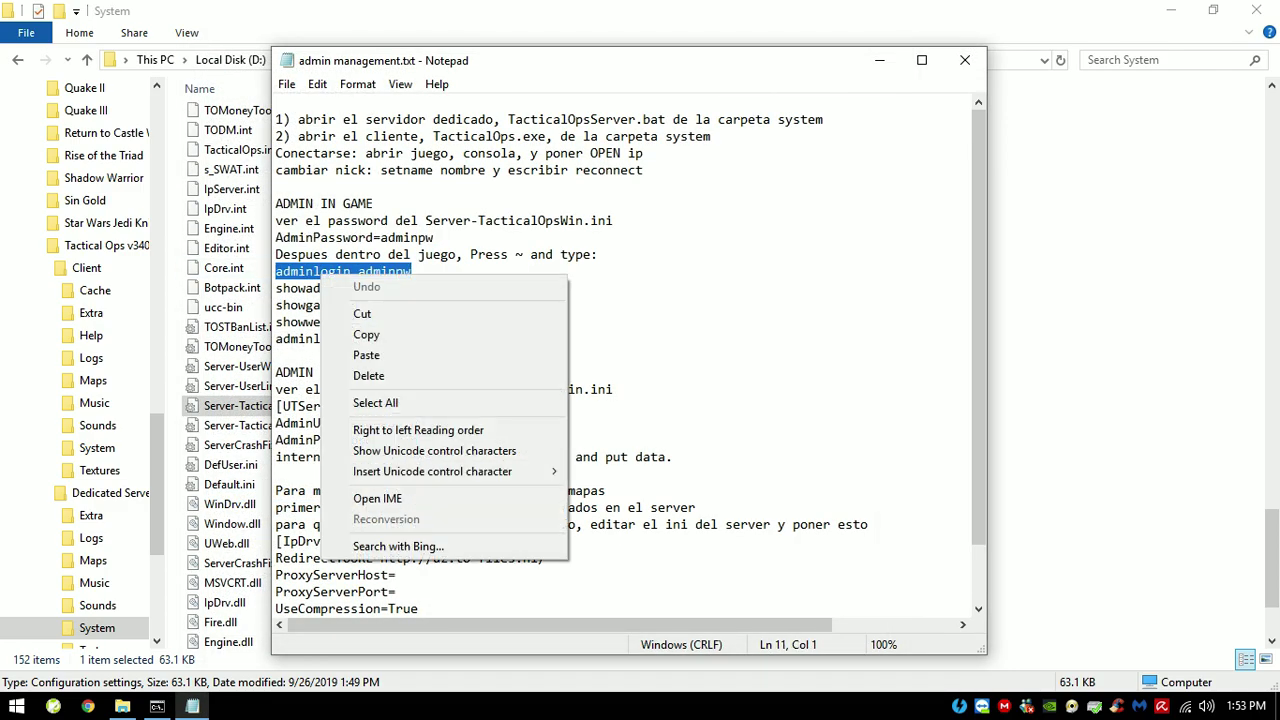
{"action": "left_click", "coordinate": [362, 335]}
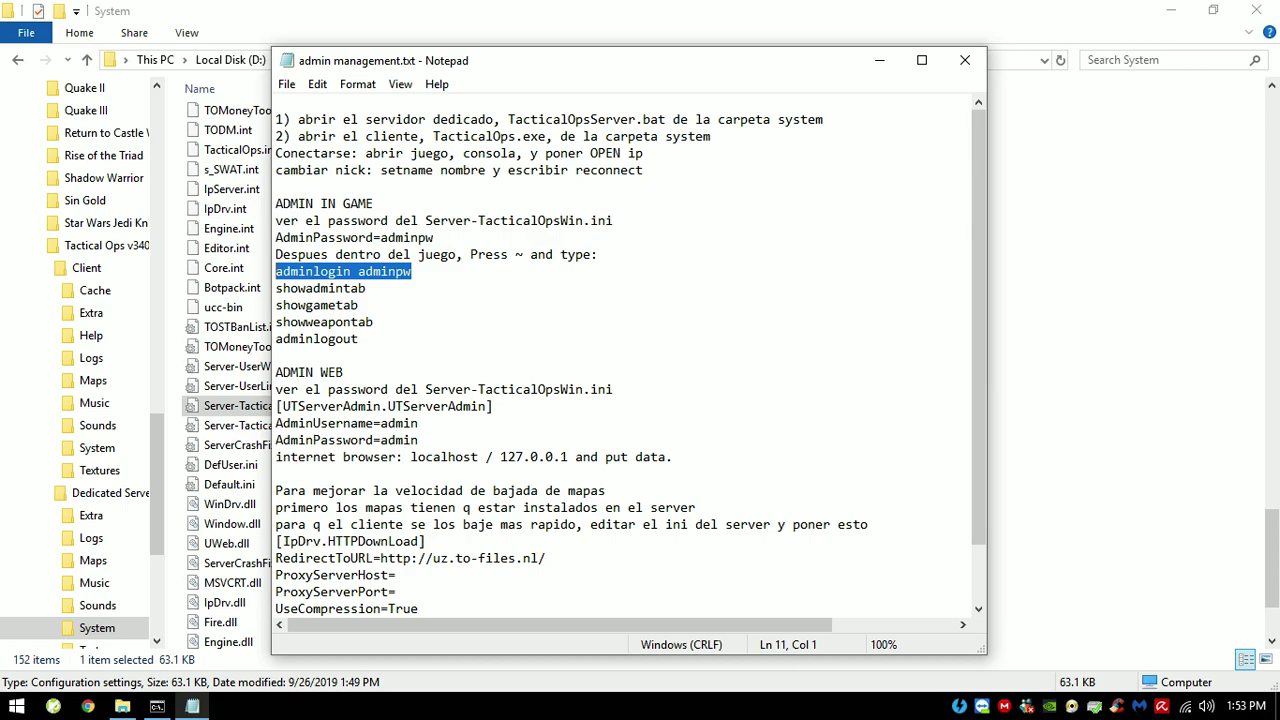
{"action": "left_click", "coordinate": [120, 706]}
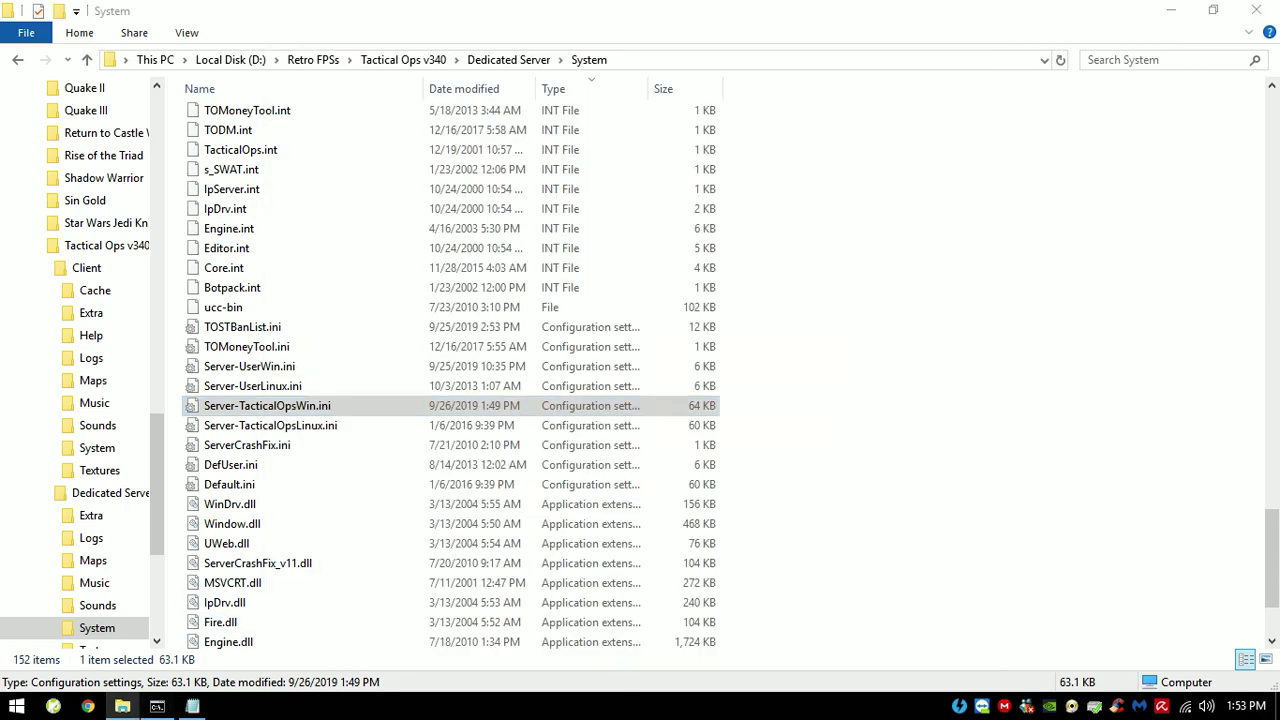
Step: Minimize the server console and launch TacticalOps.exe from the Client\System folder
{"action": "left_click", "coordinate": [157, 706]}
{"action": "left_click", "coordinate": [157, 706]}
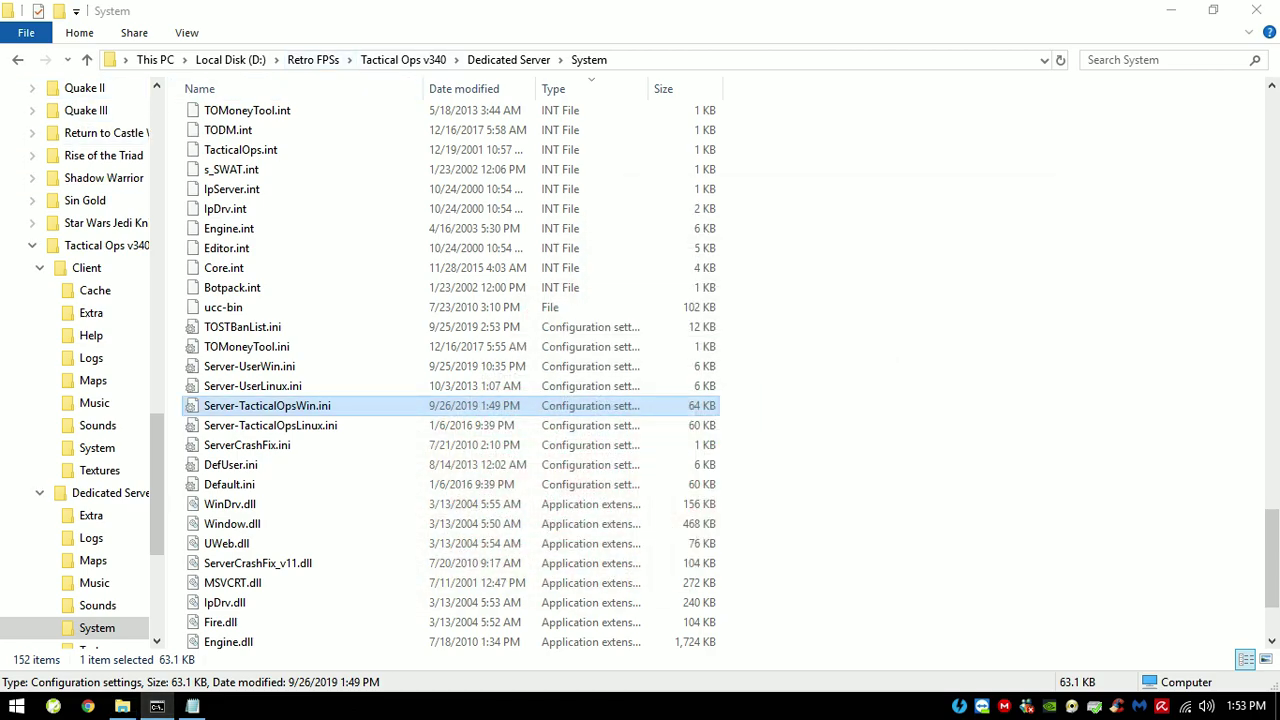
{"action": "left_click", "coordinate": [403, 60]}
{"action": "double_click", "coordinate": [218, 116]}
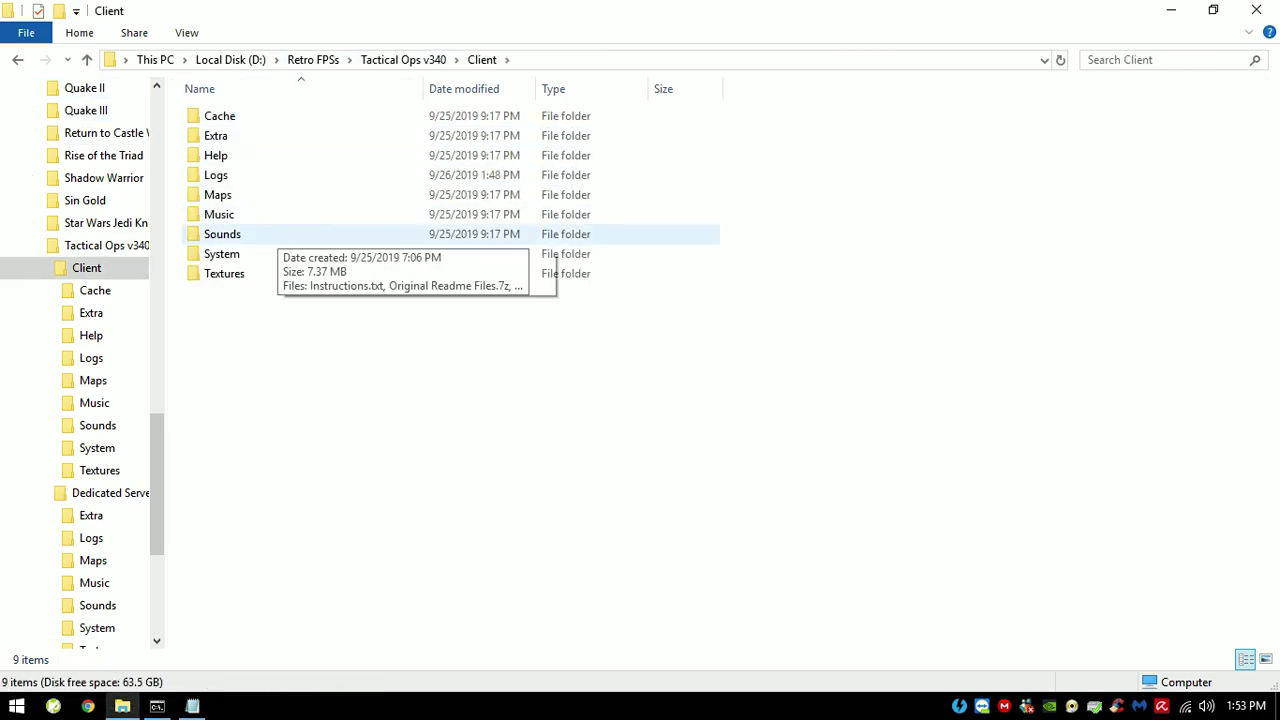
{"action": "left_click", "coordinate": [222, 254]}
{"action": "double_click", "coordinate": [222, 254]}
{"action": "double_click", "coordinate": [229, 115]}
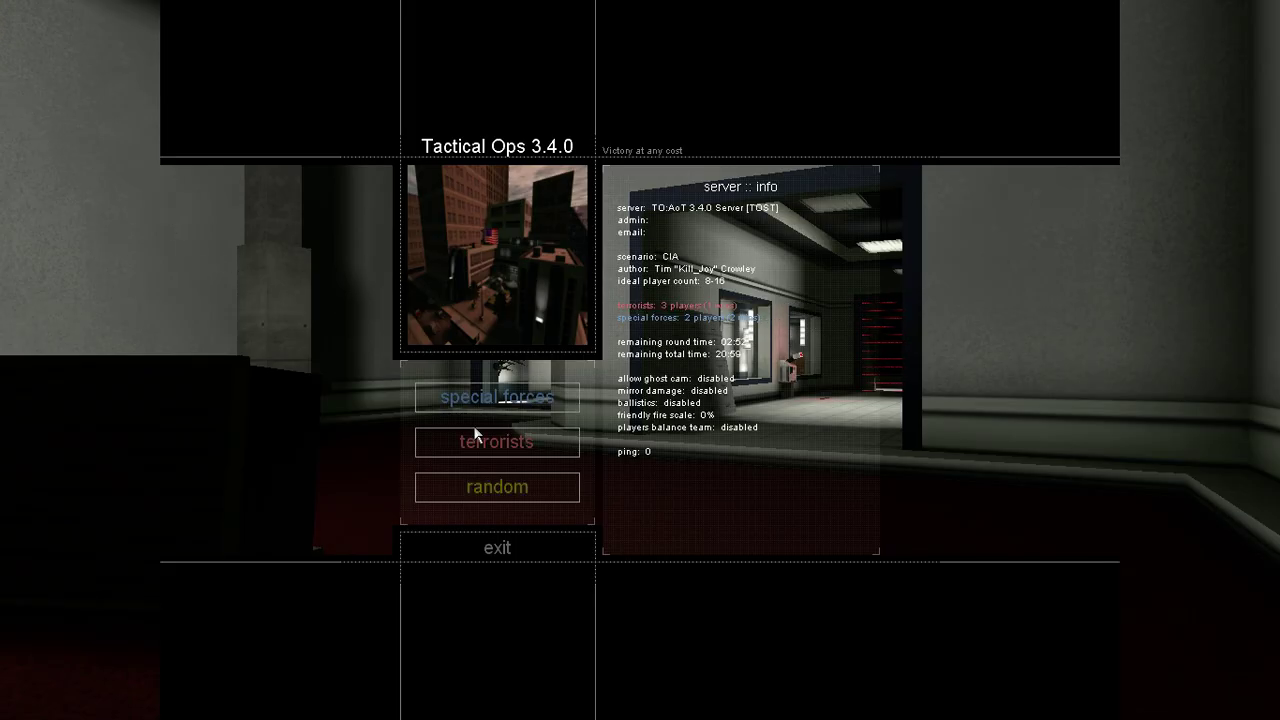
Step: Join the local match on the terrorists team and accept the player model
{"action": "left_click", "coordinate": [476, 440]}
{"action": "left_click", "coordinate": [497, 440]}
{"action": "left_click", "coordinate": [552, 440]}
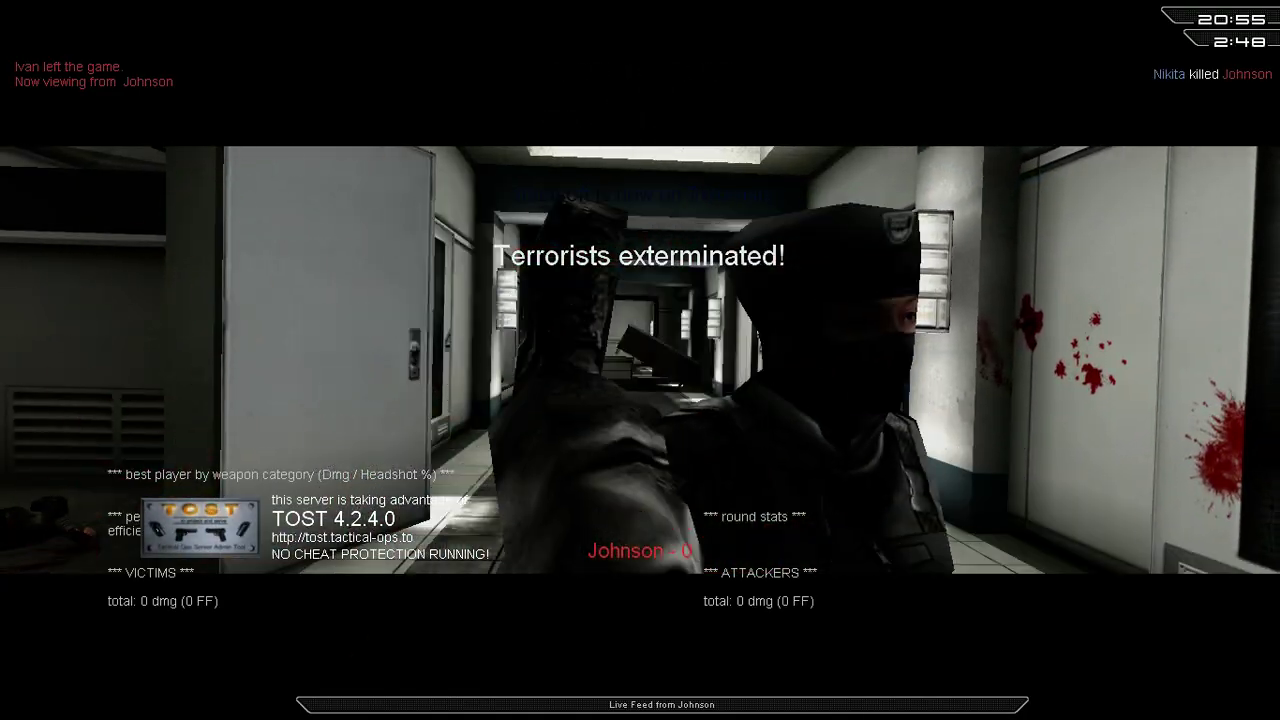
Step: Run 'mutate mkteams' in the in-game console to auto-balance the teams
{"action": "key", "text": "grave"}
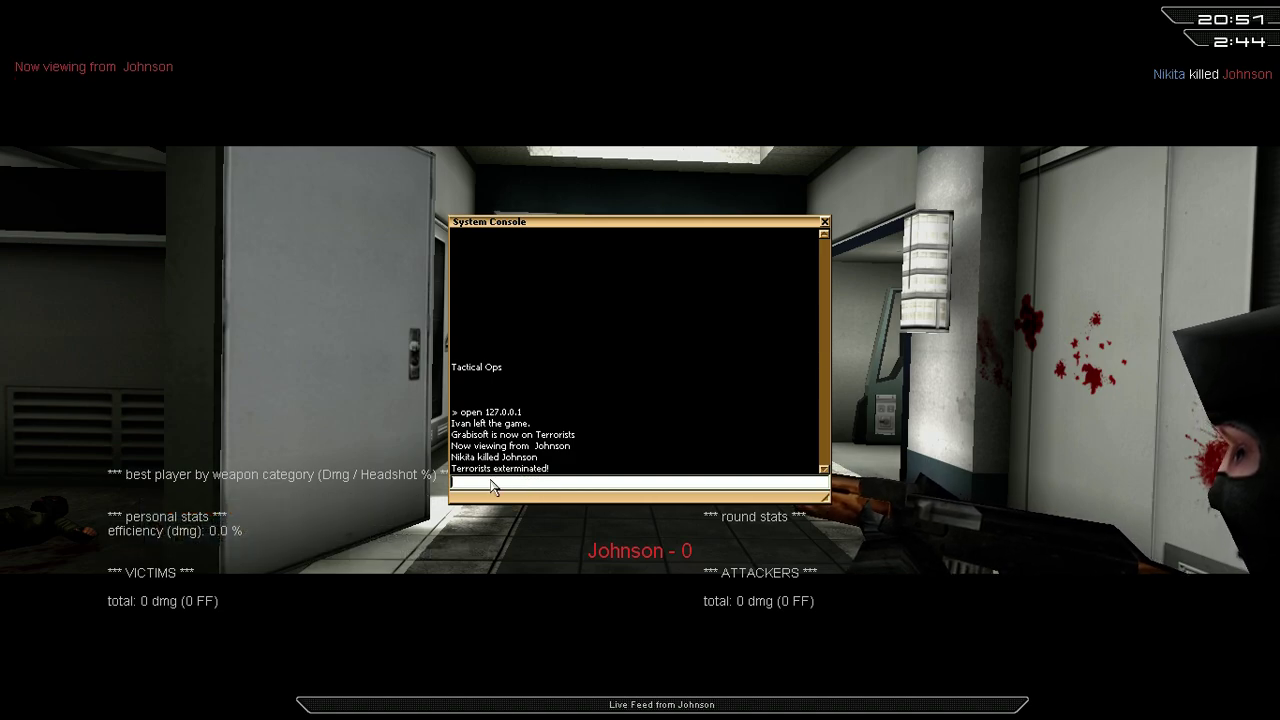
{"action": "type", "text": "mutate mkteams"}
{"action": "key", "text": "Return"}
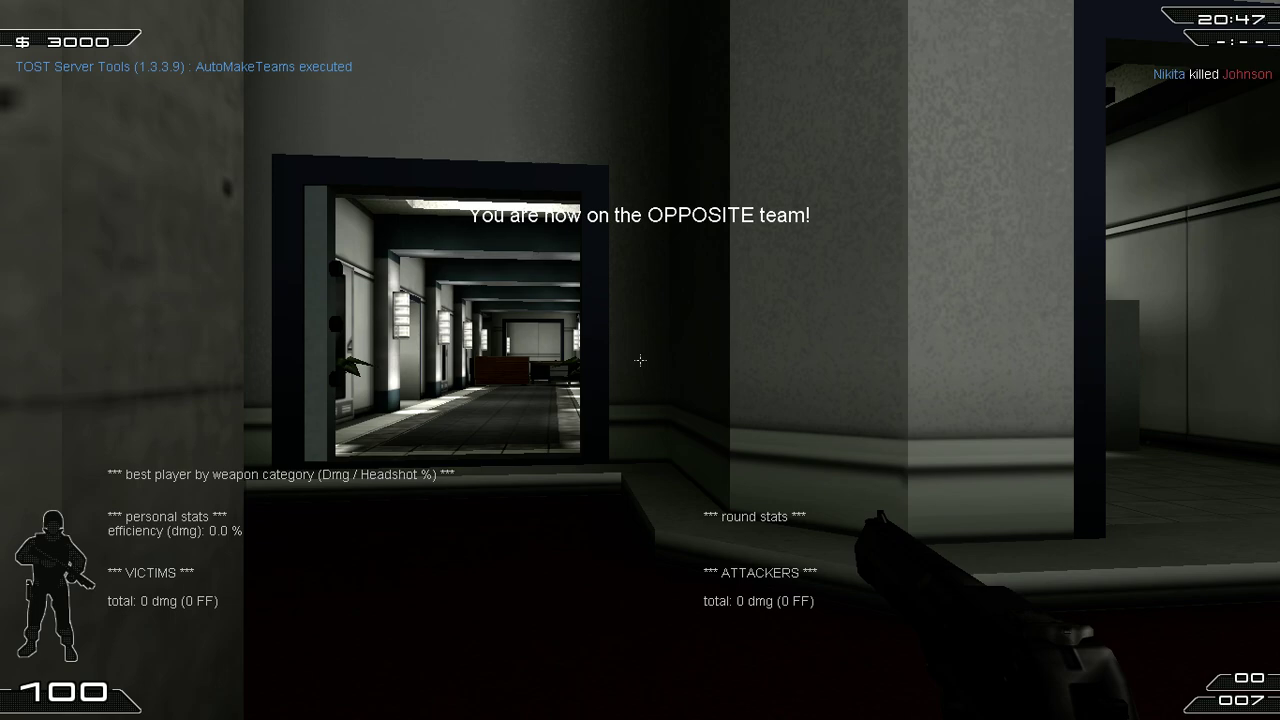
Step: Log in as server administrator with adminlogin and the admin password
{"action": "key", "text": "grave"}
{"action": "type", "text": "adminlogin adminpw"}
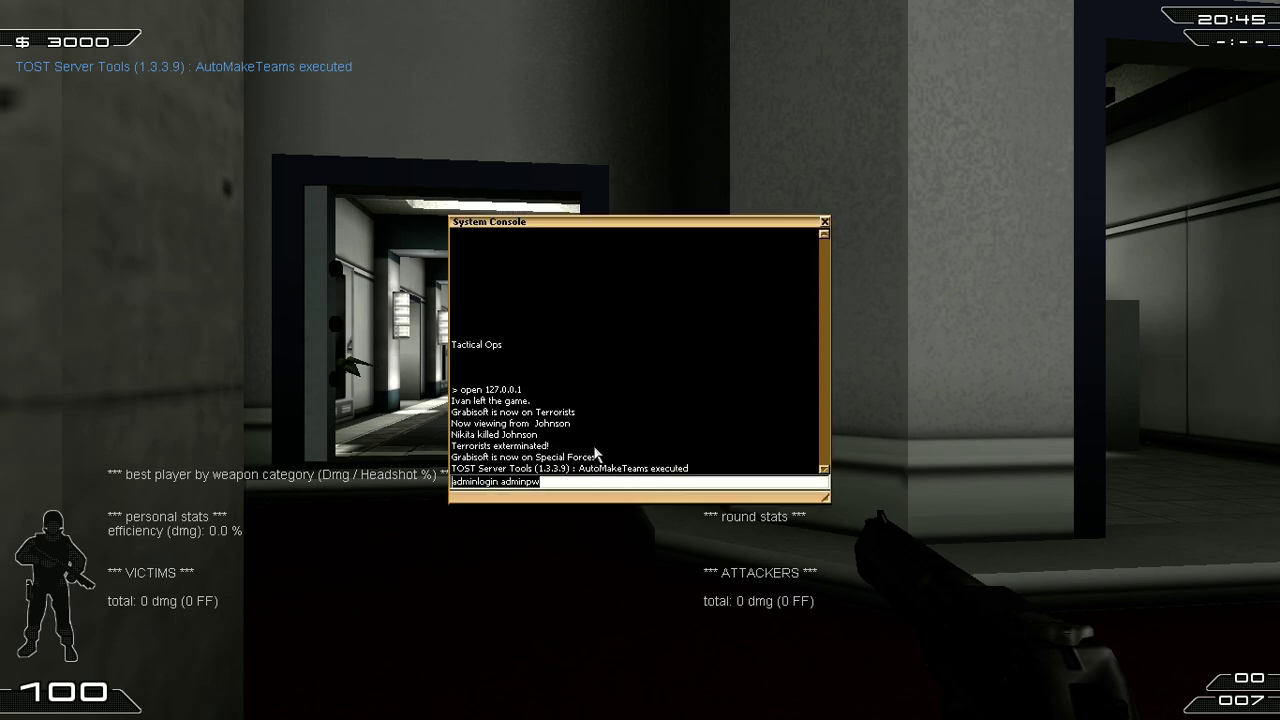
{"action": "key", "text": "Return"}
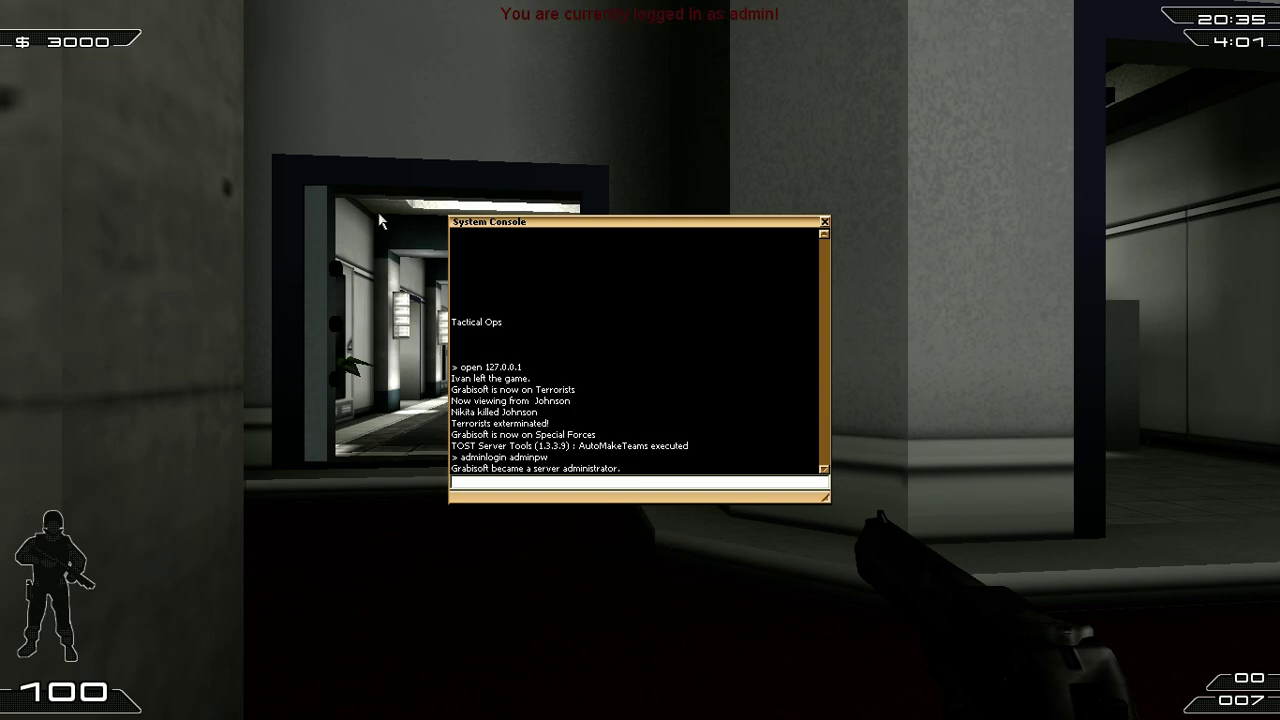
Step: Copy the showadmintab line from the Notepad admin notes and run it in the game console
{"action": "key", "text": "super"}
{"action": "left_click", "coordinate": [192, 706]}
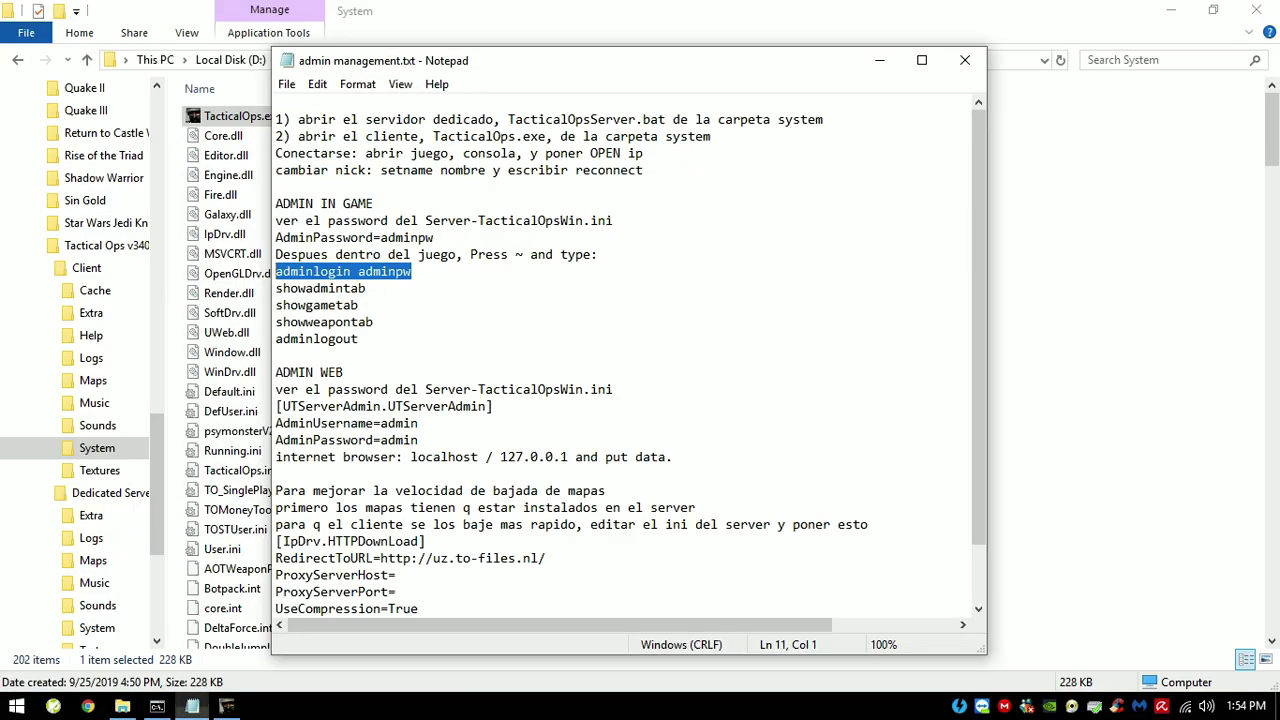
{"action": "key", "text": "Down"}
{"action": "key", "text": "End"}
{"action": "key", "text": "shift+Home"}
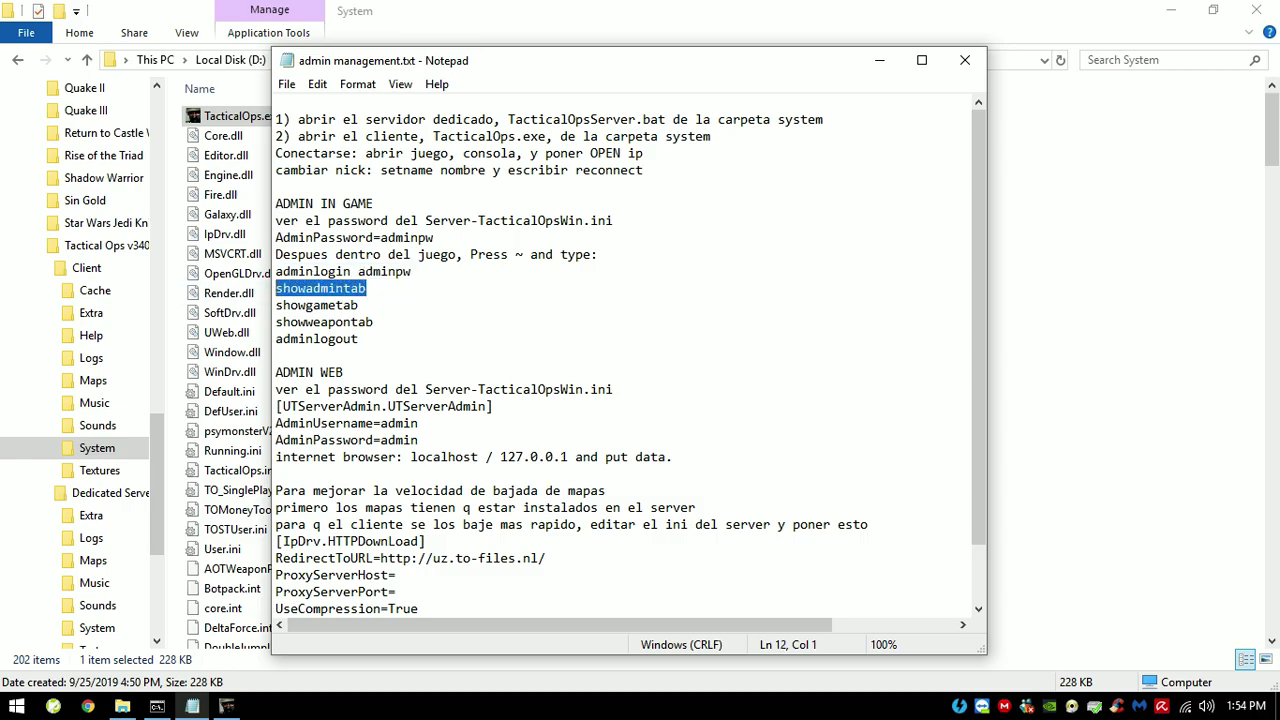
{"action": "key", "text": "shift+F10"}
{"action": "key", "text": "Down"}
{"action": "key", "text": "Down"}
{"action": "key", "text": "Return"}
{"action": "key", "text": "alt+Tab"}
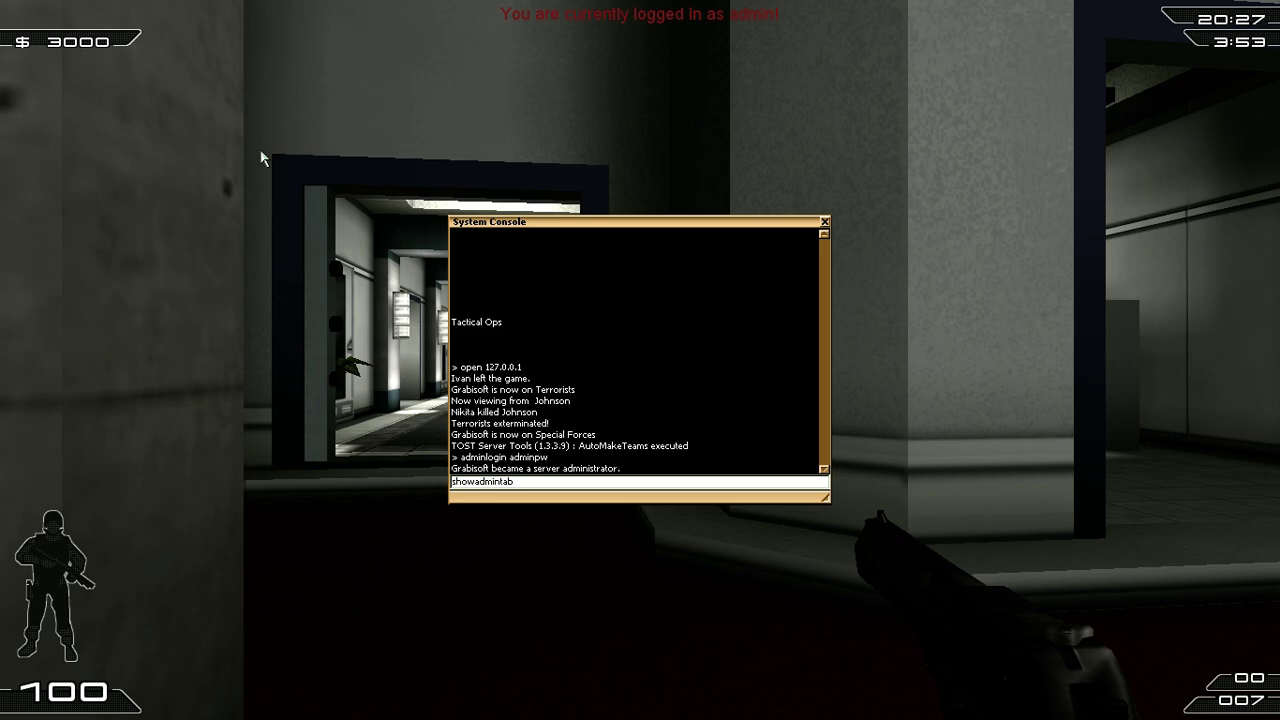
{"action": "key", "text": "Return"}
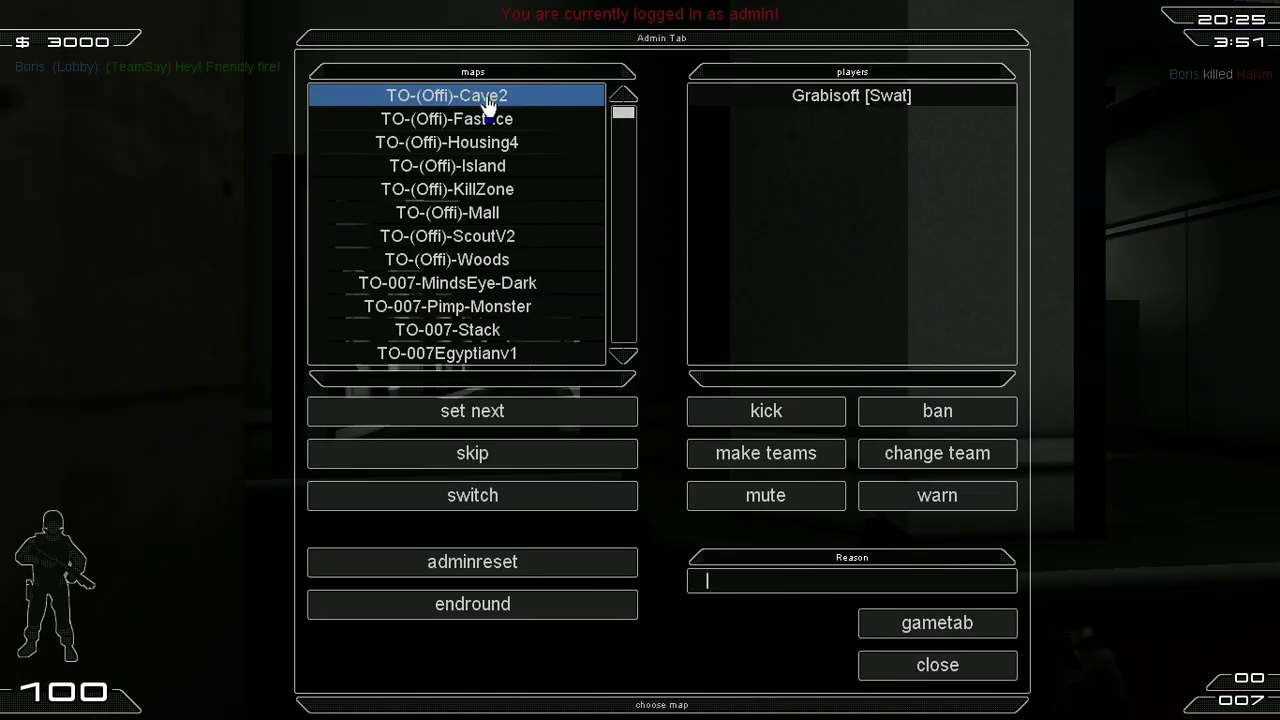
Step: Select TO-AoT-BombingDust2 and the only listed player in the admin tab, then close it
{"action": "left_click_drag", "start_coordinate": [622, 114], "coordinate": [622, 166]}
{"action": "left_click", "coordinate": [574, 165]}
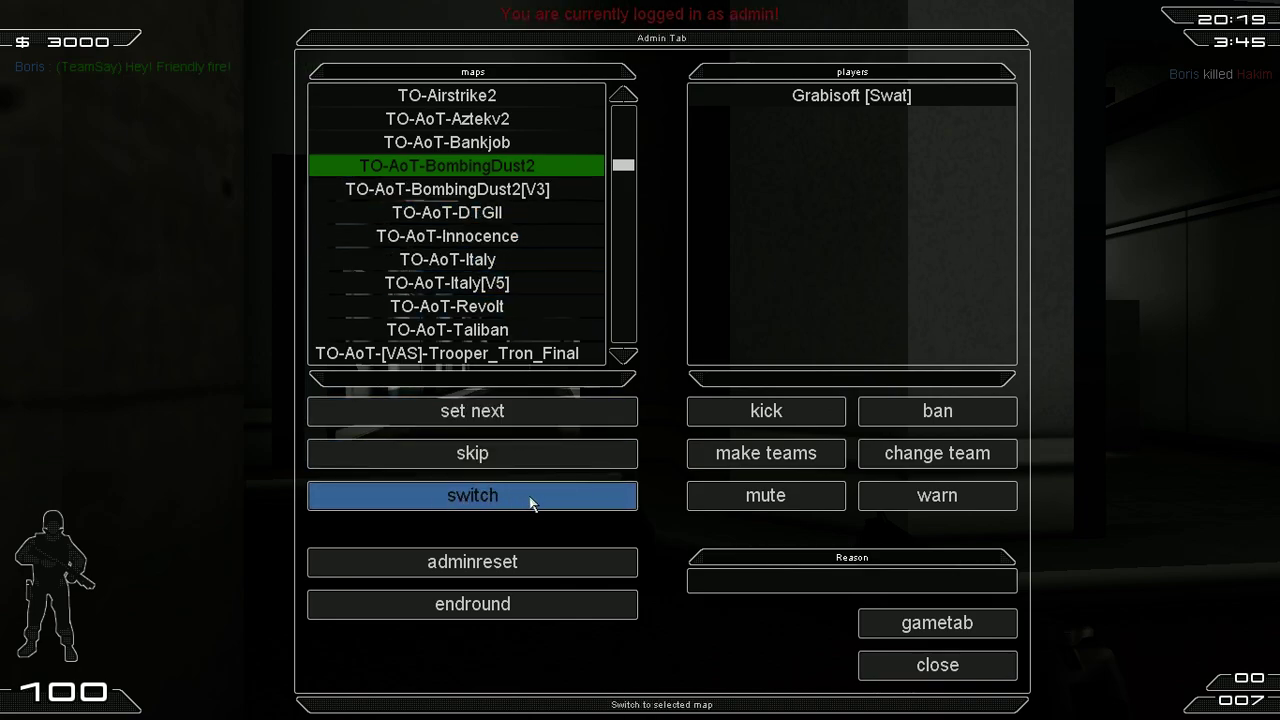
{"action": "left_click", "coordinate": [866, 100]}
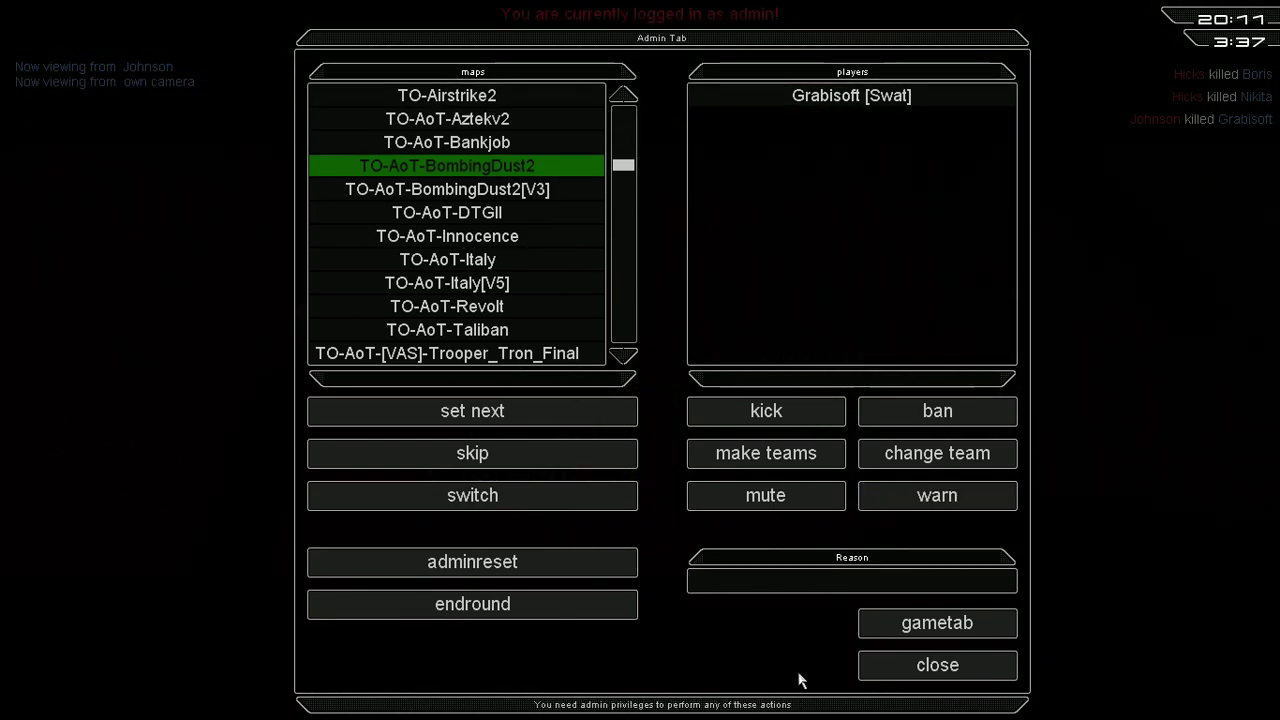
{"action": "left_click", "coordinate": [937, 666]}
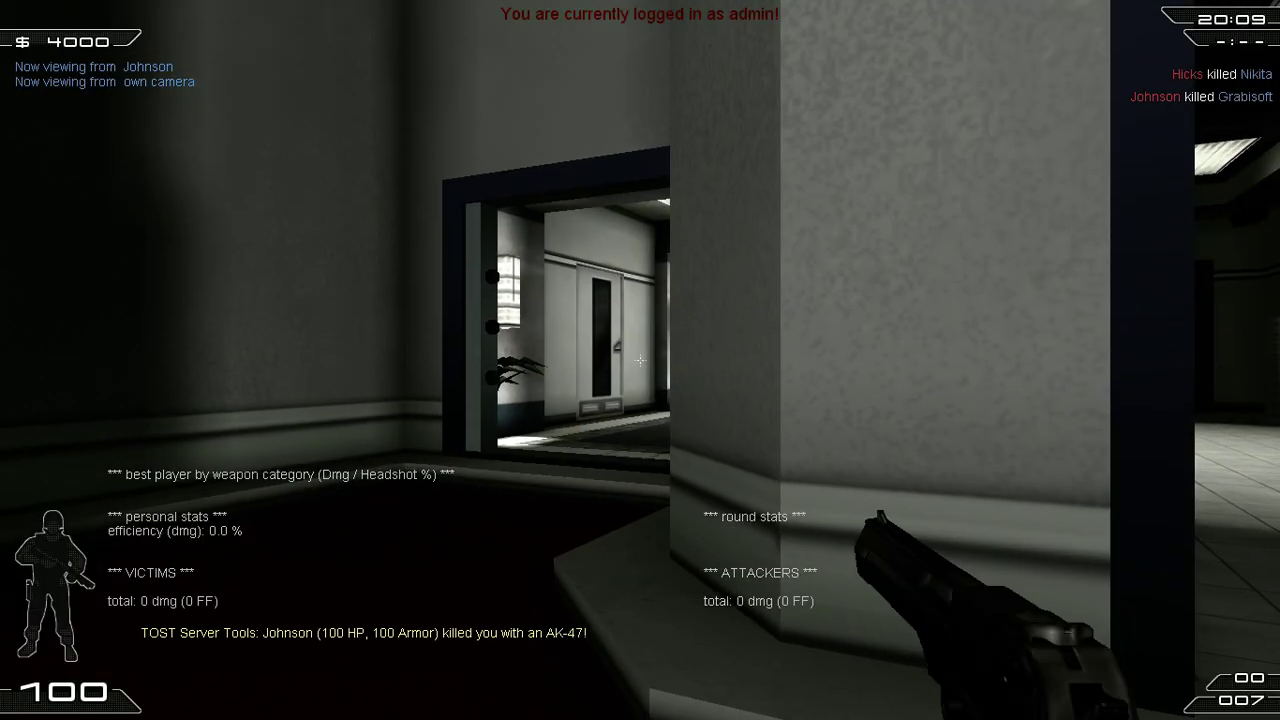
Step: Select and copy the showweapontab line in the Notepad admin notes, then return to the game
{"action": "key", "text": "super"}
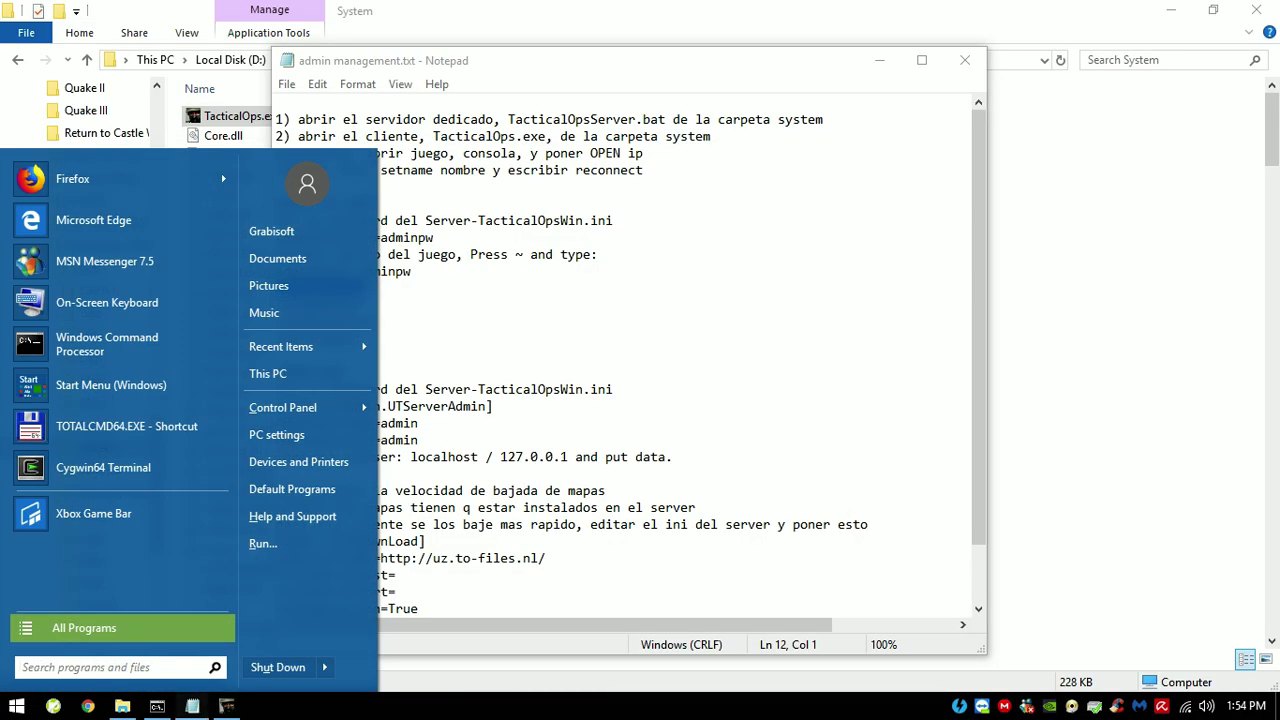
{"action": "key", "text": "Escape"}
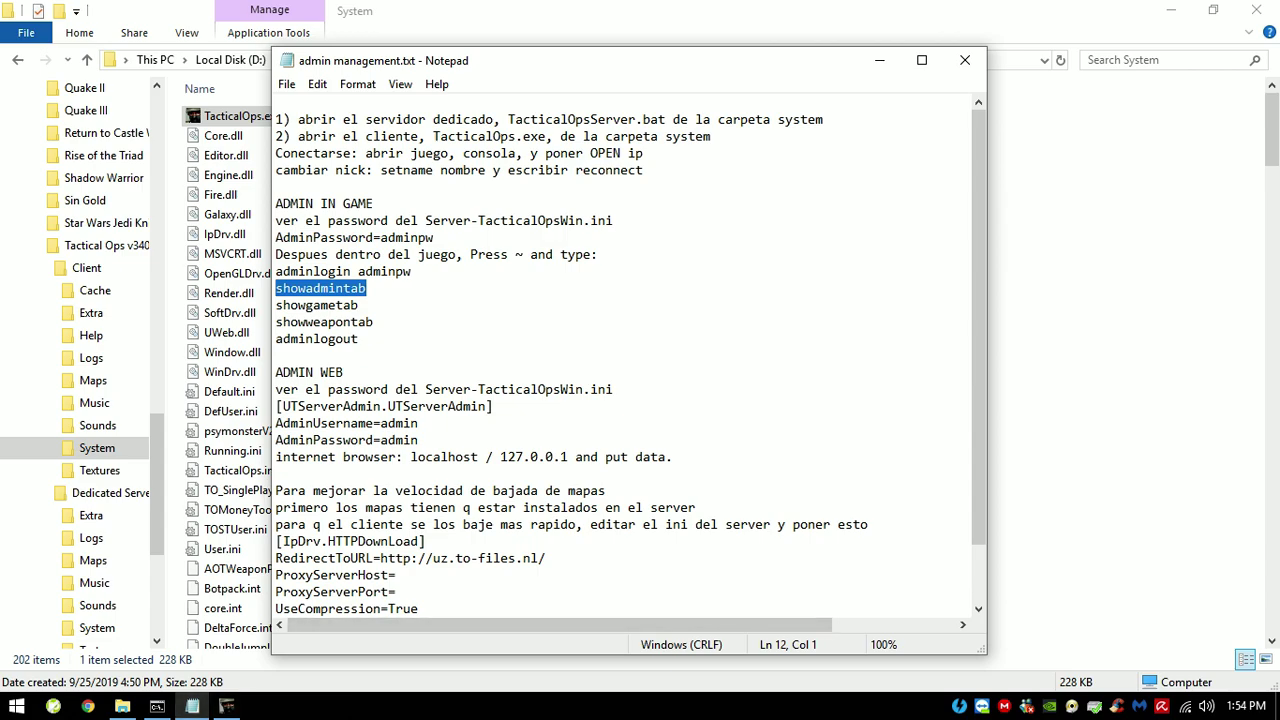
{"action": "double_click", "coordinate": [316, 305]}
{"action": "left_click_drag", "start_coordinate": [276, 288], "coordinate": [358, 305]}
{"action": "left_click", "coordinate": [374, 322]}
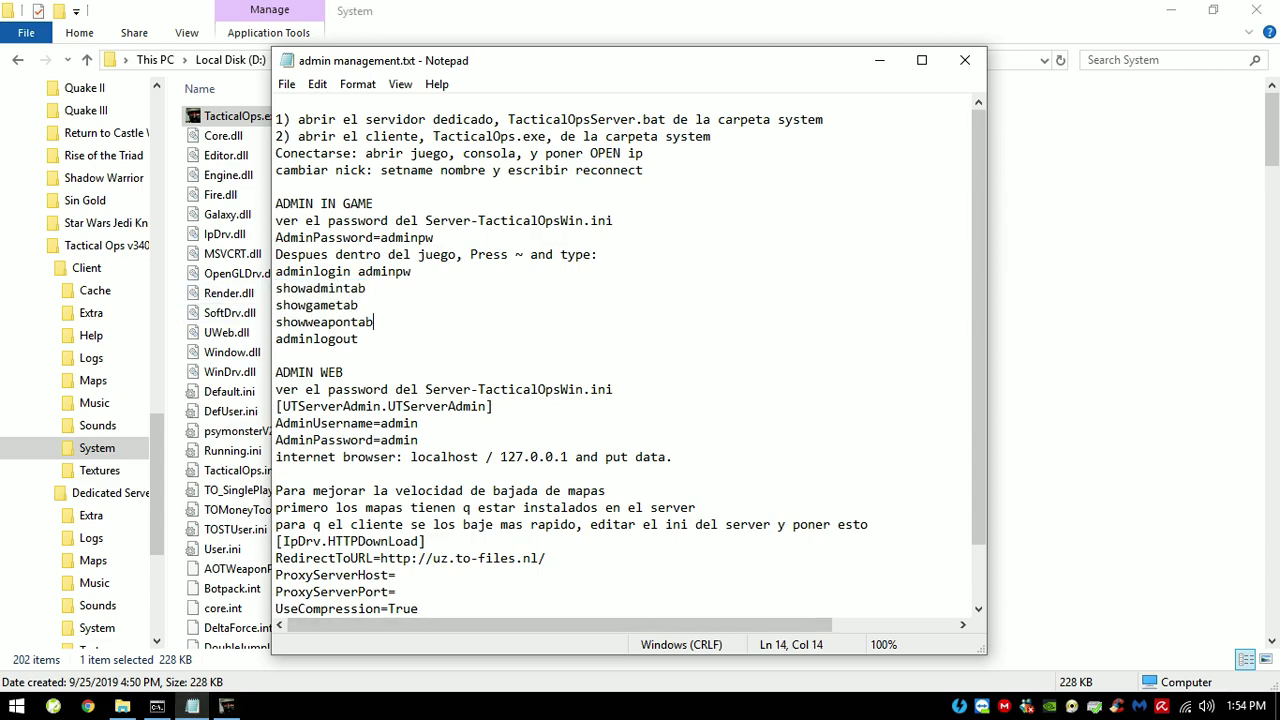
{"action": "key", "text": "shift+Up"}
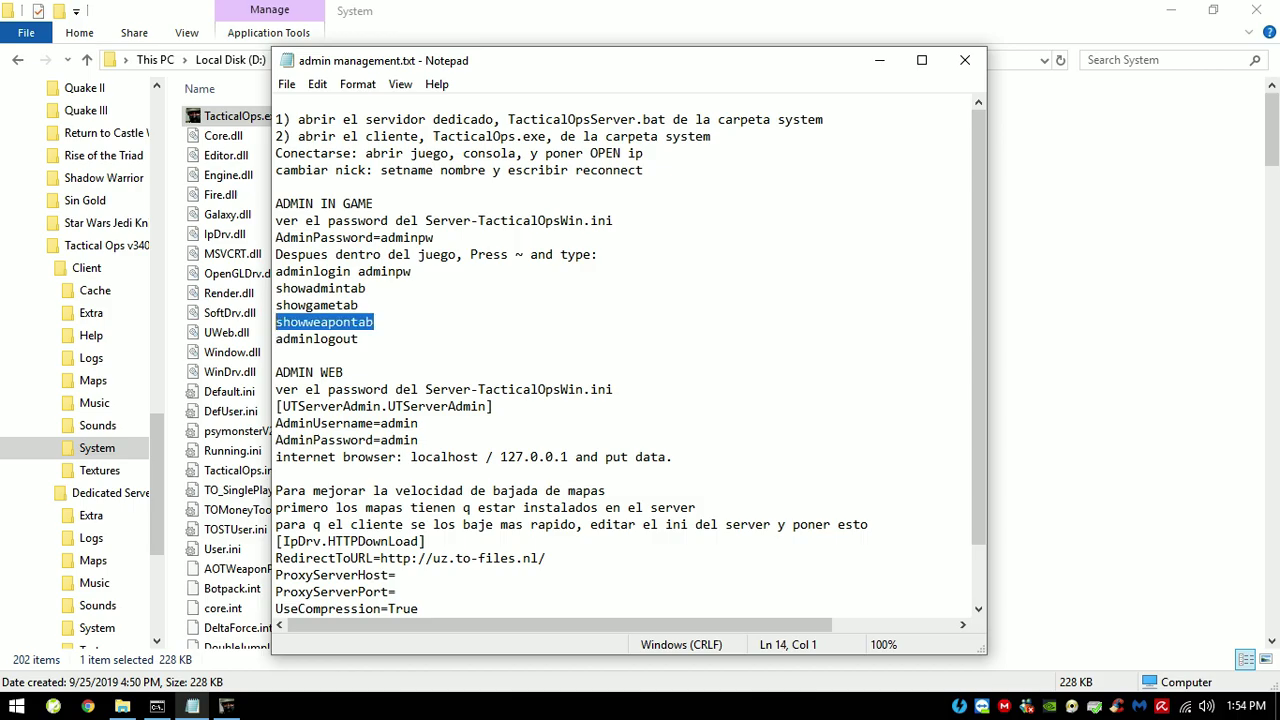
{"action": "right_click", "coordinate": [340, 318]}
{"action": "left_click", "coordinate": [382, 376]}
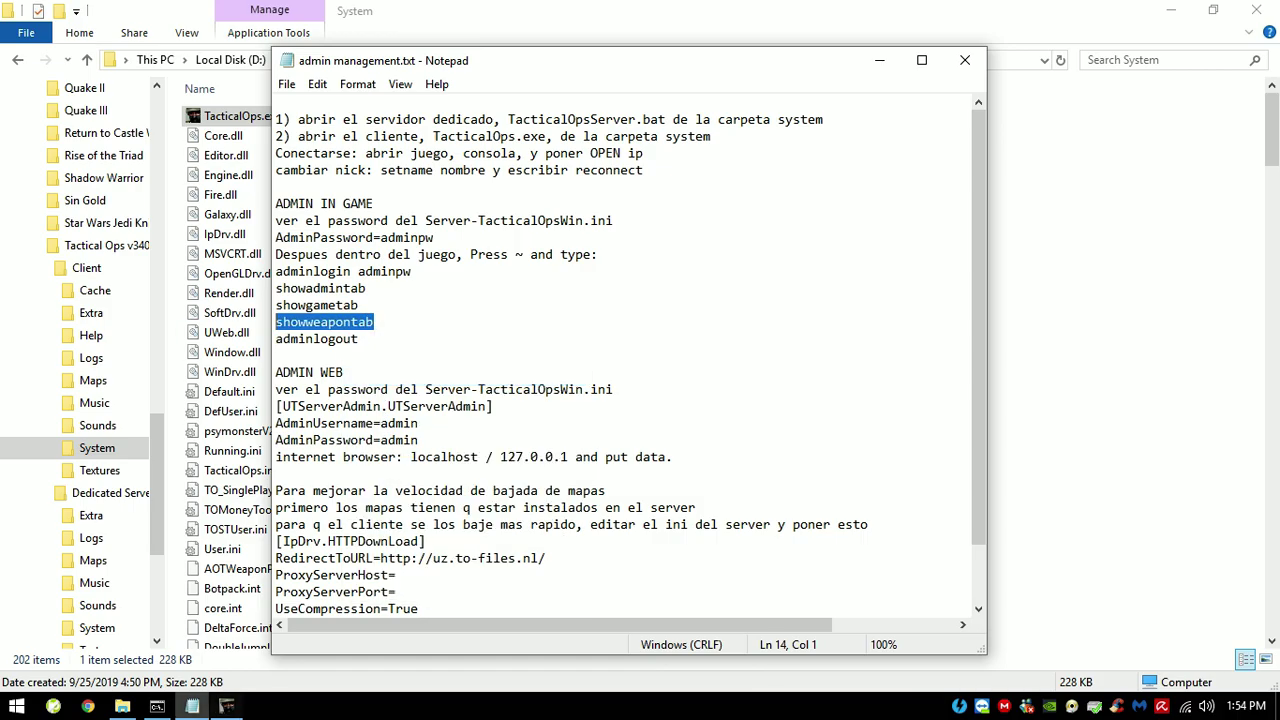
{"action": "key", "text": "alt+Tab"}
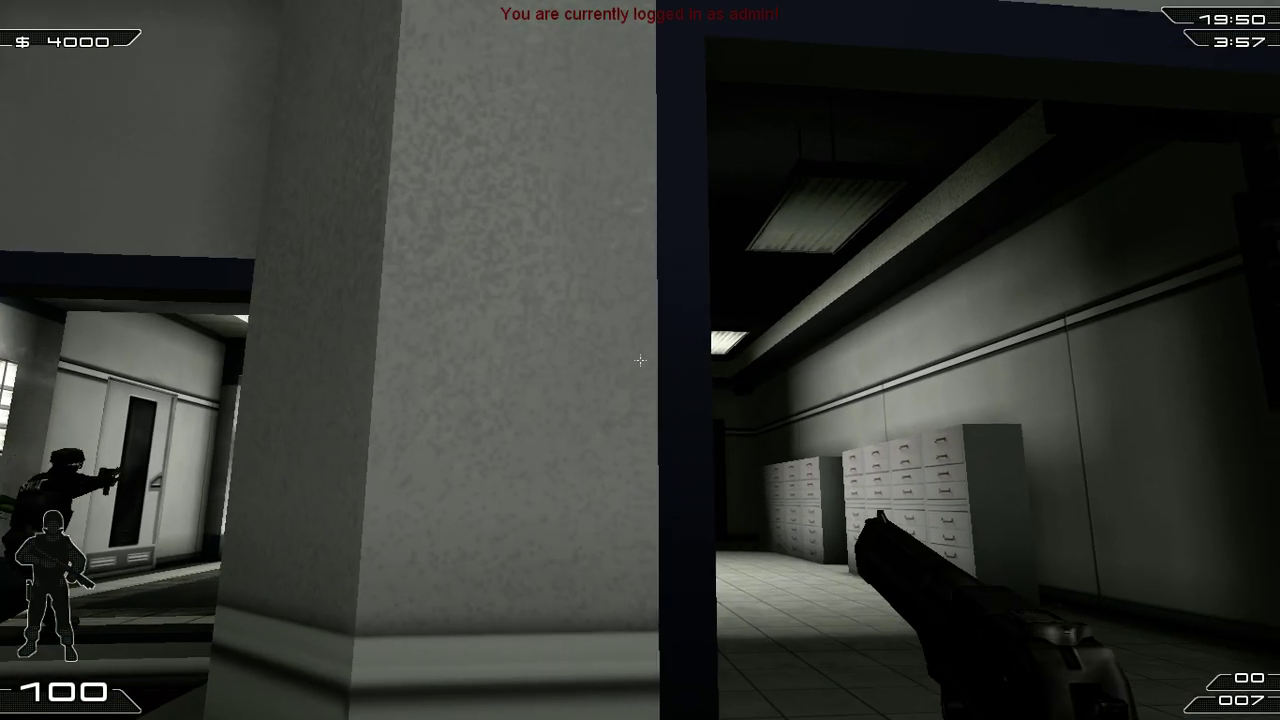
Step: Paste and run showweapontab in the console, review the team weapon permissions, then close the table
{"action": "key", "text": "grave"}
{"action": "key", "text": "ctrl+v"}
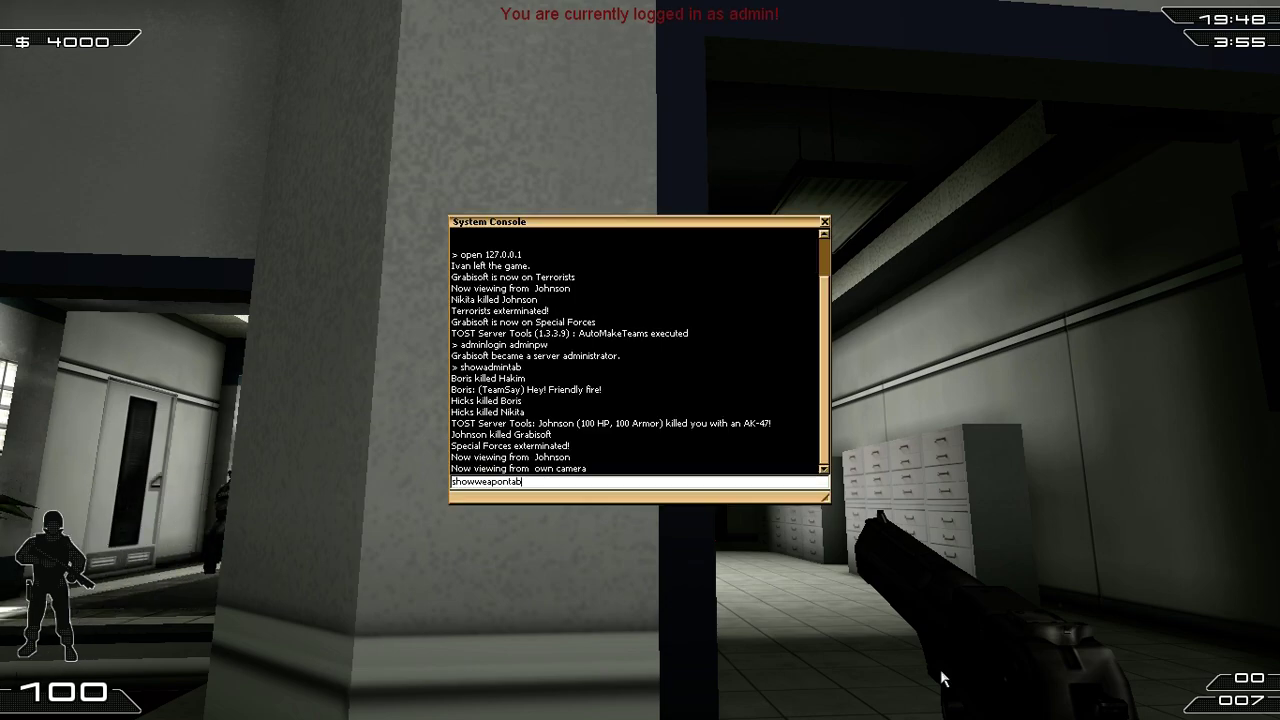
{"action": "key", "text": "Return"}
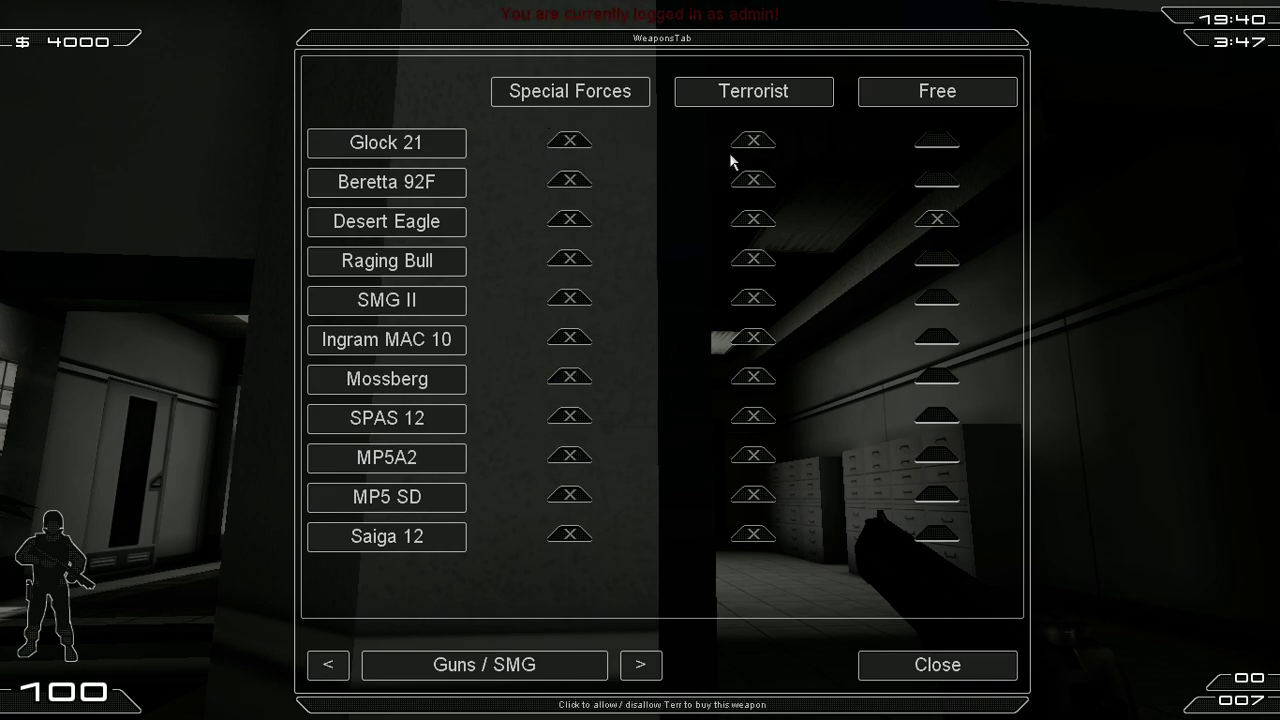
{"action": "left_click", "coordinate": [948, 672]}
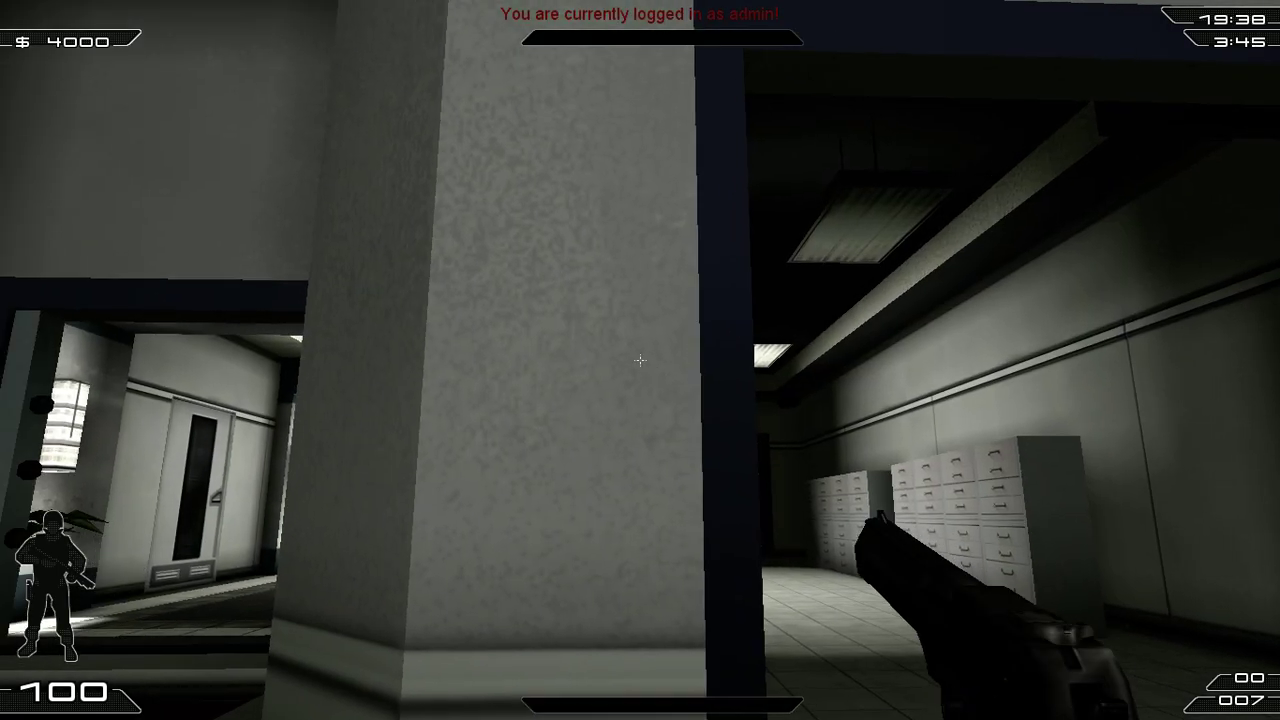
{"action": "key", "text": "super"}
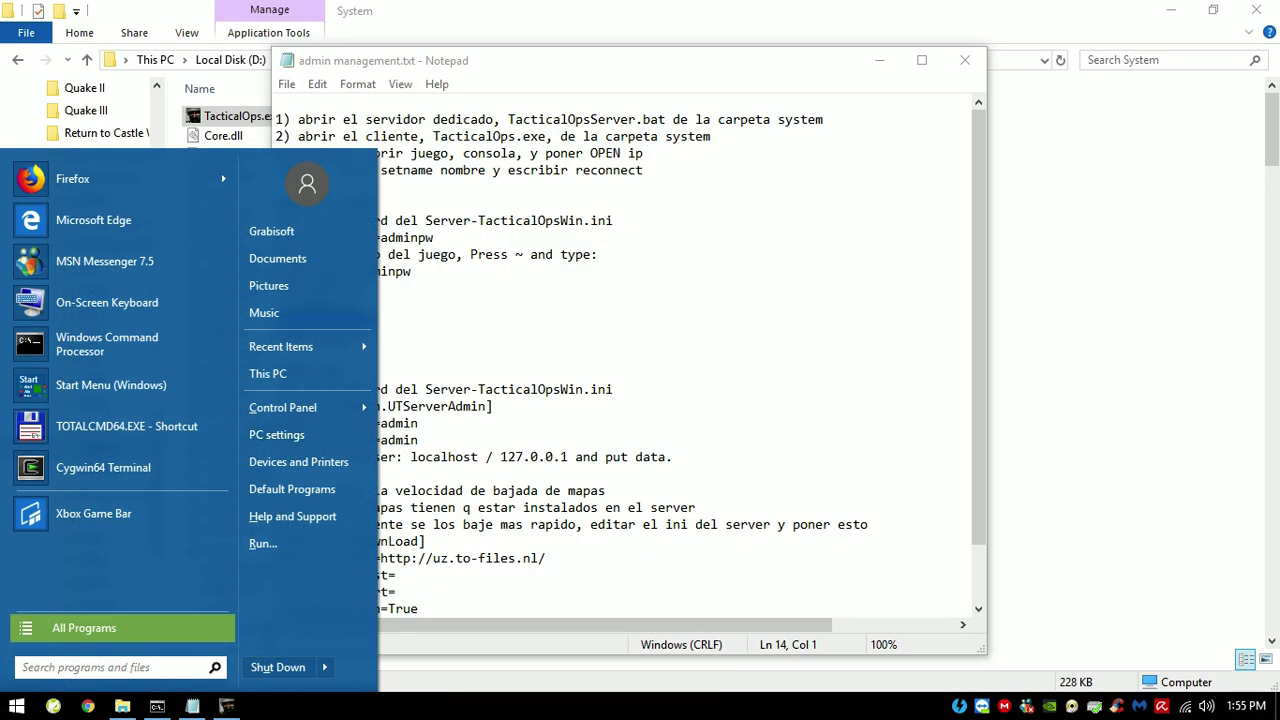
Step: Close the Tactical Ops game, the Notepad admin notes and the File Explorer window
{"action": "right_click", "coordinate": [227, 706]}
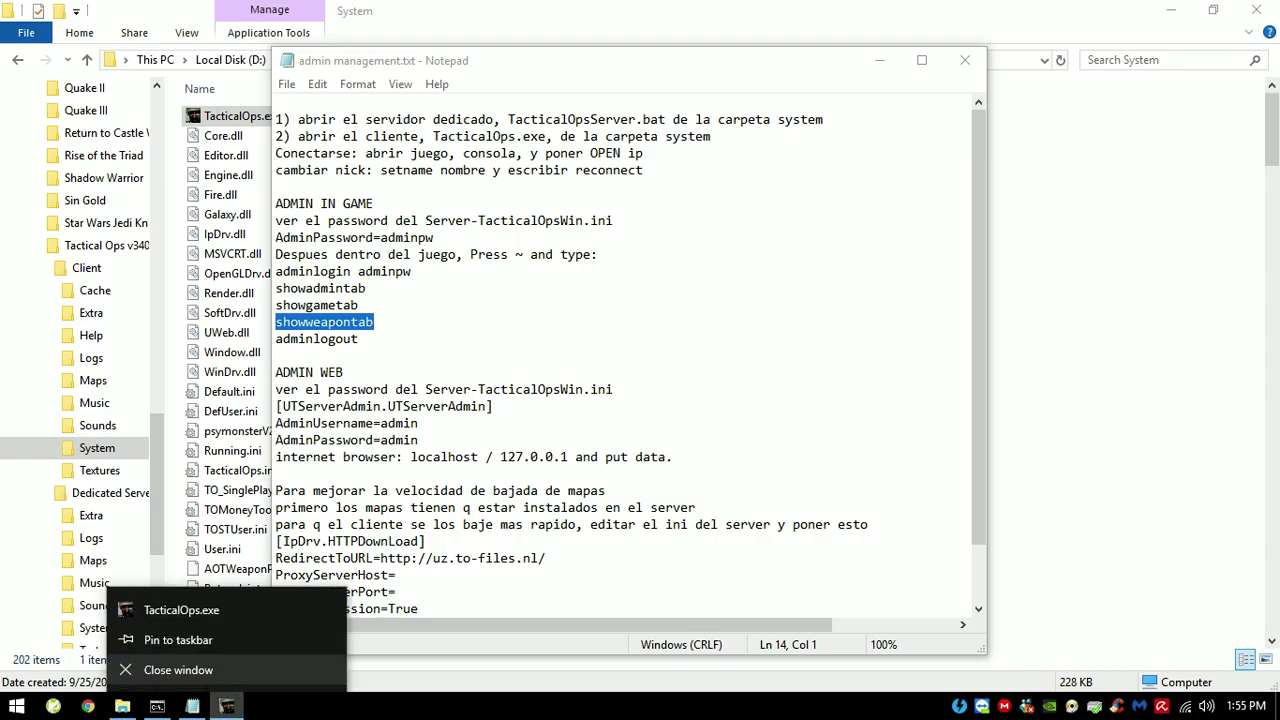
{"action": "right_click", "coordinate": [192, 706]}
{"action": "left_click", "coordinate": [143, 671]}
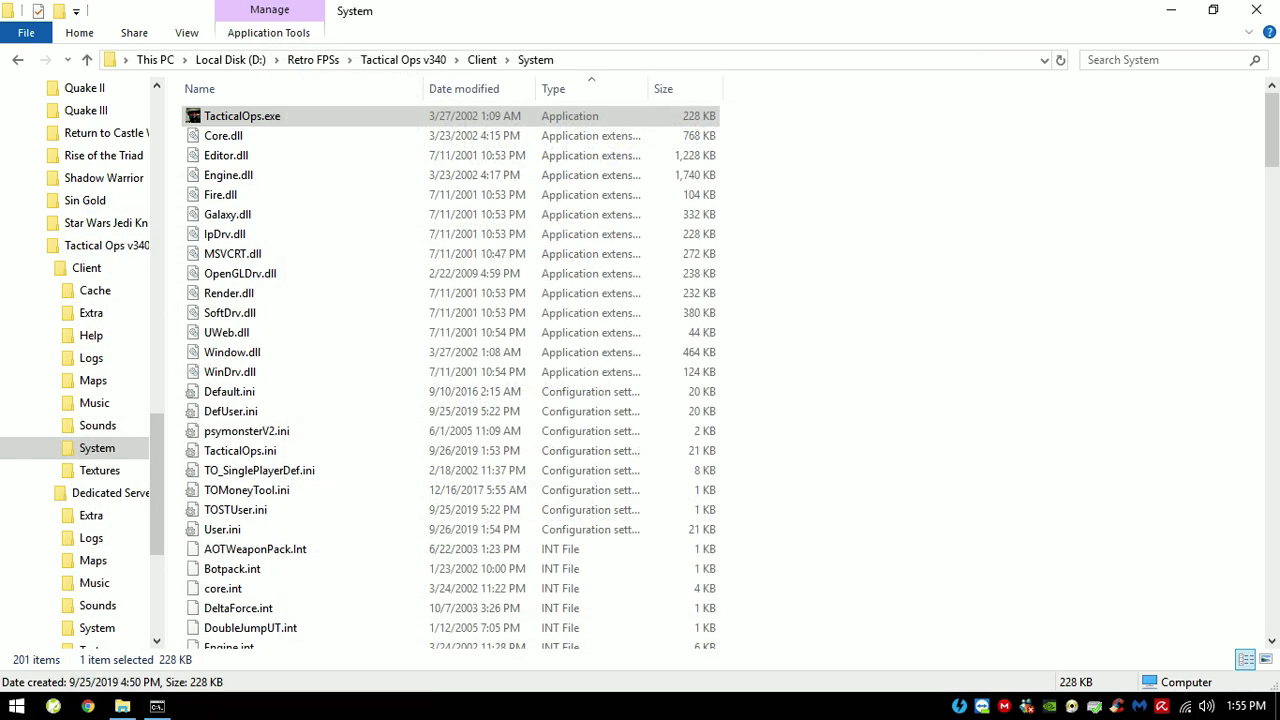
{"action": "left_click", "coordinate": [1256, 10]}
Step: Open admin management.txt from D:\Retro FPSs\Tactical Ops v340 via This PC
{"action": "left_click", "coordinate": [16, 706]}
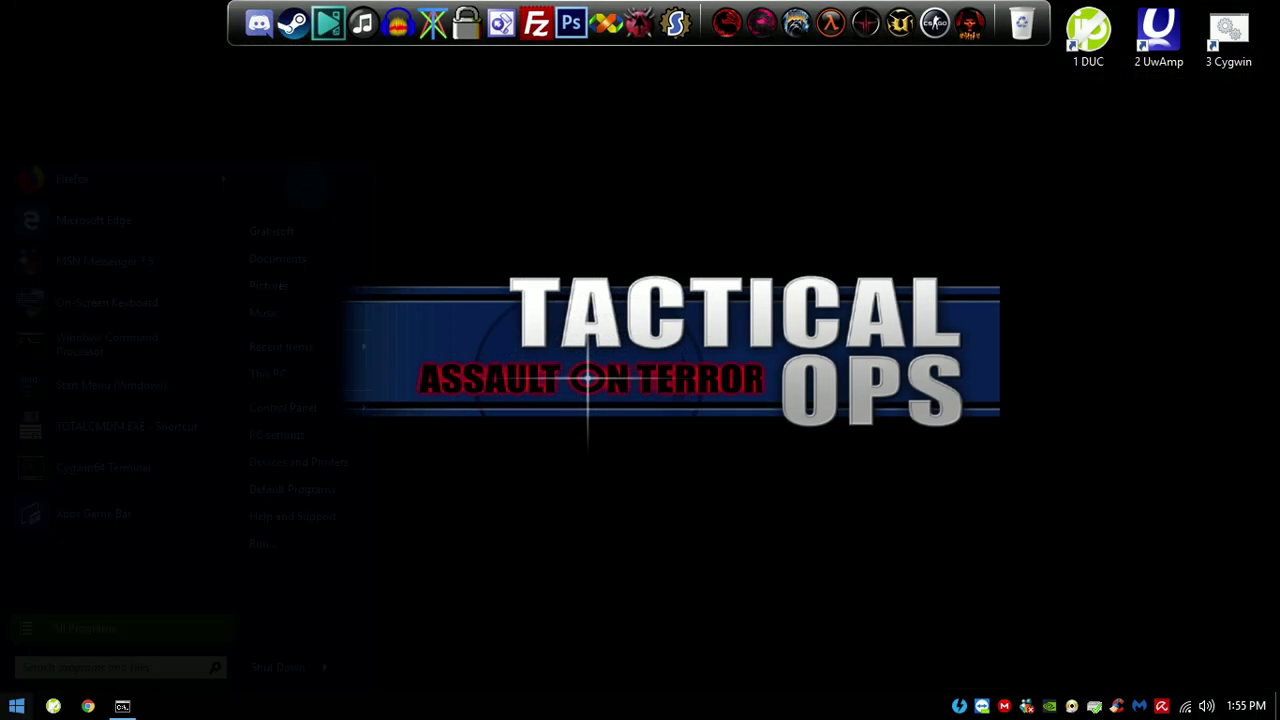
{"action": "left_click", "coordinate": [290, 374]}
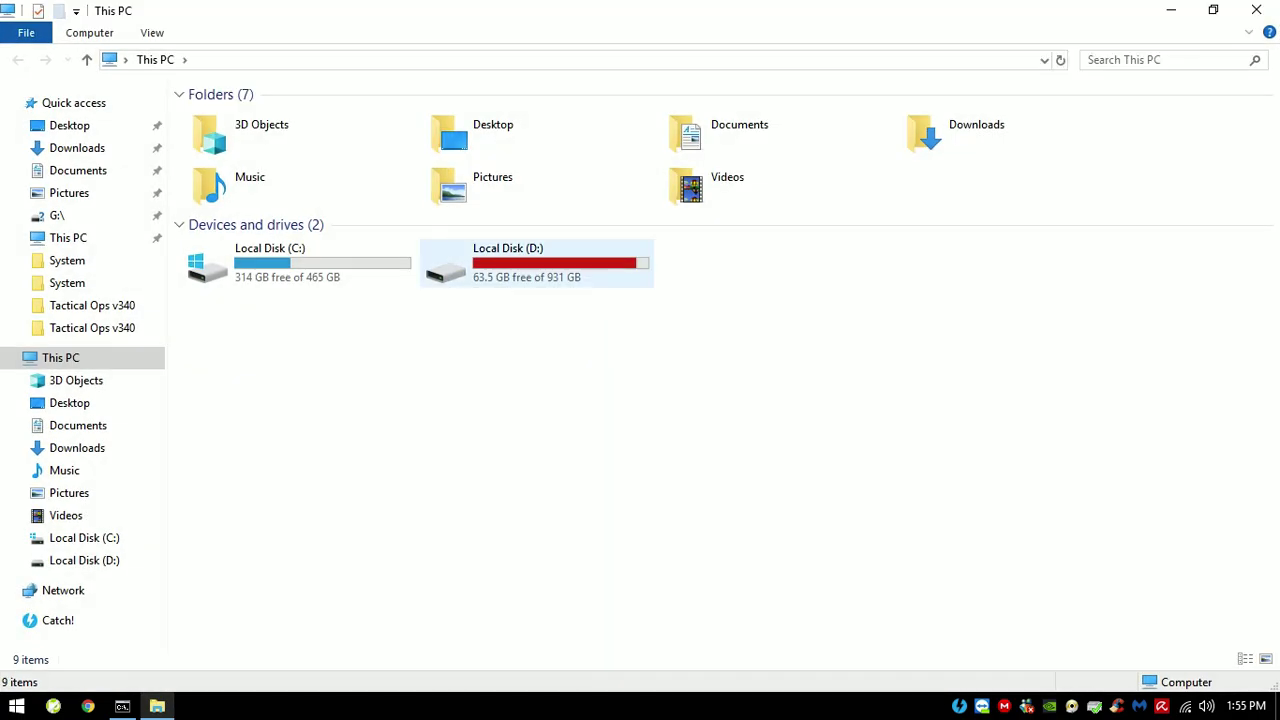
{"action": "double_click", "coordinate": [530, 262]}
{"action": "double_click", "coordinate": [230, 490]}
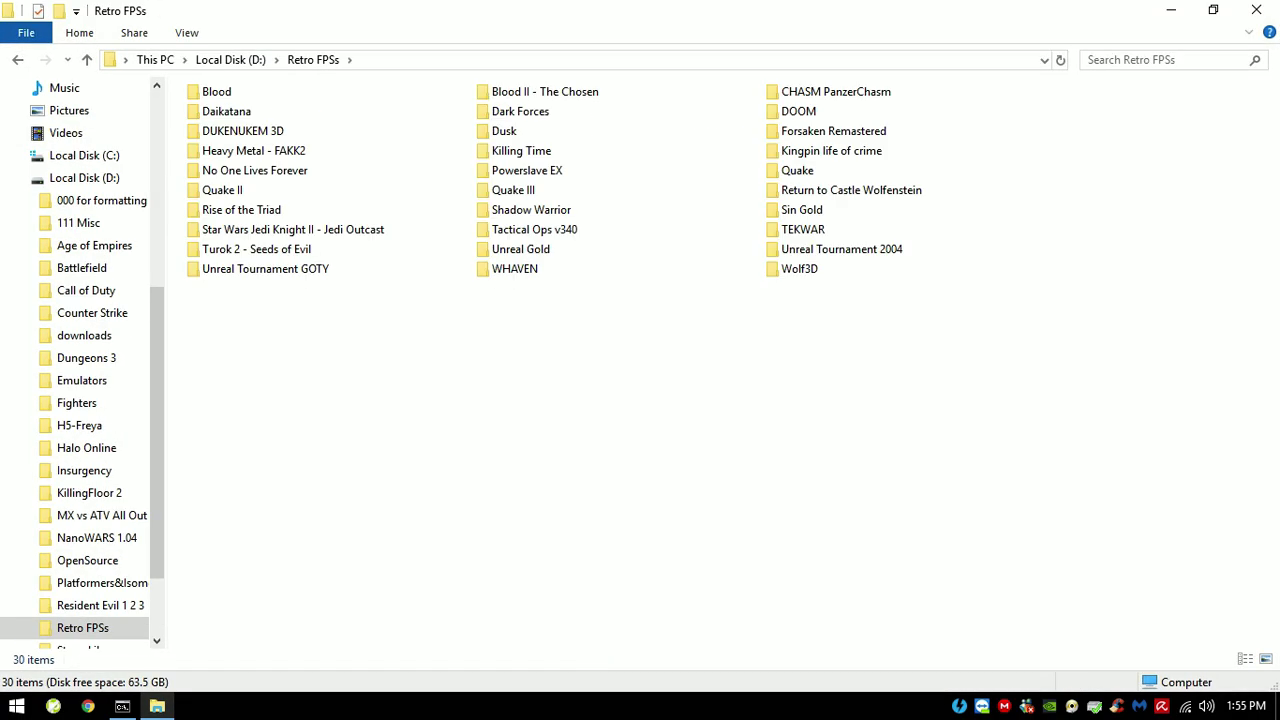
{"action": "double_click", "coordinate": [530, 229]}
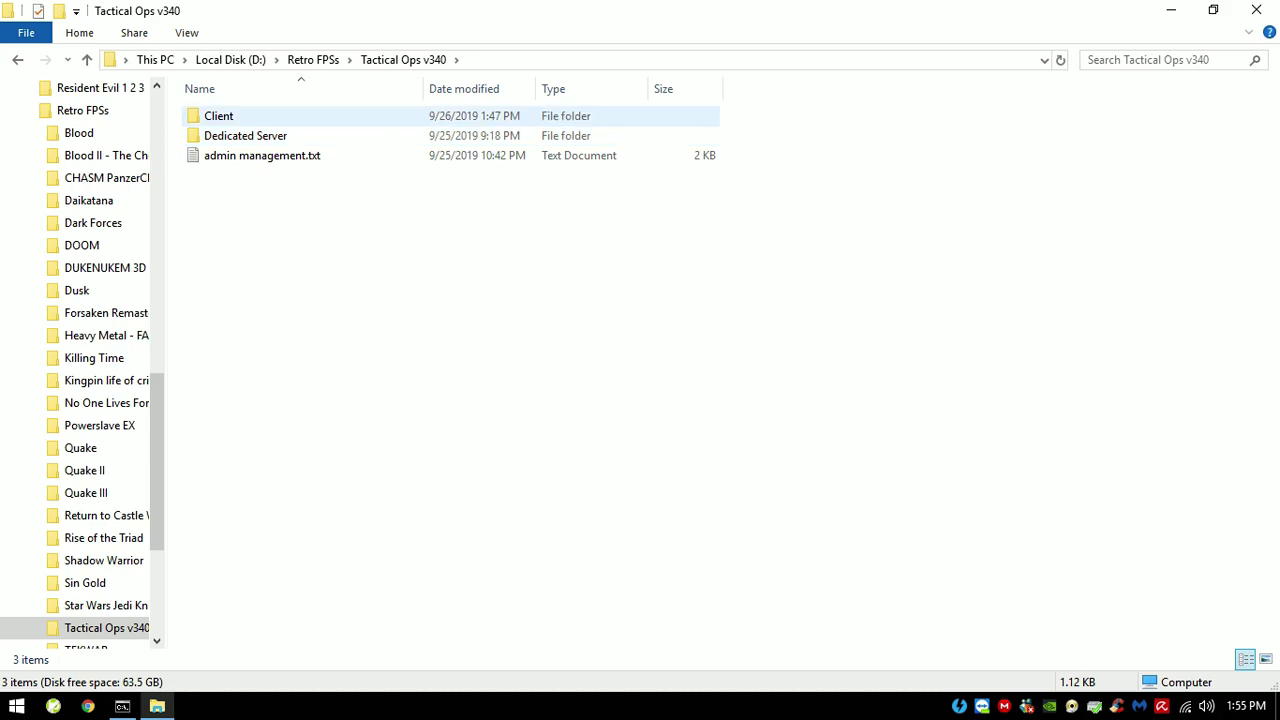
{"action": "double_click", "coordinate": [262, 155]}
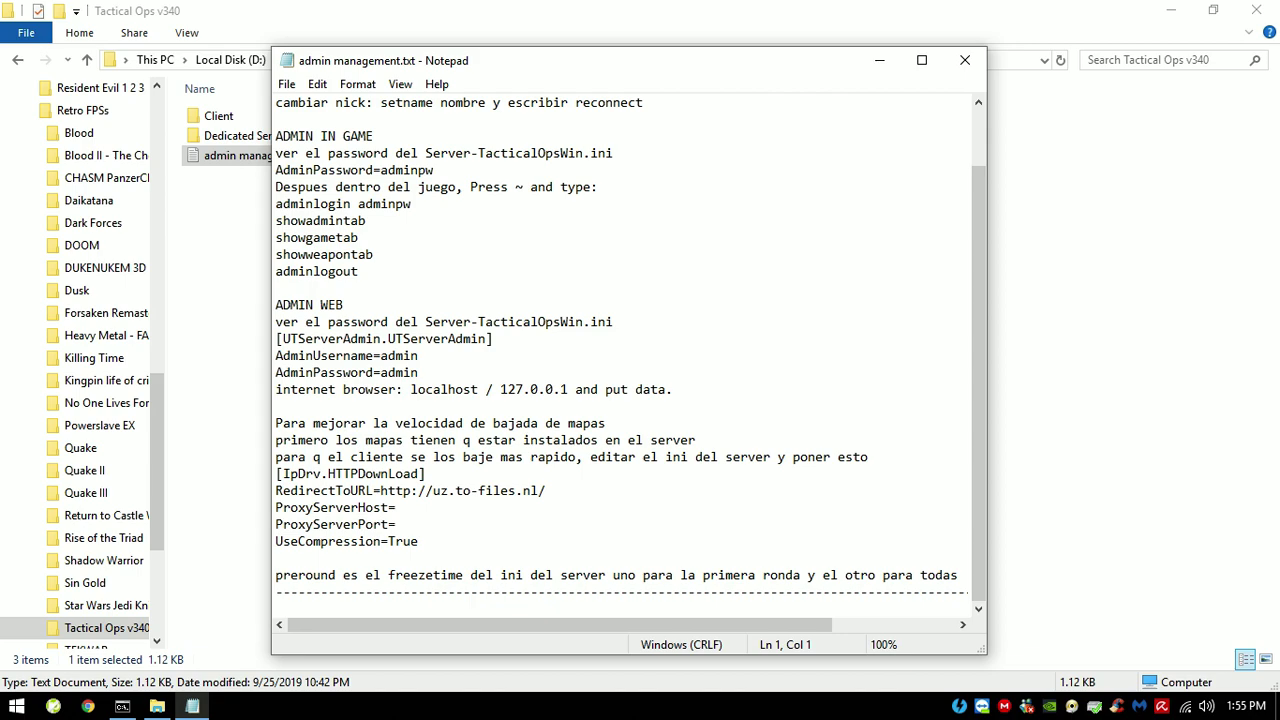
Step: Review the adminlogout and preround freeze-time notes, then open the Dedicated Server folder
{"action": "double_click", "coordinate": [316, 271]}
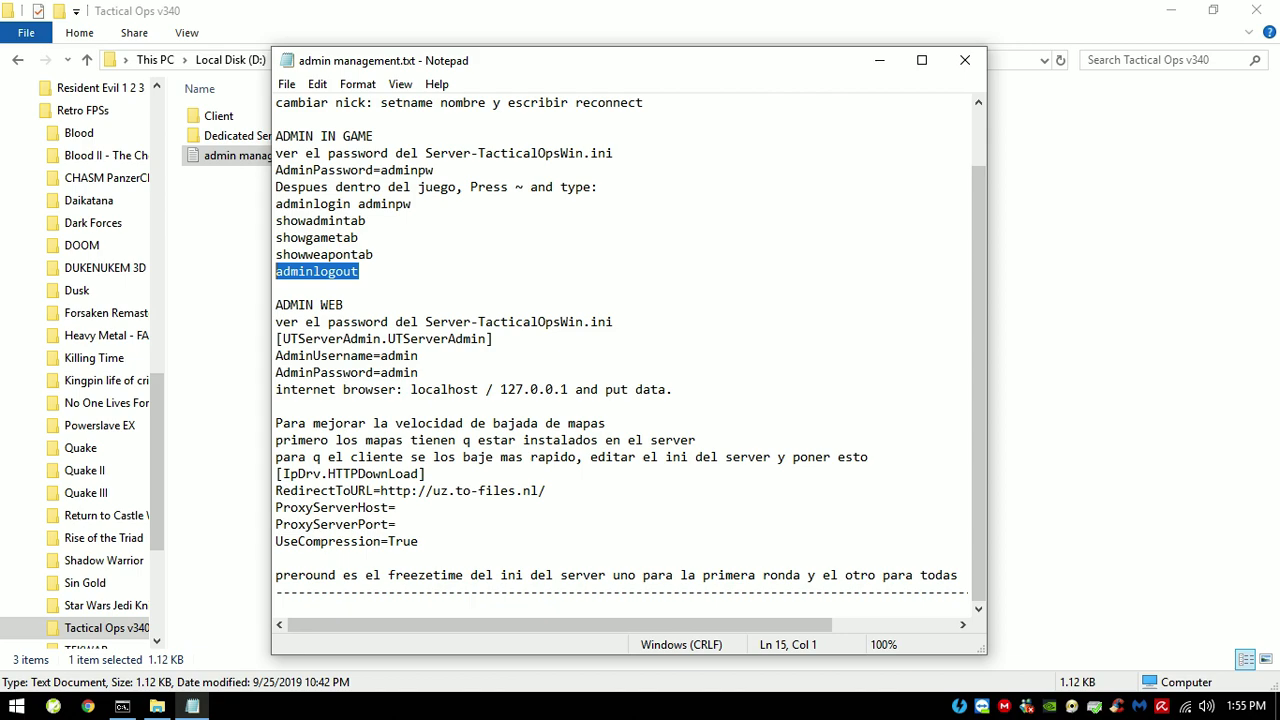
{"action": "left_click", "coordinate": [396, 575]}
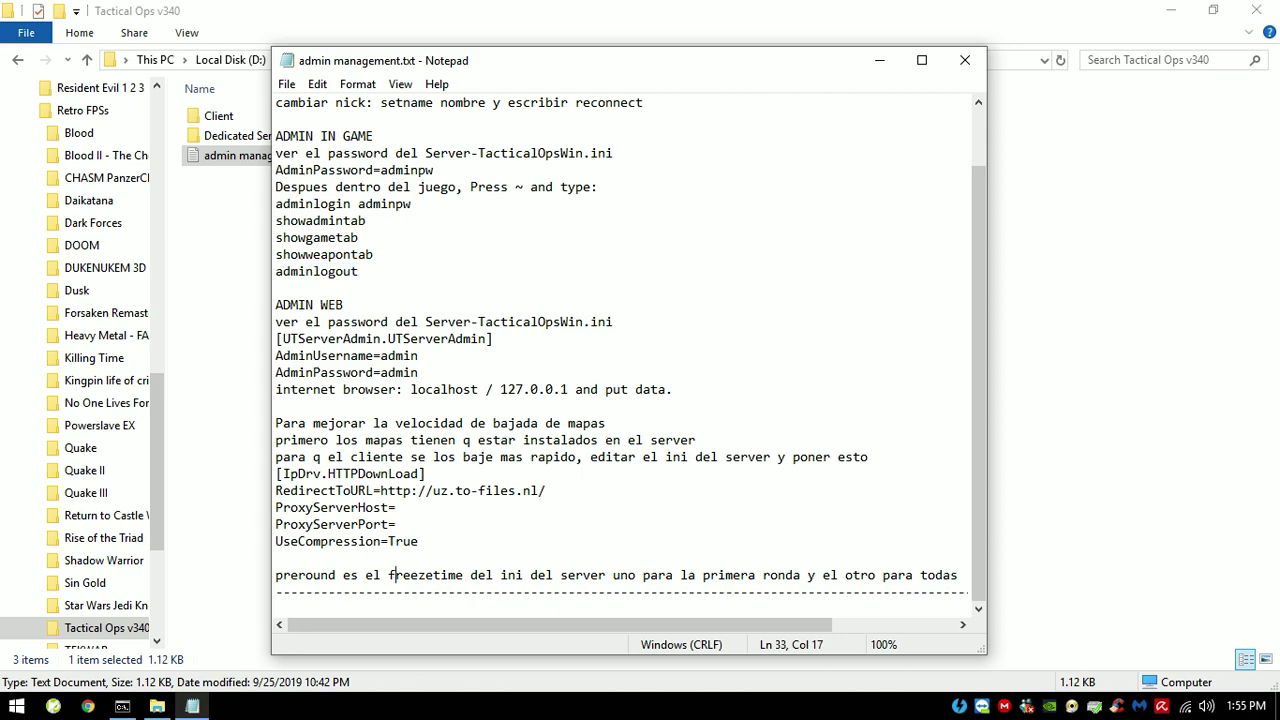
{"action": "mouse_move", "coordinate": [560, 625]}
{"action": "left_mouse_down"}
{"action": "mouse_move", "coordinate": [665, 625]}
{"action": "mouse_move", "coordinate": [560, 625]}
{"action": "left_mouse_up"}
{"action": "left_click", "coordinate": [228, 300]}
{"action": "double_click", "coordinate": [230, 135]}
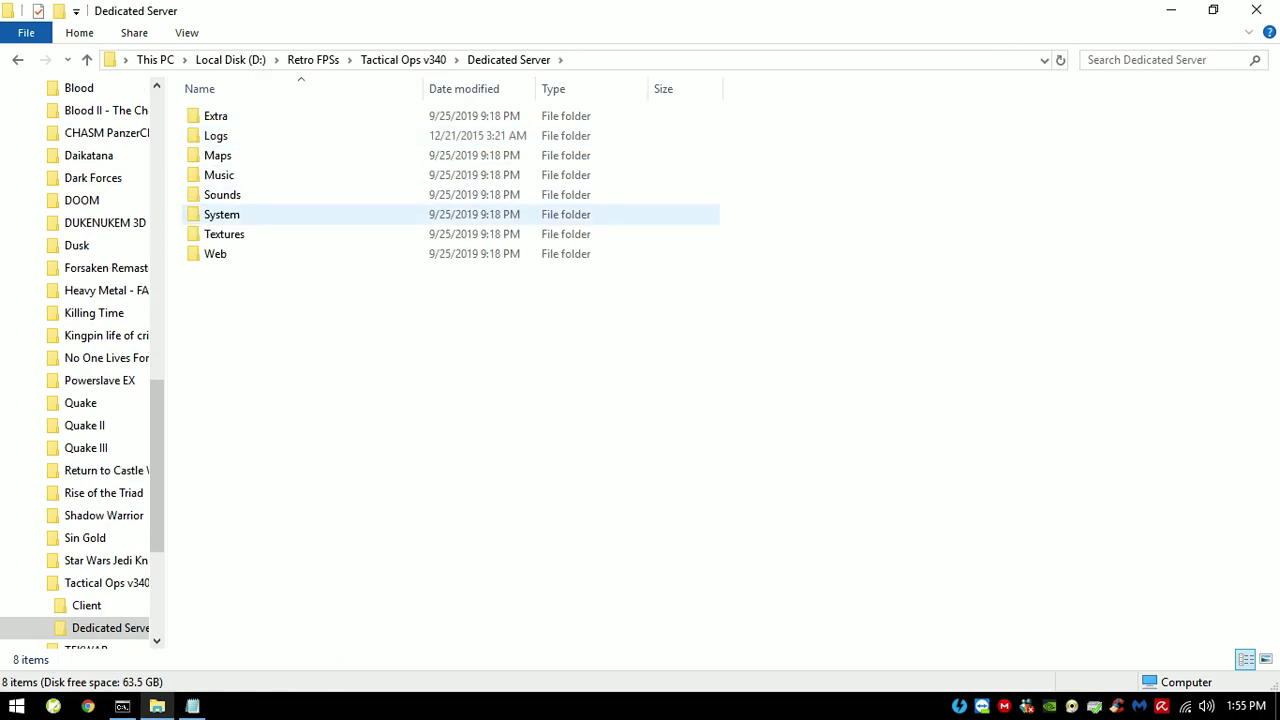
Step: Open Server-TacticalOpsWin.ini from the server's System folder in Notepad
{"action": "double_click", "coordinate": [222, 214]}
{"action": "scroll", "coordinate": [222, 214], "scroll_direction": "down", "scroll_amount": 20}
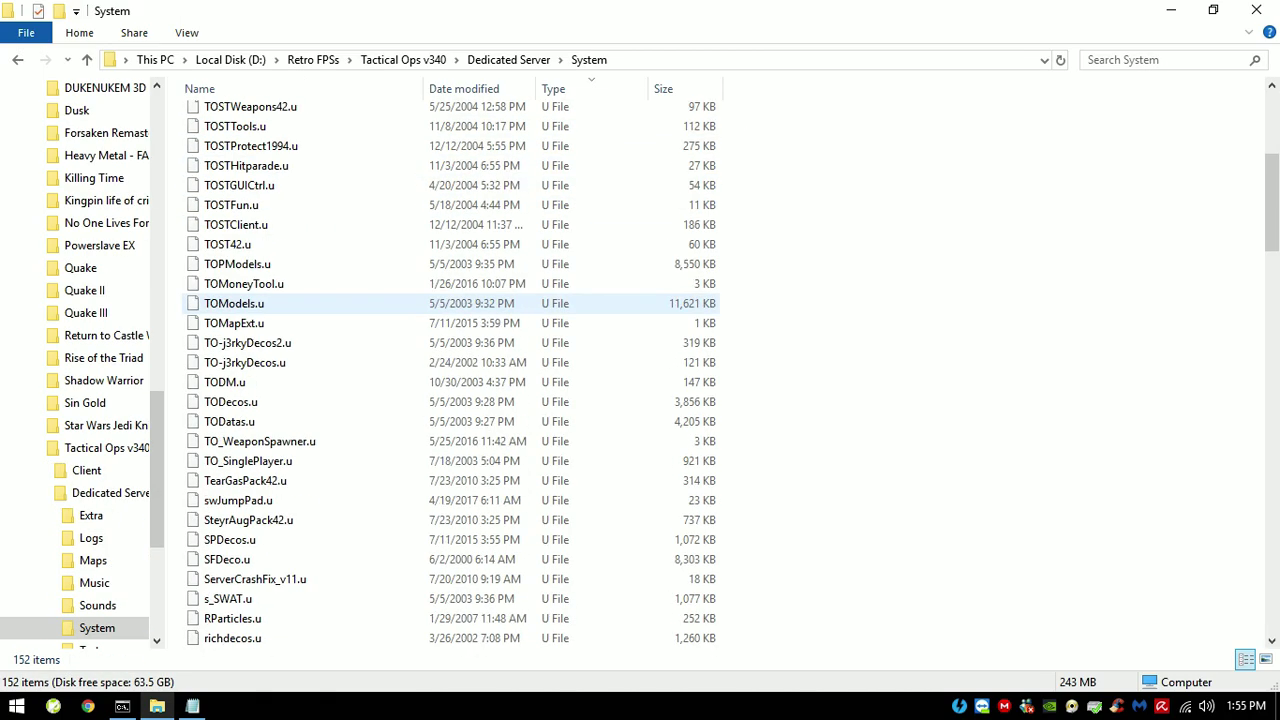
{"action": "scroll", "coordinate": [260, 362], "scroll_direction": "down", "scroll_amount": 11}
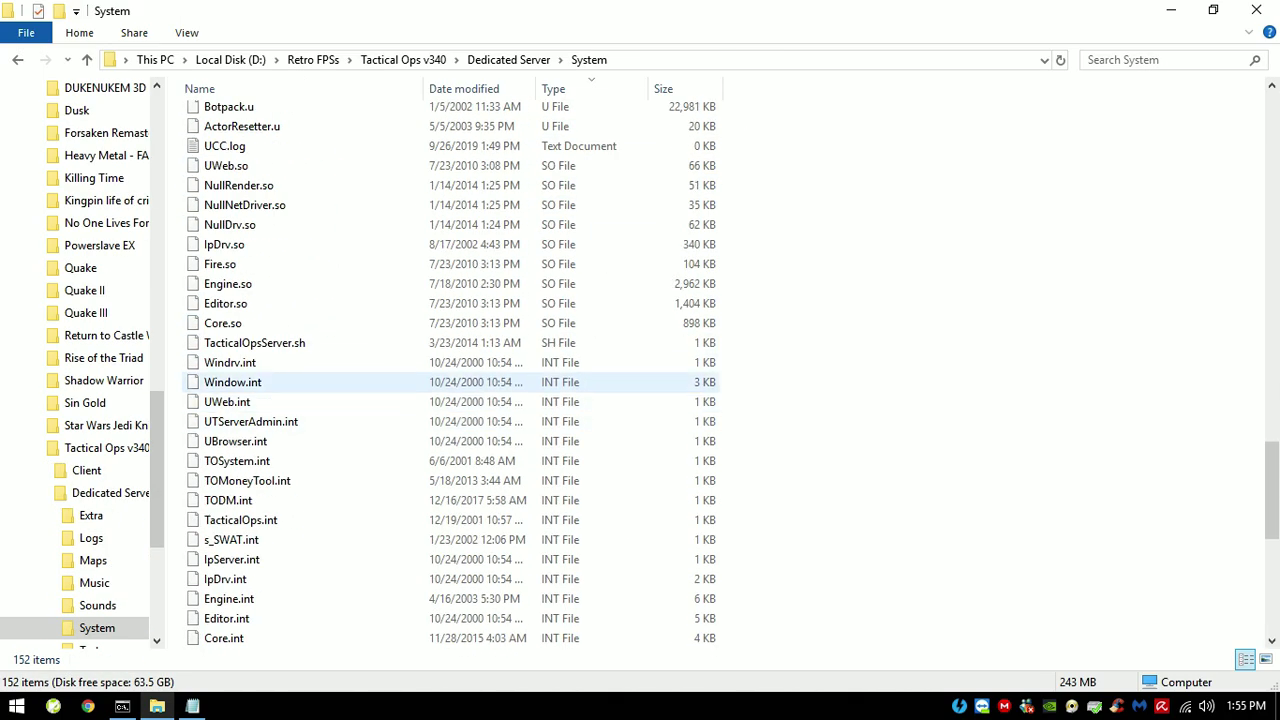
{"action": "left_click", "coordinate": [267, 425]}
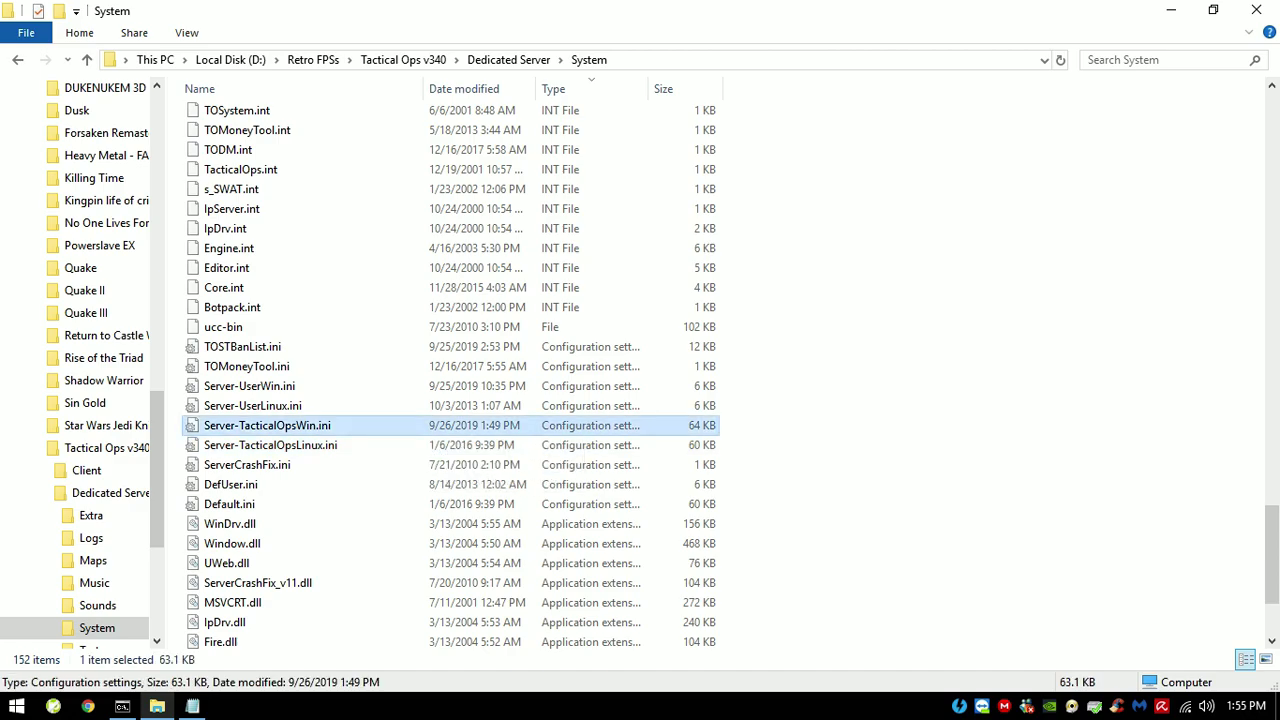
{"action": "double_click", "coordinate": [267, 425]}
Step: Search for 're' and select the PreRoundDuration1=10 line under [s_SWAT.s_SWATGame]
{"action": "left_click", "coordinate": [317, 84]}
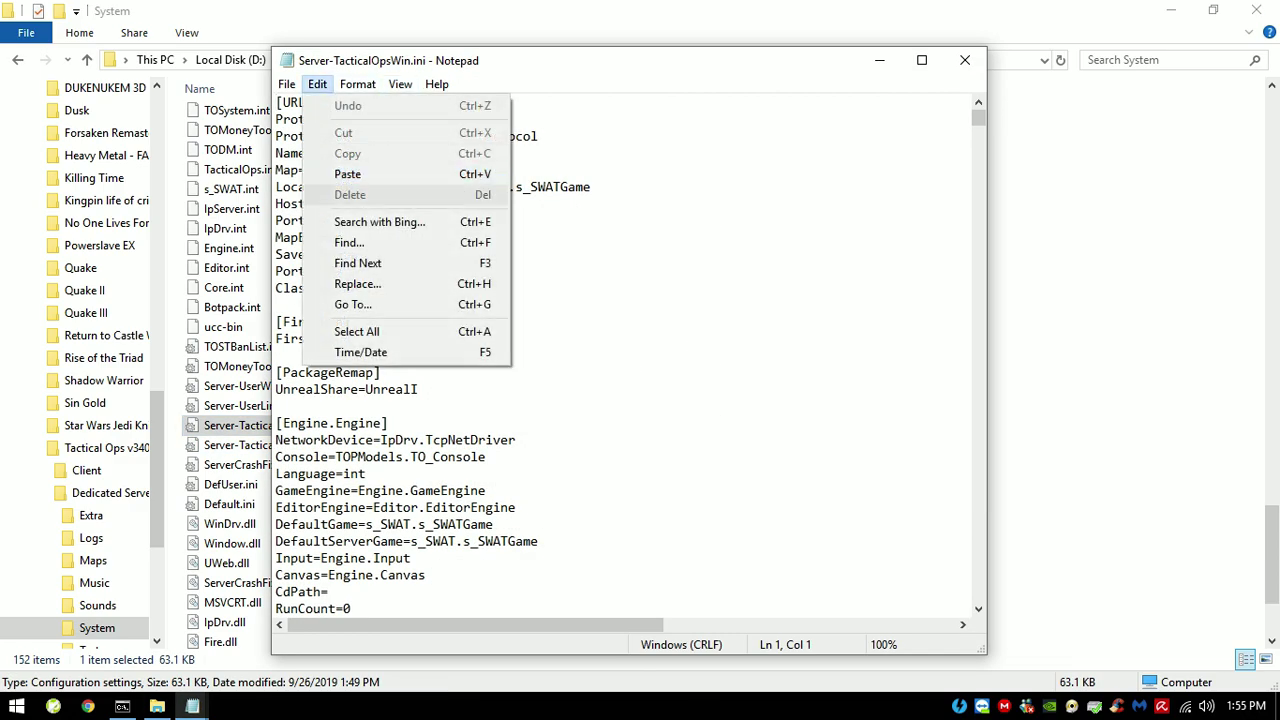
{"action": "key", "text": "Return"}
{"action": "type", "text": "reround"}
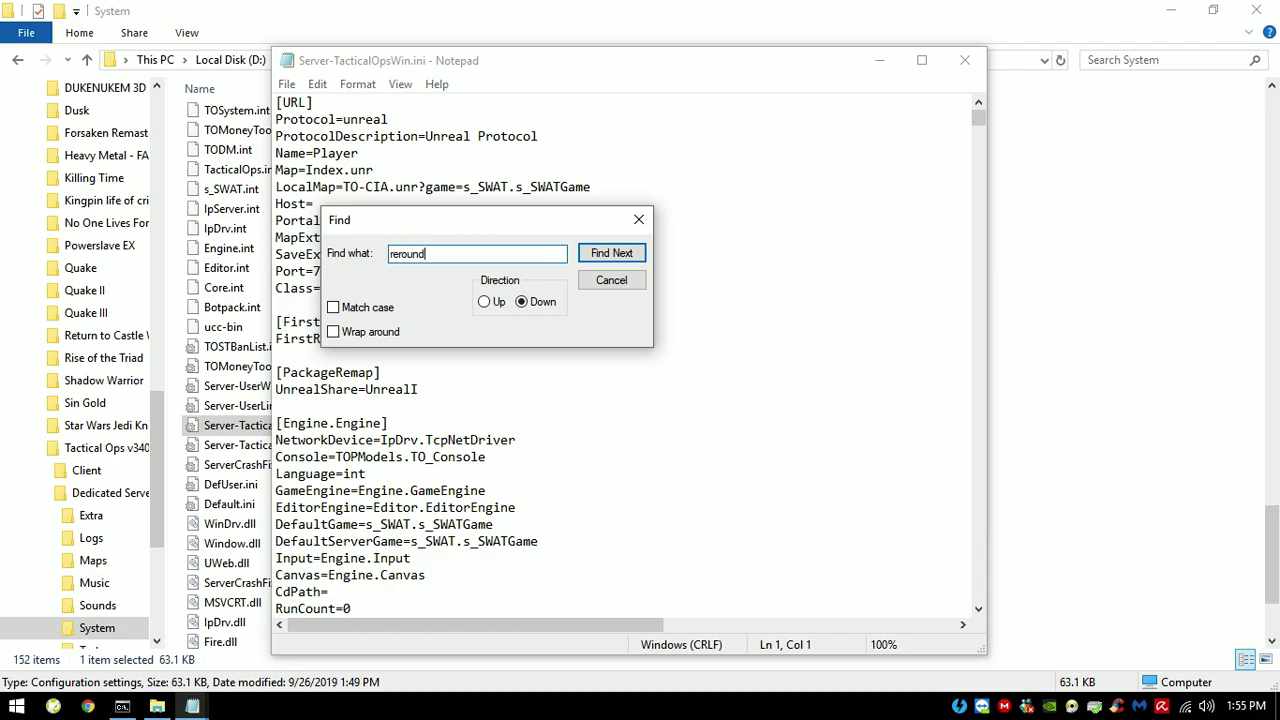
{"action": "key", "text": "Return"}
{"action": "key", "text": "Escape"}
{"action": "scroll", "coordinate": [625, 360], "scroll_direction": "down", "scroll_amount": 4}
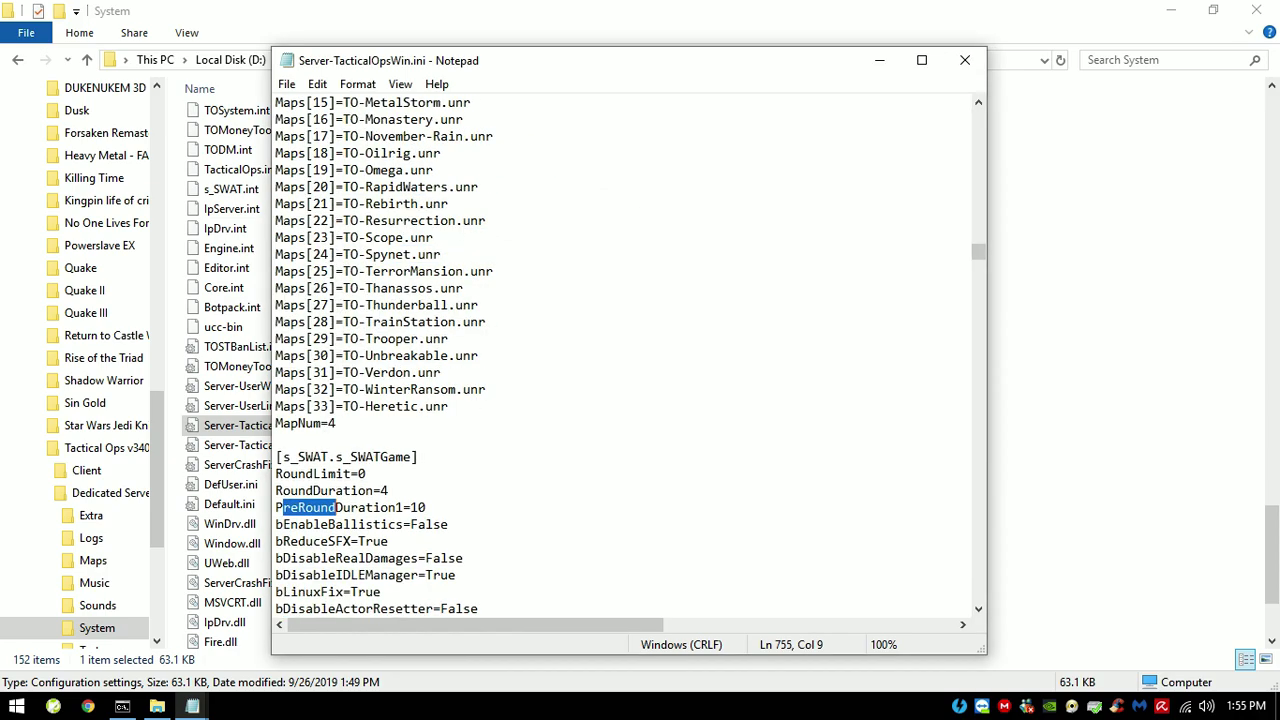
{"action": "key", "text": "End"}
{"action": "key", "text": "shift+Left"}
{"action": "key", "text": "shift+Left"}
{"action": "key", "text": "shift+Left"}
{"action": "key", "text": "shift+Left"}
{"action": "key", "text": "shift+Left"}
{"action": "key", "text": "shift+Left"}
{"action": "key", "text": "shift+Left"}
{"action": "key", "text": "shift+Left"}
{"action": "key", "text": "shift+Left"}
{"action": "key", "text": "shift+Left"}
{"action": "key", "text": "shift+Left"}
{"action": "key", "text": "shift+Left"}
{"action": "key", "text": "shift+Left"}
{"action": "key", "text": "shift+Left"}
{"action": "key", "text": "shift+Left"}
{"action": "key", "text": "shift+Left"}
{"action": "key", "text": "shift+Left"}
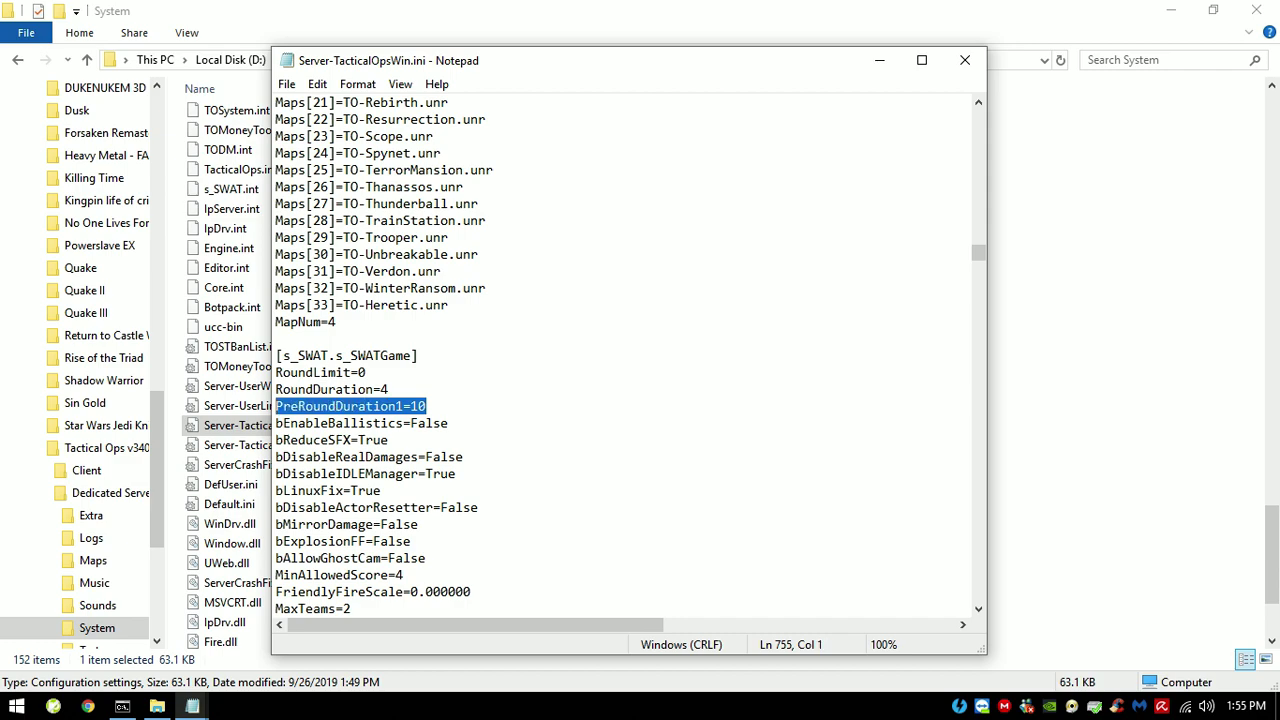
Step: Search the INI for 'showweapontab' and dismiss the not-found message
{"action": "key", "text": "alt+e"}
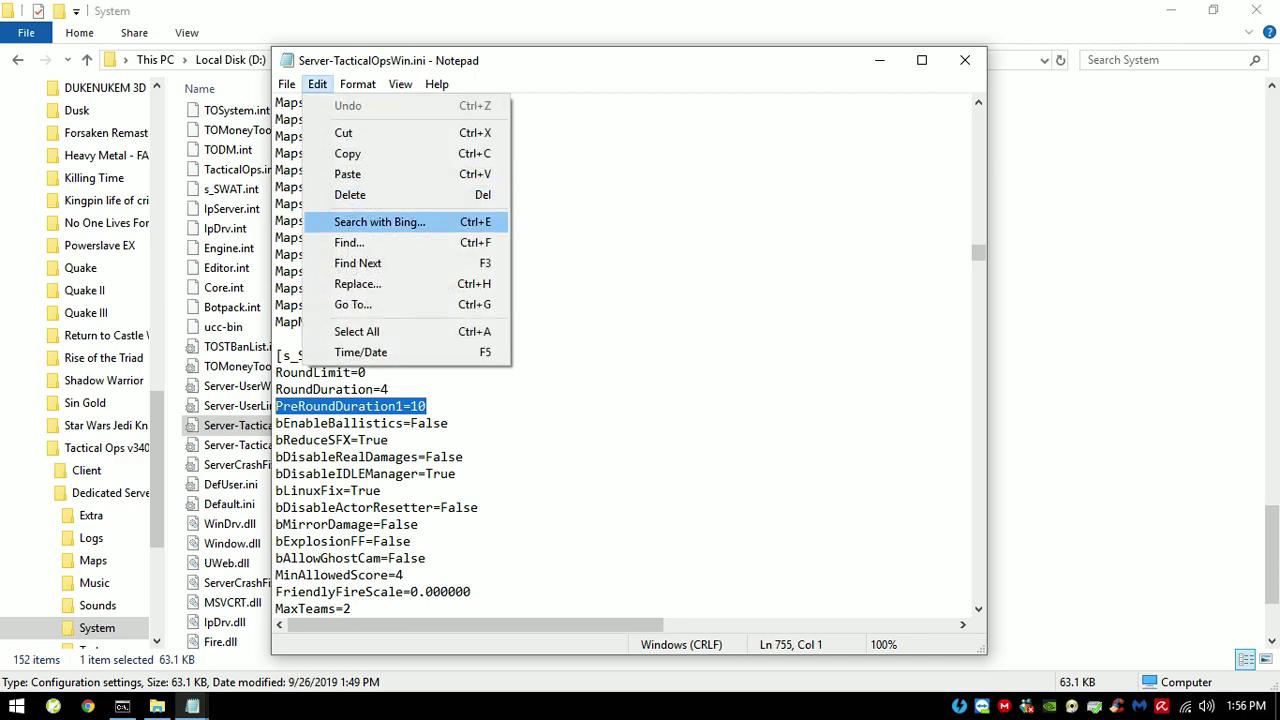
{"action": "key", "text": "f"}
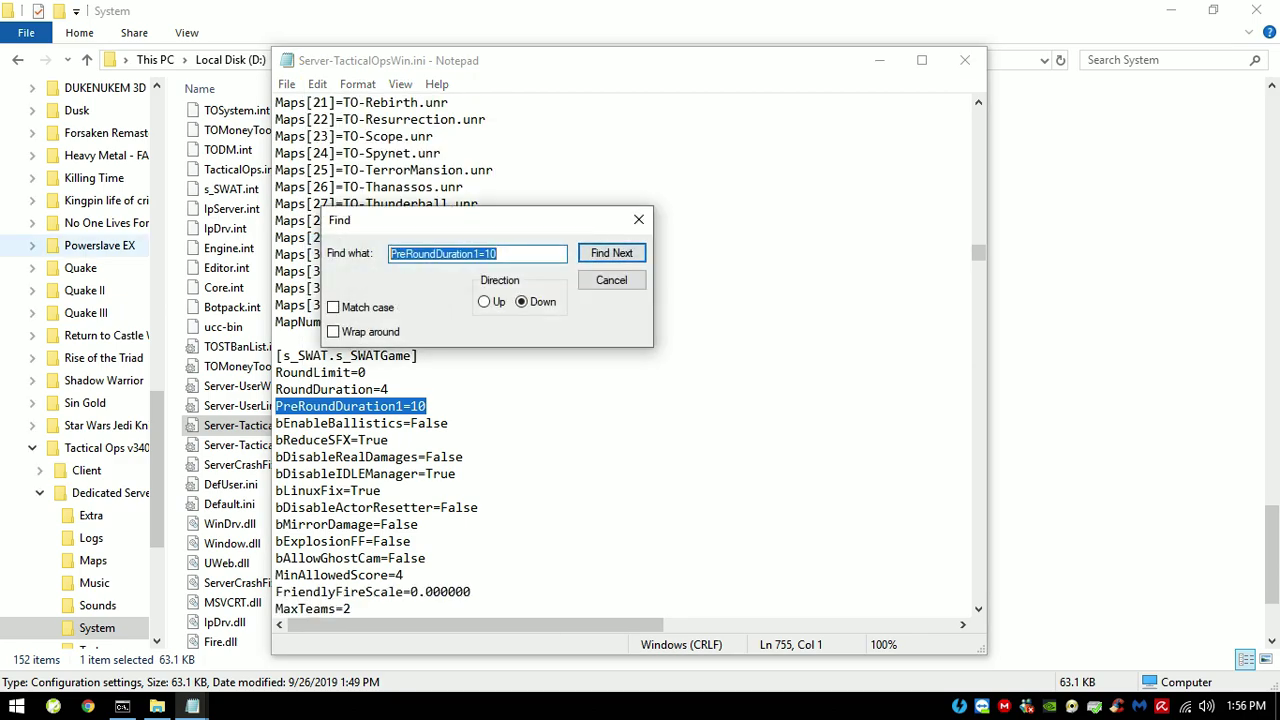
{"action": "type", "text": "showweapontab"}
{"action": "key", "text": "Return"}
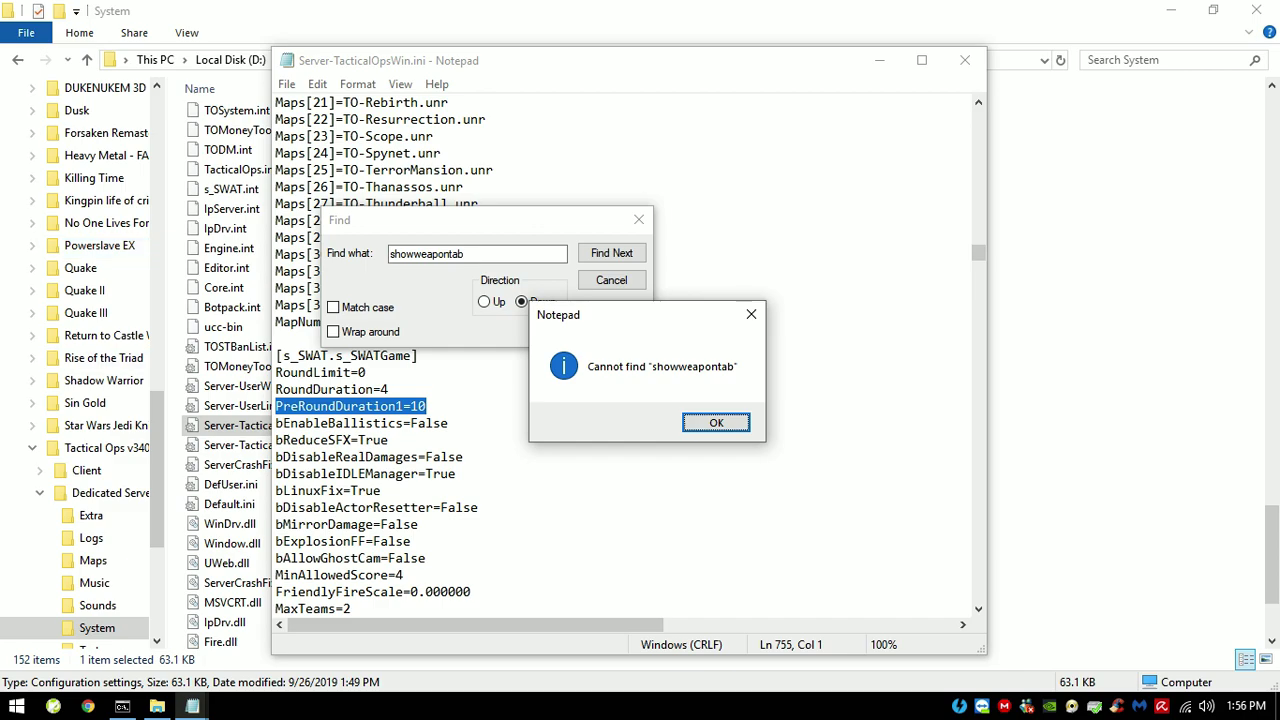
{"action": "key", "text": "Return"}
Step: Find 'preround' and select the FirstPreRound=15 entry in the TOSTServerTools section
{"action": "type", "text": "pre"}
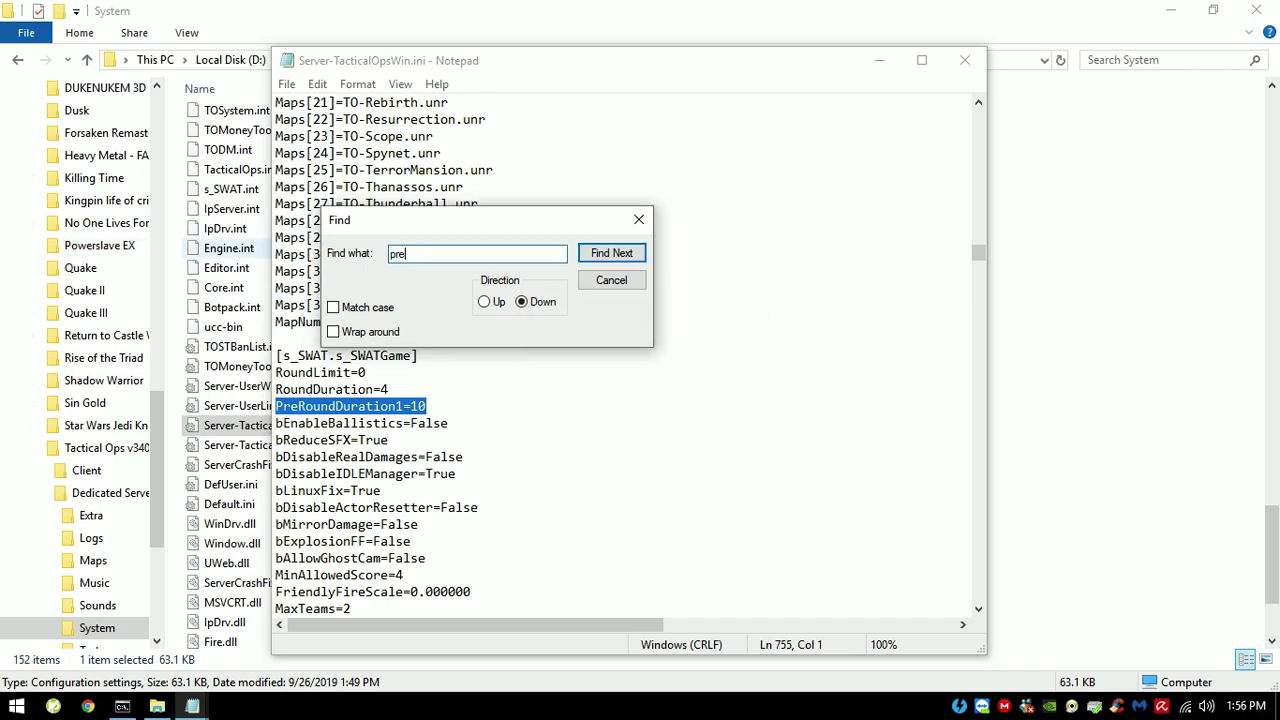
{"action": "type", "text": "round"}
{"action": "key", "text": "Return"}
{"action": "key", "text": "Return"}
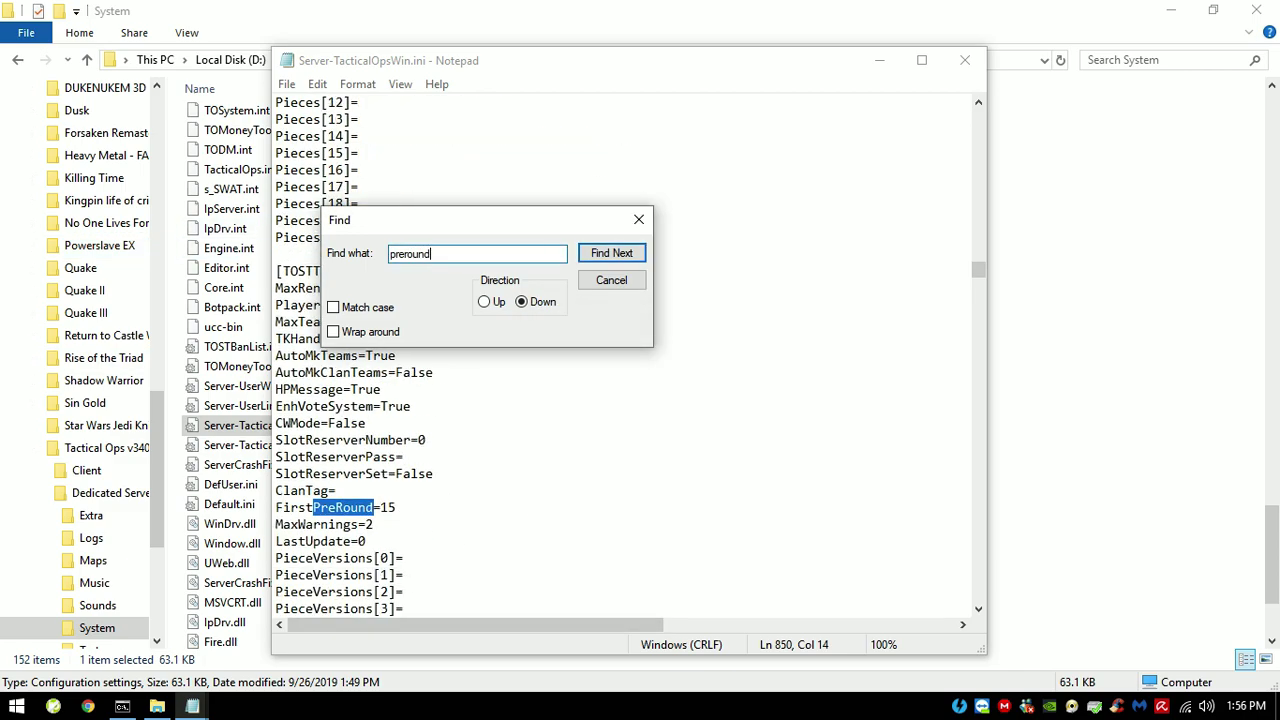
{"action": "key", "text": "Escape"}
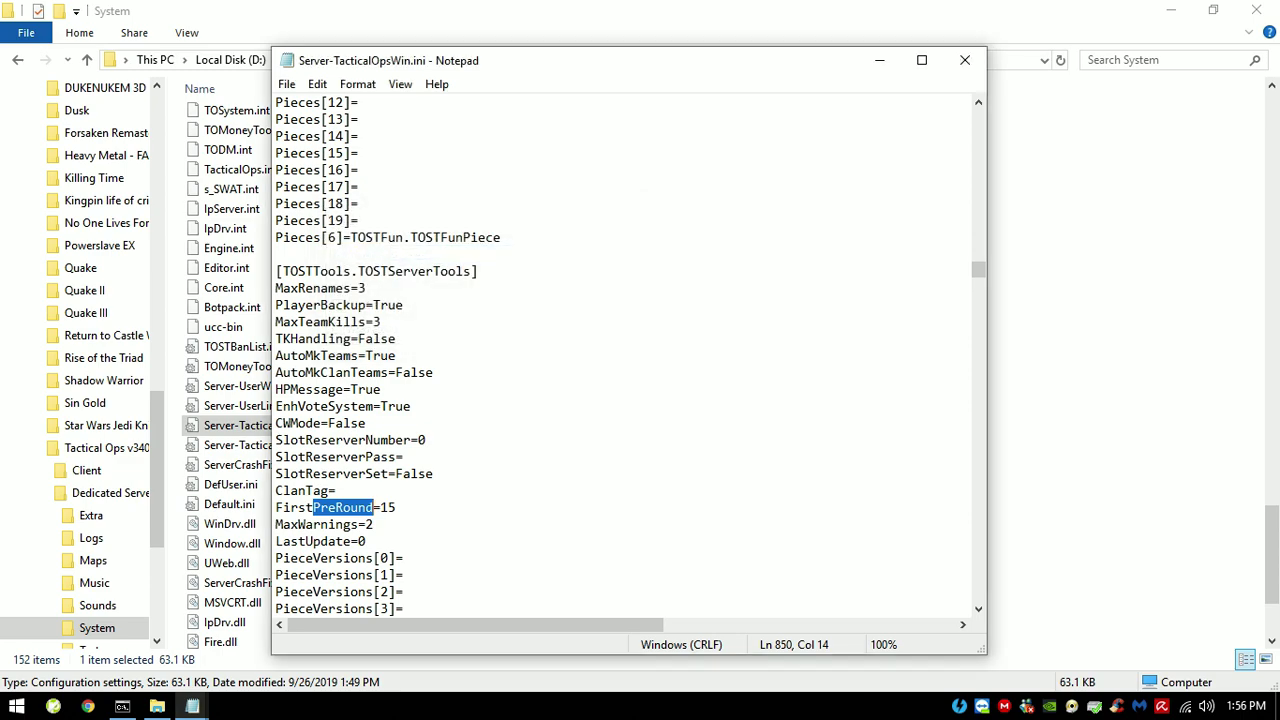
{"action": "key", "text": "End"}
{"action": "key", "text": "shift+Left"}
{"action": "key", "text": "shift+Left"}
{"action": "key", "text": "shift+Left"}
{"action": "key", "text": "shift+Left"}
{"action": "key", "text": "shift+Left"}
{"action": "key", "text": "shift+Left"}
{"action": "key", "text": "shift+Left"}
{"action": "key", "text": "shift+Left"}
{"action": "key", "text": "shift+Left"}
{"action": "key", "text": "shift+Left"}
{"action": "key", "text": "shift+Left"}
{"action": "key", "text": "shift+Left"}
{"action": "key", "text": "shift+Left"}
{"action": "key", "text": "shift+Left"}
{"action": "key", "text": "shift+Left"}
{"action": "left_click", "coordinate": [335, 507]}
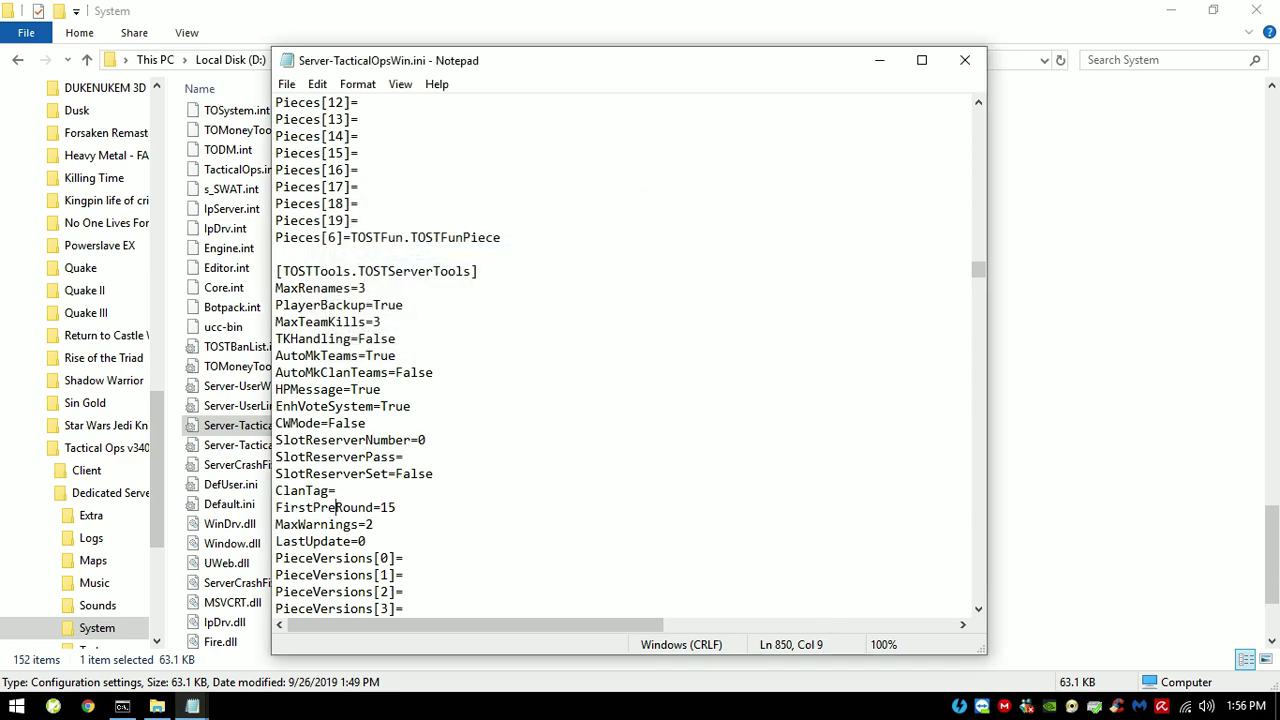
{"action": "key", "text": "shift+Left"}
{"action": "key", "text": "shift+Left"}
{"action": "key", "text": "shift+Left"}
{"action": "key", "text": "shift+Left"}
{"action": "key", "text": "shift+Left"}
{"action": "key", "text": "shift+Left"}
{"action": "key", "text": "shift+Left"}
{"action": "left_click", "coordinate": [366, 423]}
{"action": "left_click_drag", "start_coordinate": [305, 271], "coordinate": [381, 389]}
{"action": "scroll", "coordinate": [600, 350], "scroll_direction": "down", "scroll_amount": 3}
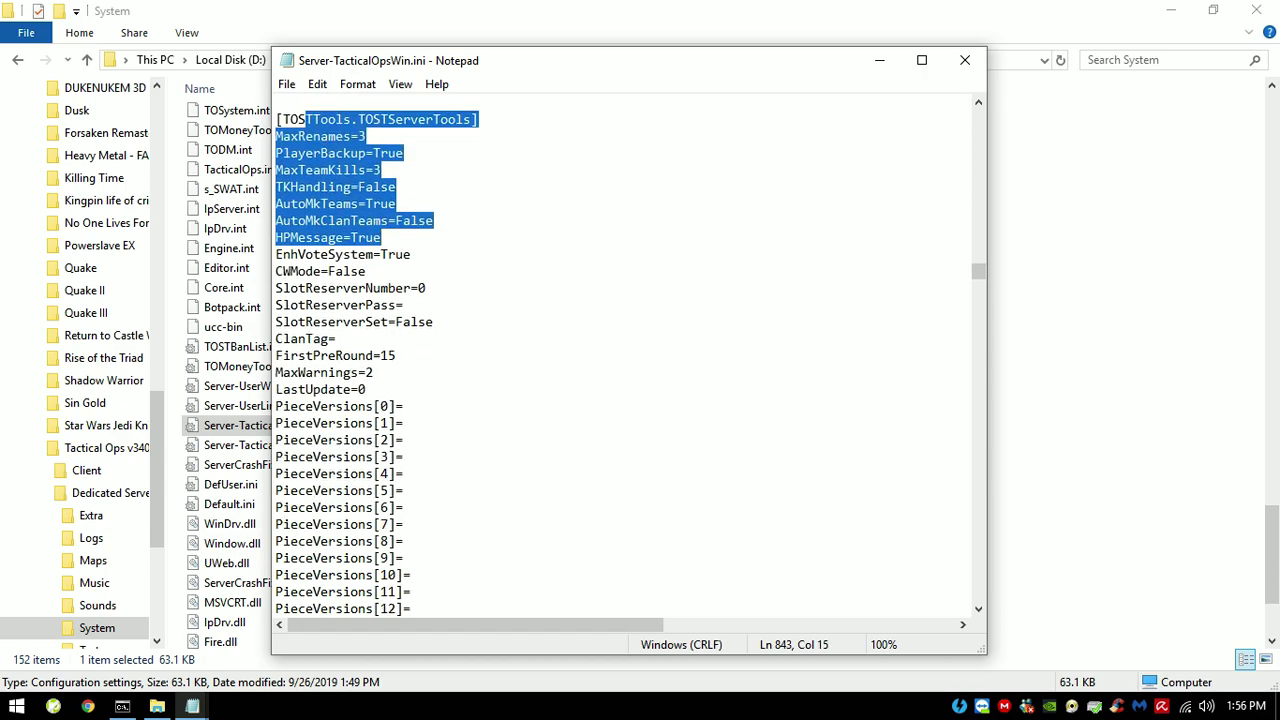
{"action": "scroll", "coordinate": [600, 350], "scroll_direction": "up", "scroll_amount": 7}
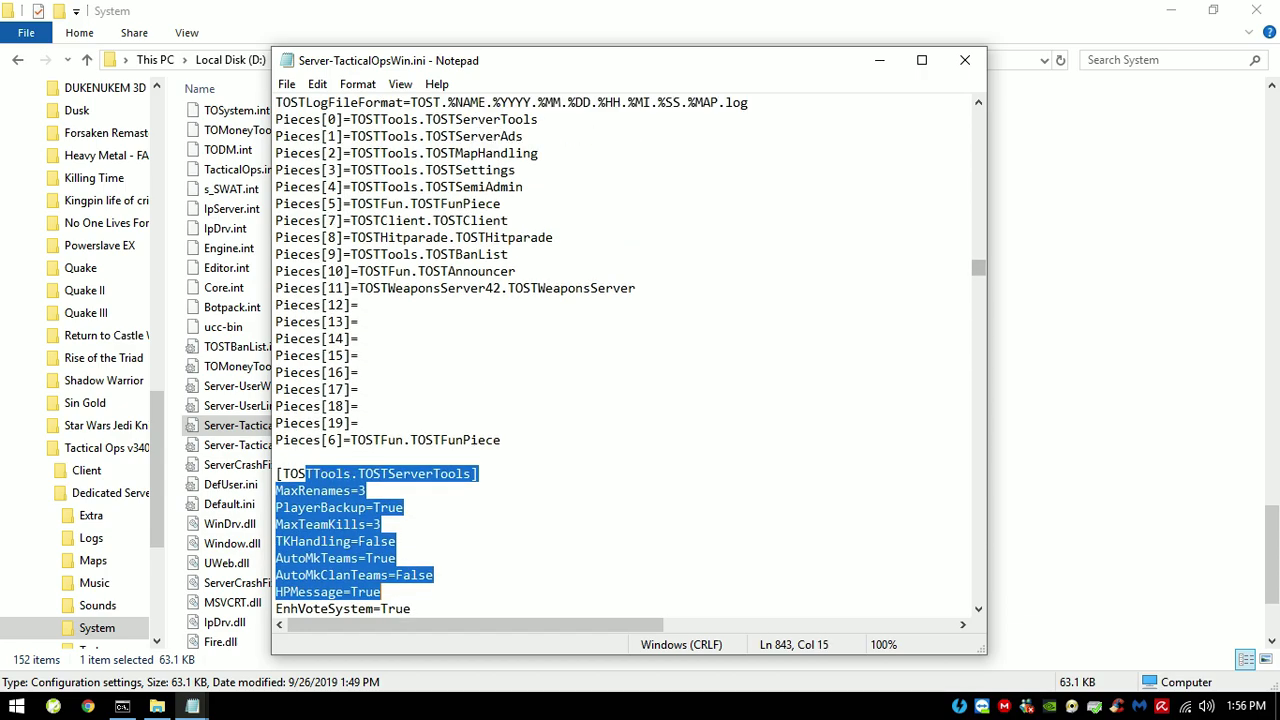
{"action": "scroll", "coordinate": [600, 350], "scroll_direction": "up", "scroll_amount": 20}
Step: Search the INI for 'minim' and dismiss the not-found message
{"action": "left_click", "coordinate": [317, 84]}
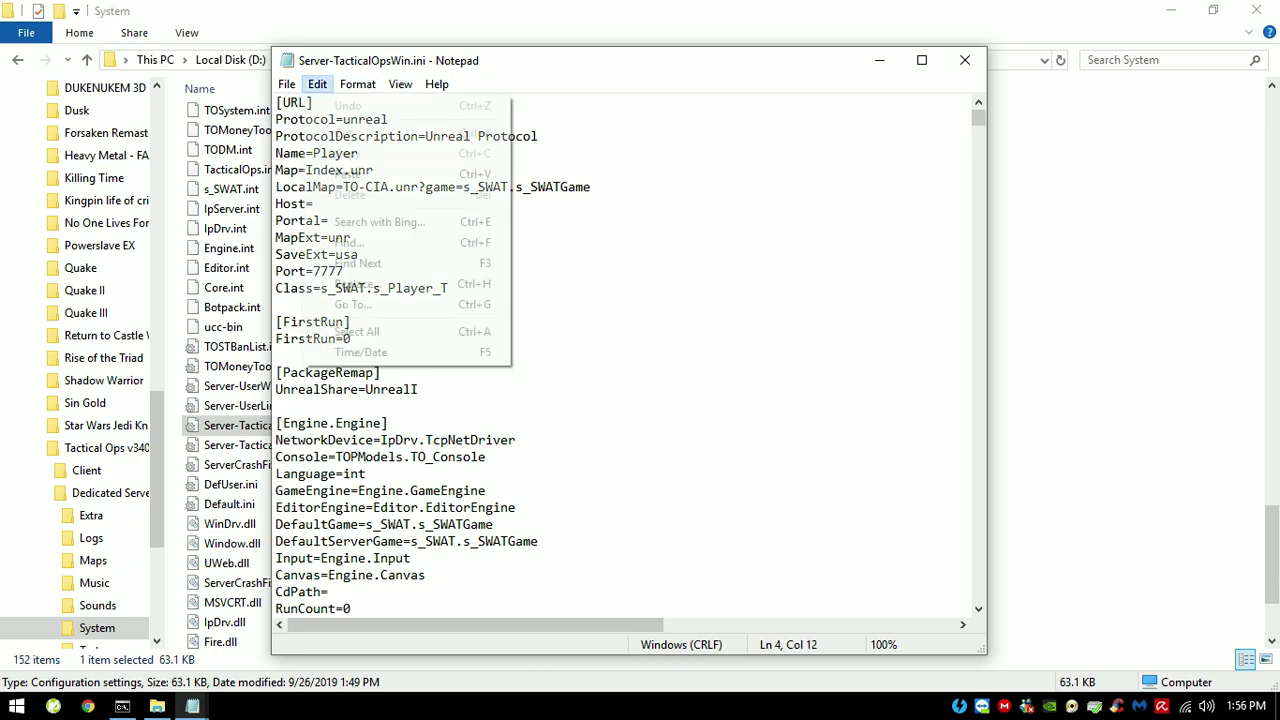
{"action": "left_click", "coordinate": [371, 240]}
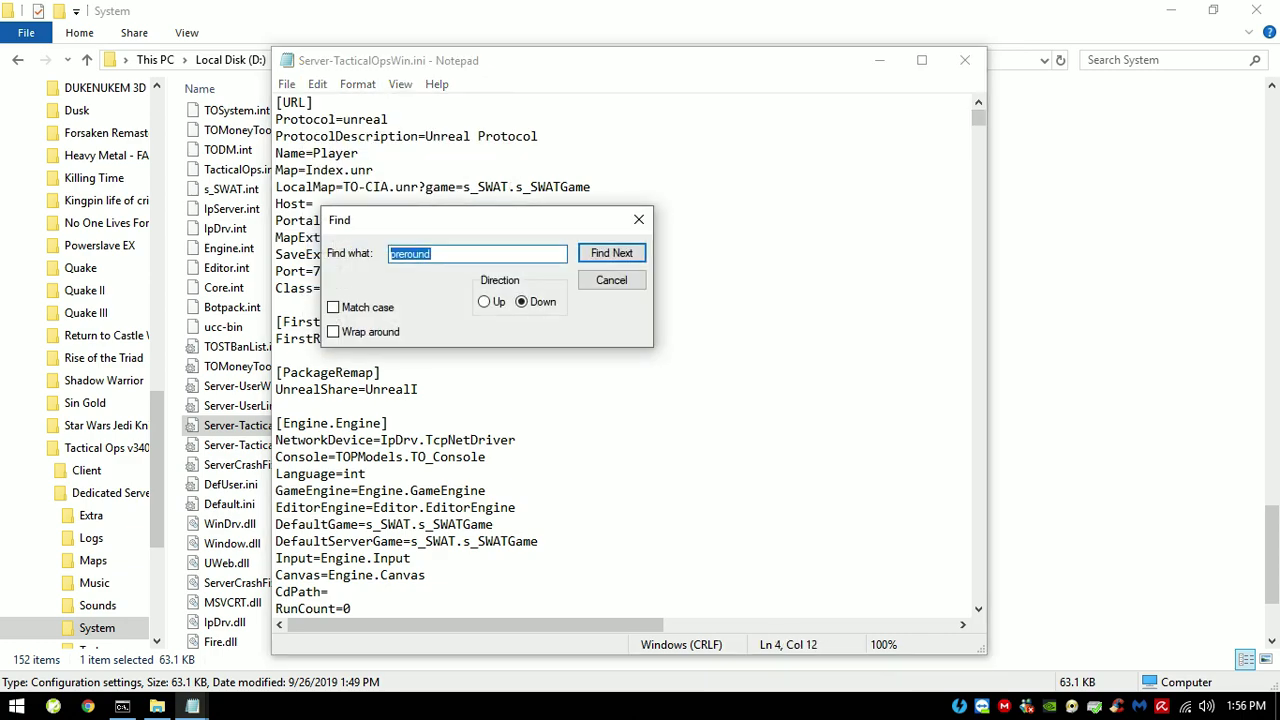
{"action": "type", "text": "minim"}
{"action": "key", "text": "Return"}
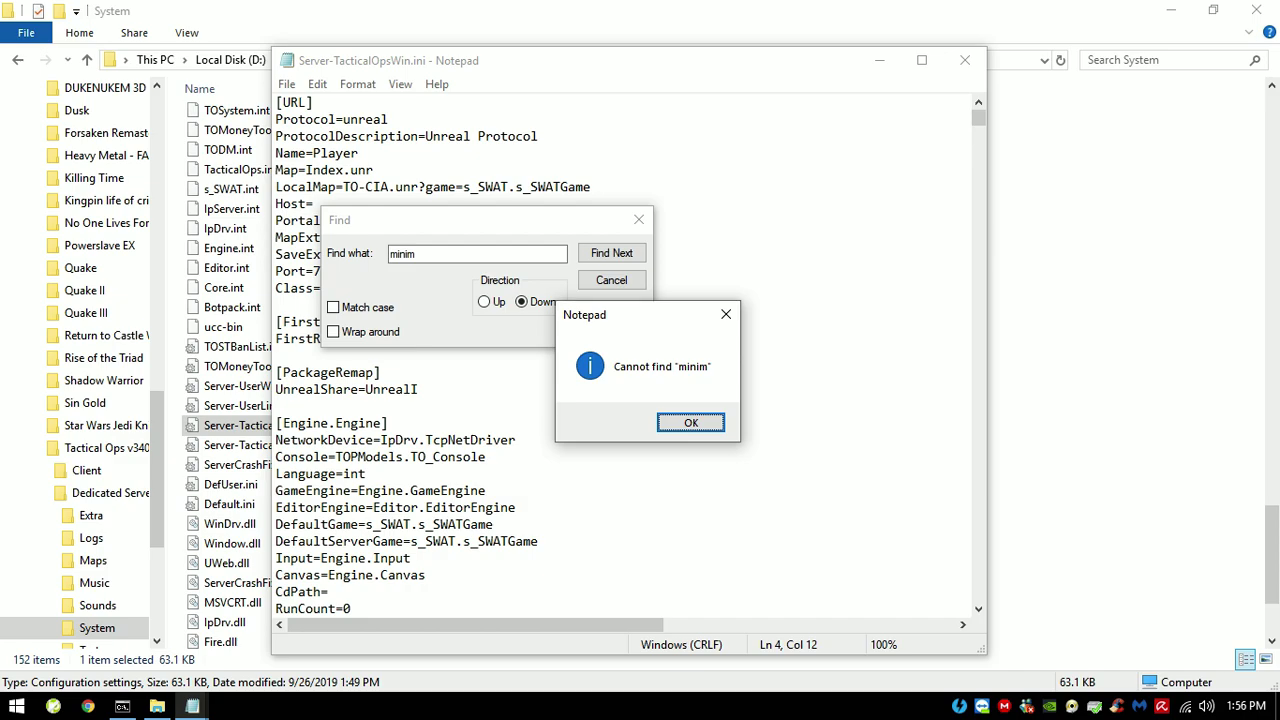
{"action": "key", "text": "Return"}
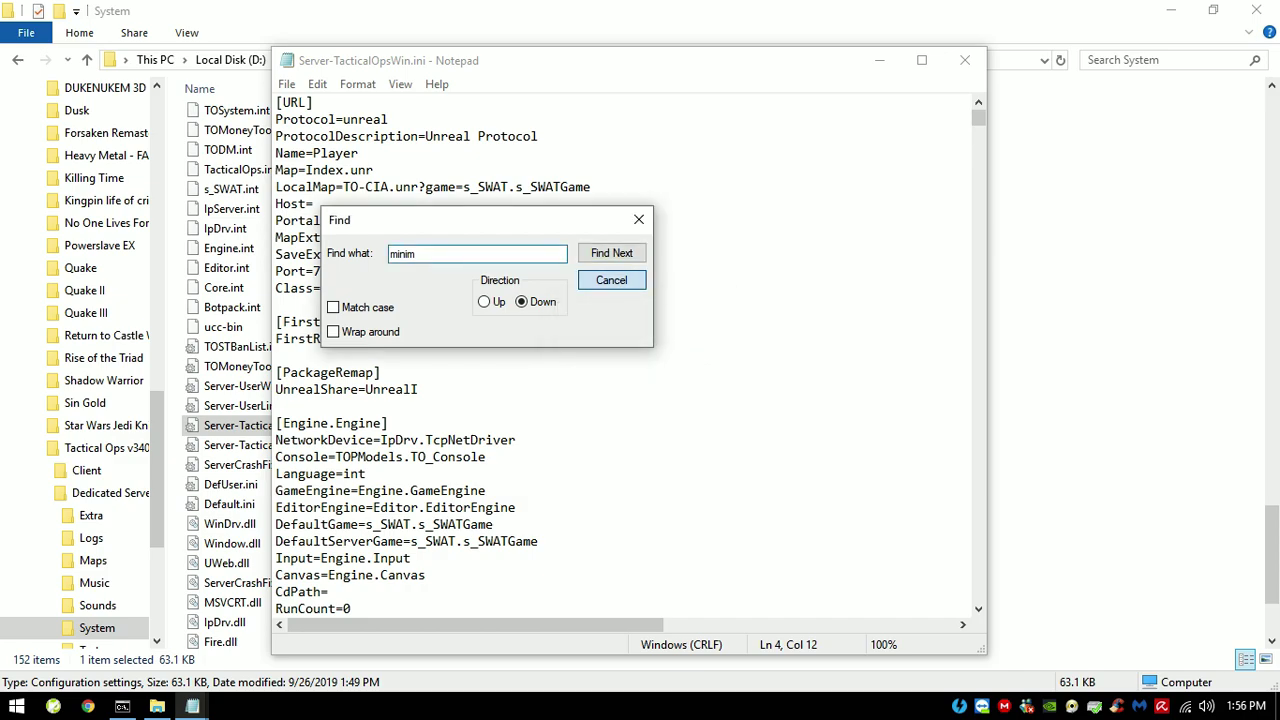
{"action": "key", "text": "Escape"}
{"action": "scroll", "coordinate": [620, 355], "scroll_direction": "down", "scroll_amount": 7}
{"action": "scroll", "coordinate": [620, 355], "scroll_direction": "up", "scroll_amount": 2}
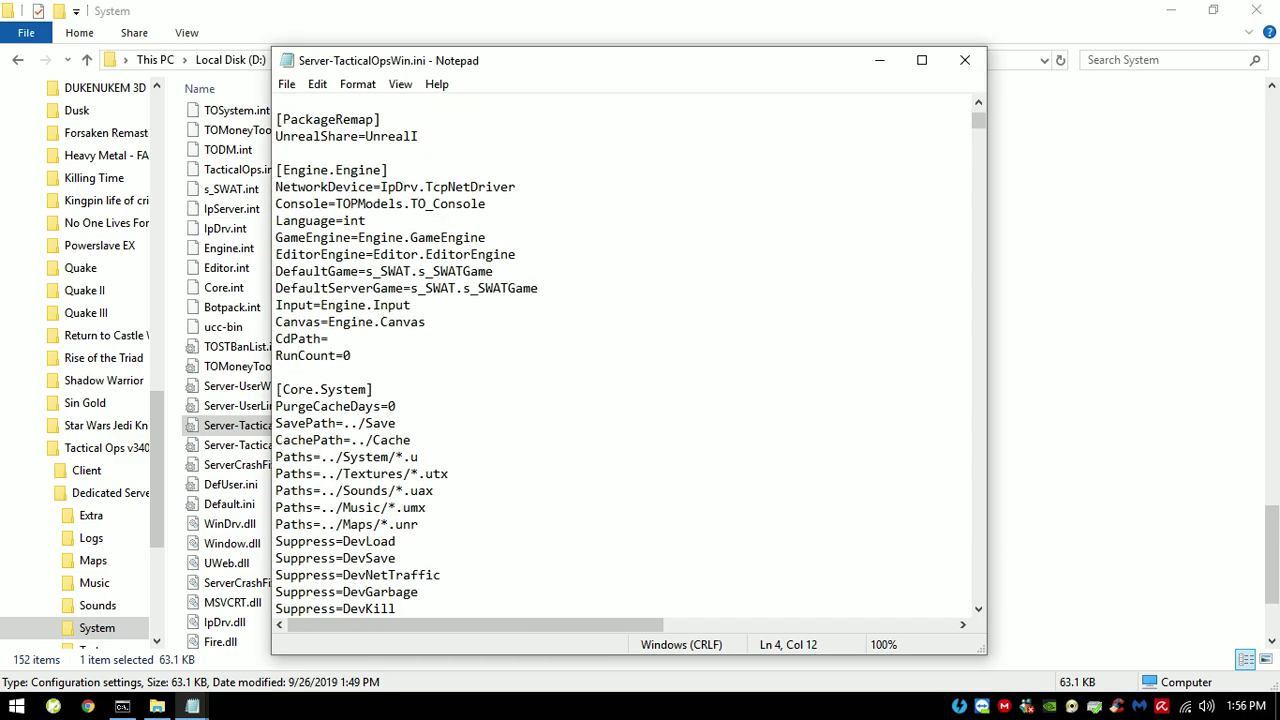
Step: Search for '6' and step through its matches, including MaxPlayers=16
{"action": "key", "text": "alt+e"}
{"action": "type", "text": "f"}
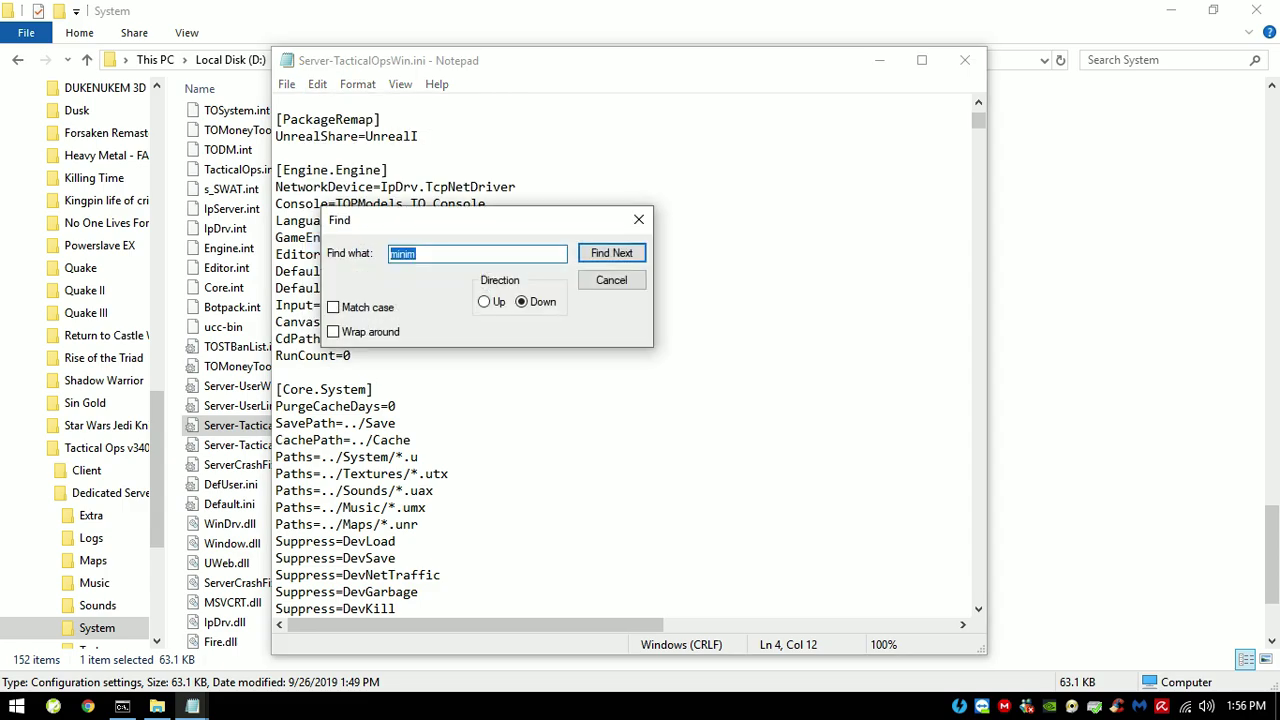
{"action": "type", "text": "6"}
{"action": "key", "text": "Return"}
{"action": "key", "text": "Return"}
{"action": "key", "text": "Return"}
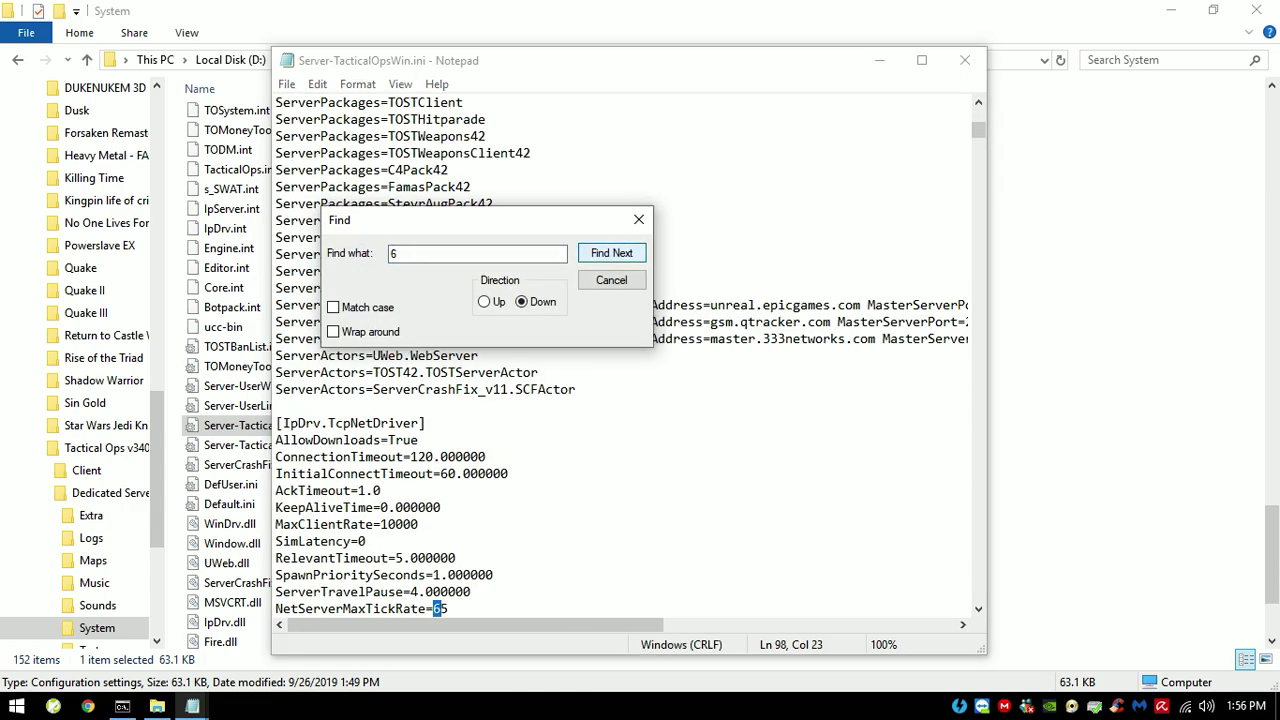
{"action": "key", "text": "Return"}
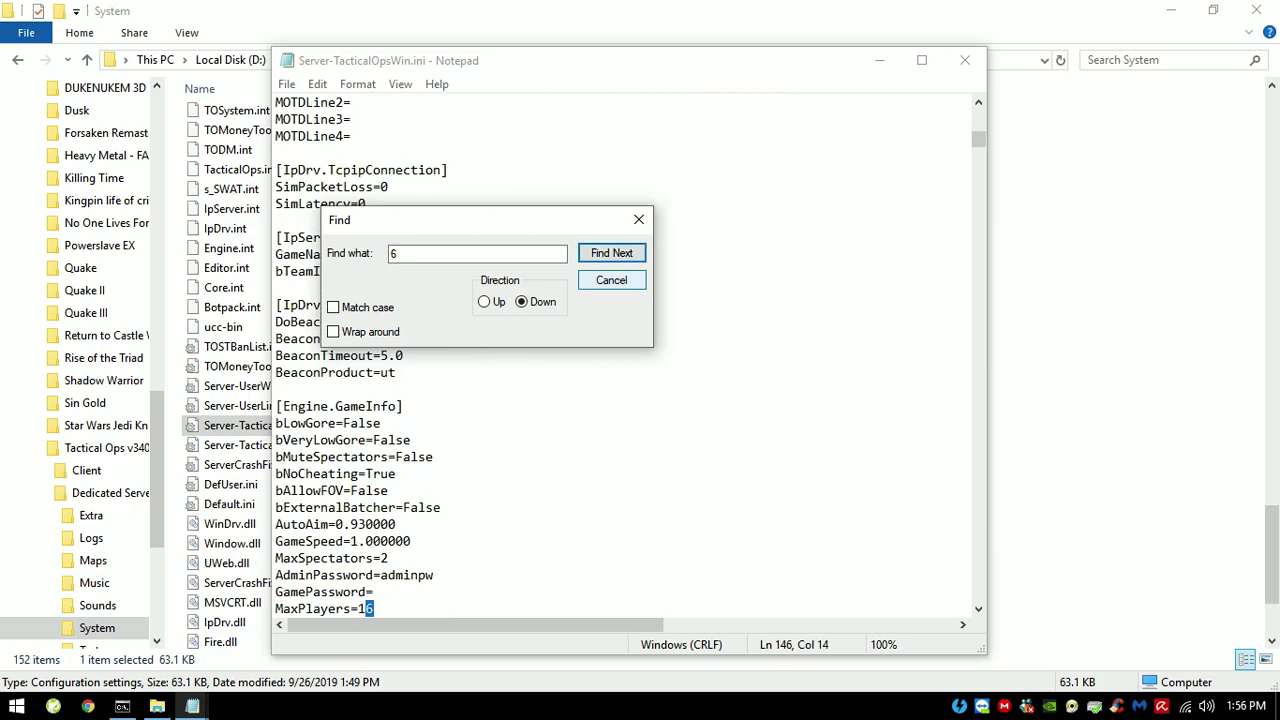
{"action": "key", "text": "Return"}
{"action": "key", "text": "Return"}
{"action": "key", "text": "Return"}
{"action": "key", "text": "Return"}
{"action": "key", "text": "Return"}
{"action": "key", "text": "Return"}
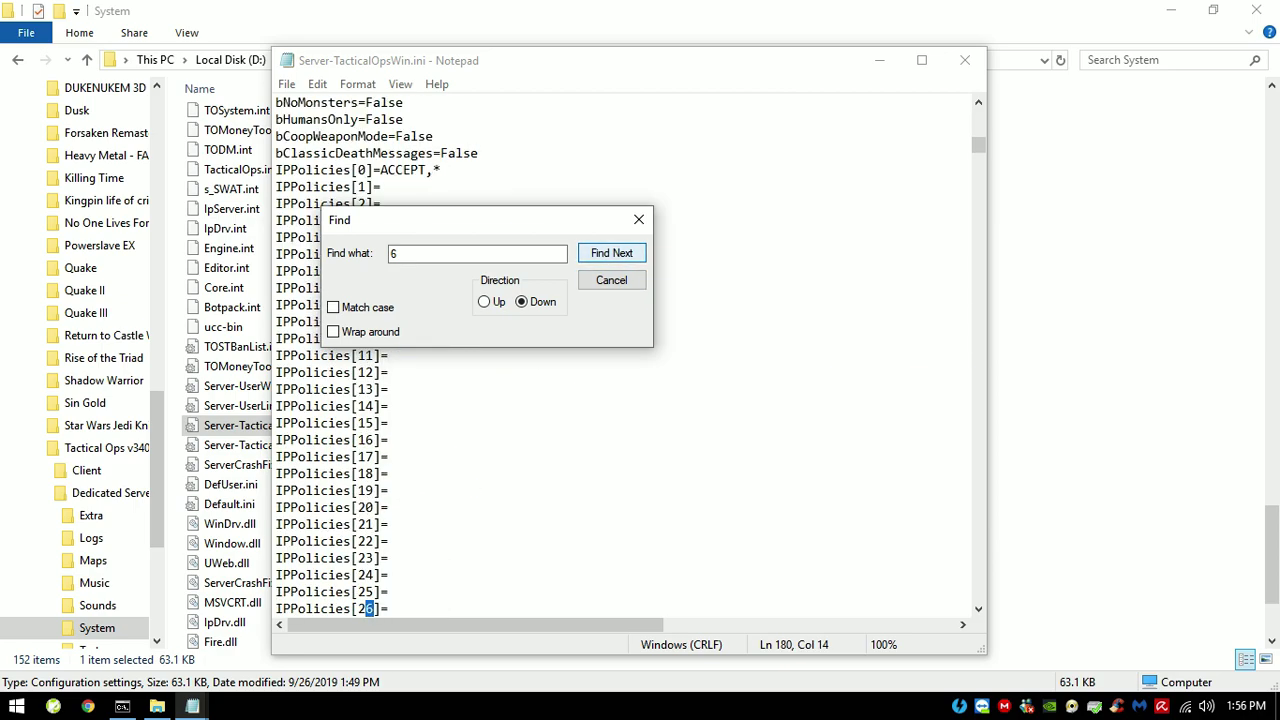
{"action": "key", "text": "Return"}
{"action": "key", "text": "Return"}
{"action": "key", "text": "Return"}
{"action": "key", "text": "Return"}
{"action": "key", "text": "Return"}
{"action": "key", "text": "Return"}
{"action": "key", "text": "Return"}
{"action": "key", "text": "Return"}
{"action": "key", "text": "Return"}
{"action": "key", "text": "Return"}
{"action": "key", "text": "Return"}
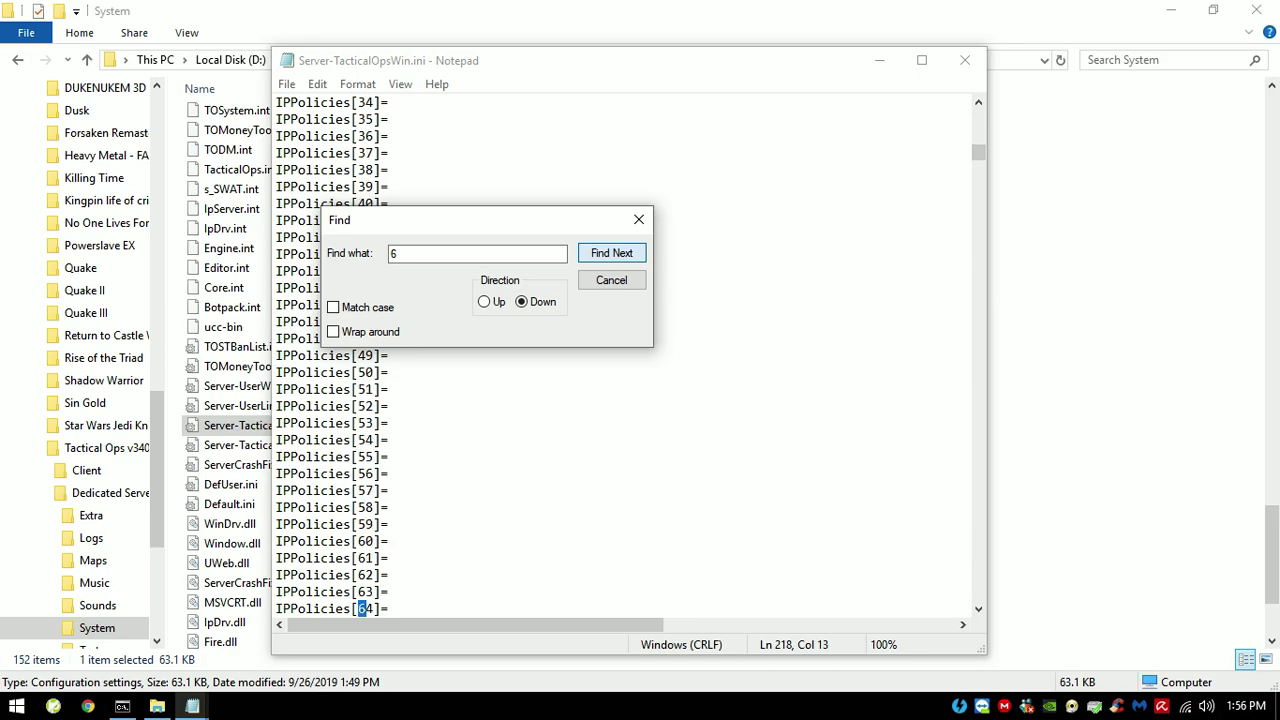
{"action": "key", "text": "Return"}
{"action": "key", "text": "Return"}
{"action": "key", "text": "Return"}
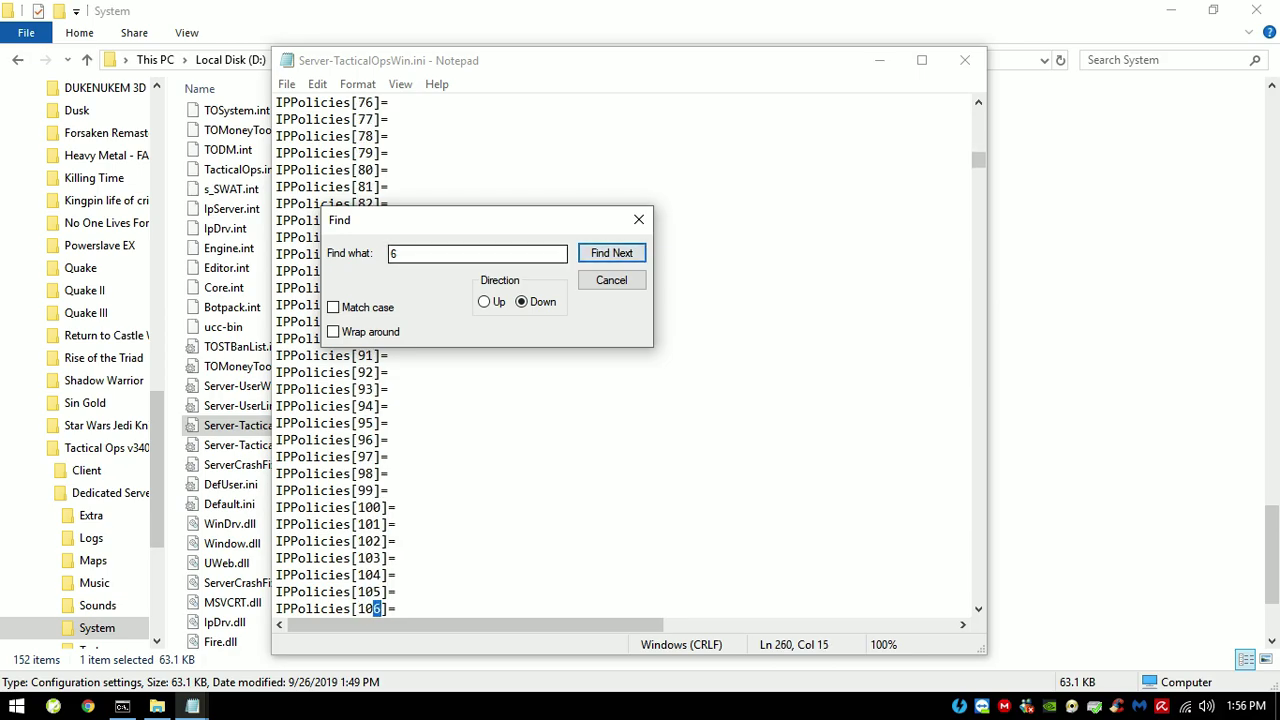
{"action": "key", "text": "Escape"}
{"action": "scroll", "coordinate": [630, 355], "scroll_direction": "down", "scroll_amount": 20}
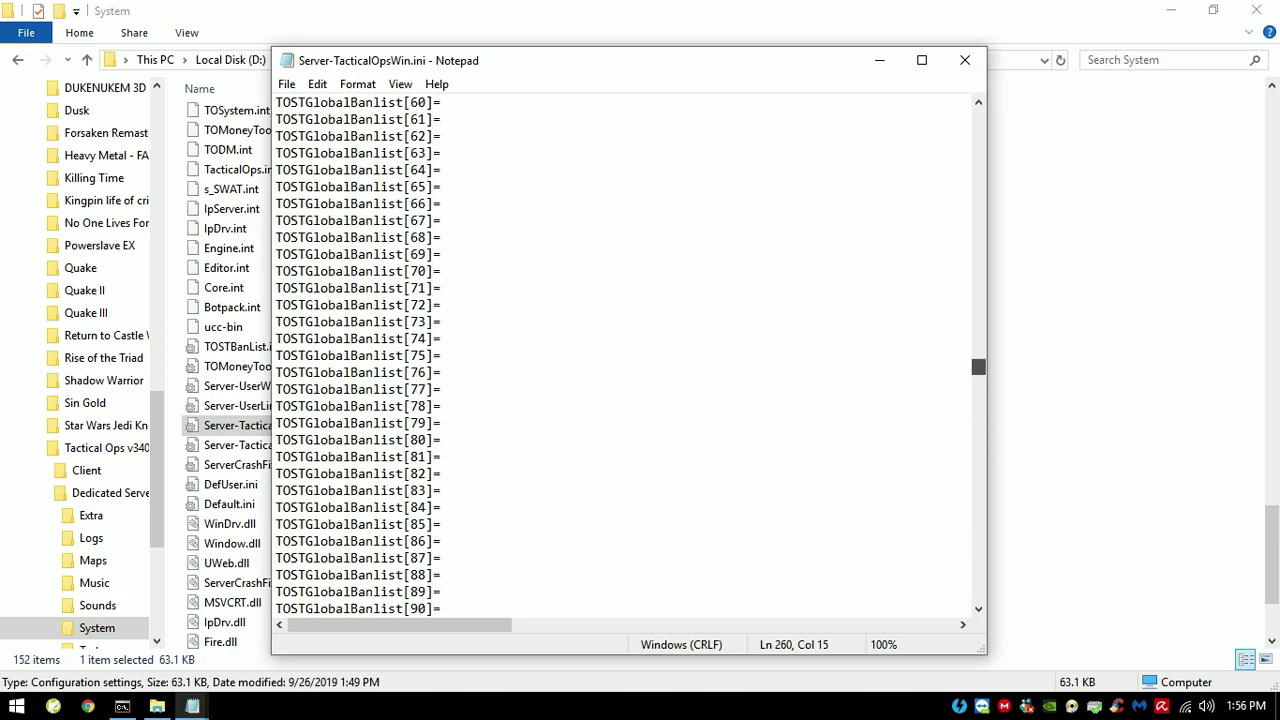
Step: Scroll to the MaxPlayers=16 setting and select its whole line
{"action": "scroll", "coordinate": [630, 355], "scroll_direction": "down", "scroll_amount": 20}
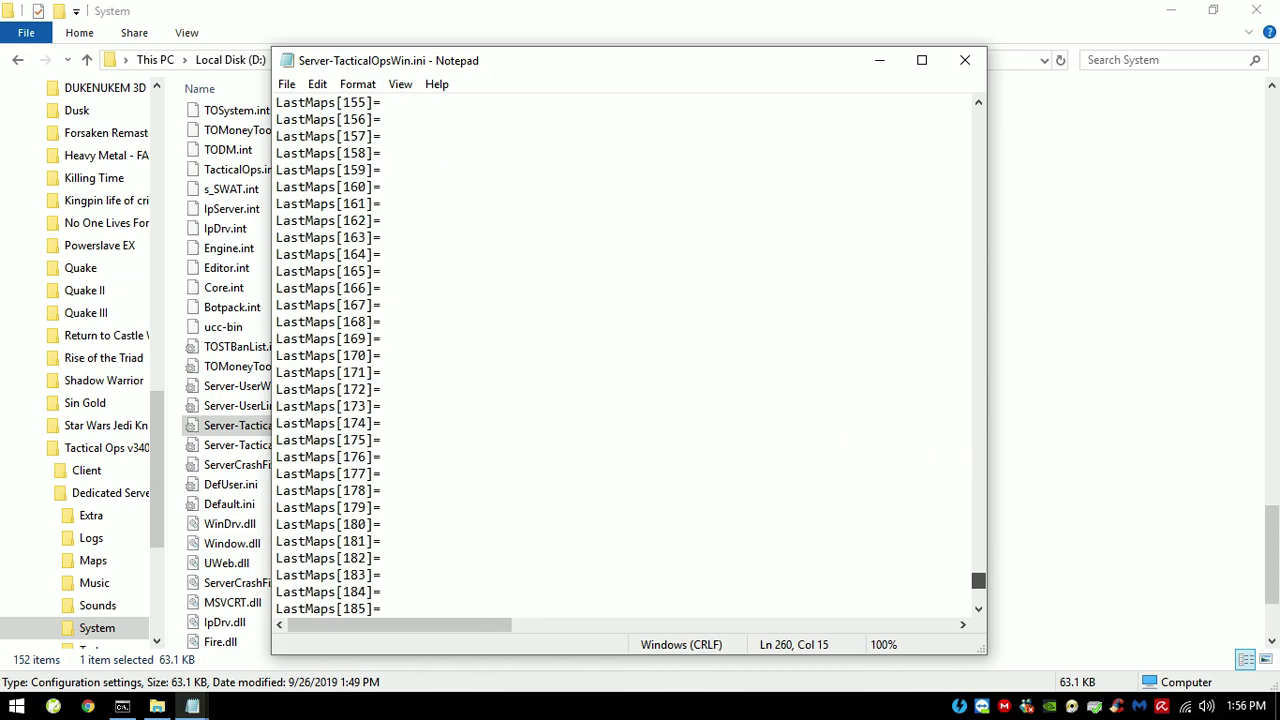
{"action": "scroll", "coordinate": [630, 355], "scroll_direction": "up", "scroll_amount": 20}
{"action": "scroll", "coordinate": [630, 355], "scroll_direction": "up", "scroll_amount": 20}
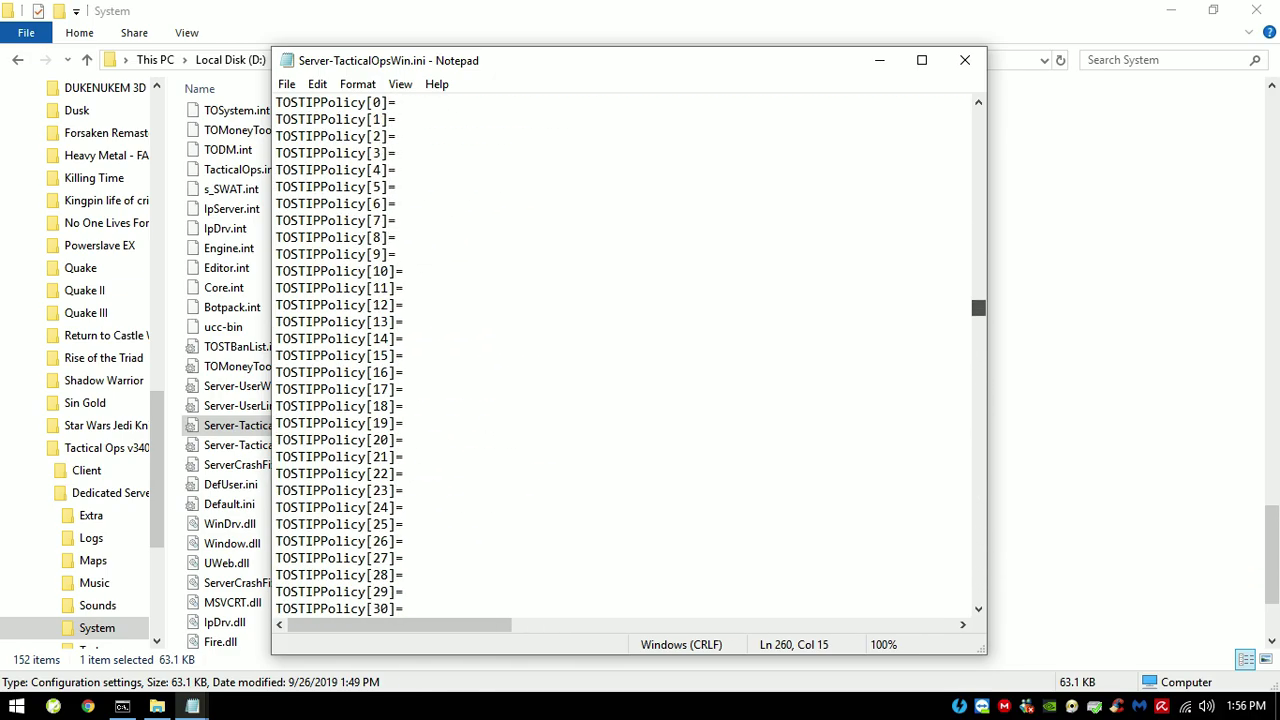
{"action": "scroll", "coordinate": [630, 355], "scroll_direction": "up", "scroll_amount": 20}
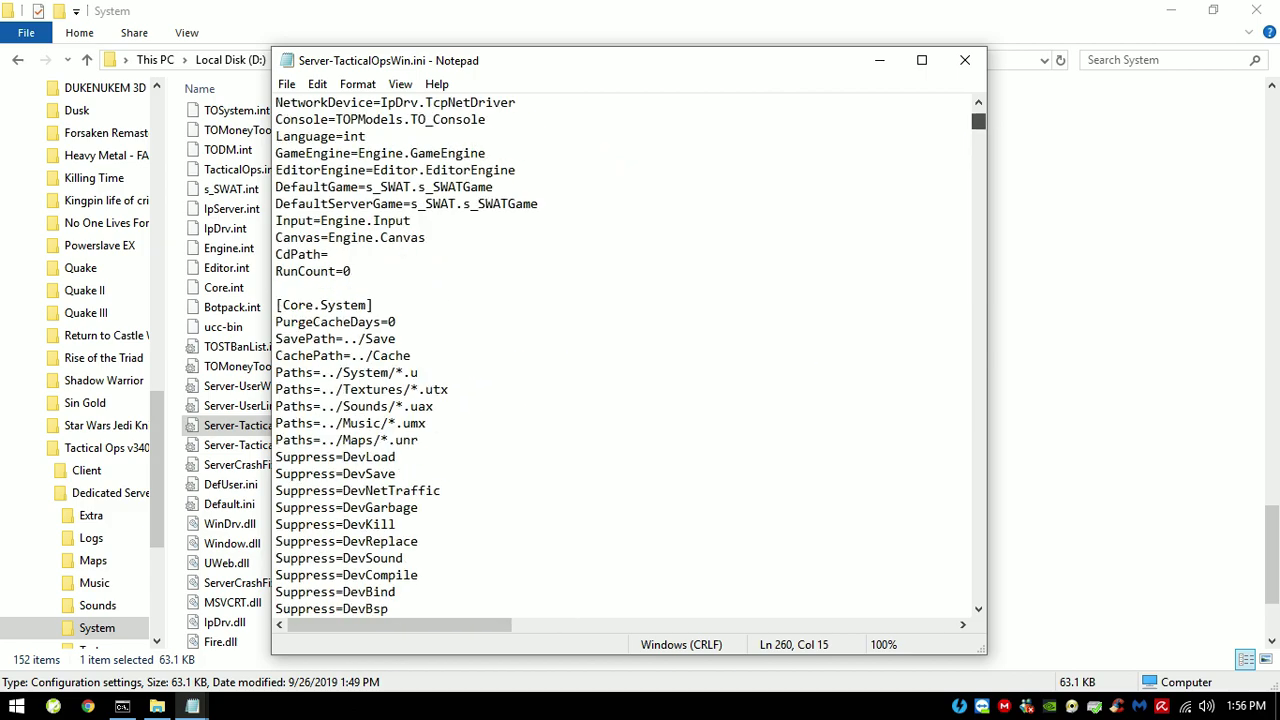
{"action": "scroll", "coordinate": [630, 355], "scroll_direction": "up", "scroll_amount": 3}
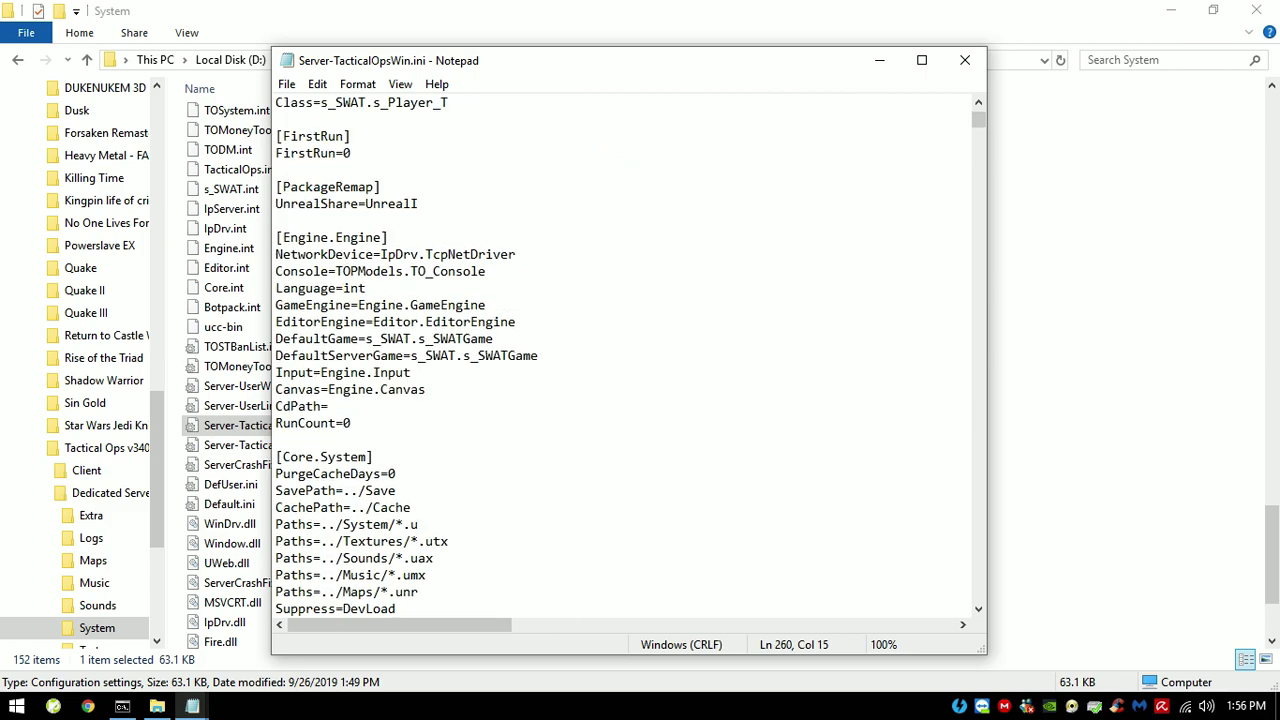
{"action": "scroll", "coordinate": [630, 355], "scroll_direction": "up", "scroll_amount": 4}
{"action": "scroll", "coordinate": [630, 355], "scroll_direction": "down", "scroll_amount": 2}
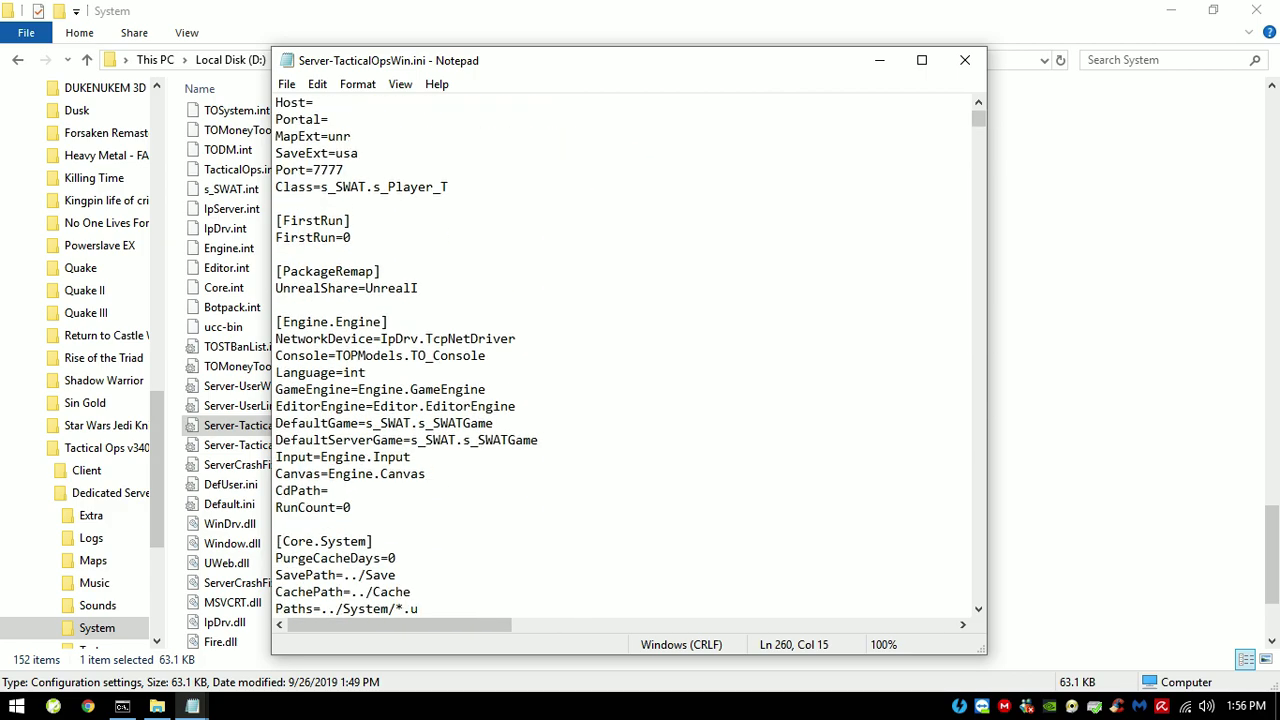
{"action": "scroll", "coordinate": [630, 355], "scroll_direction": "down", "scroll_amount": 13}
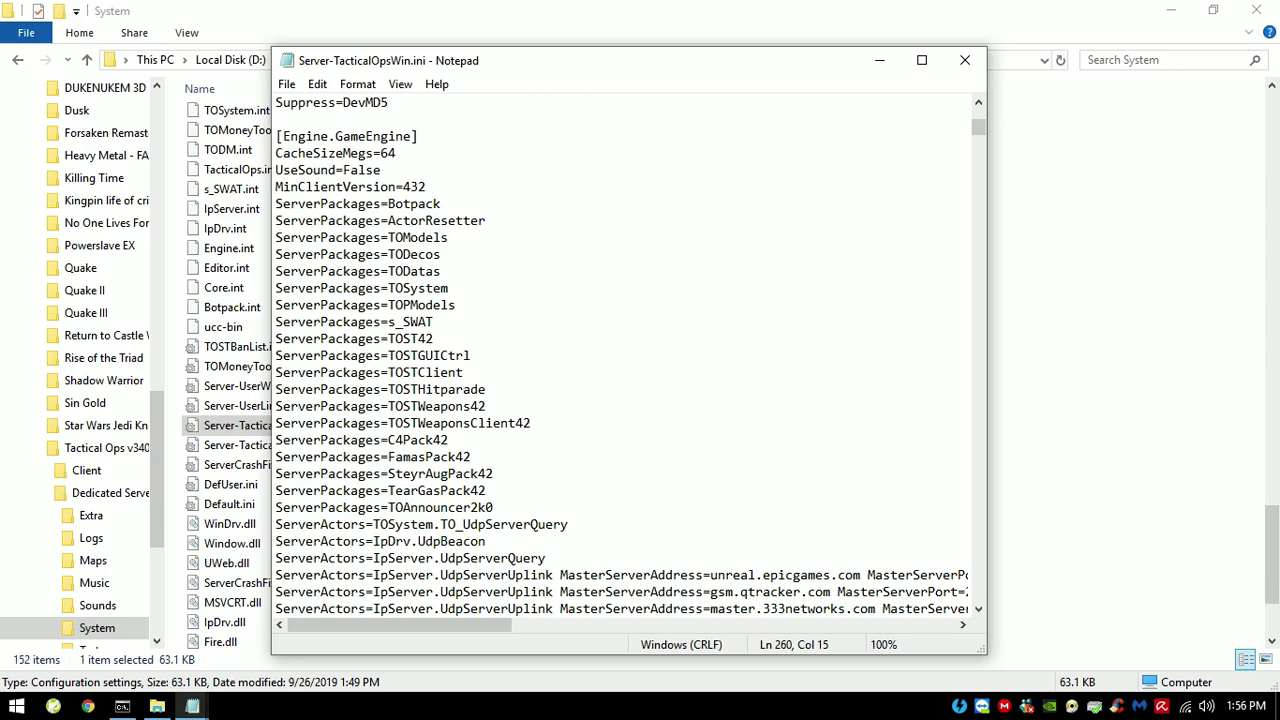
{"action": "scroll", "coordinate": [630, 355], "scroll_direction": "down", "scroll_amount": 5}
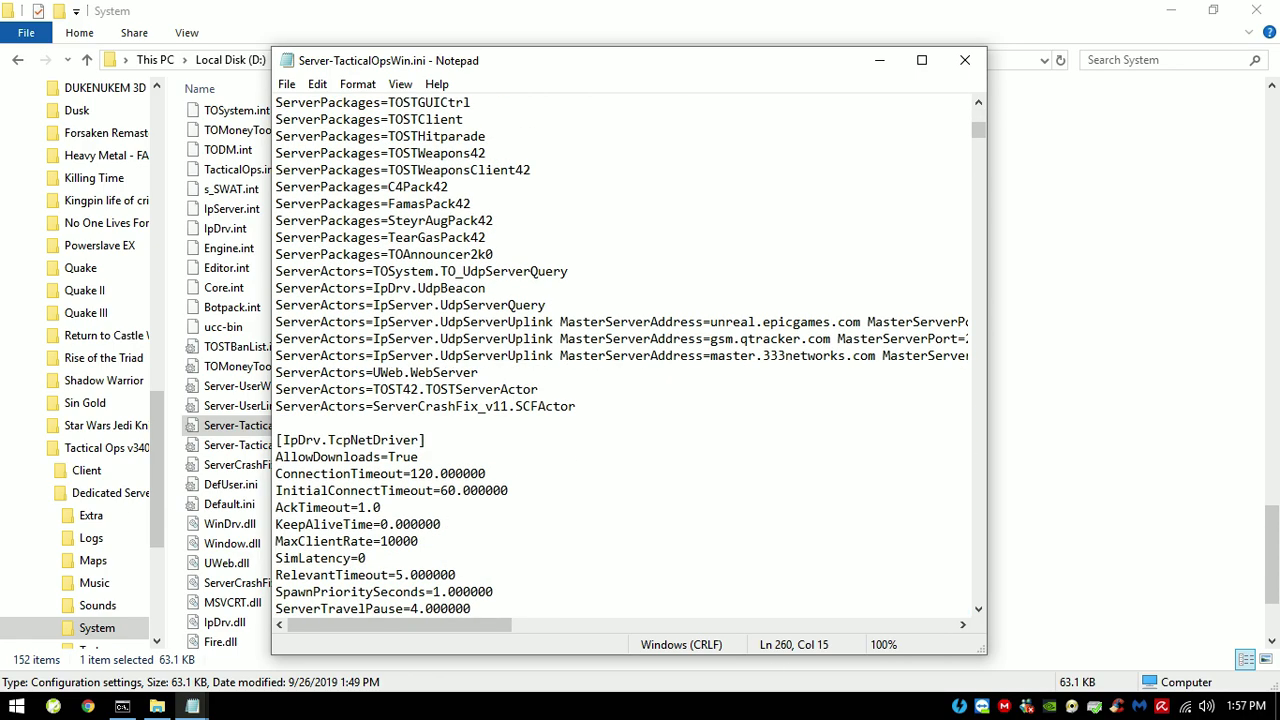
{"action": "scroll", "coordinate": [630, 355], "scroll_direction": "down", "scroll_amount": 3}
{"action": "scroll", "coordinate": [630, 355], "scroll_direction": "down", "scroll_amount": 8}
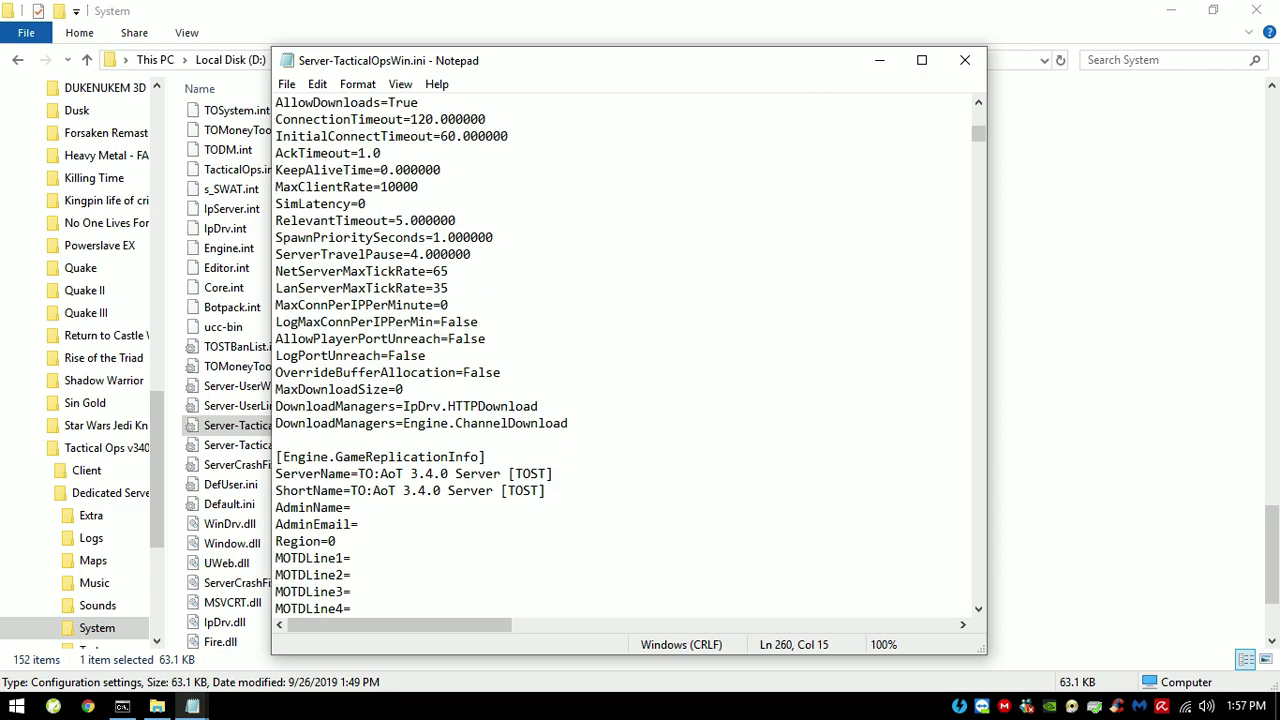
{"action": "scroll", "coordinate": [630, 355], "scroll_direction": "down", "scroll_amount": 4}
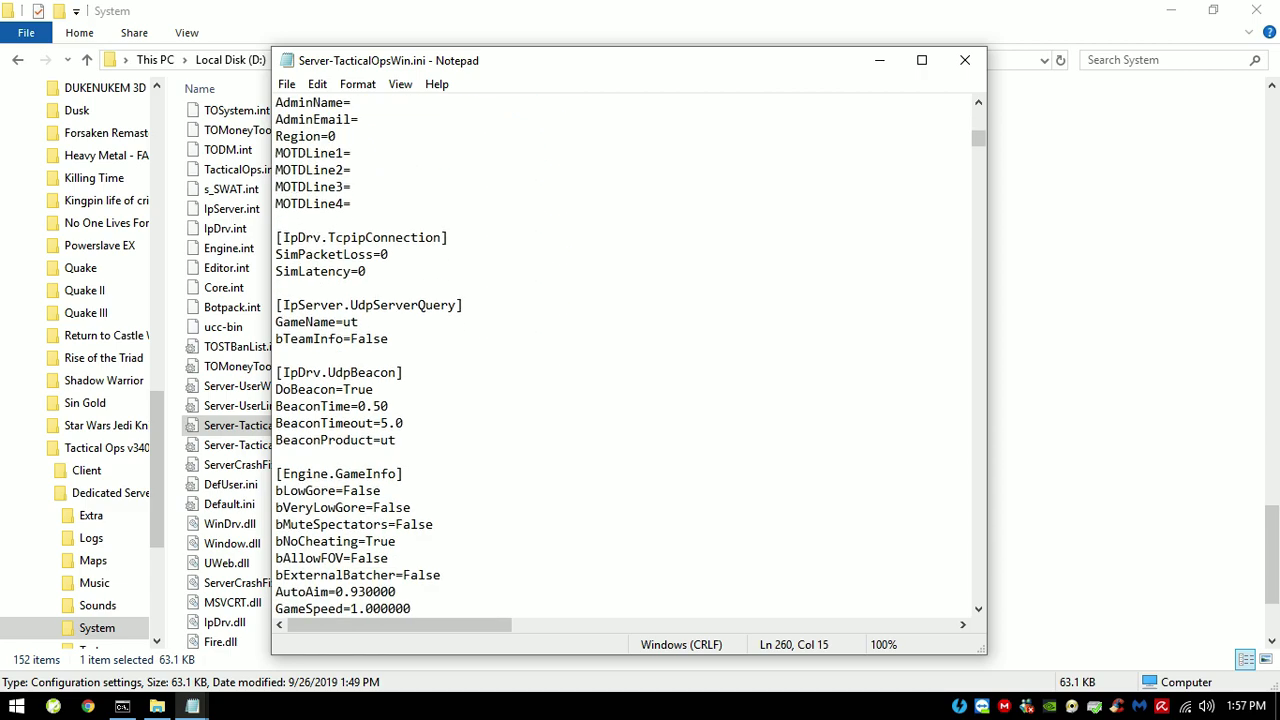
{"action": "scroll", "coordinate": [630, 355], "scroll_direction": "down", "scroll_amount": 1}
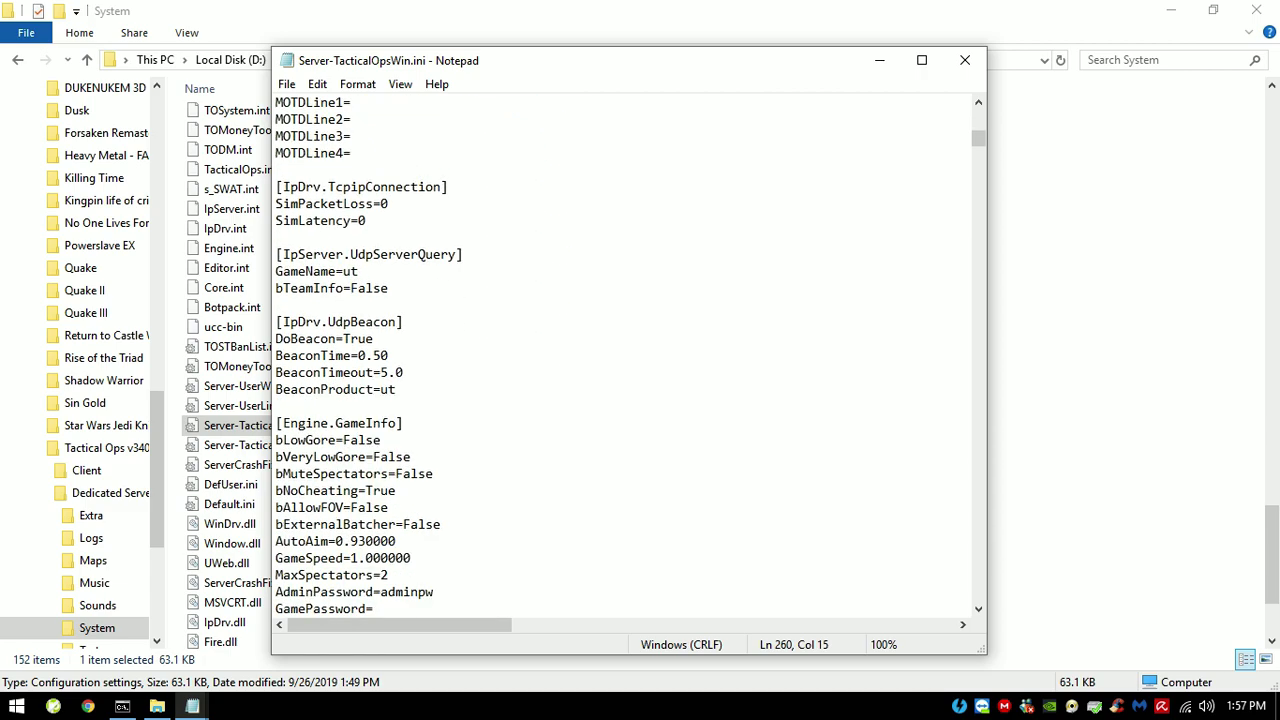
{"action": "scroll", "coordinate": [630, 355], "scroll_direction": "down", "scroll_amount": 3}
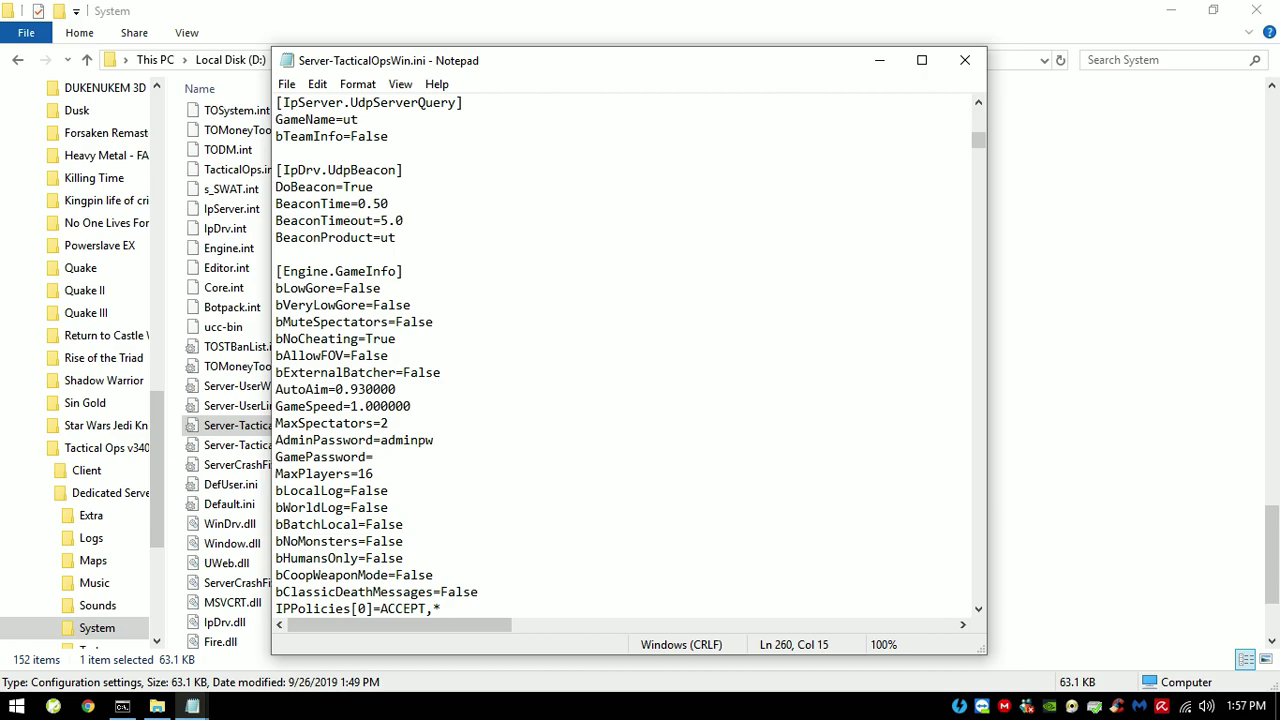
{"action": "key", "text": "shift+Home"}
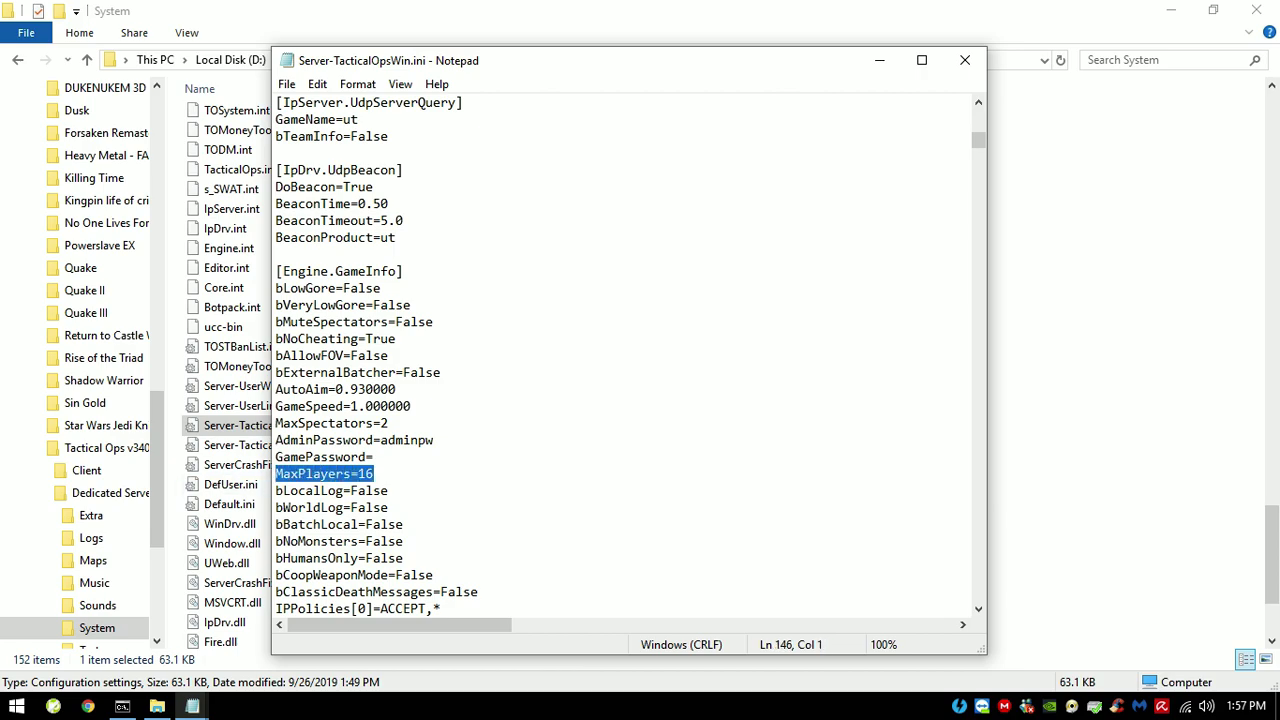
Step: Scroll down to [s_SWAT.TO_DeathMatchPlus] showing MinPlayers=6 and InitialBots=5
{"action": "scroll", "coordinate": [625, 355], "scroll_direction": "down", "scroll_amount": 20}
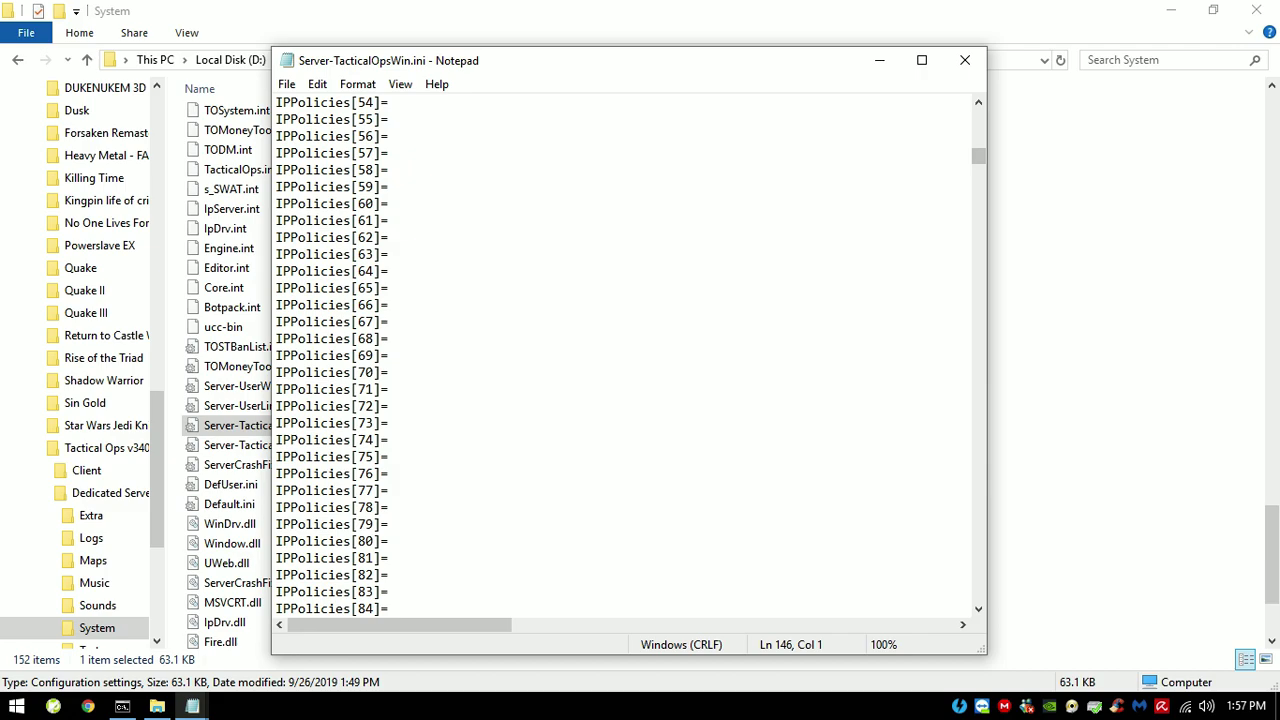
{"action": "scroll", "coordinate": [625, 355], "scroll_direction": "down", "scroll_amount": 20}
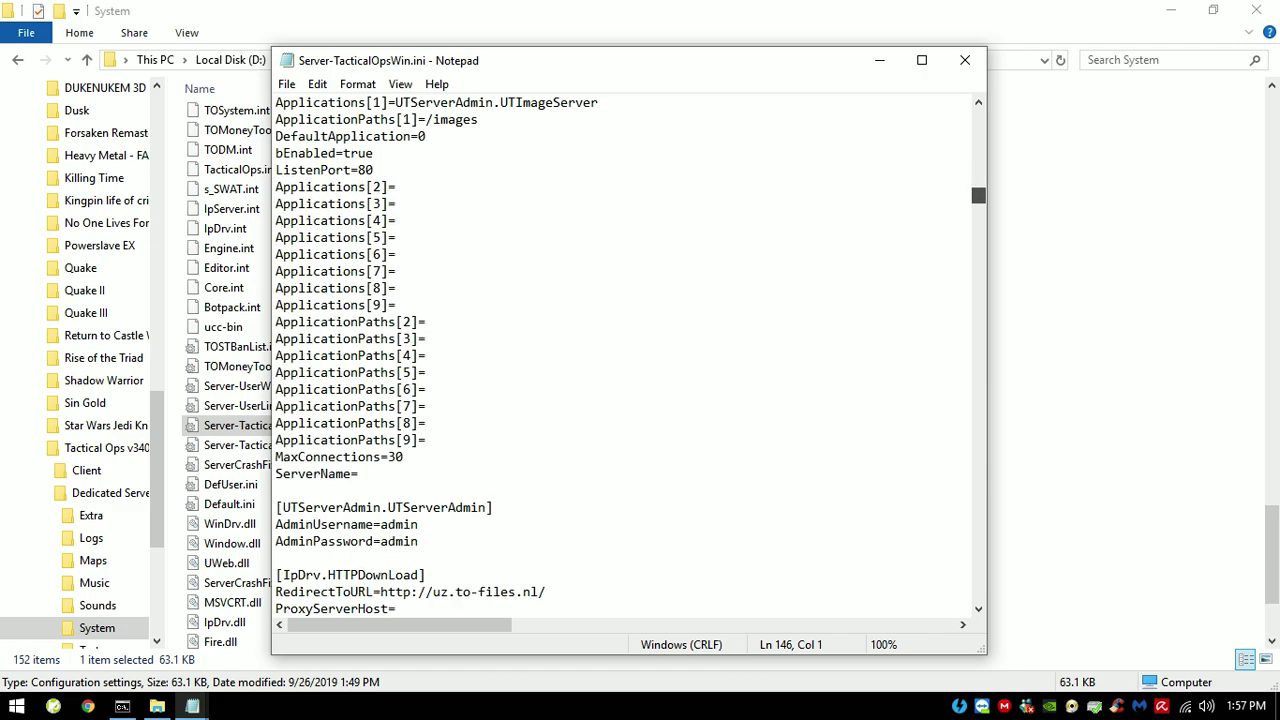
{"action": "scroll", "coordinate": [625, 355], "scroll_direction": "up", "scroll_amount": 7}
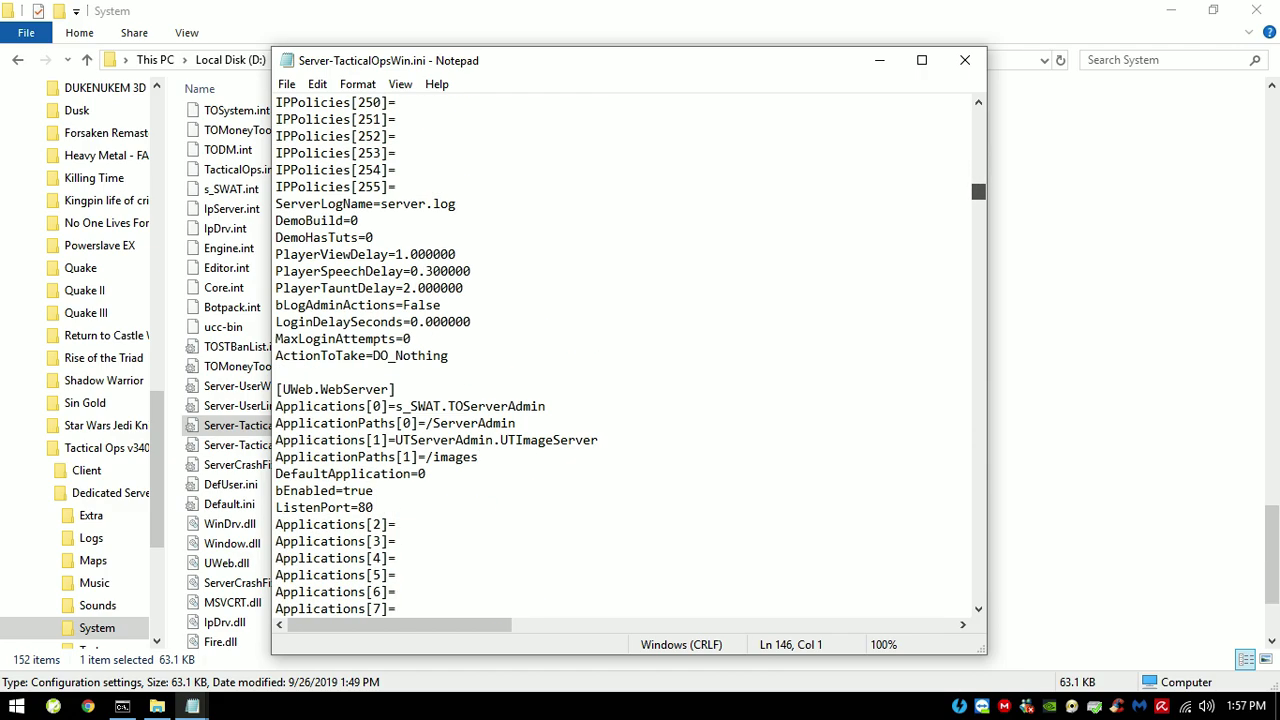
{"action": "scroll", "coordinate": [625, 355], "scroll_direction": "down", "scroll_amount": 19}
{"action": "scroll", "coordinate": [625, 355], "scroll_direction": "up", "scroll_amount": 13}
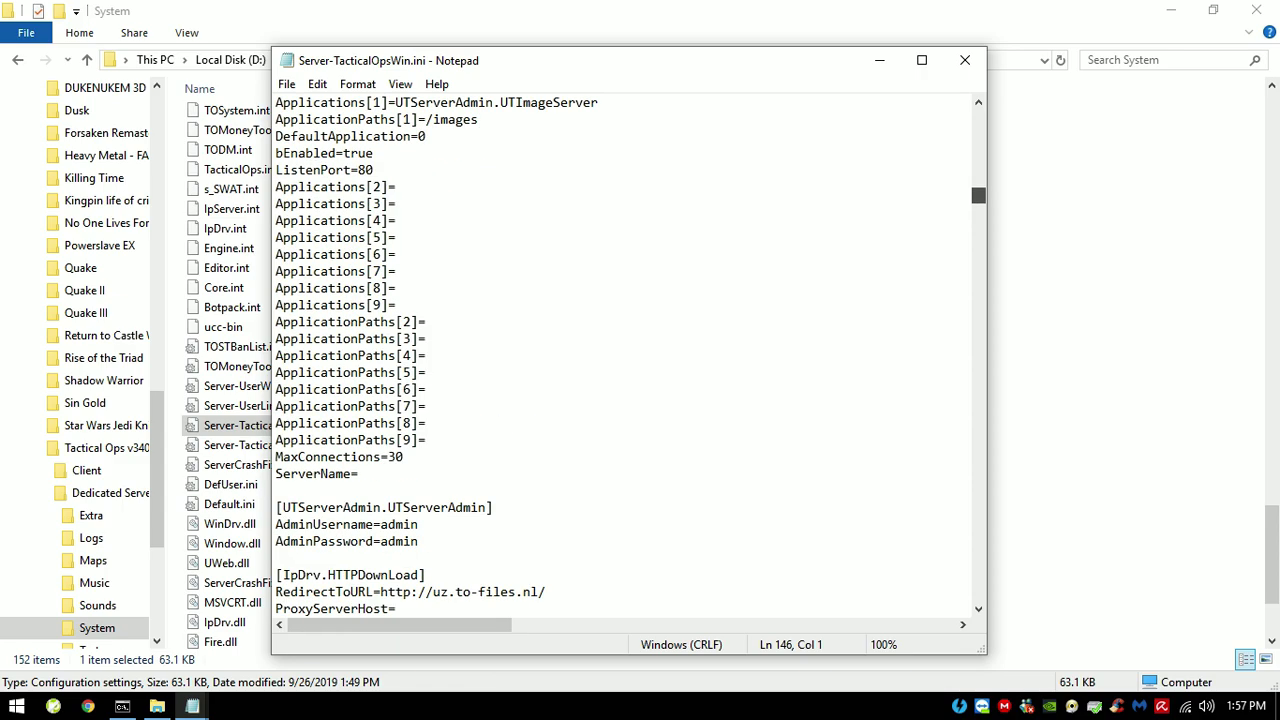
{"action": "scroll", "coordinate": [625, 355], "scroll_direction": "down", "scroll_amount": 20}
{"action": "scroll", "coordinate": [625, 355], "scroll_direction": "up", "scroll_amount": 2}
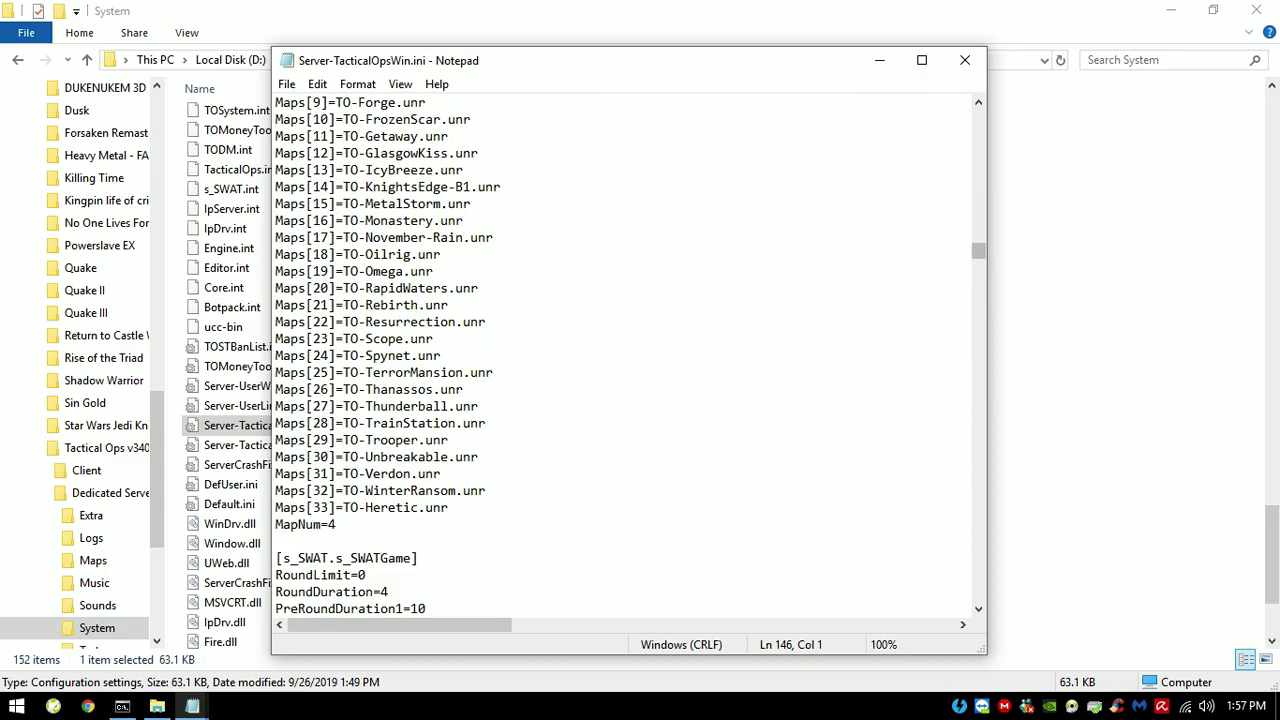
{"action": "scroll", "coordinate": [625, 355], "scroll_direction": "down", "scroll_amount": 4}
{"action": "scroll", "coordinate": [625, 355], "scroll_direction": "down", "scroll_amount": 1}
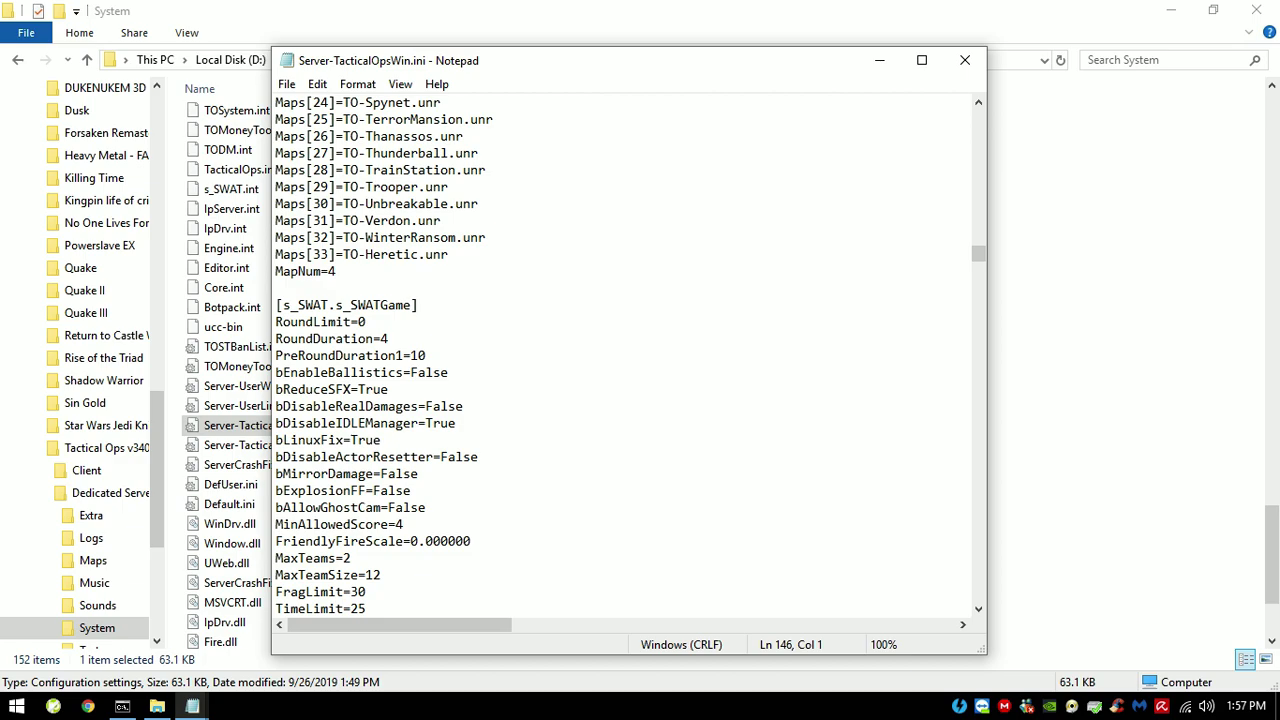
{"action": "scroll", "coordinate": [625, 355], "scroll_direction": "down", "scroll_amount": 9}
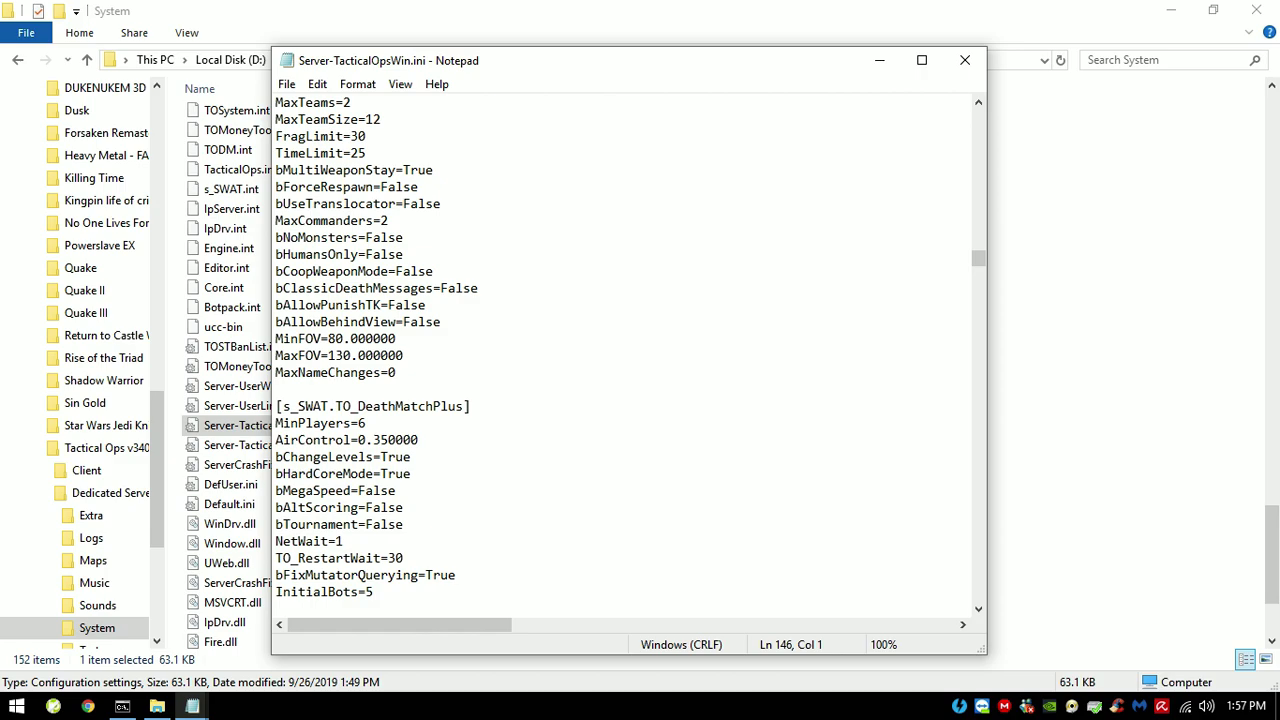
{"action": "scroll", "coordinate": [625, 355], "scroll_direction": "down", "scroll_amount": 4}
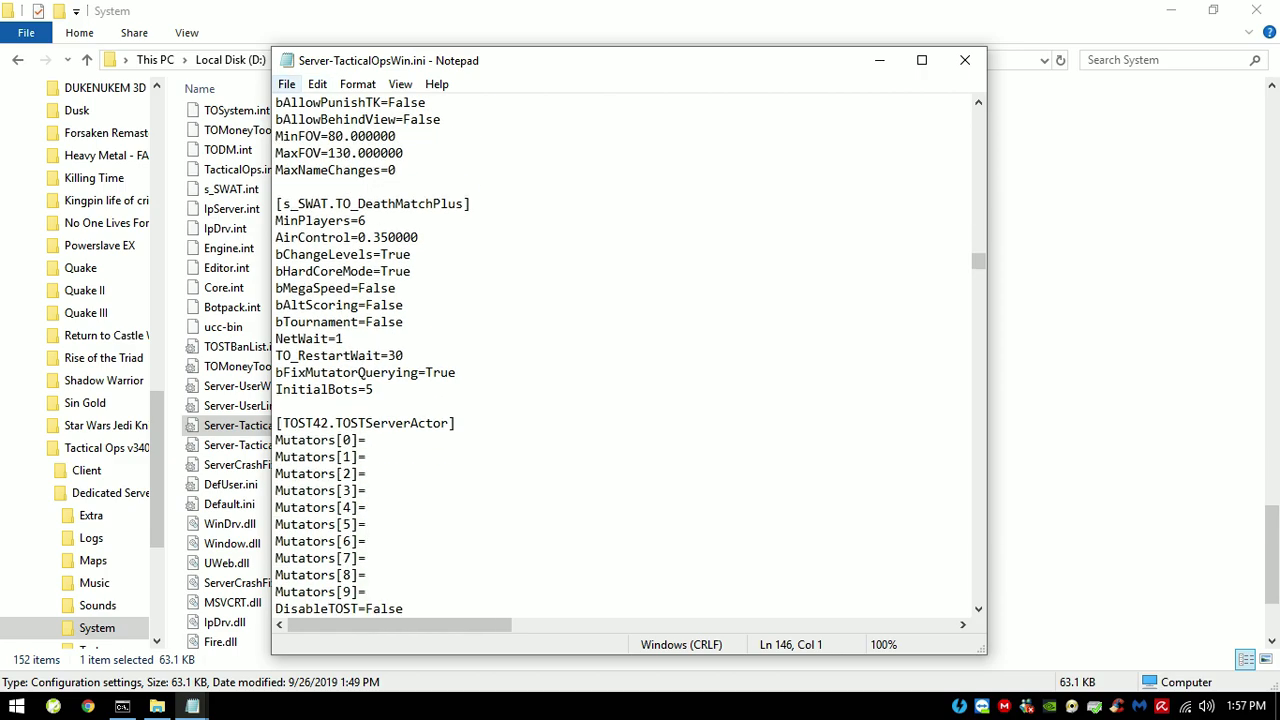
{"action": "left_click", "coordinate": [317, 84]}
Step: Search the server INI for 'bot' and move the Find dialog off the settings text
{"action": "left_click", "coordinate": [349, 242]}
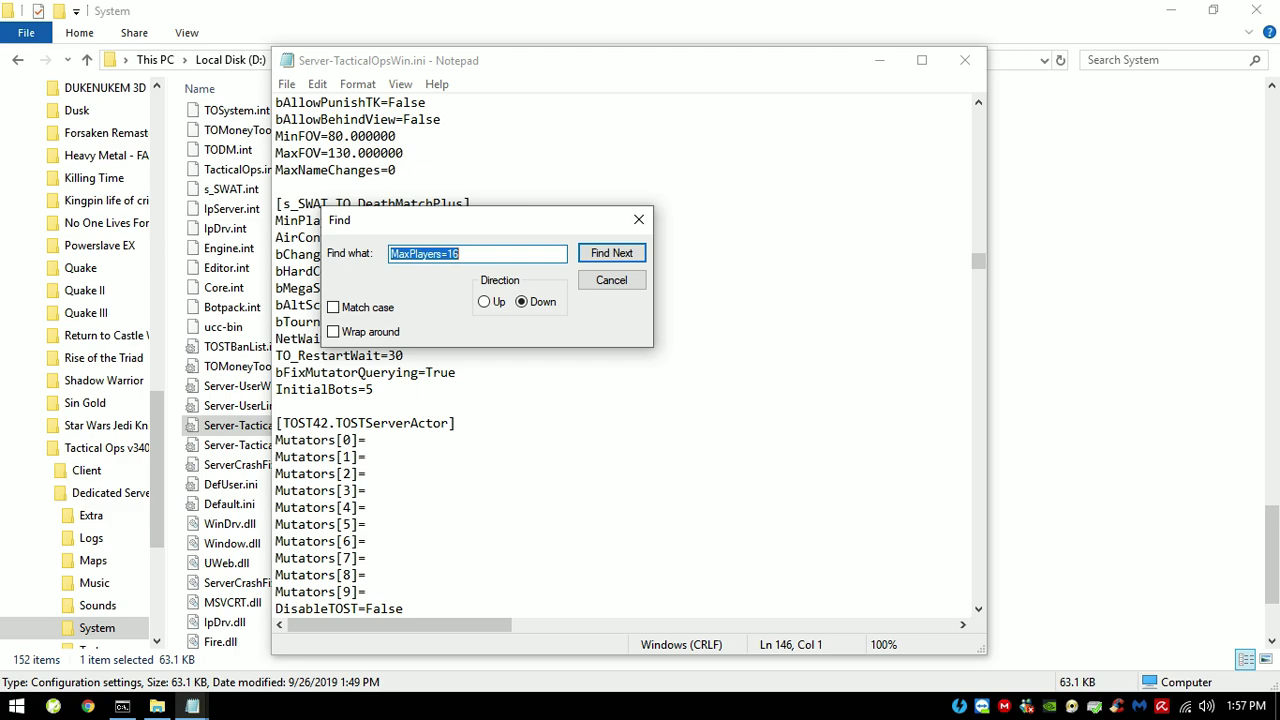
{"action": "type", "text": "bot"}
{"action": "key", "text": "Return"}
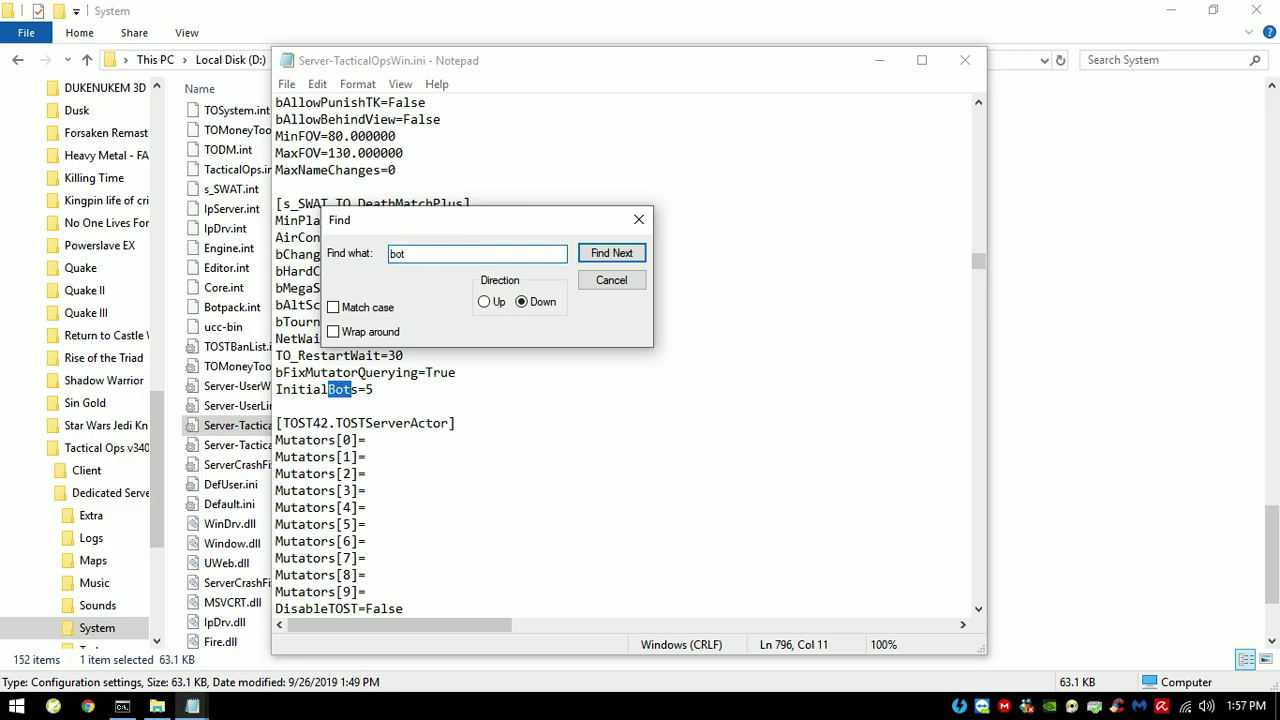
{"action": "left_click_drag", "start_coordinate": [478, 226], "coordinate": [687, 210]}
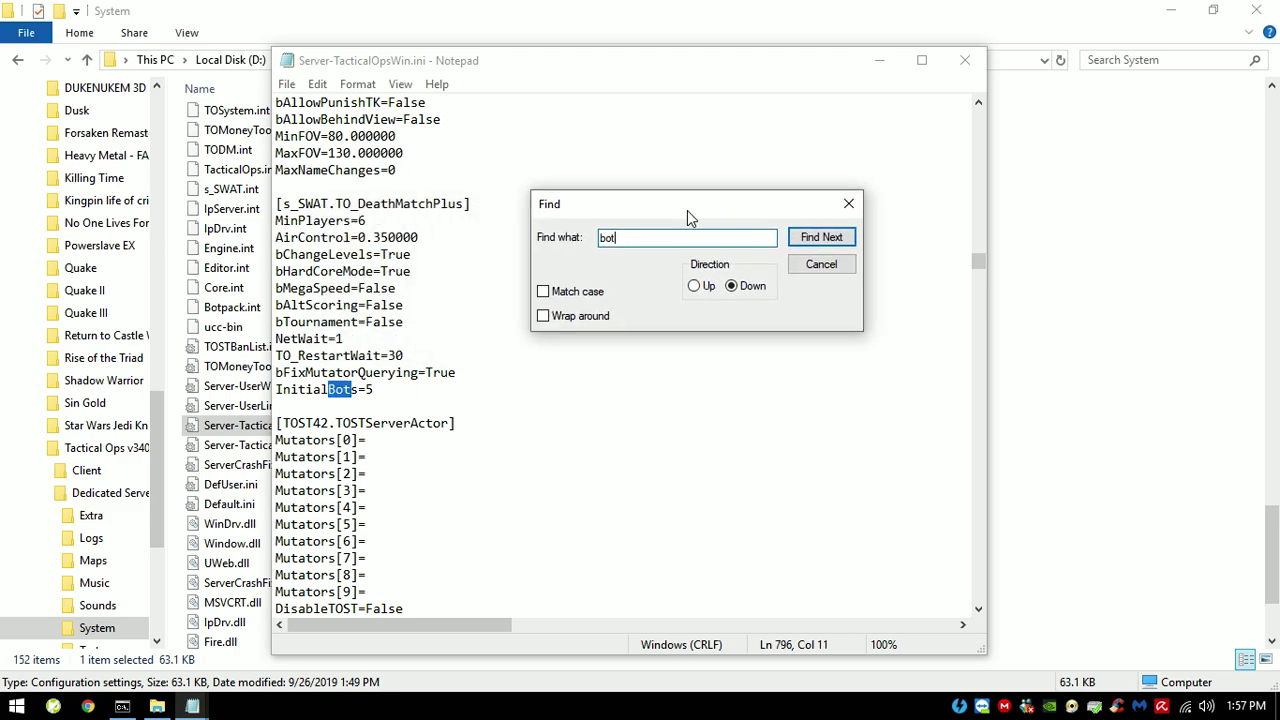
Step: Highlight the MinPlayers=6 line and its value 6, then close the INI file unchanged
{"action": "left_click_drag", "start_coordinate": [366, 220], "coordinate": [276, 220]}
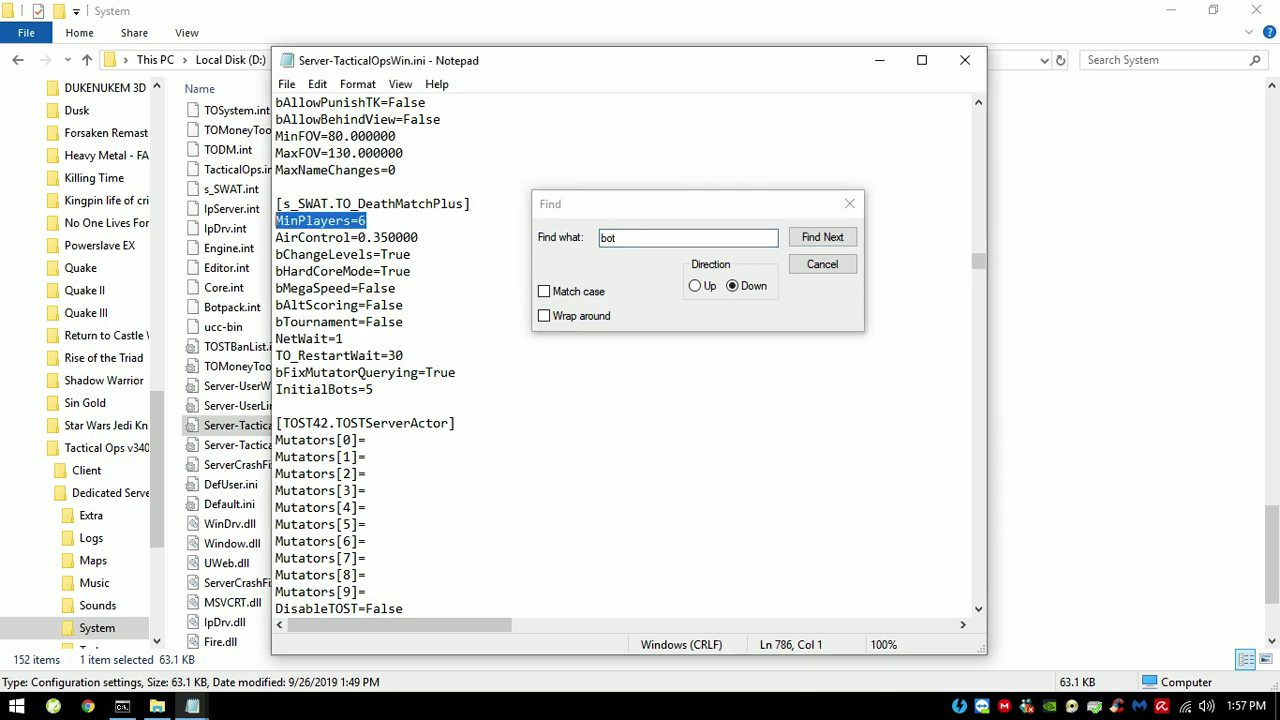
{"action": "left_click", "coordinate": [367, 220]}
{"action": "key", "text": "shift+Left"}
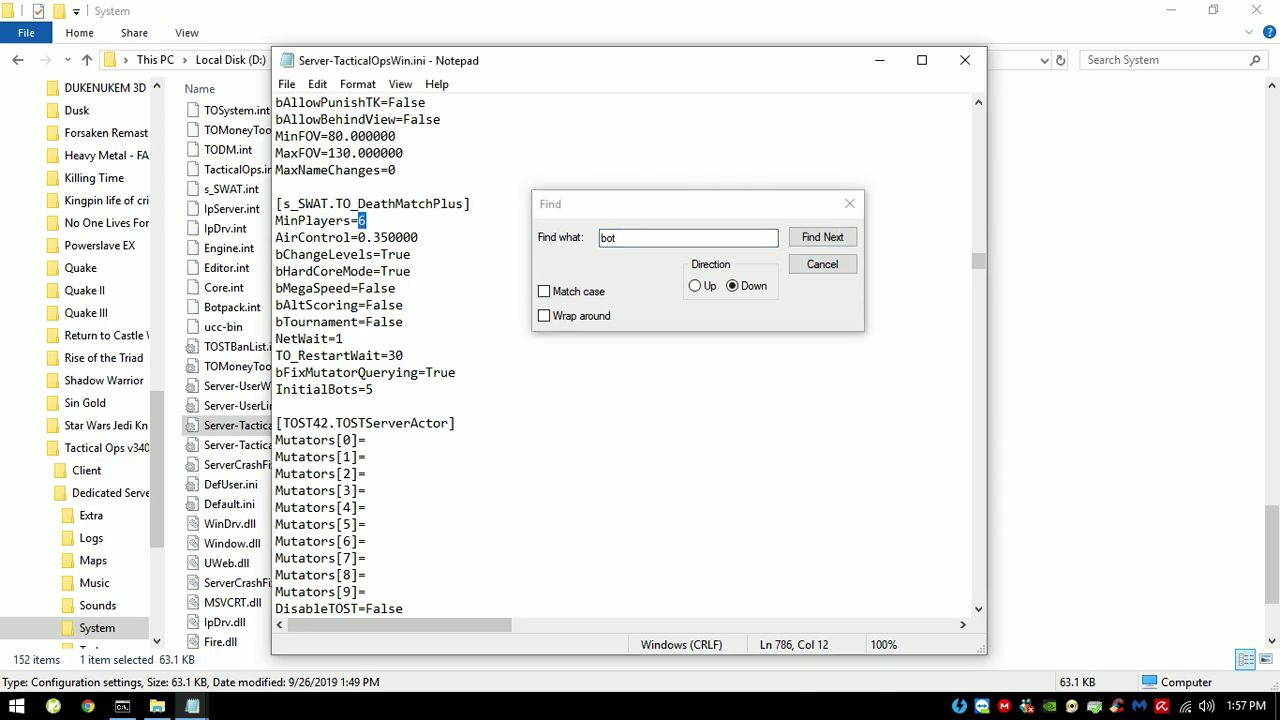
{"action": "key", "text": "Escape"}
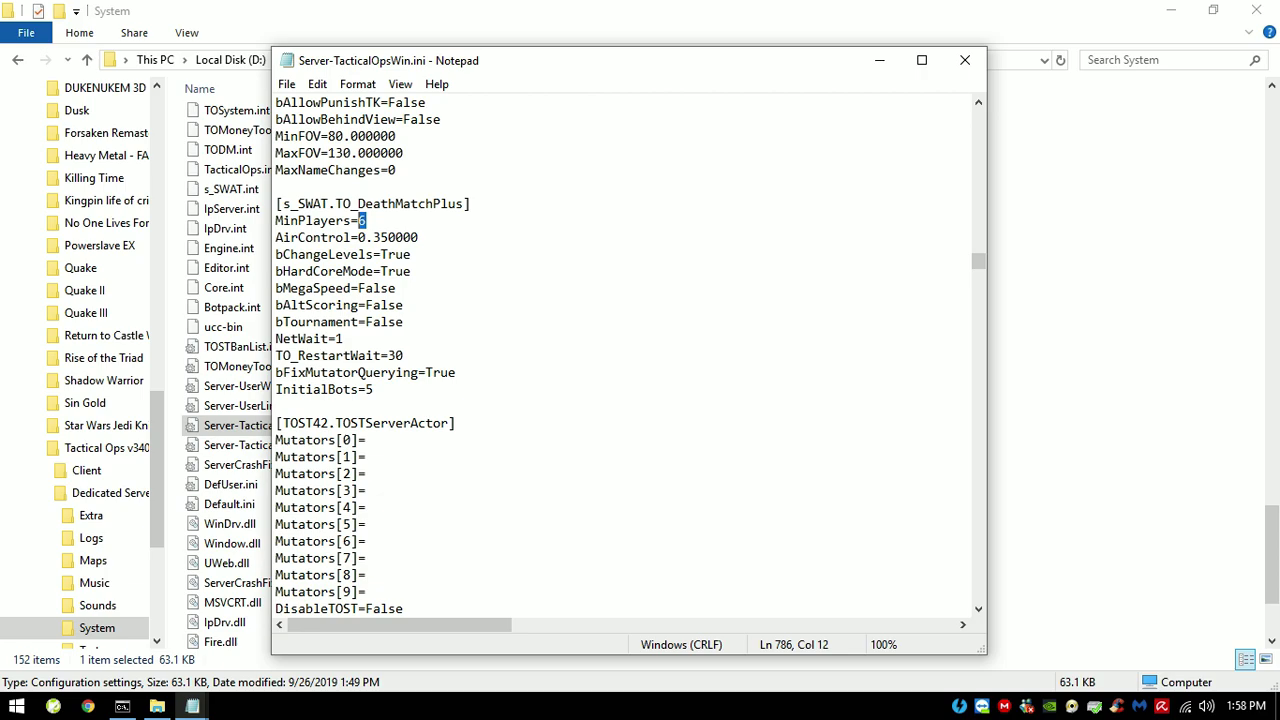
{"action": "key", "text": "Right"}
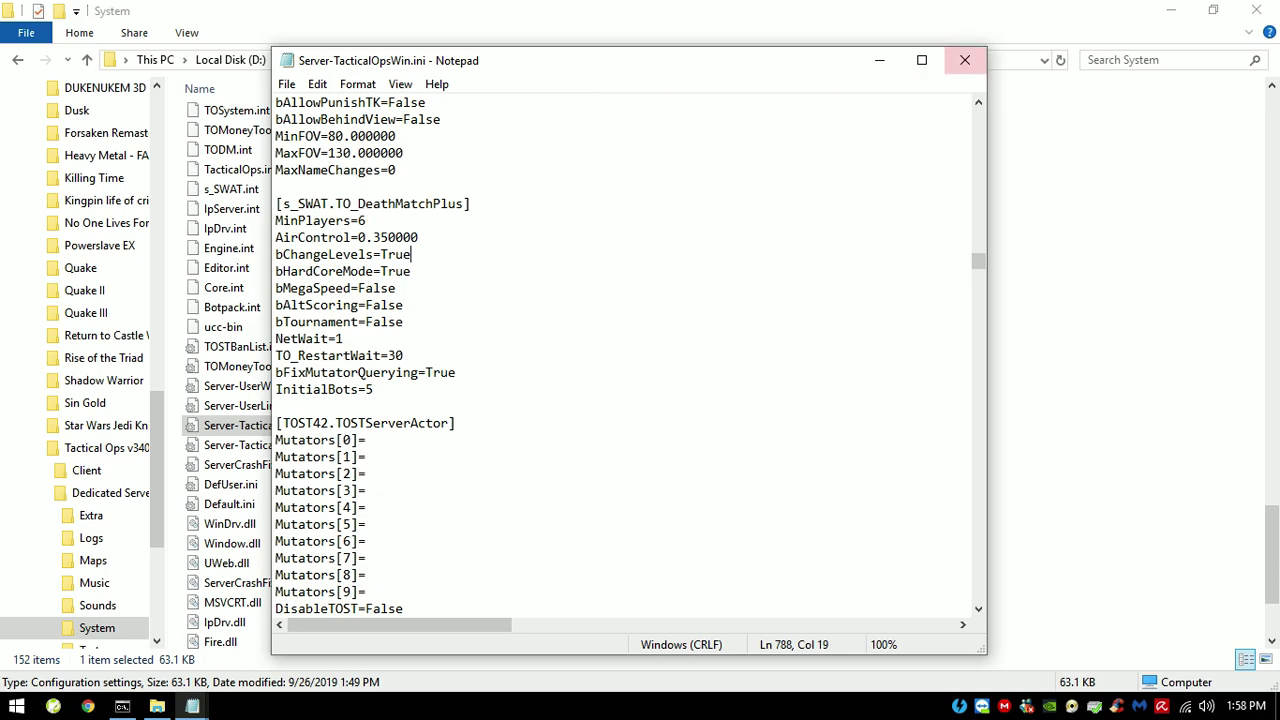
{"action": "left_click", "coordinate": [965, 60]}
Step: Navigate from Dedicated Server up through Tactical Ops v340 to Retro FPSs, then close File Explorer
{"action": "scroll", "coordinate": [450, 380], "scroll_direction": "down", "scroll_amount": 1}
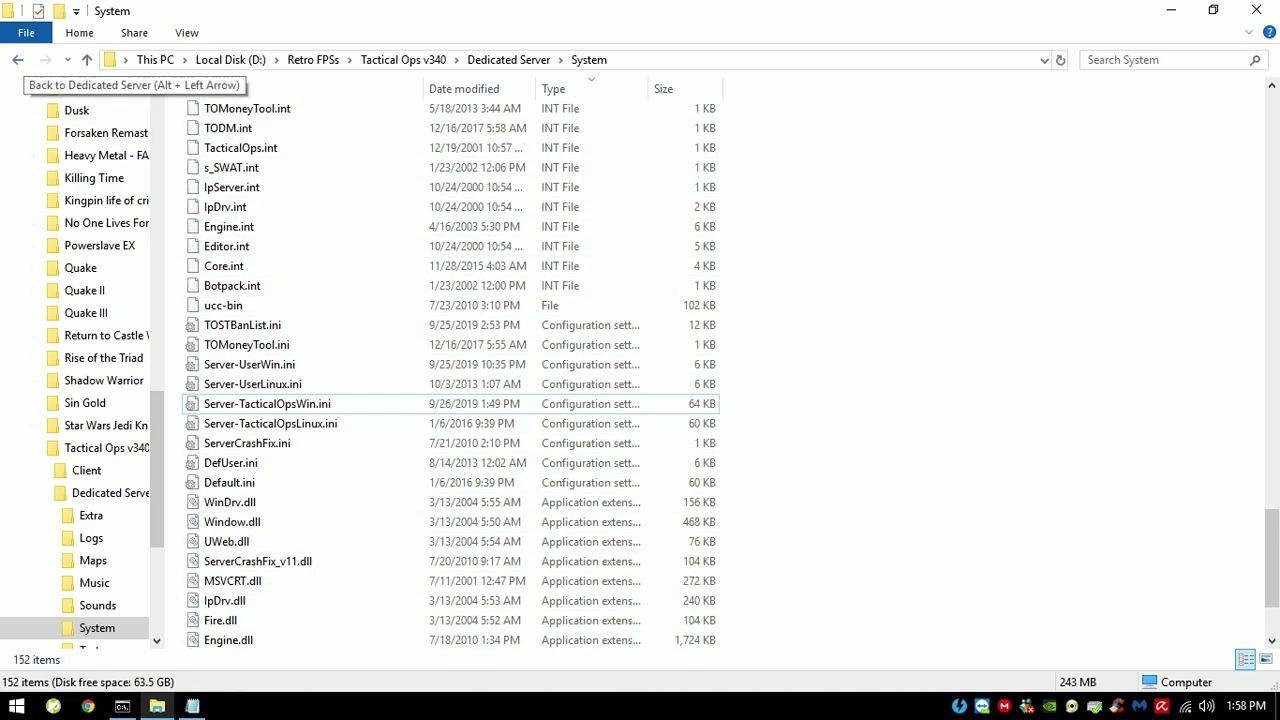
{"action": "left_click", "coordinate": [17, 59]}
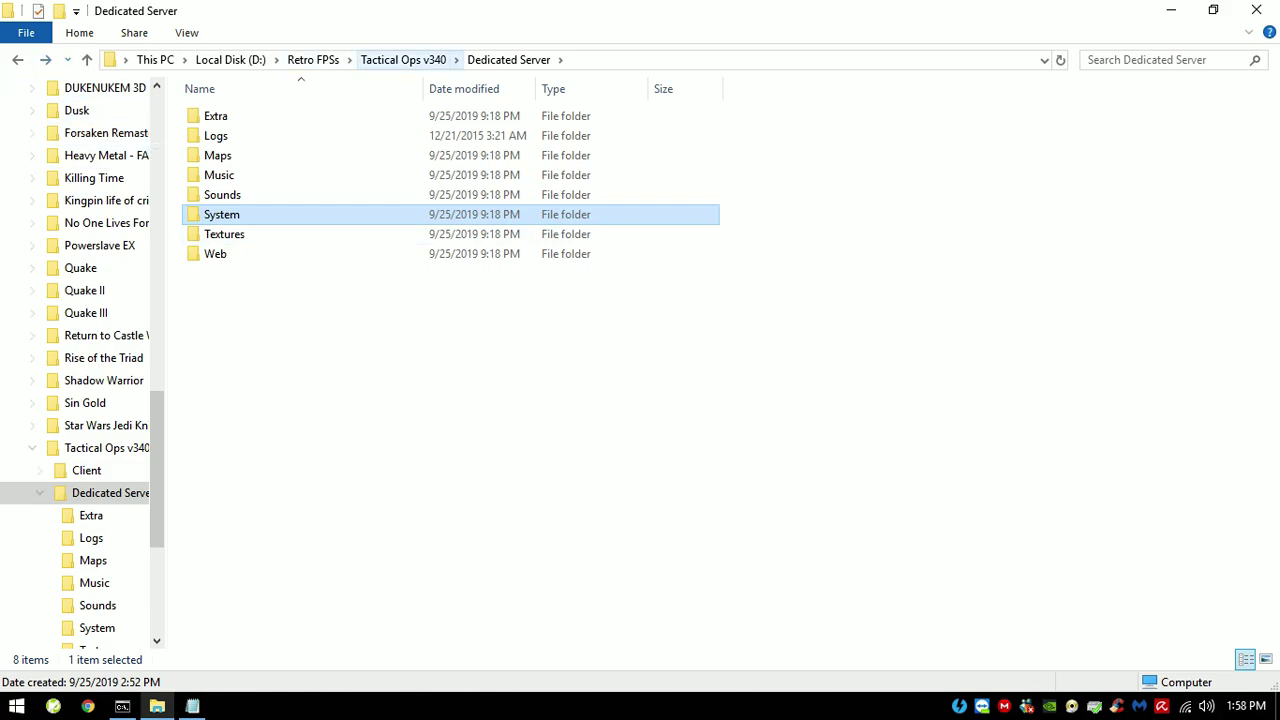
{"action": "left_click", "coordinate": [403, 59]}
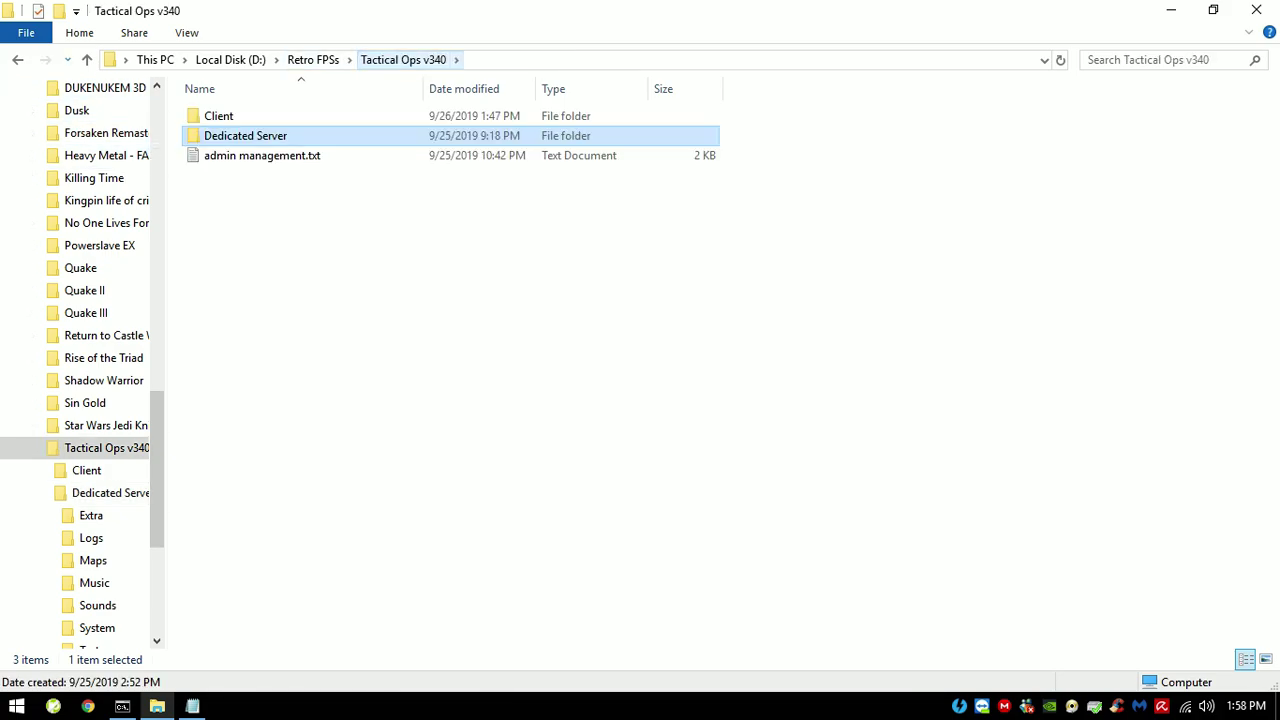
{"action": "left_click", "coordinate": [313, 59]}
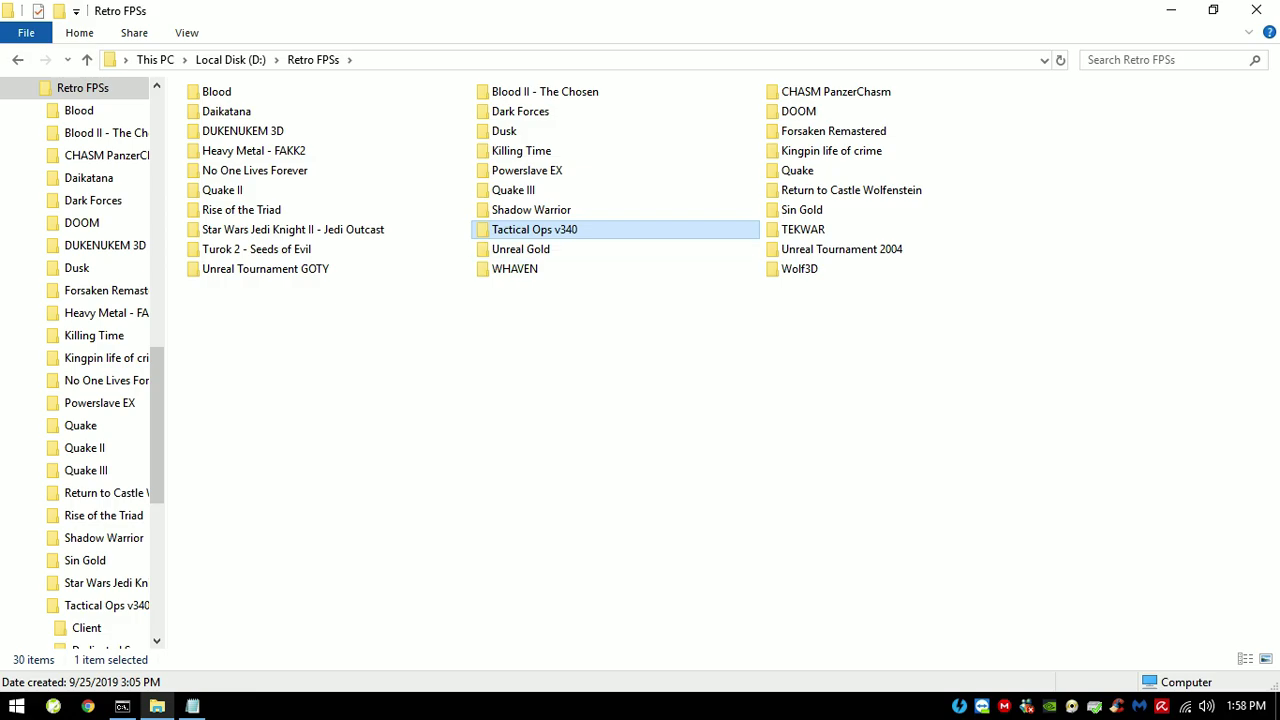
{"action": "left_click", "coordinate": [1256, 10]}
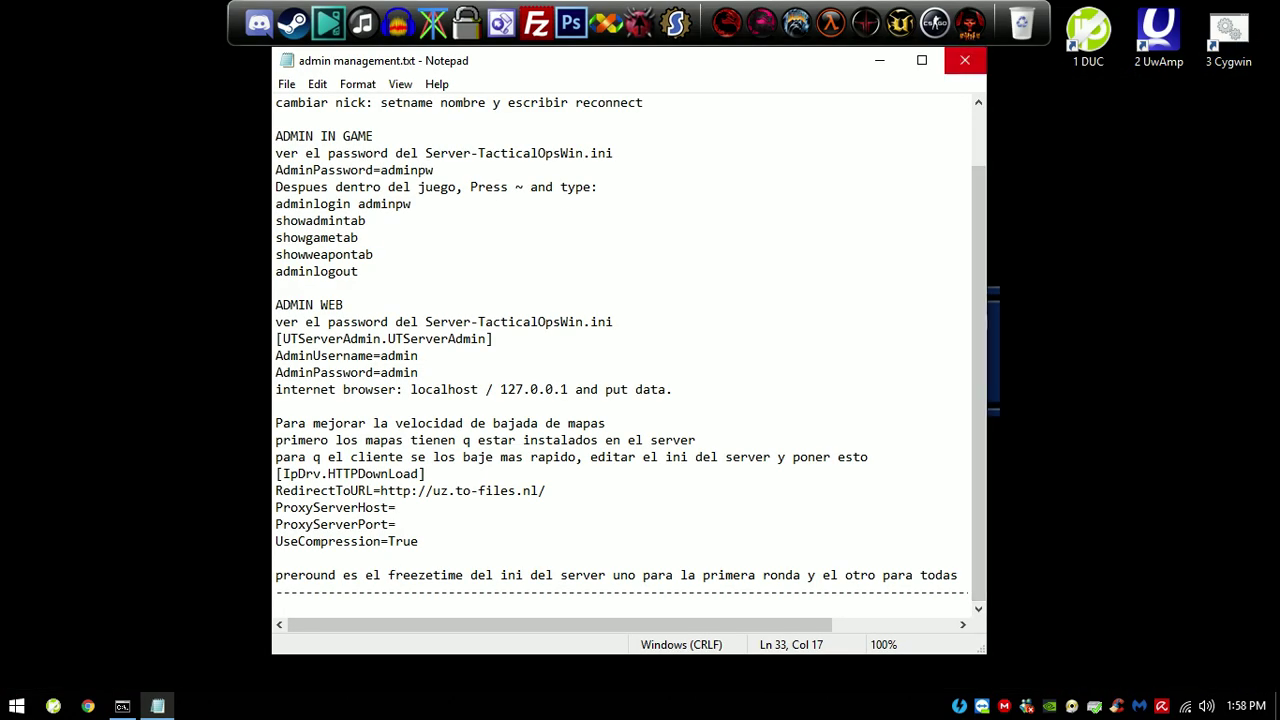